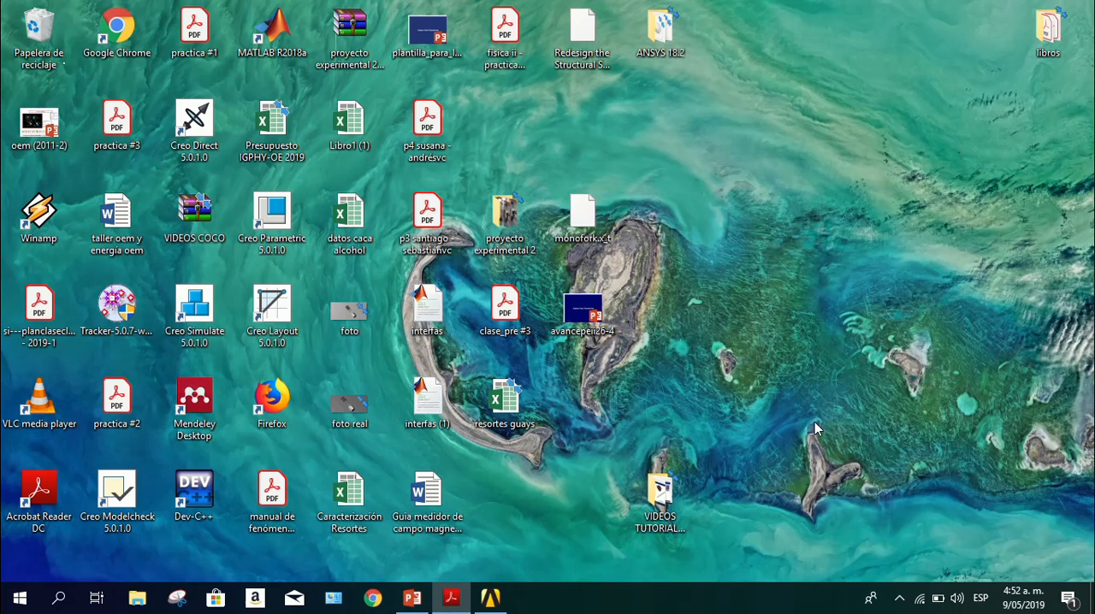
Search Windows for Workbench and switch to the already open, unsaved Workbench project
click(59, 597)
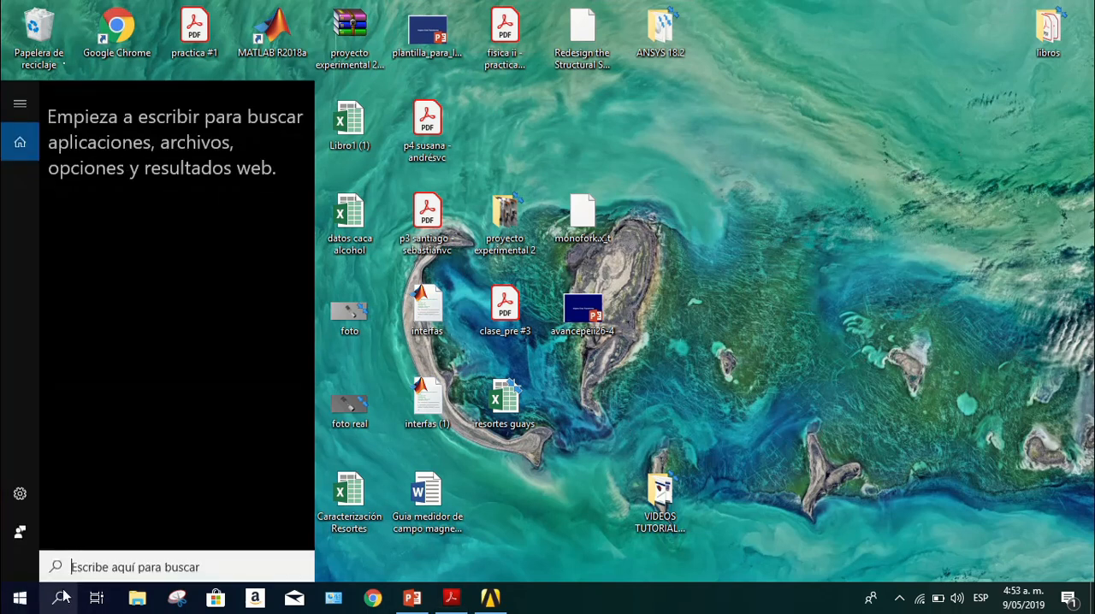
text(work)
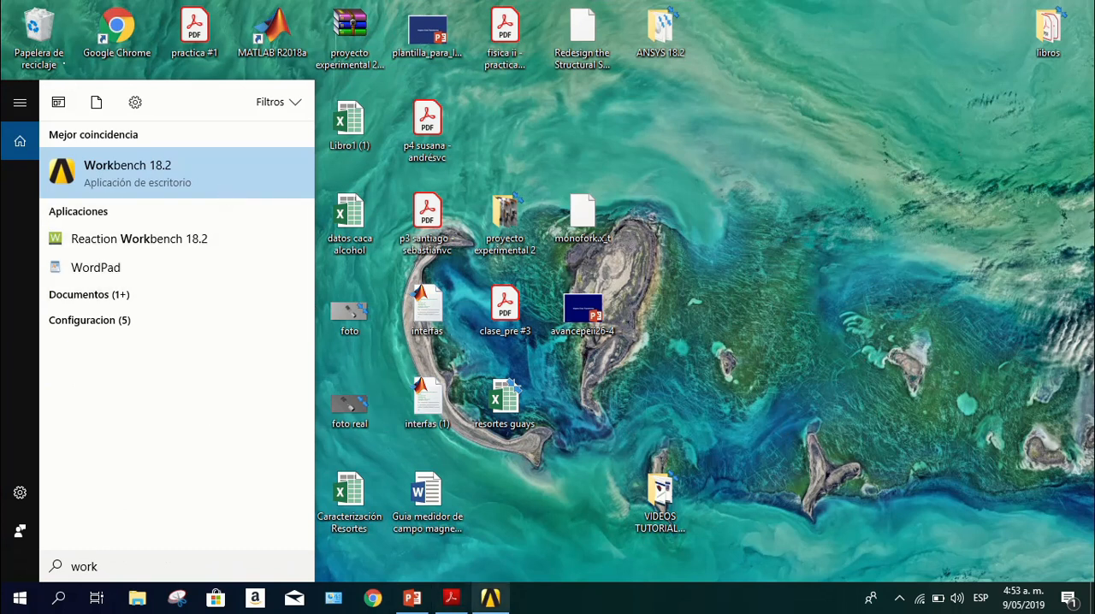
mouse_move(490, 603)
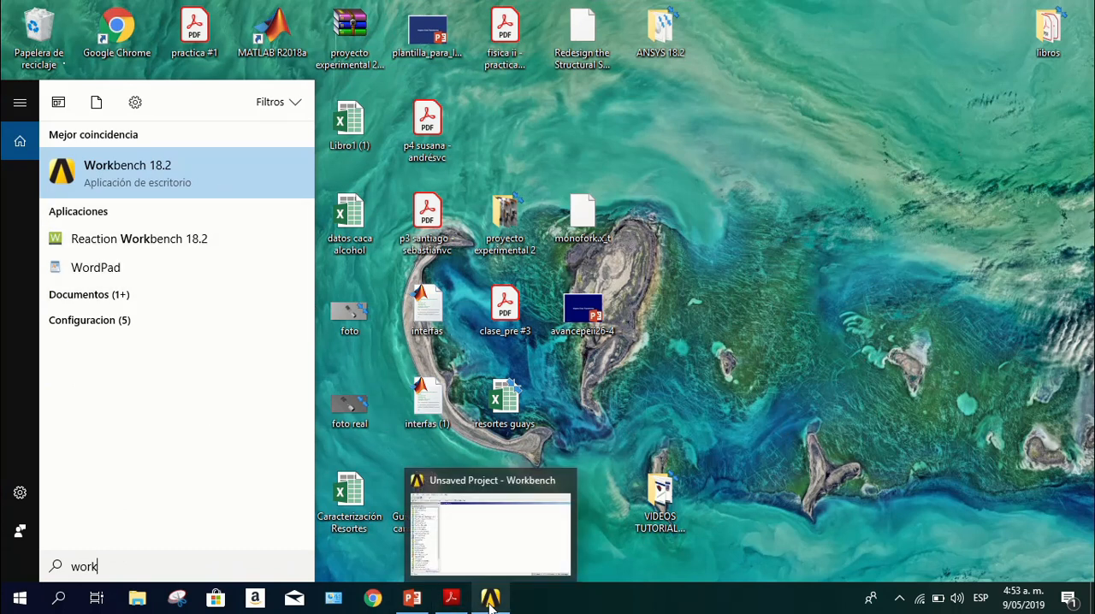
click(490, 598)
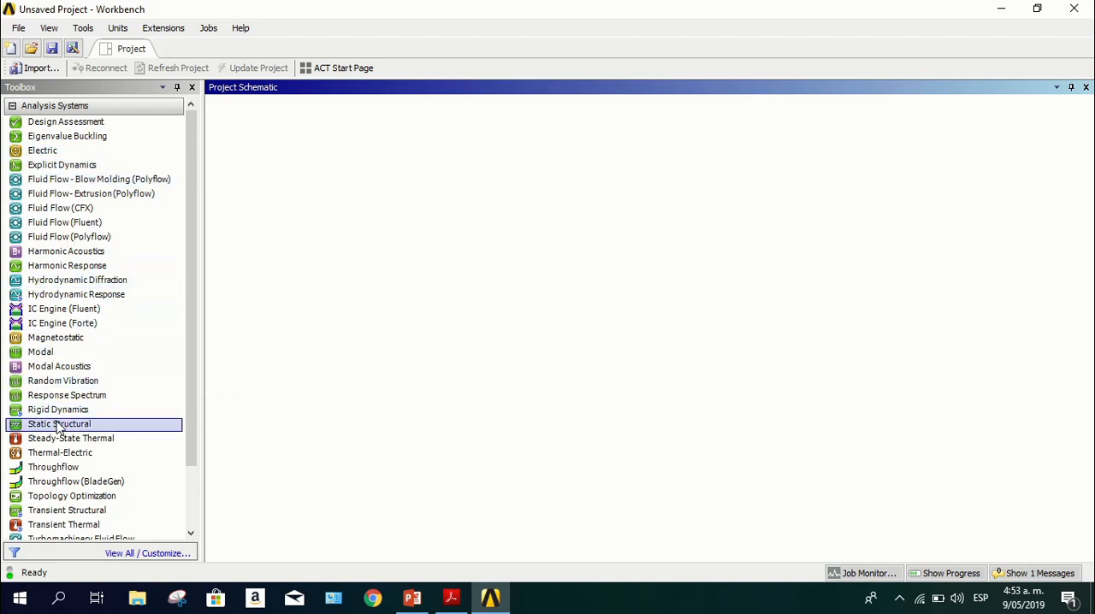
Add a Static Structural analysis system to the project schematic
scroll(61, 421, down, 2)
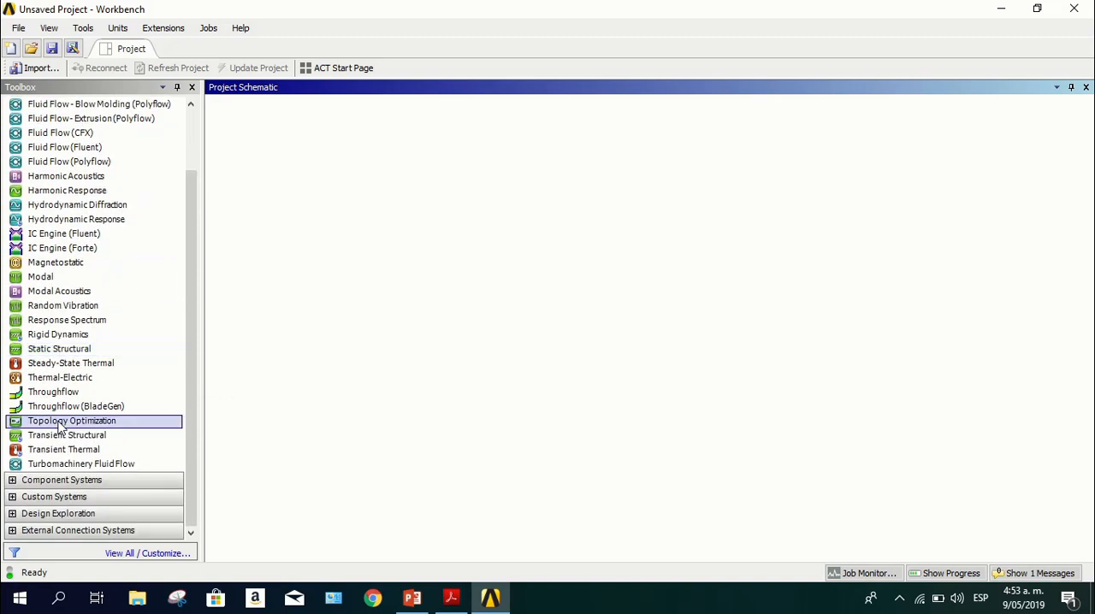
click(41, 350)
drag(41, 352, 47, 350)
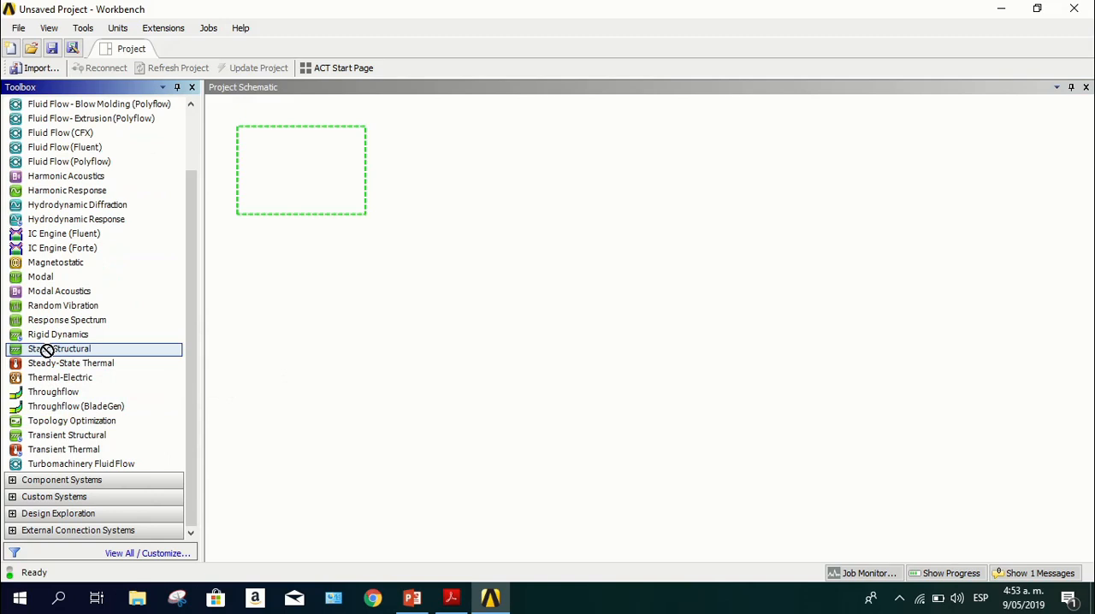
drag(47, 351, 317, 202)
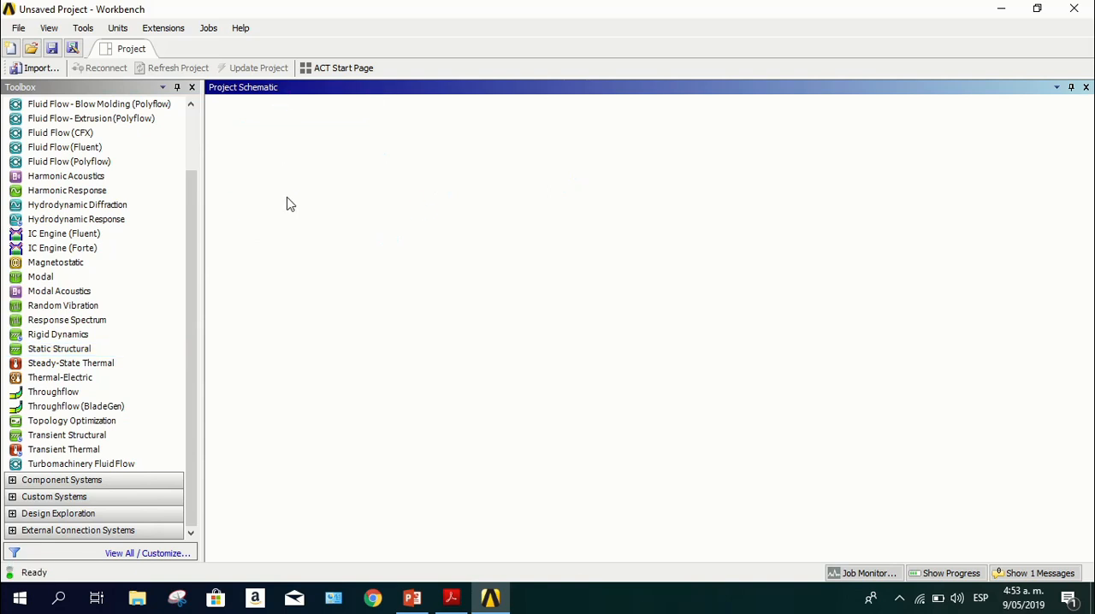
click(407, 198)
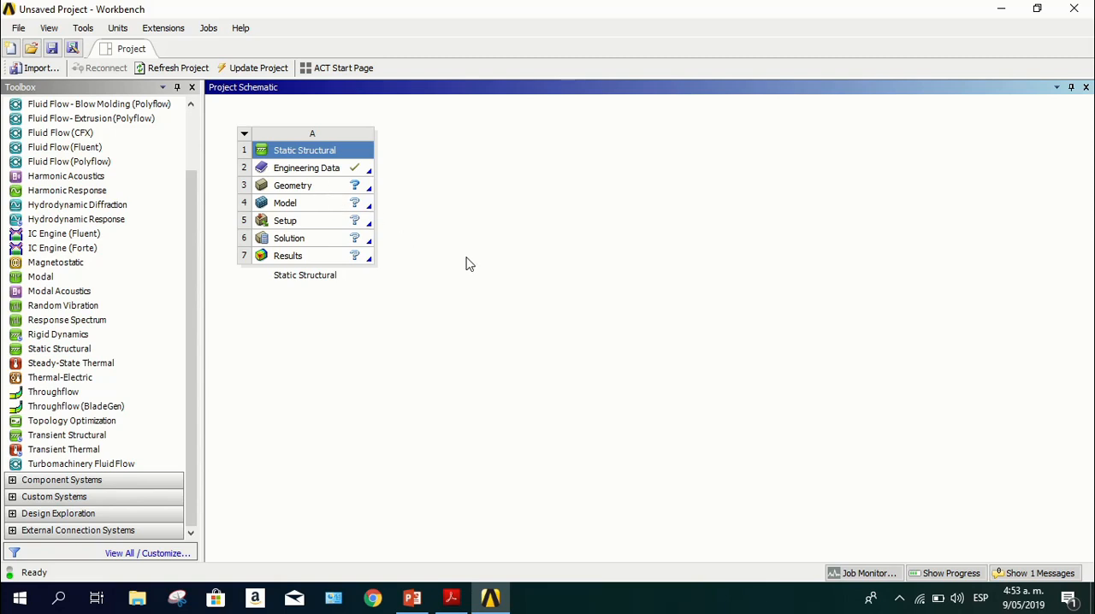
Create a new DesignModeler geometry for the Static Structural system's Geometry cell
click(311, 190)
right_click(310, 190)
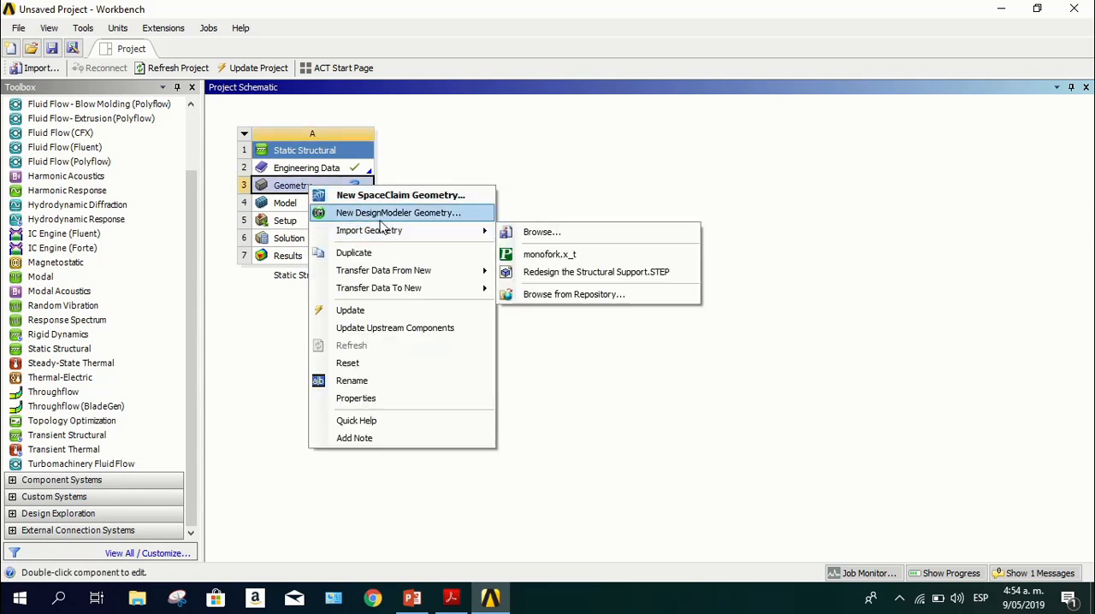
click(432, 214)
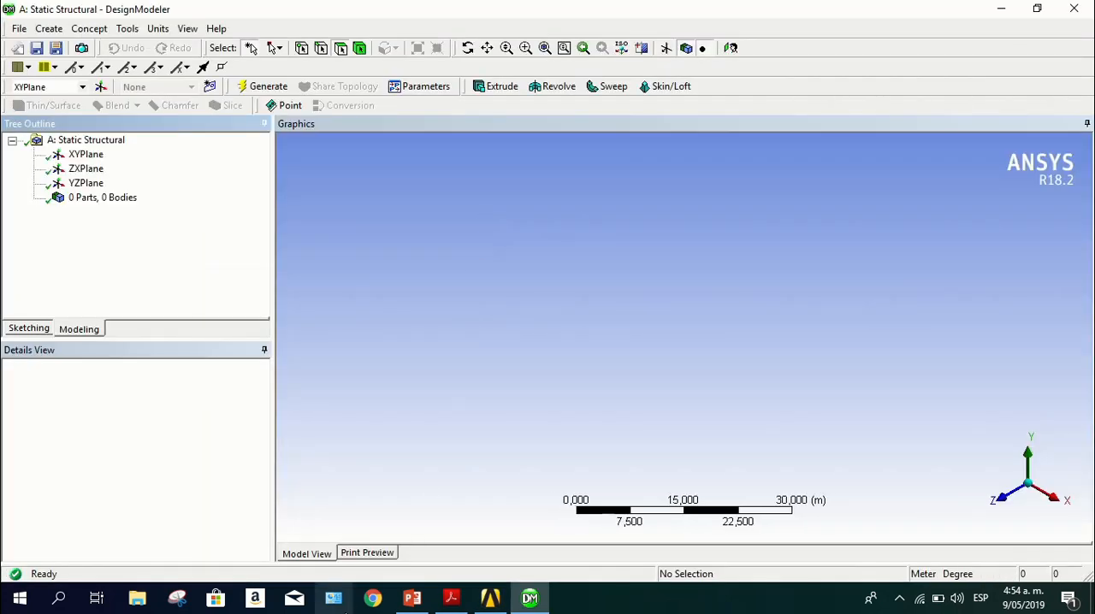
Switch to Acrobat Reader to examine the truss geometry on page 2 of practica #1.pdf, and return to DesignModeler
click(412, 598)
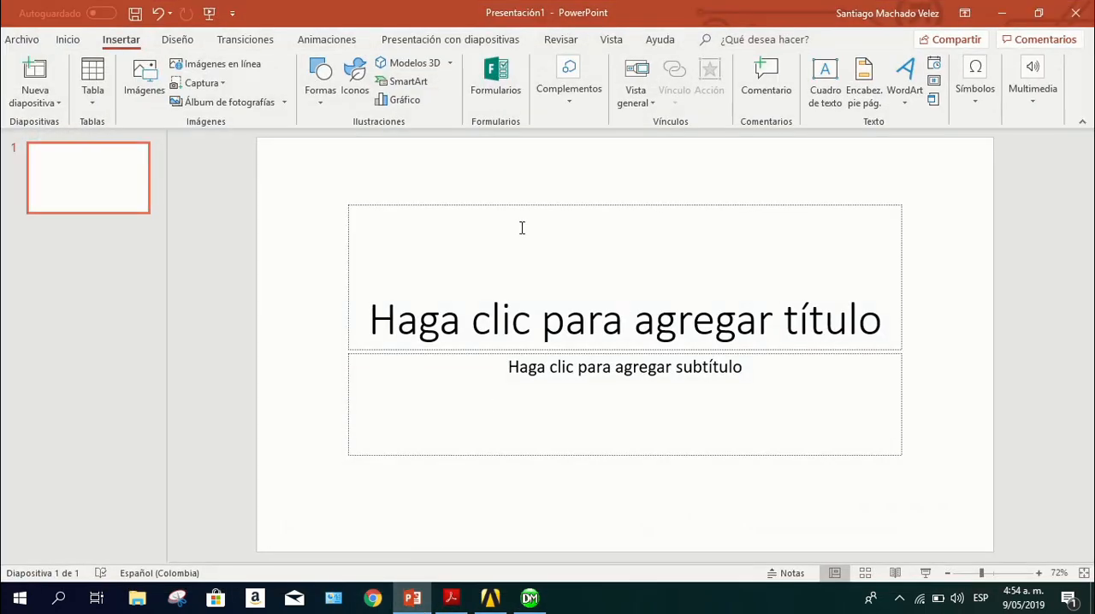
click(412, 597)
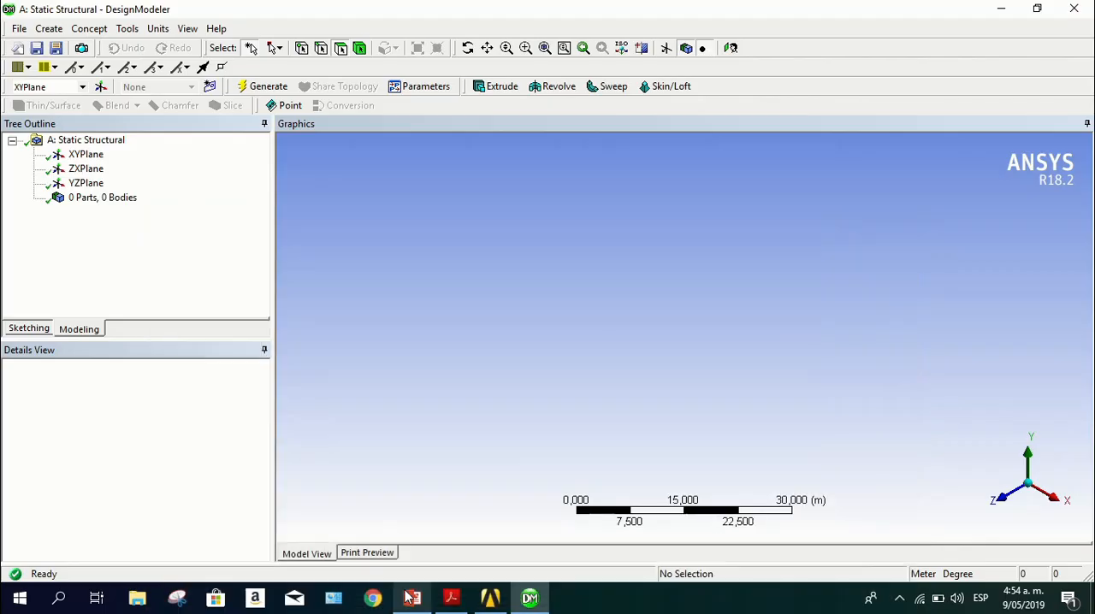
click(450, 598)
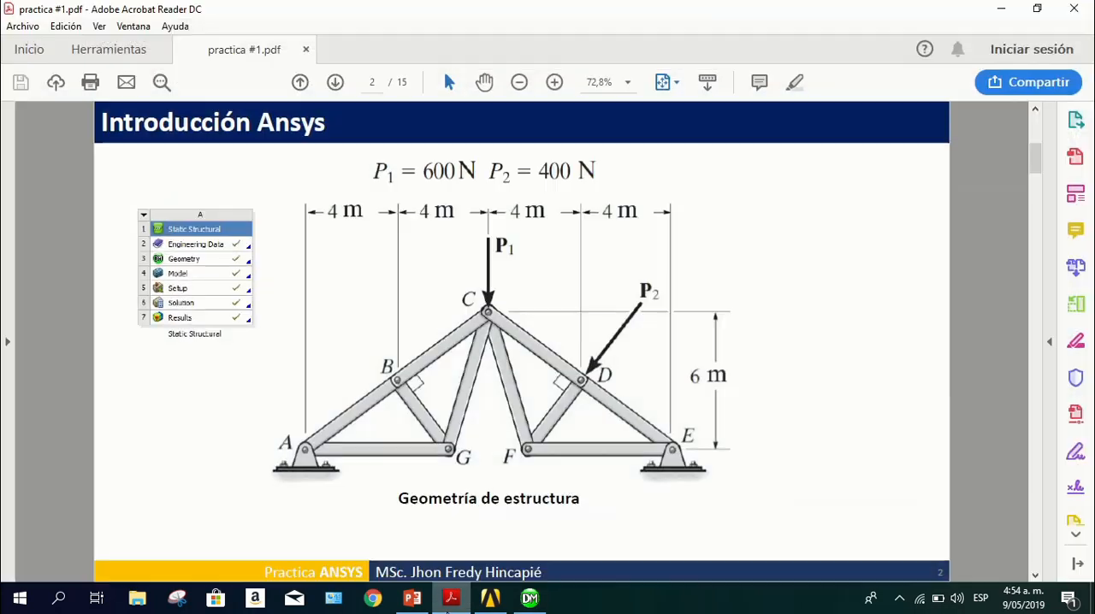
click(451, 598)
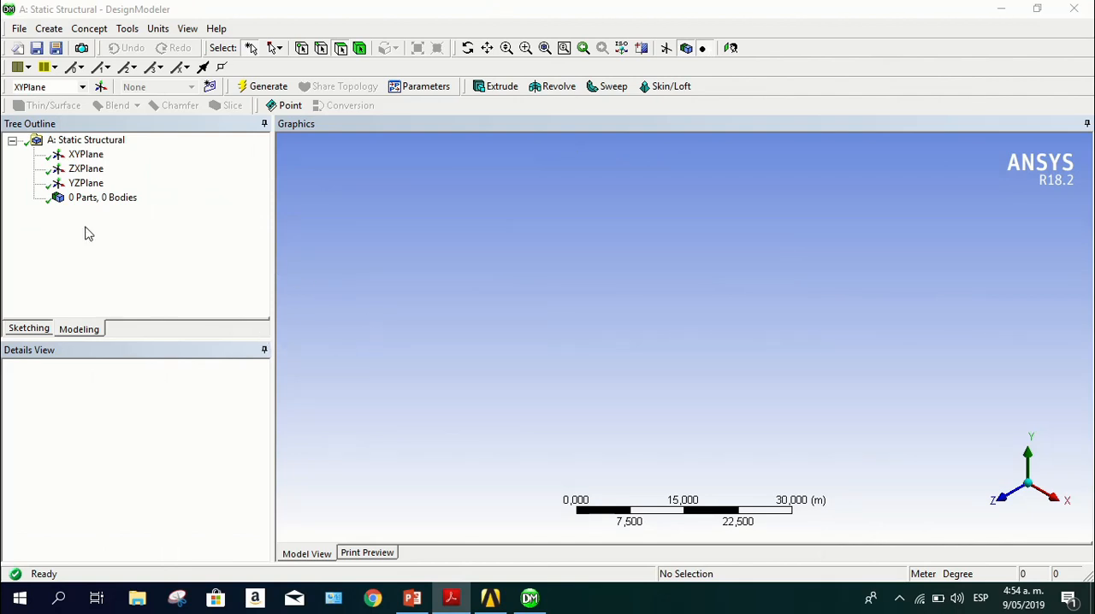
Create a new sketch on the XYPlane and enter sketching mode
click(81, 155)
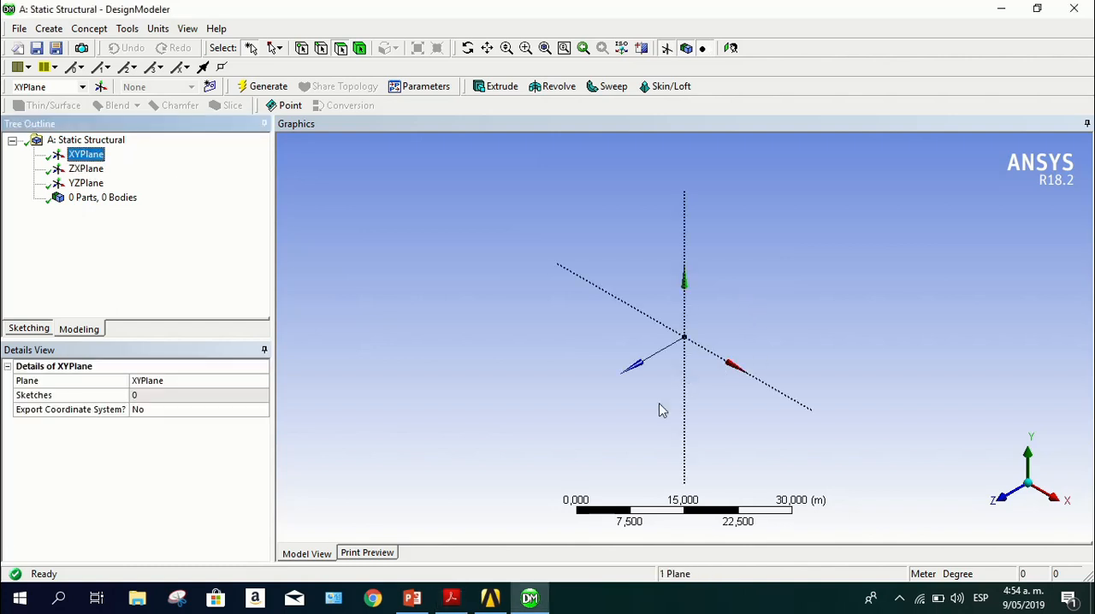
ctrl+middle_drag(647, 455, 542, 419)
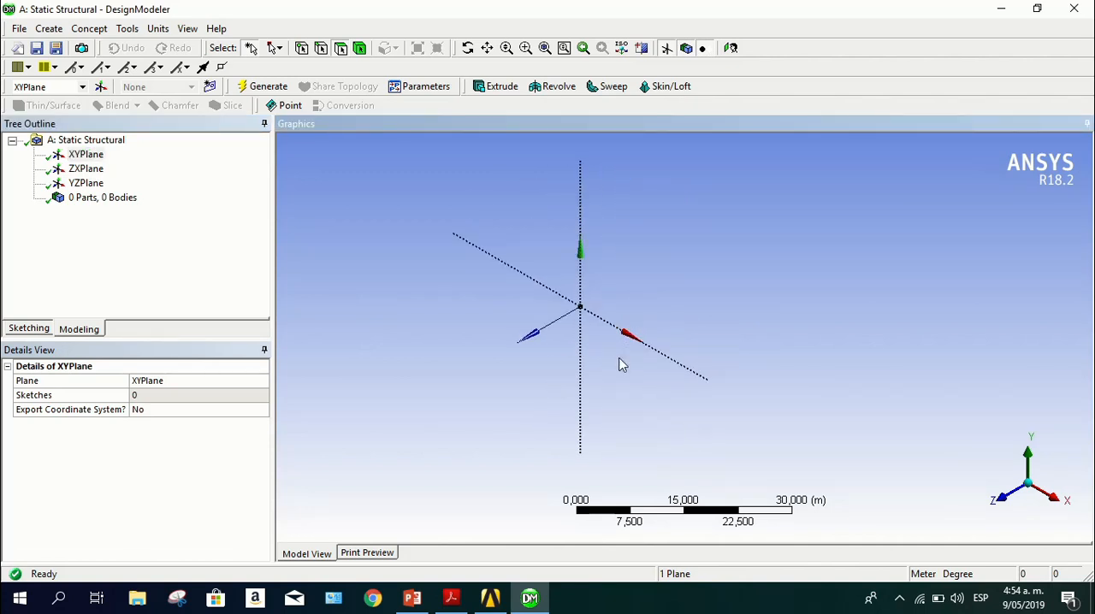
middle_drag(621, 365, 701, 390)
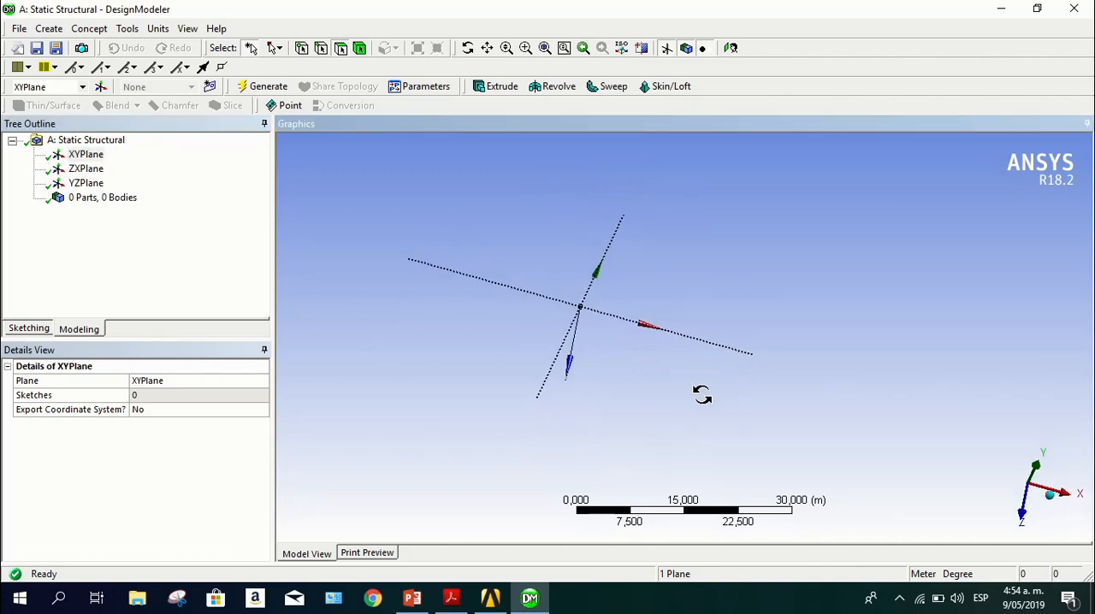
click(1022, 524)
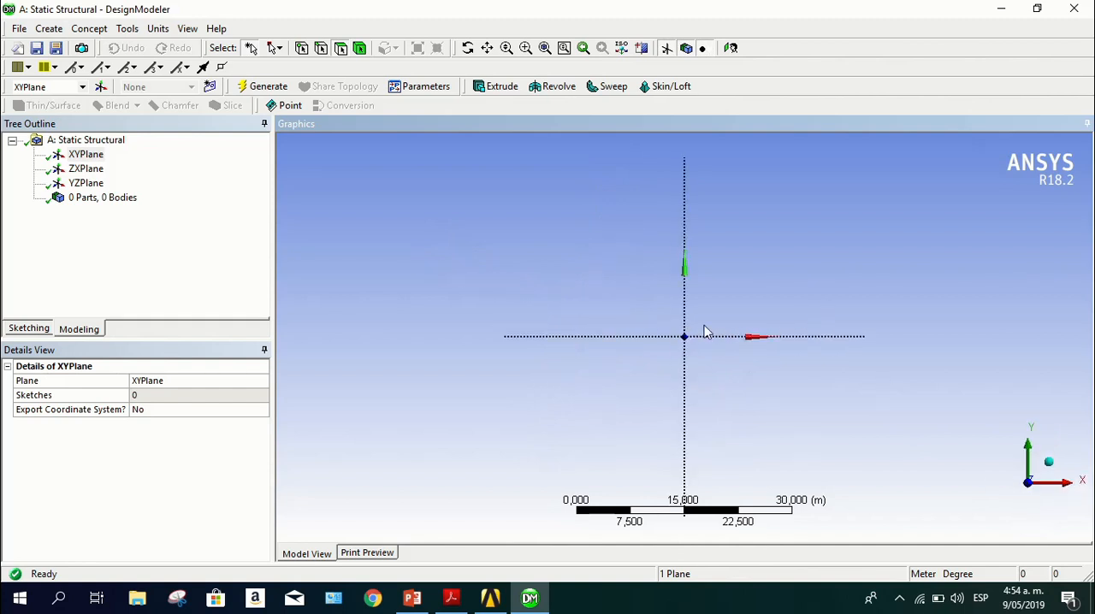
scroll(759, 347, down, 2)
scroll(779, 348, up, 3)
scroll(780, 348, up, 2)
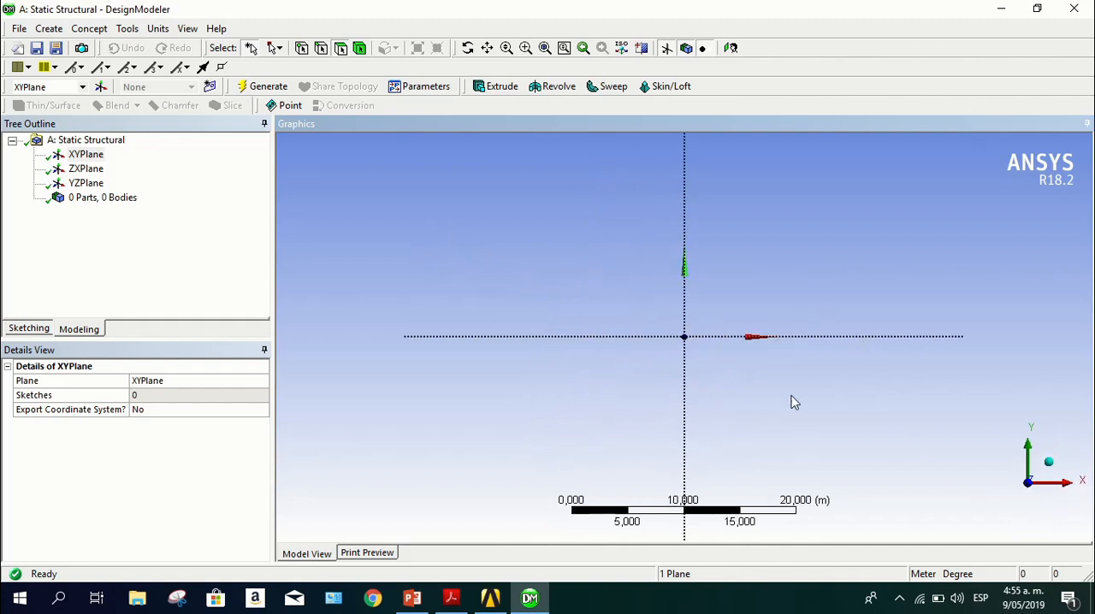
scroll(776, 396, up, 1)
scroll(777, 393, down, 1)
scroll(778, 392, down, 1)
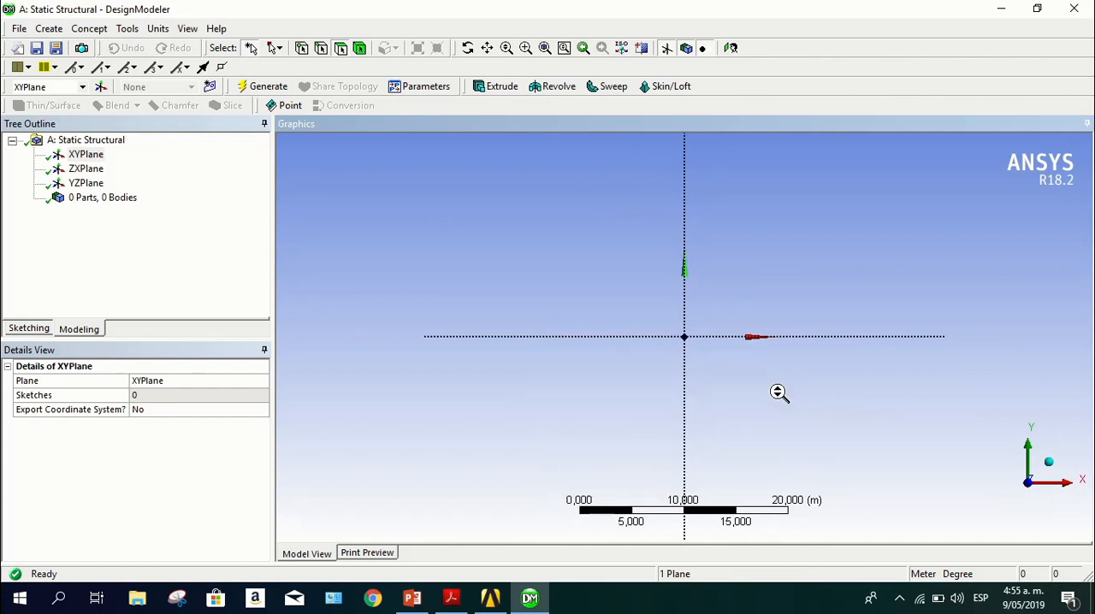
scroll(779, 392, up, 1)
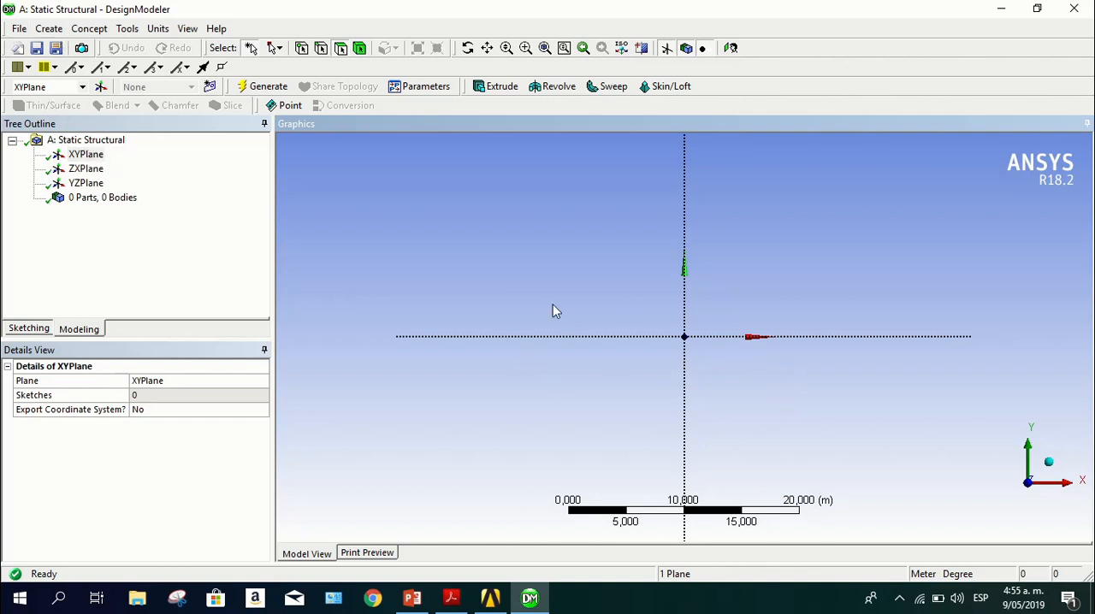
click(210, 87)
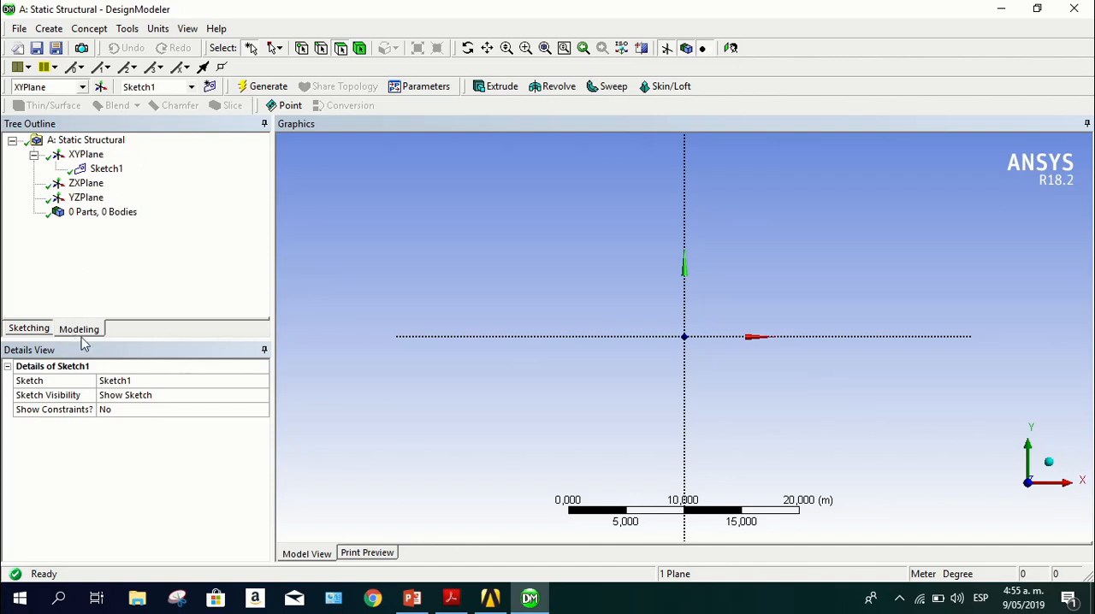
click(34, 330)
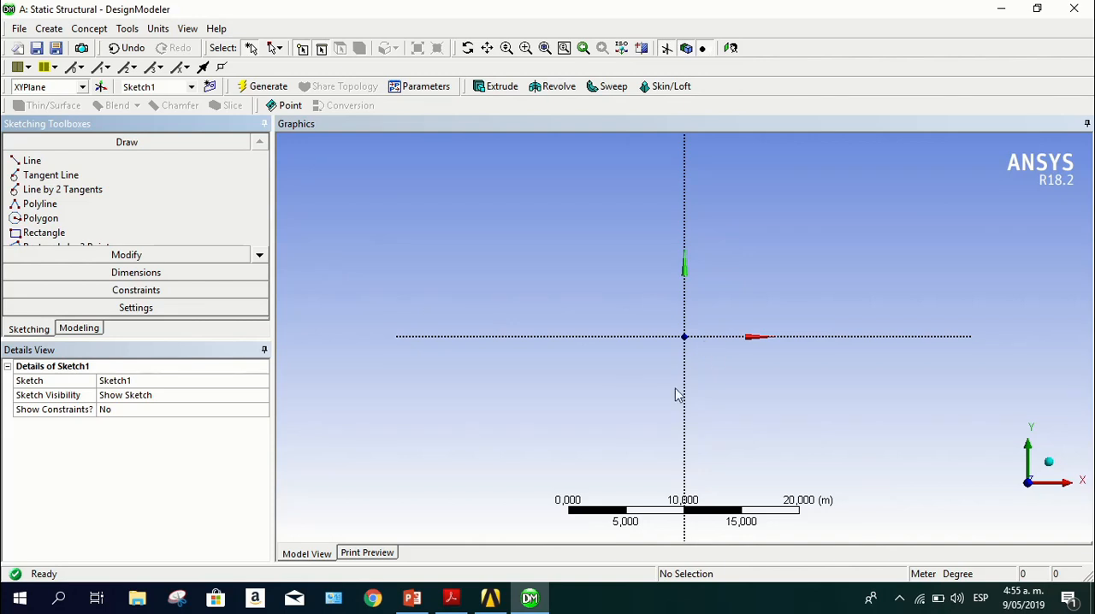
Recheck the PDF truss drawing and sketch two inclined outer lines: origin to about (8, 8) m, and about (20, 8) m to (27, 0) m
click(452, 598)
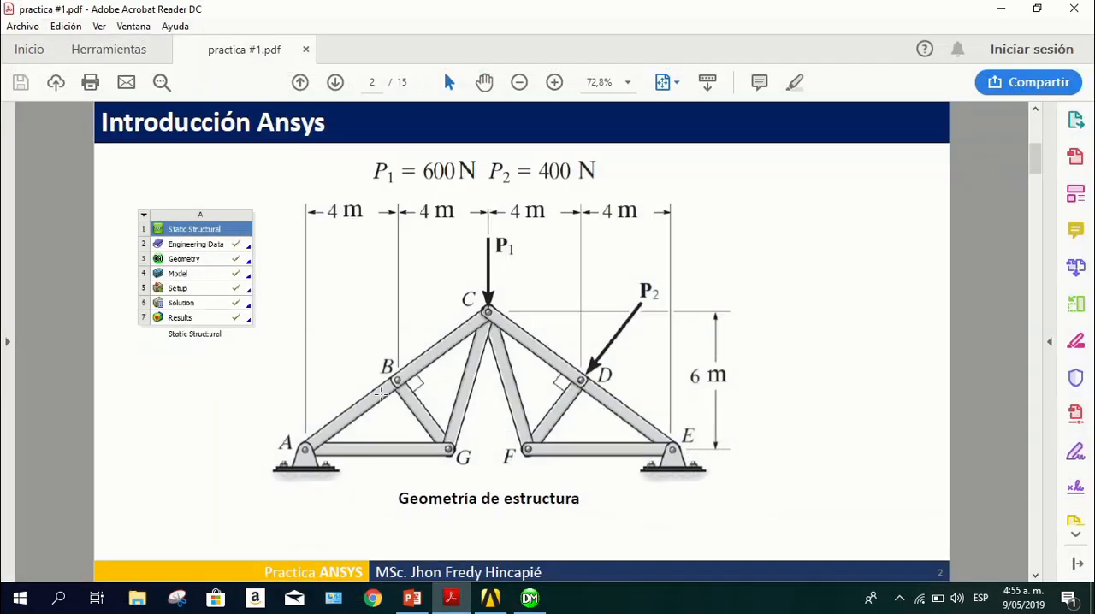
click(451, 599)
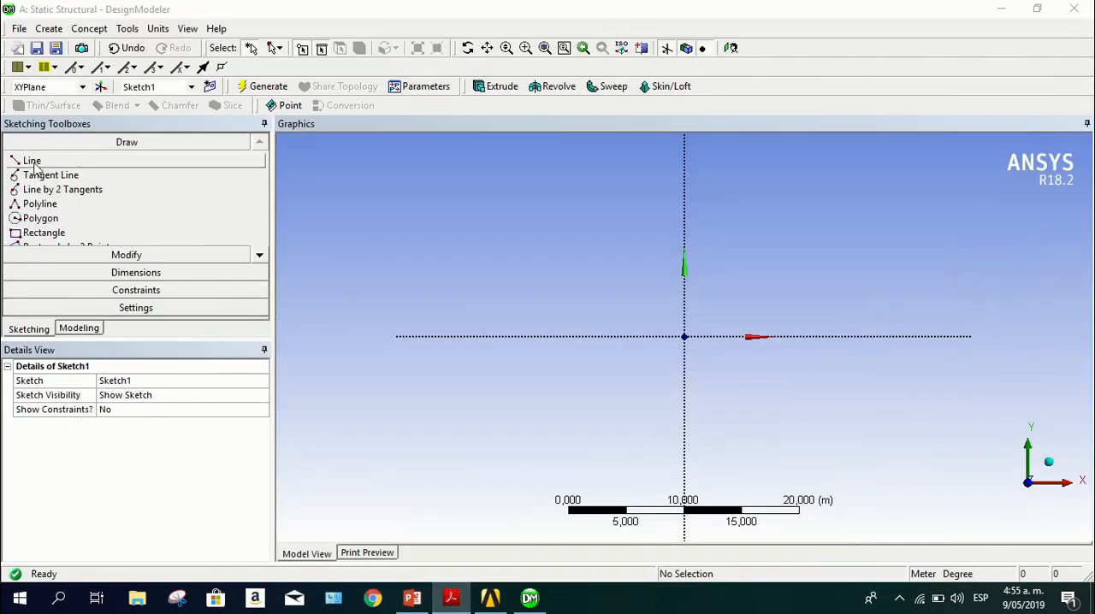
click(164, 162)
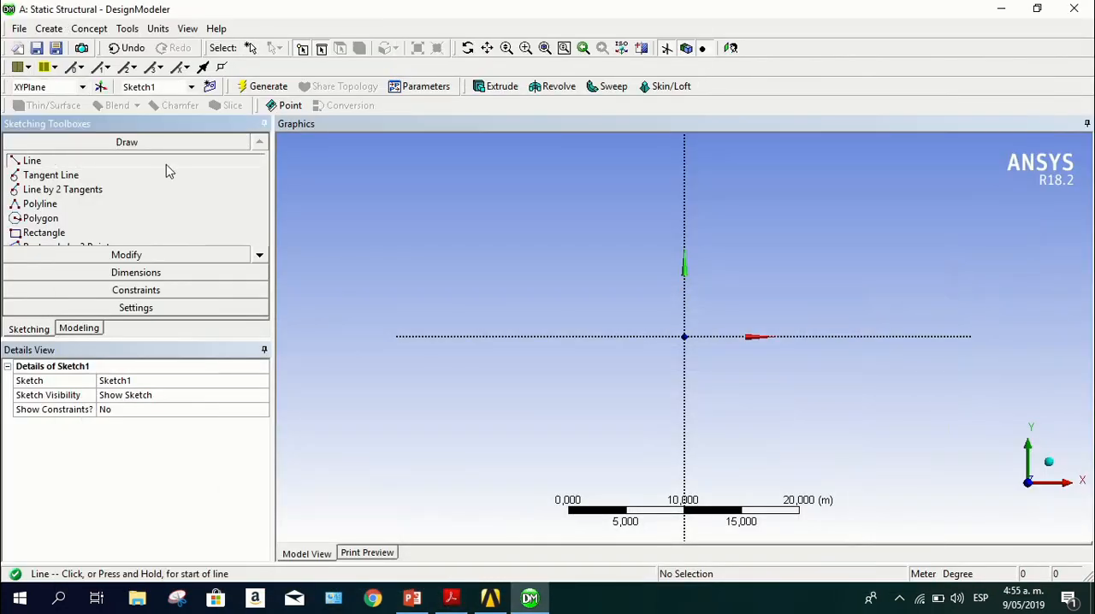
click(685, 336)
click(774, 245)
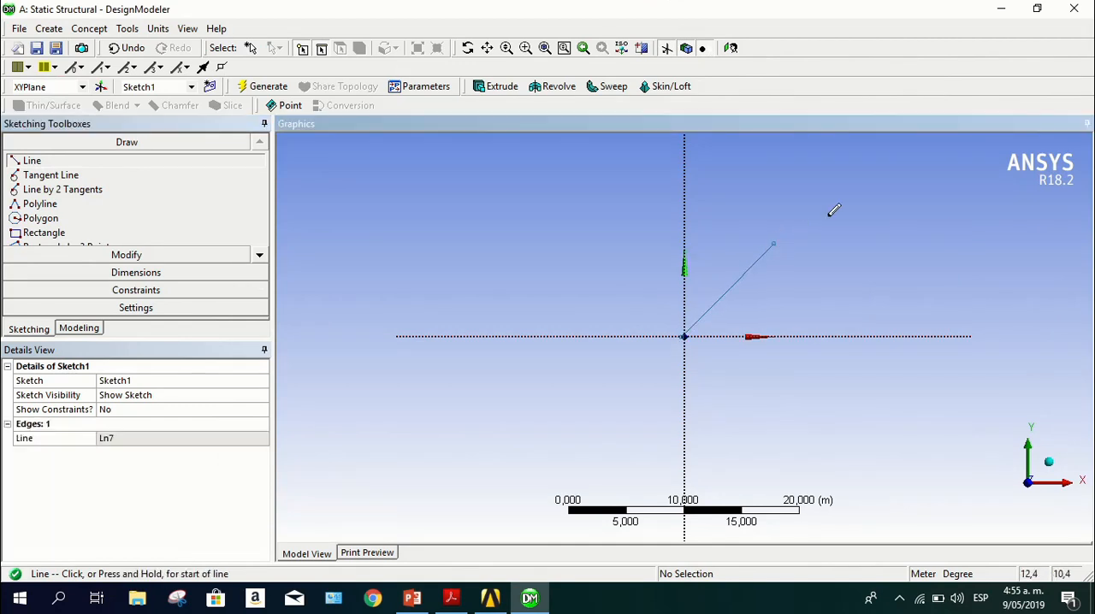
click(911, 243)
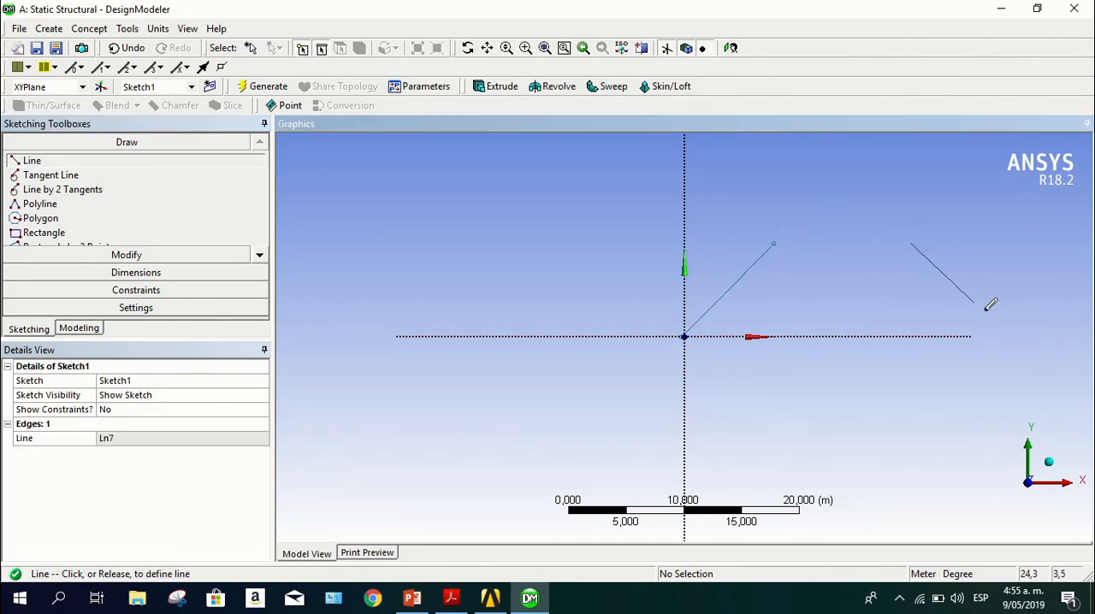
click(994, 336)
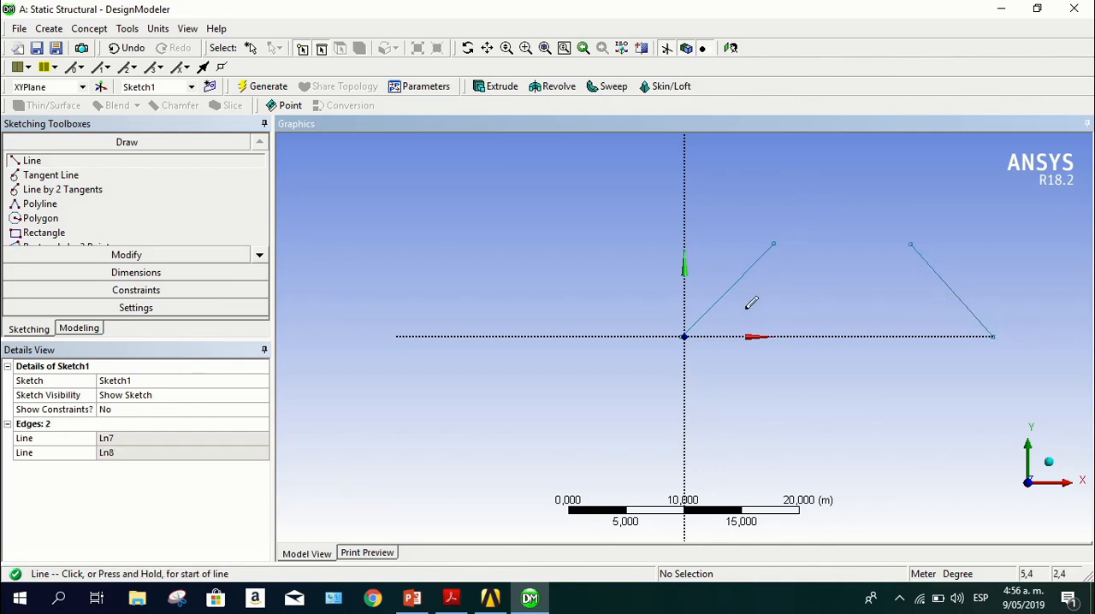
Draw two separate horizontal lines on the X axis, from about x = 2 to 9 m and from about 18 to 23 m
click(710, 336)
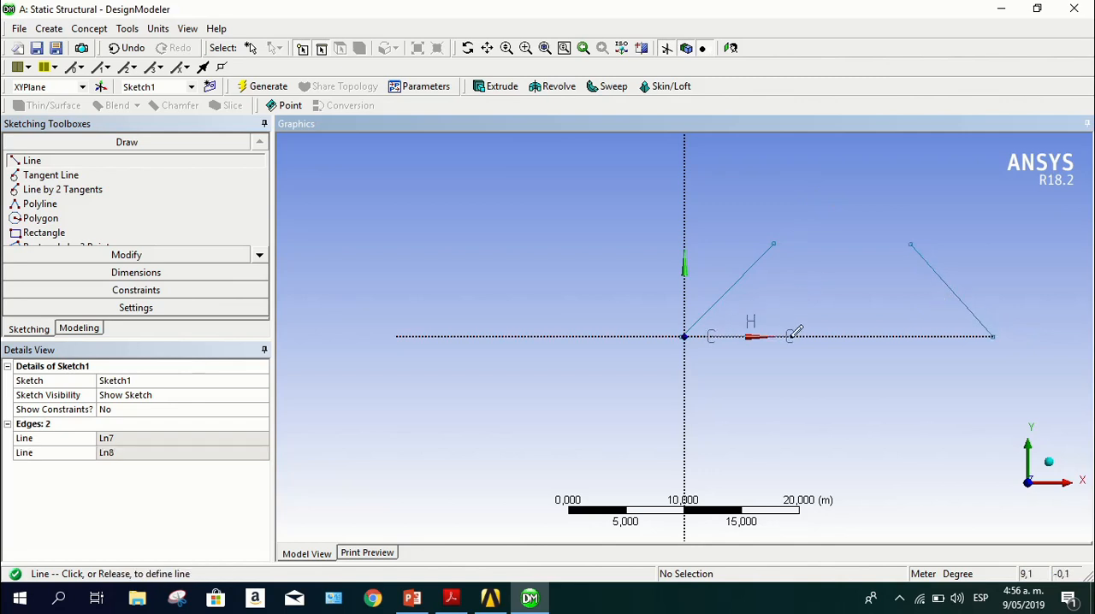
click(789, 336)
click(886, 336)
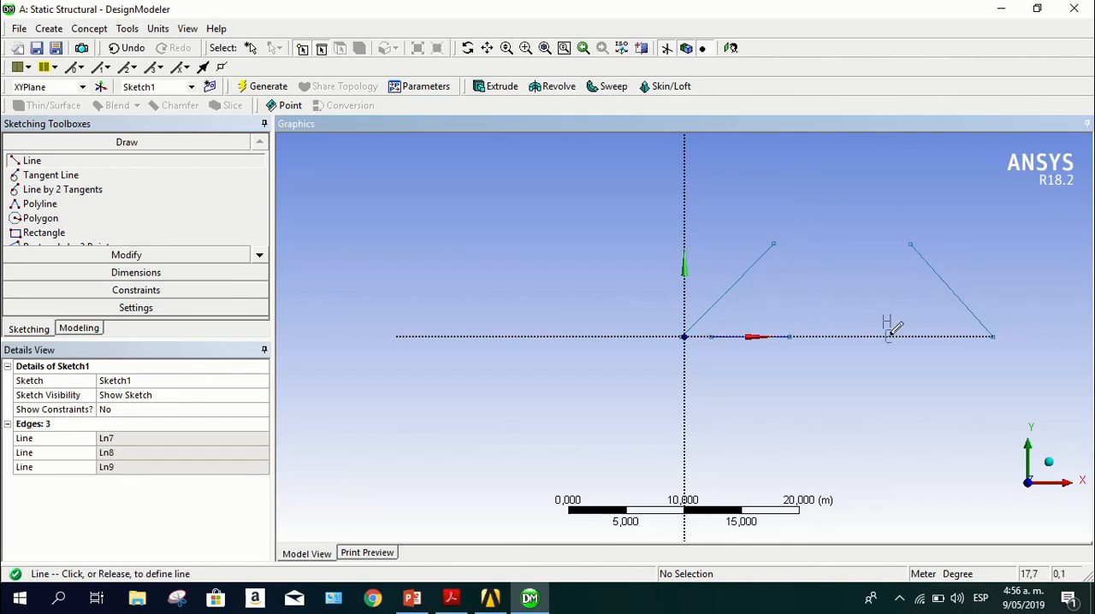
click(954, 337)
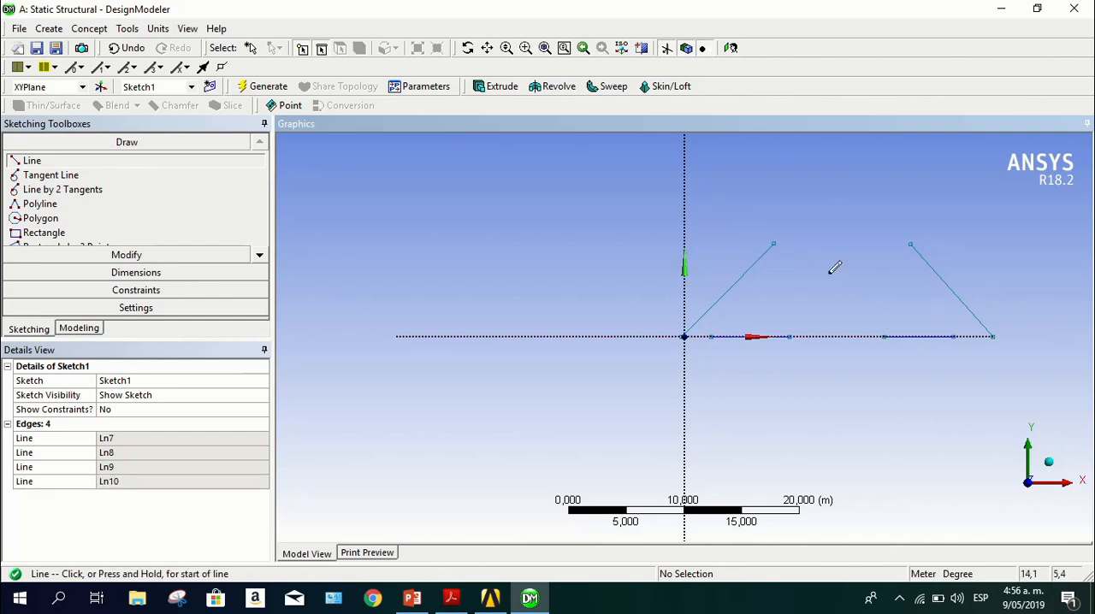
Draw two short inner diagonals, from about (5, 3) m to (10, 1) m and from about (17, 2) m to (22, 3) m
click(738, 297)
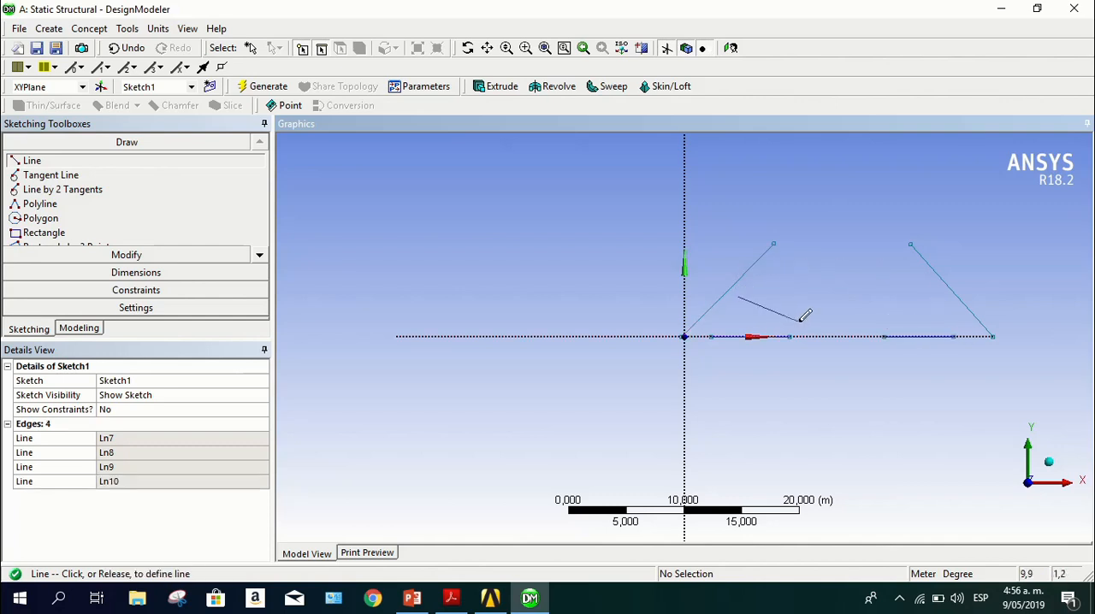
click(798, 322)
click(878, 317)
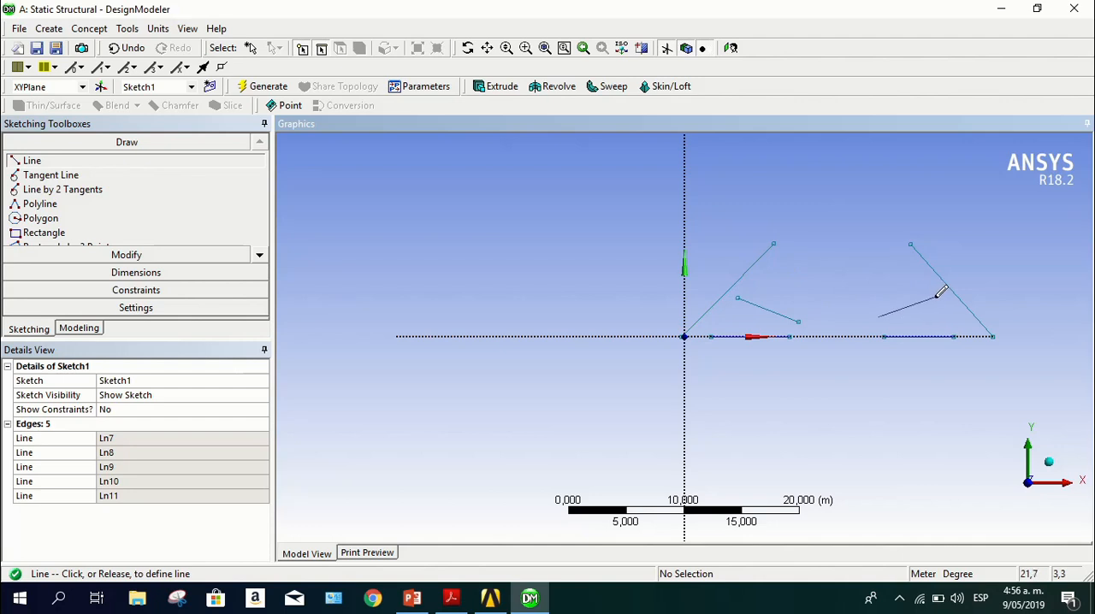
click(940, 297)
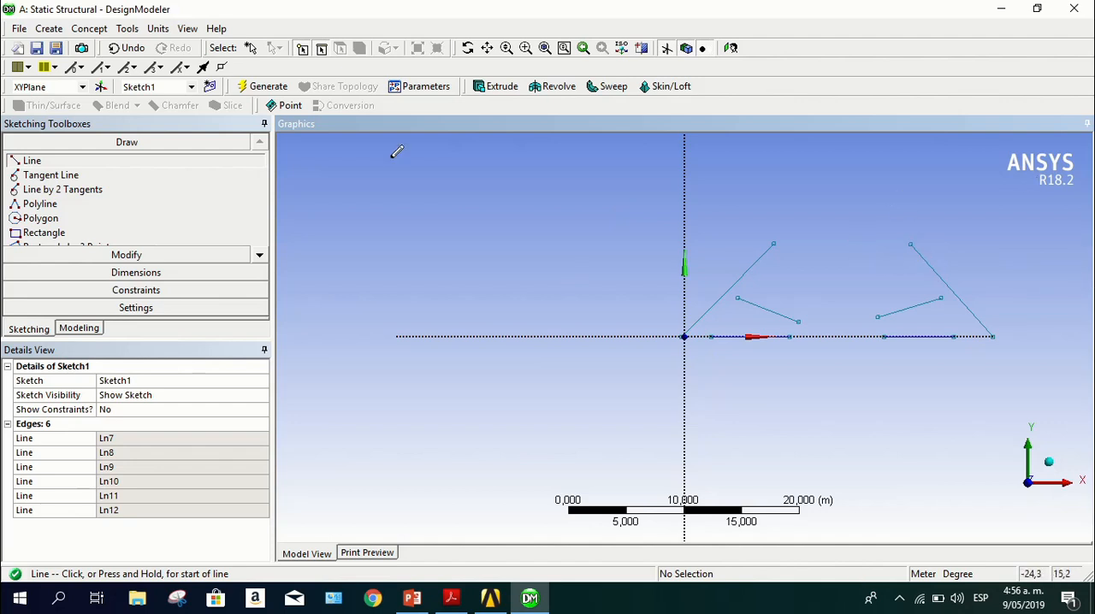
Recheck the PDF truss drawing and apply Perpendicular constraints between each short inner diagonal and the inclined outer line on its side
click(168, 295)
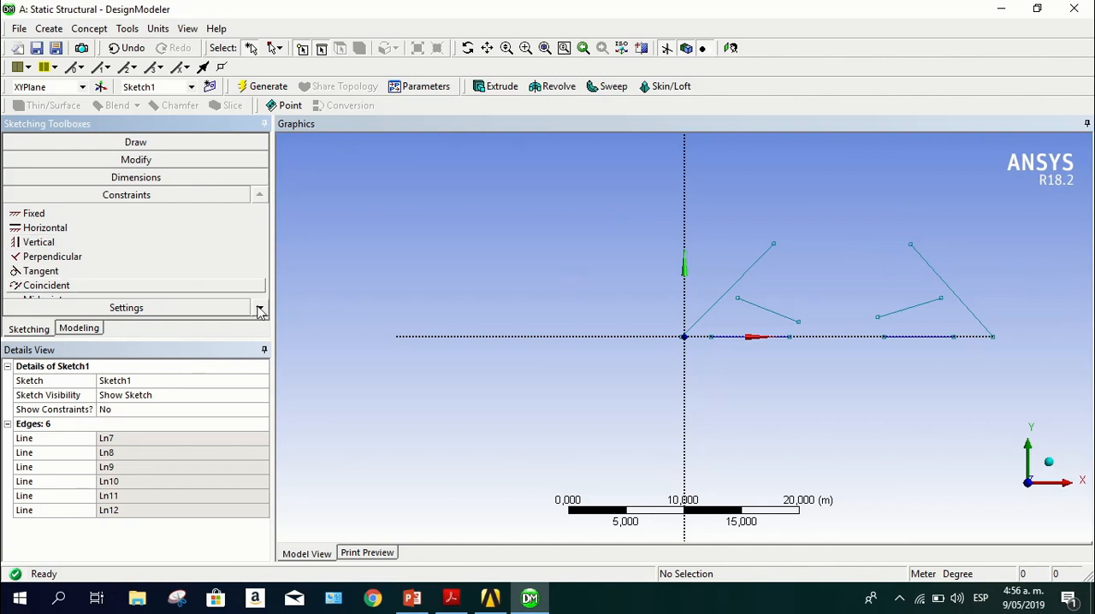
mouse_move(451, 603)
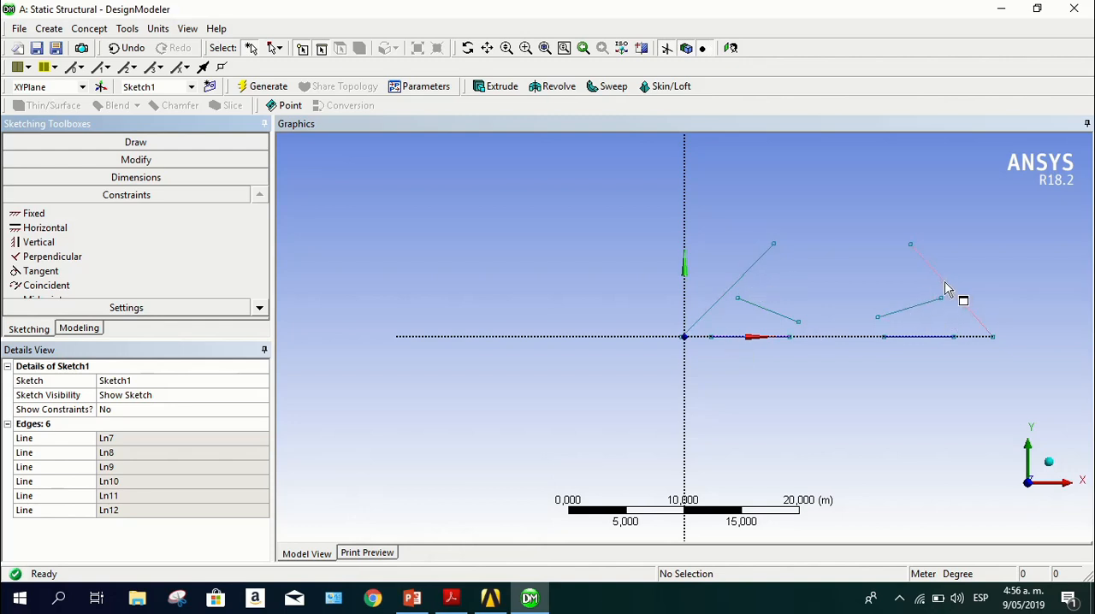
click(451, 600)
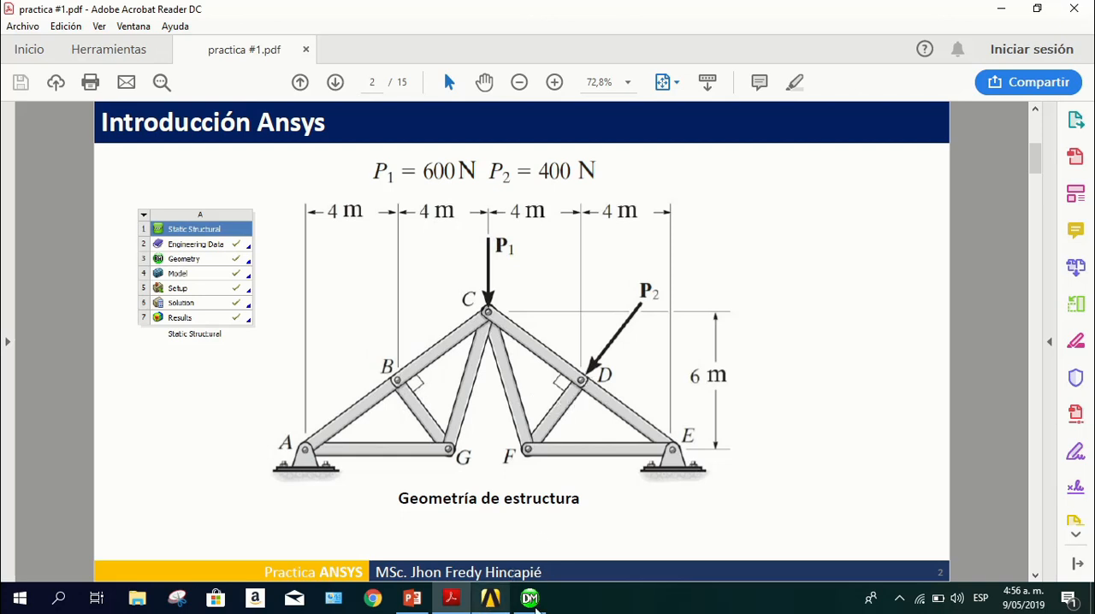
click(530, 598)
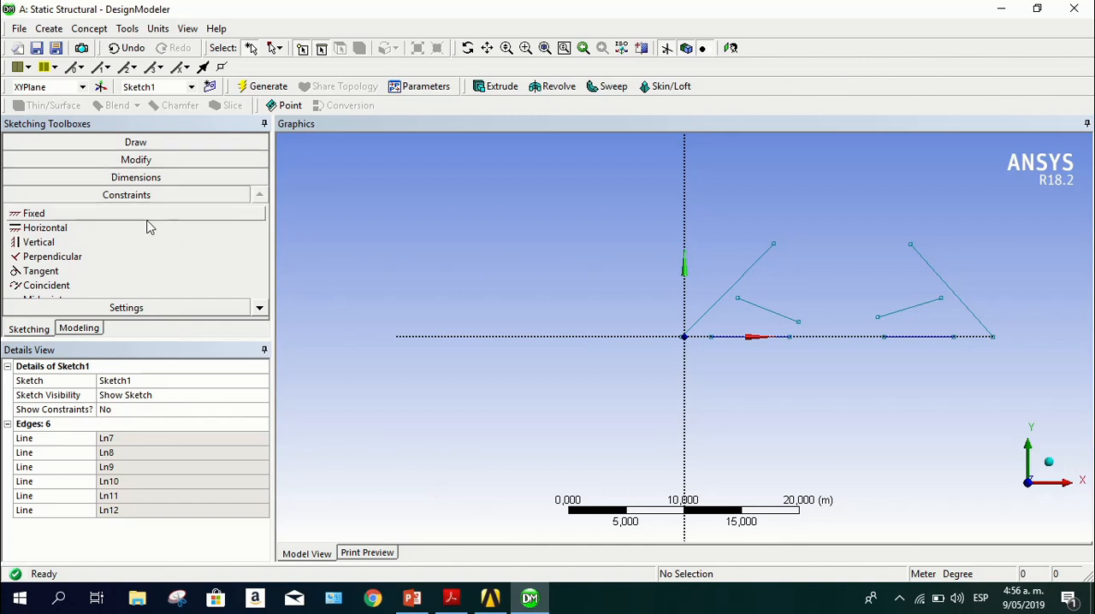
click(73, 261)
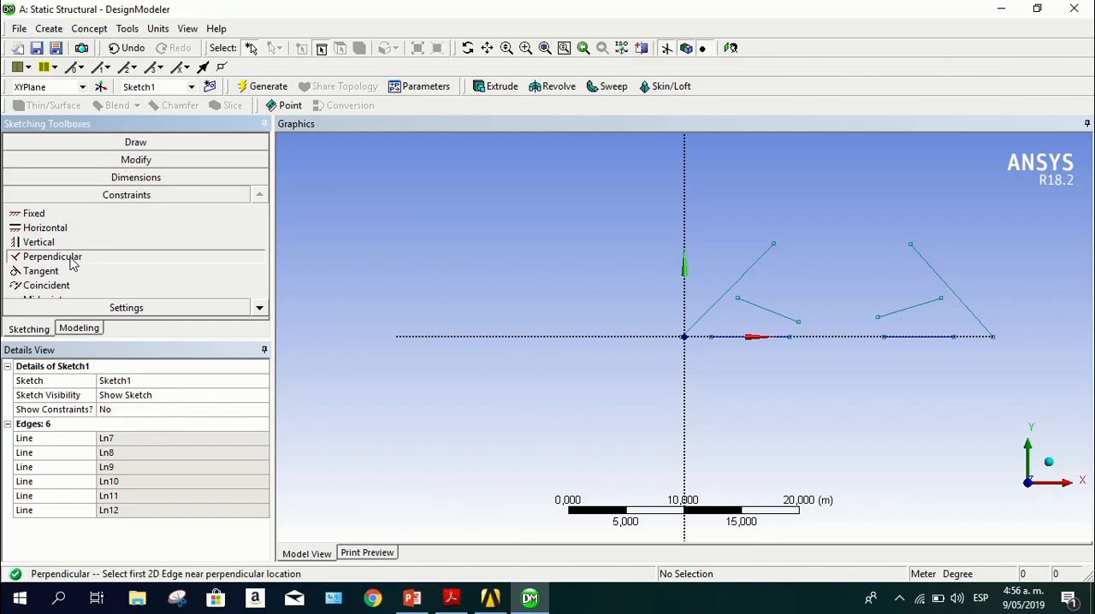
click(773, 314)
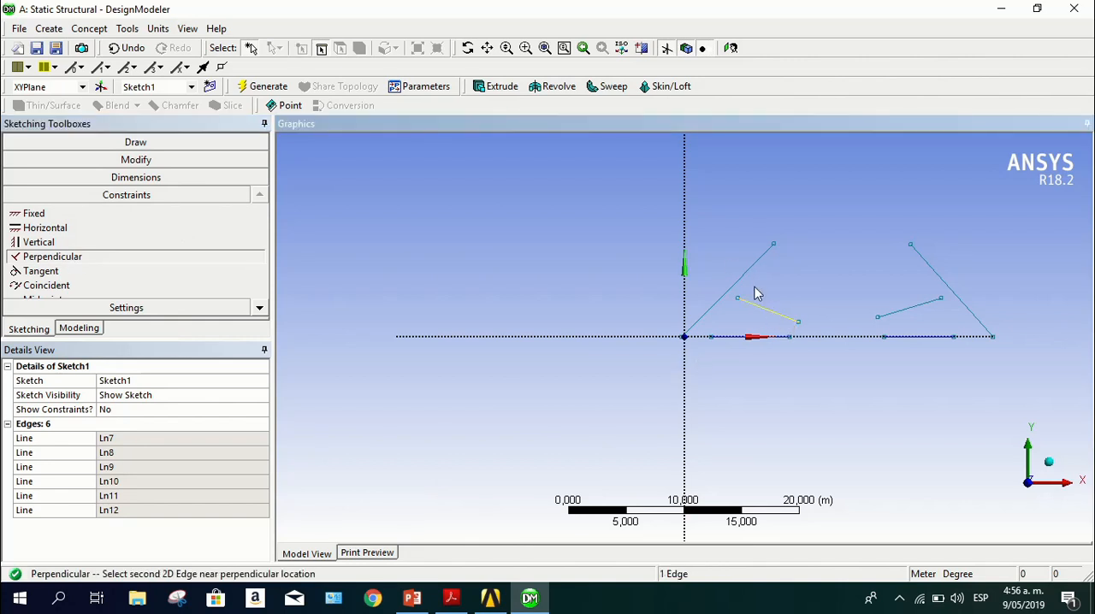
click(749, 283)
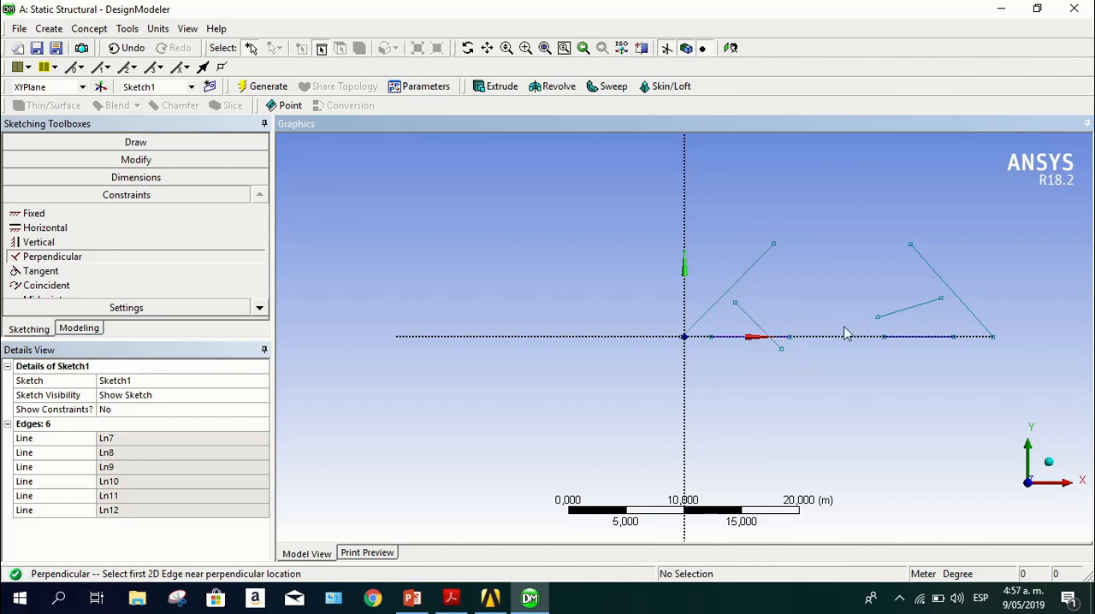
click(911, 313)
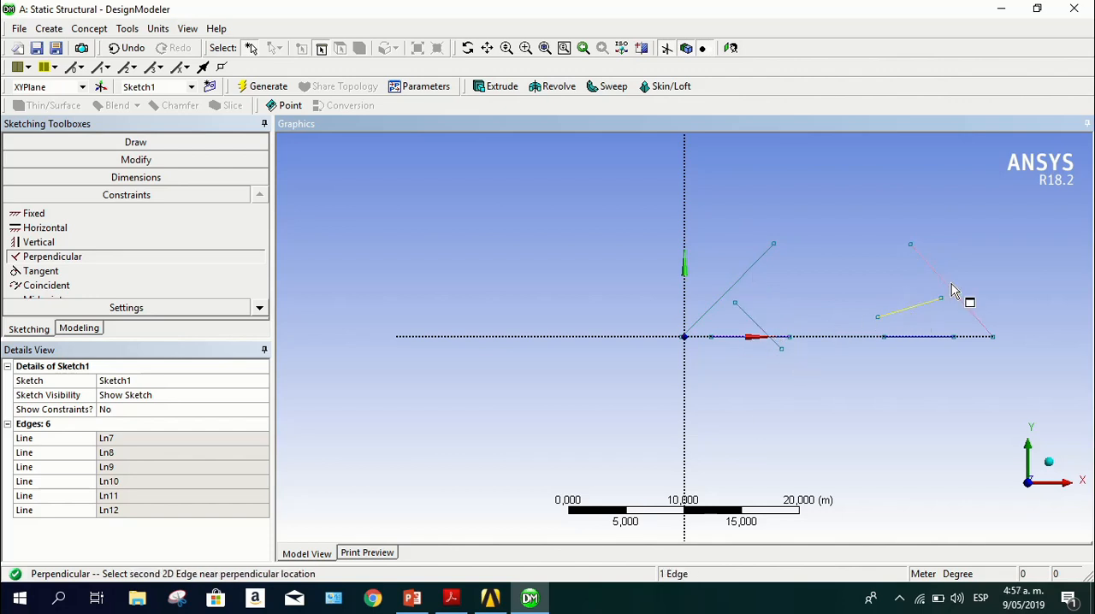
click(953, 289)
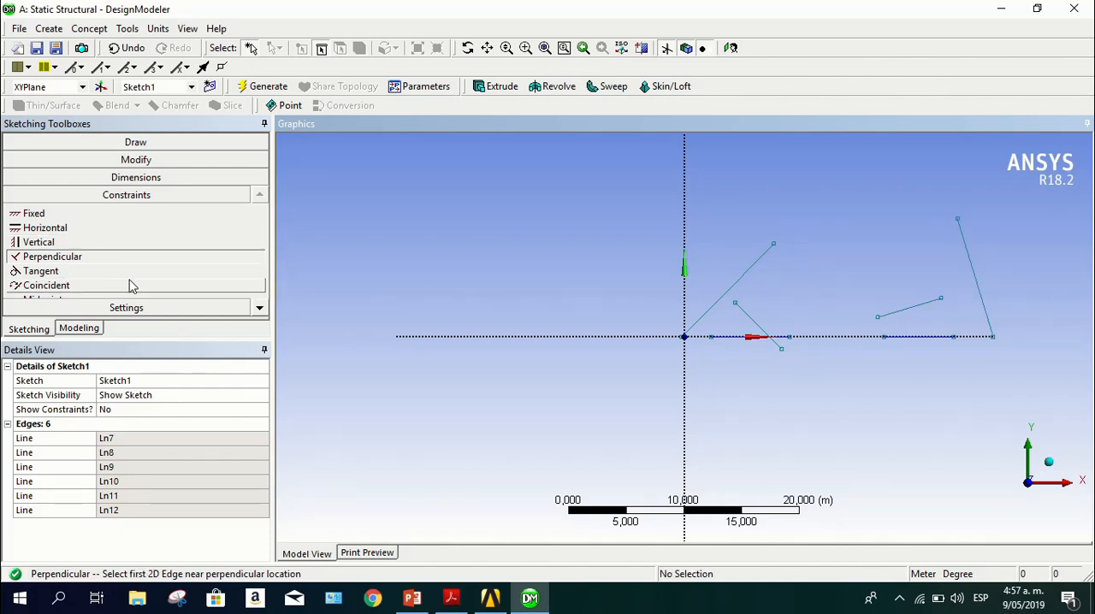
Make the upper end of each inner diagonal coincident with its neighbouring inclined outer line
click(41, 288)
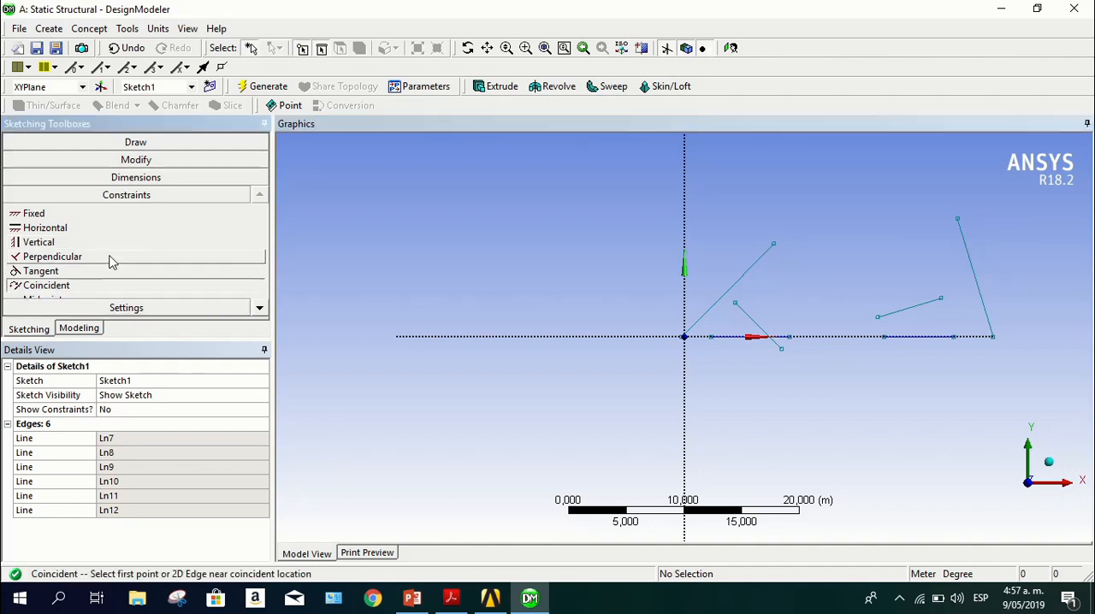
click(737, 309)
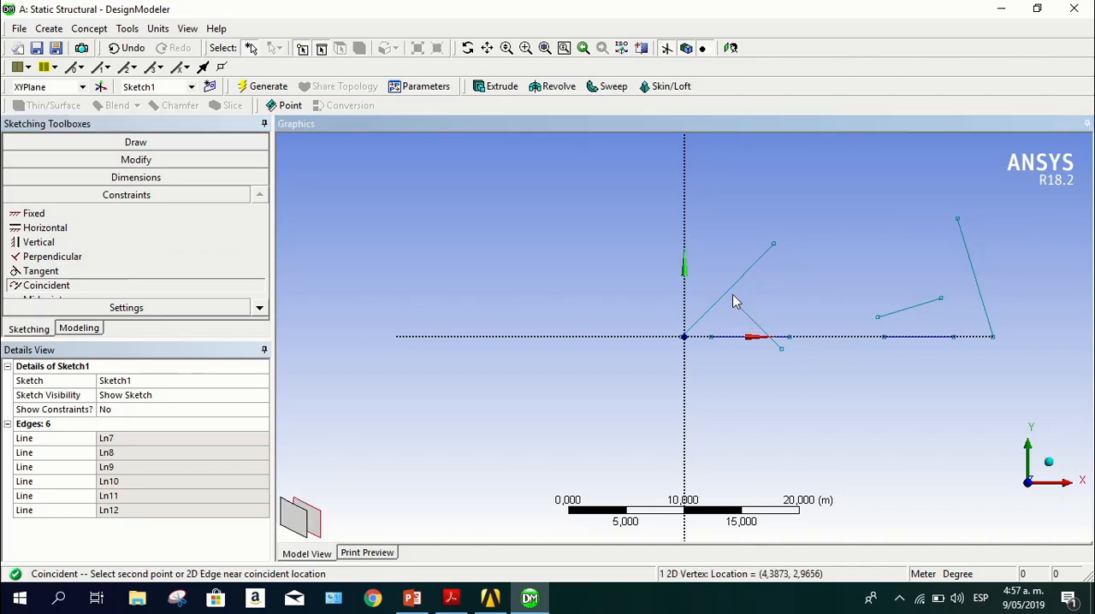
click(726, 296)
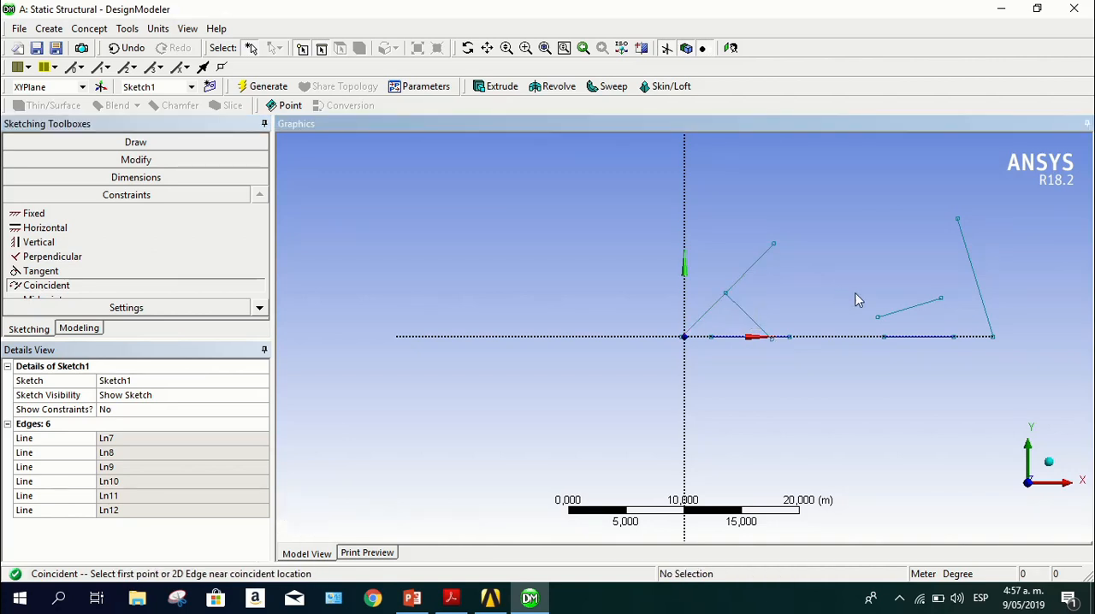
click(945, 303)
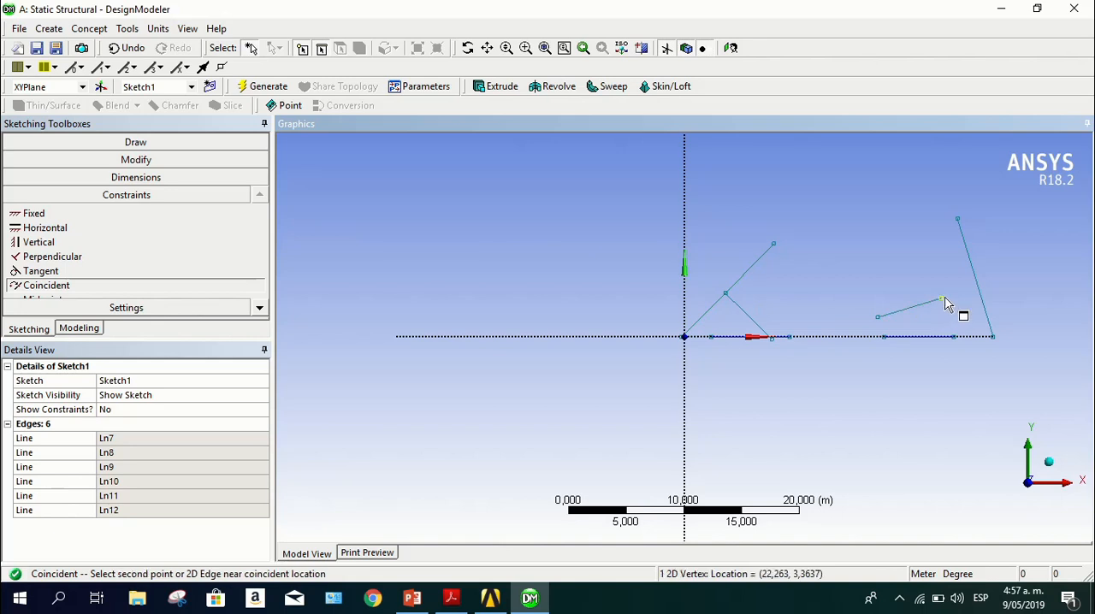
click(981, 287)
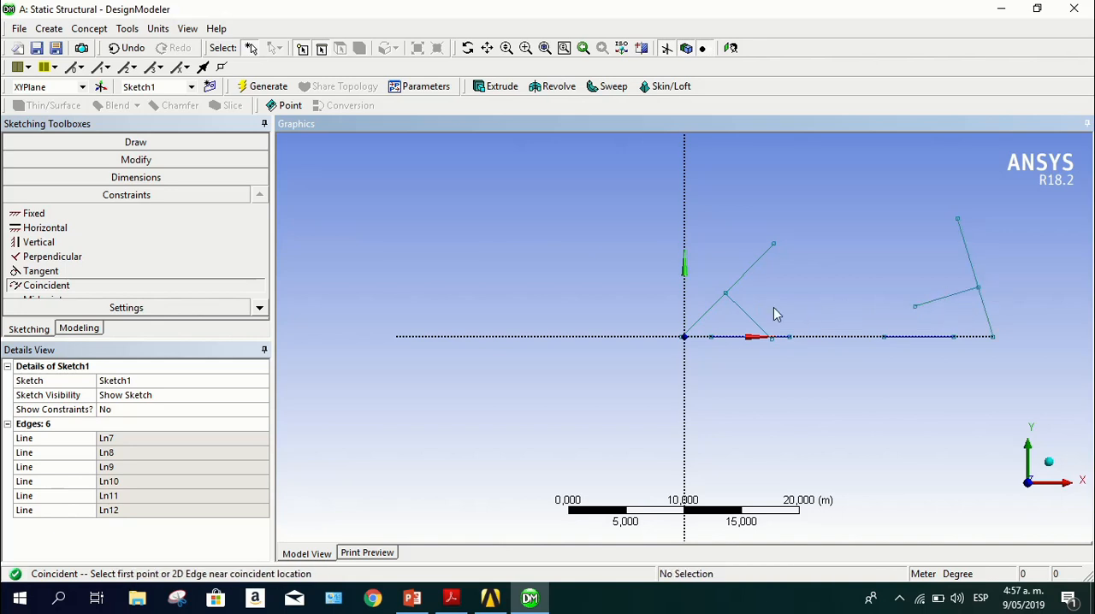
Make the outer ends of both horizontal lines coincident with the outer lines' lower ends, and join the two outer lines' upper ends at the apex
click(714, 340)
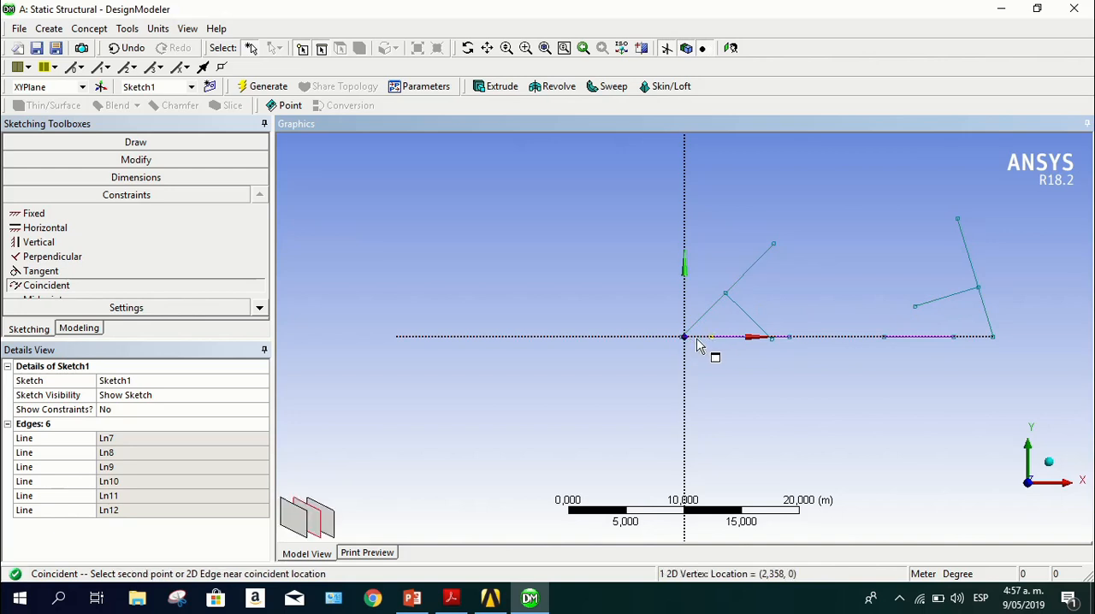
click(683, 339)
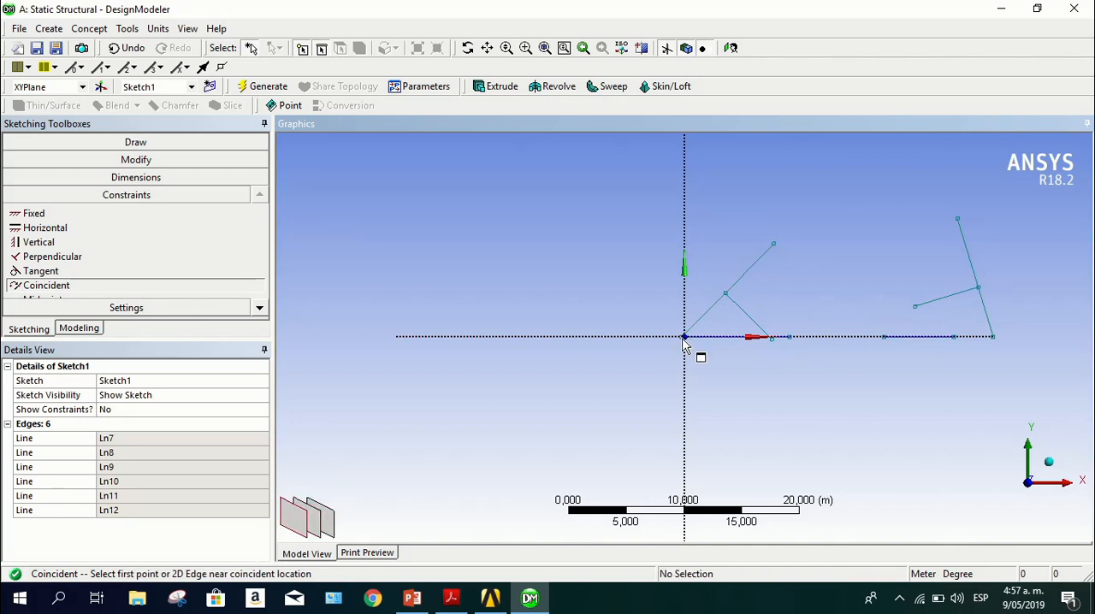
click(956, 342)
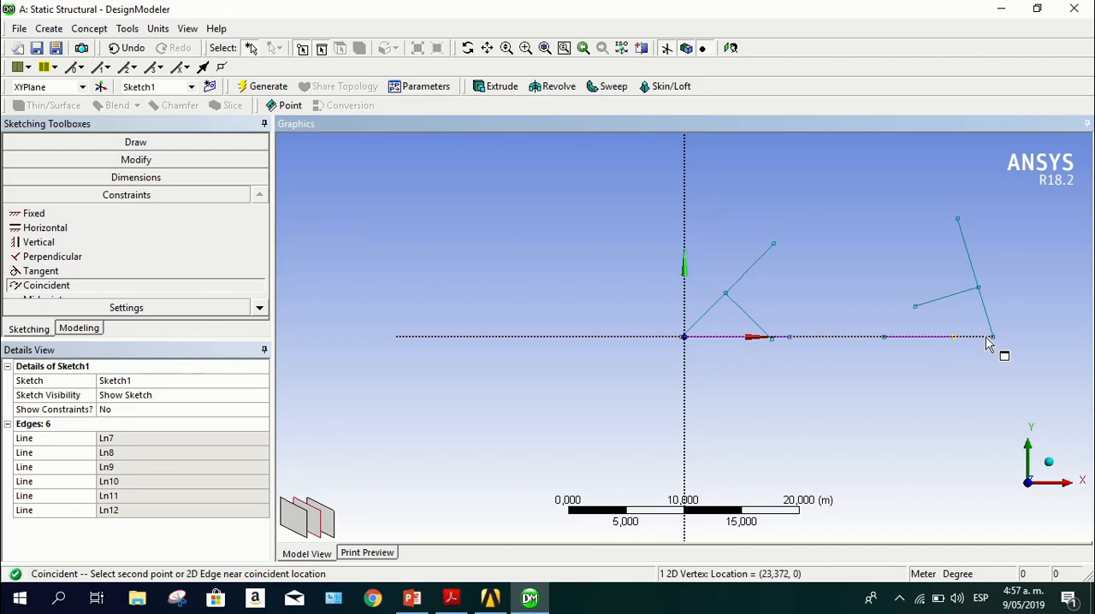
click(997, 341)
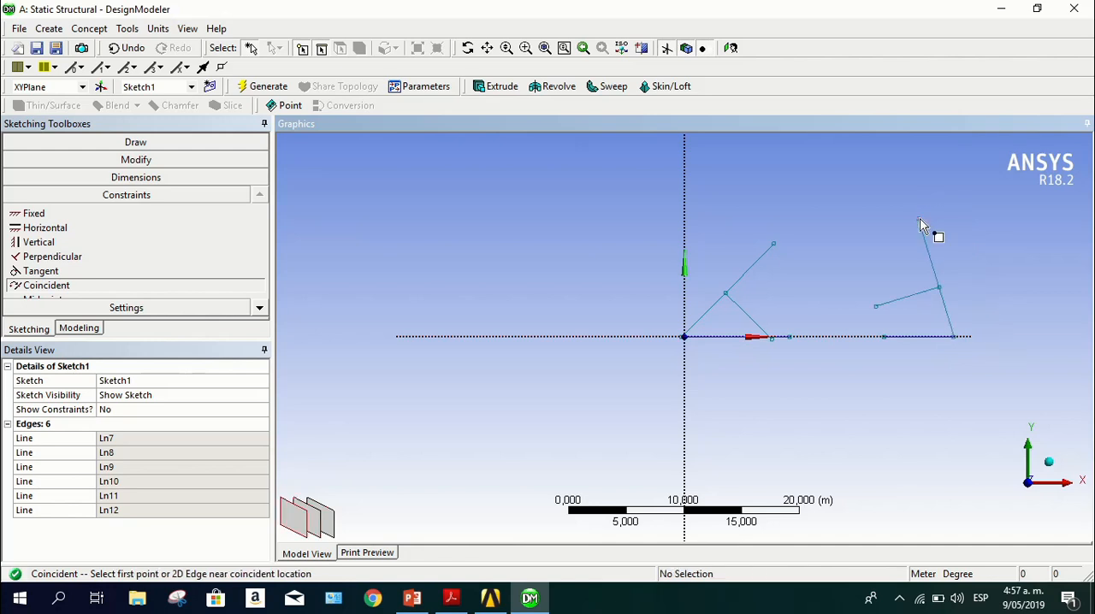
click(773, 244)
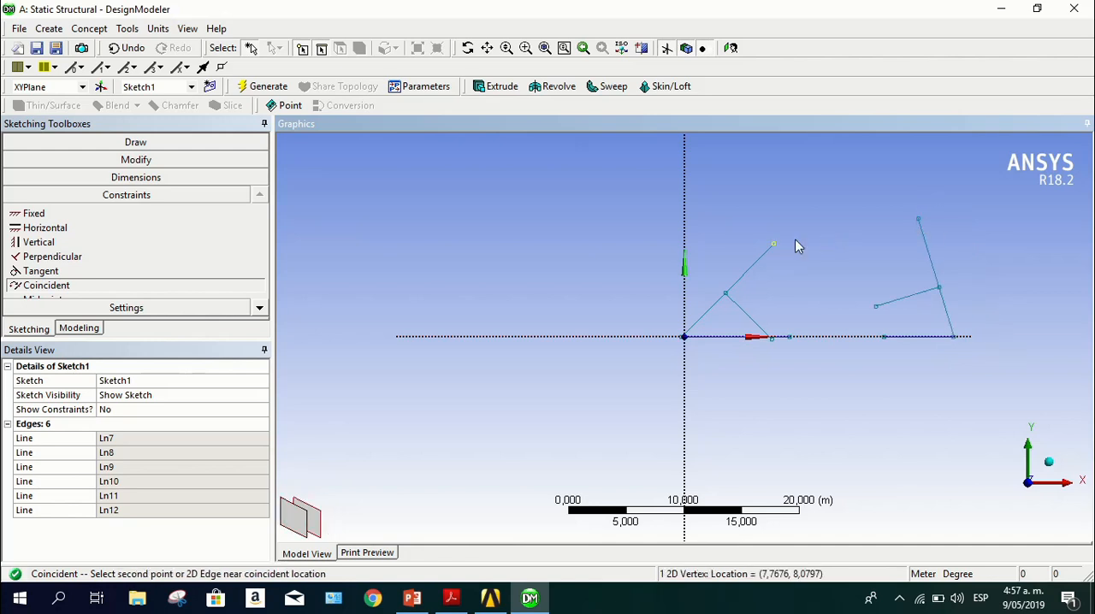
click(915, 221)
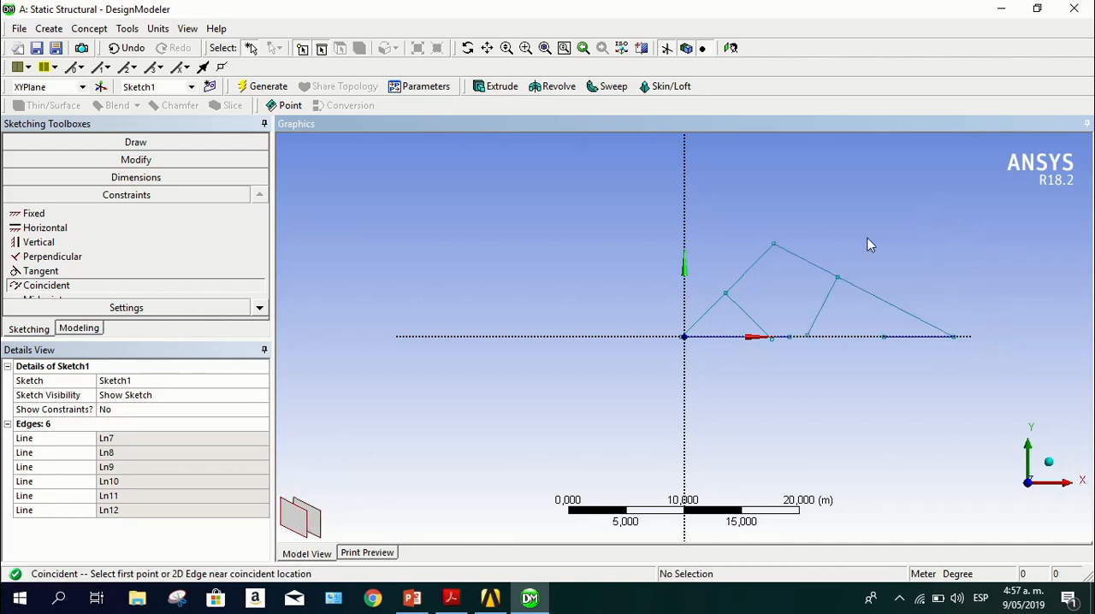
Make the lower ends of both inner diagonals coincident with the inner ends of the horizontal lines
click(811, 337)
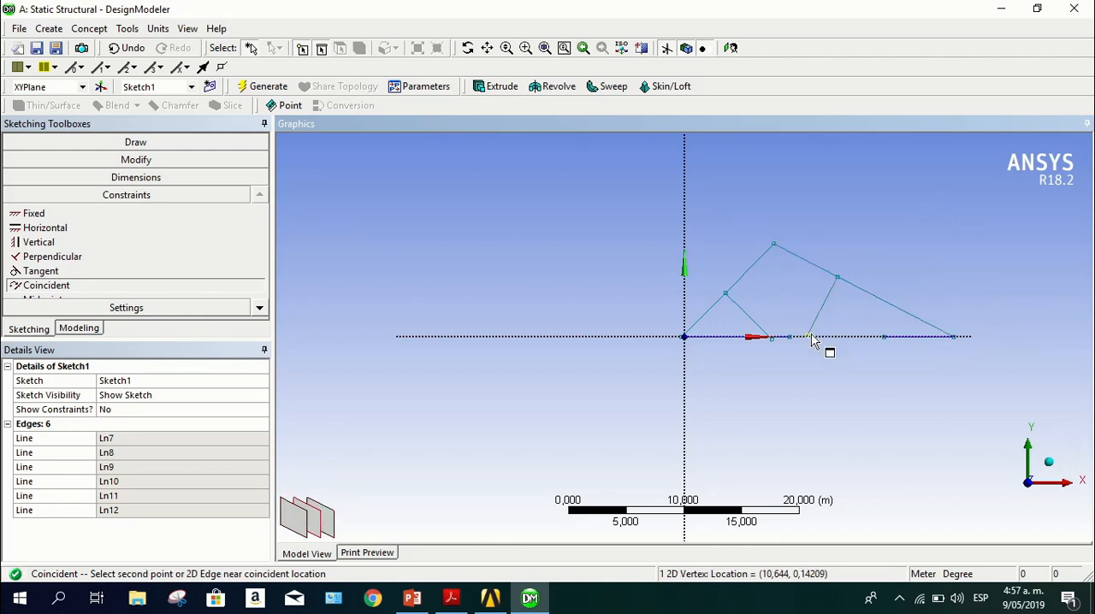
click(886, 344)
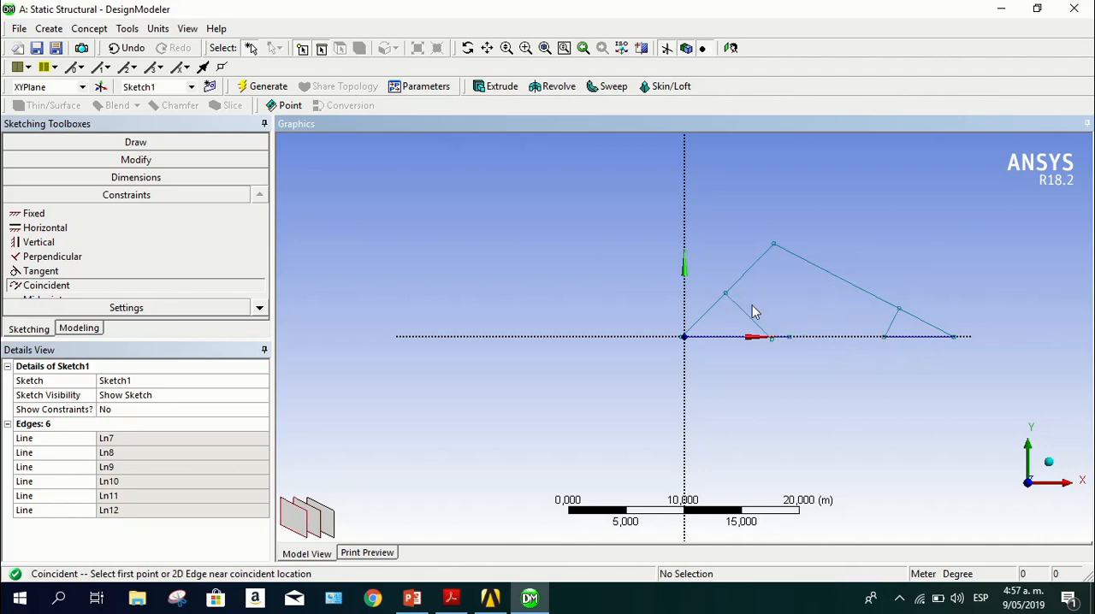
scroll(780, 344, up, 4)
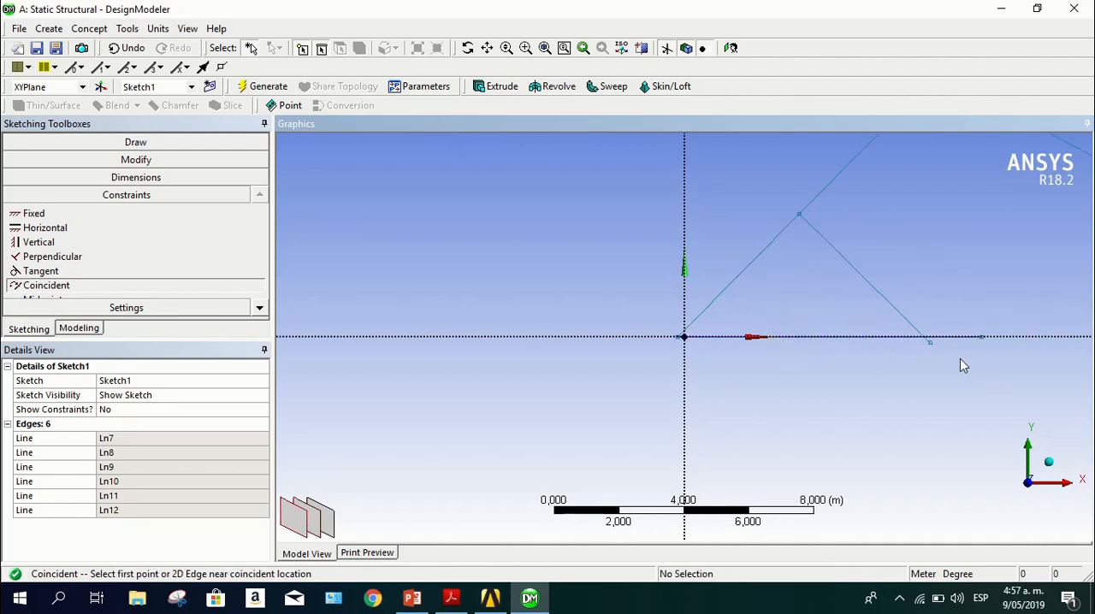
click(929, 343)
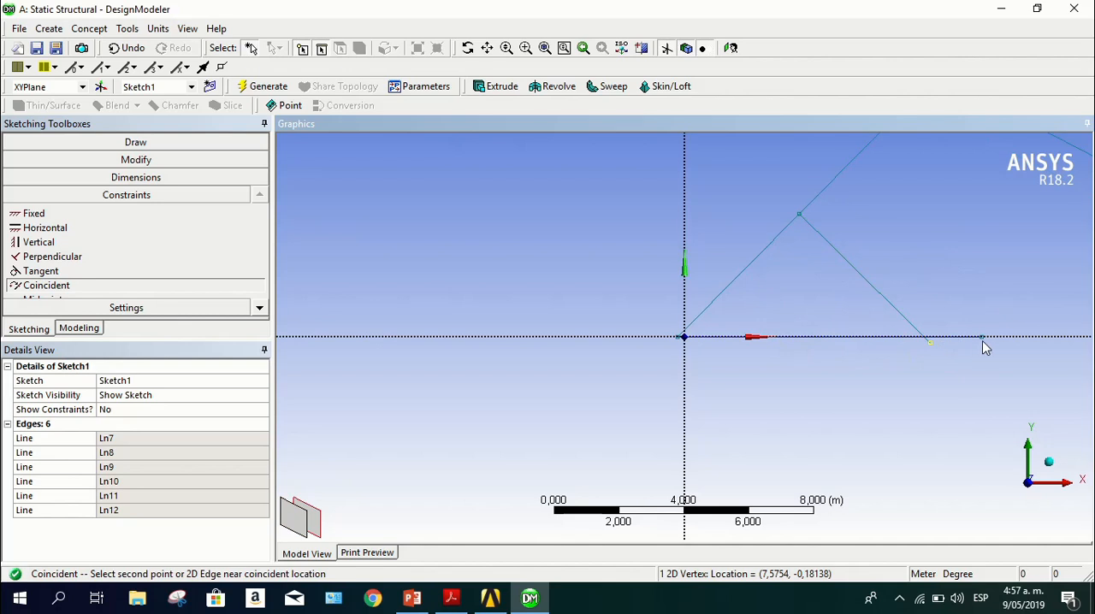
click(983, 341)
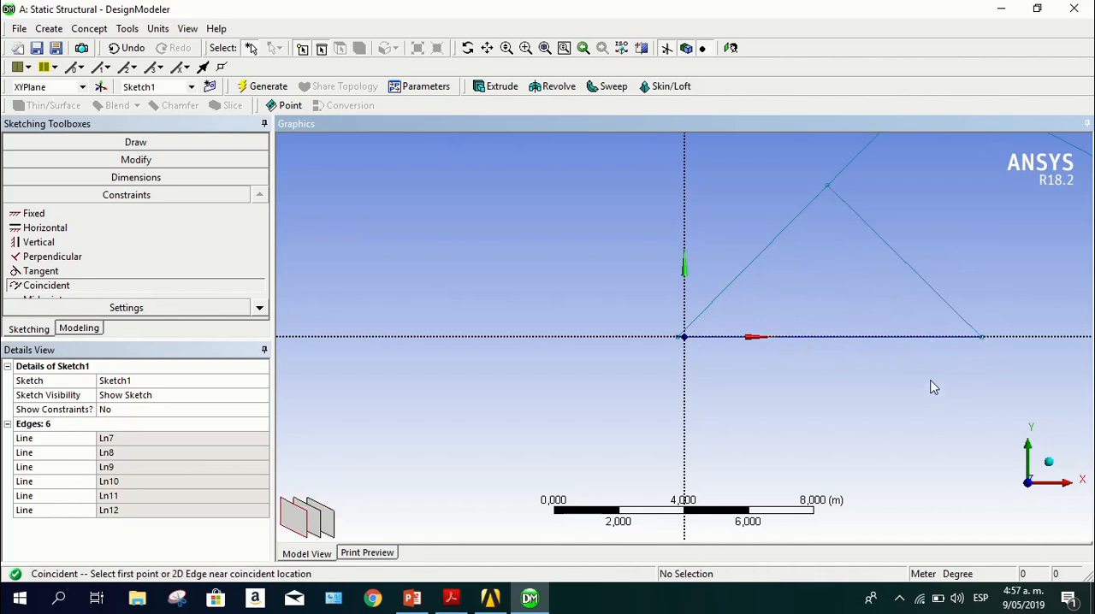
Consult the truss measurements in the PDF and add a Horizontal dimension above the sketch from the left support end to the left inner diagonal's upper node
mouse_move(929, 376)
ctrl+middle_down()
mouse_move(533, 350)
mouse_move(565, 399)
mouse_move(562, 423)
ctrl+middle_up()
scroll(562, 417, up, 2)
scroll(564, 410, down, 6)
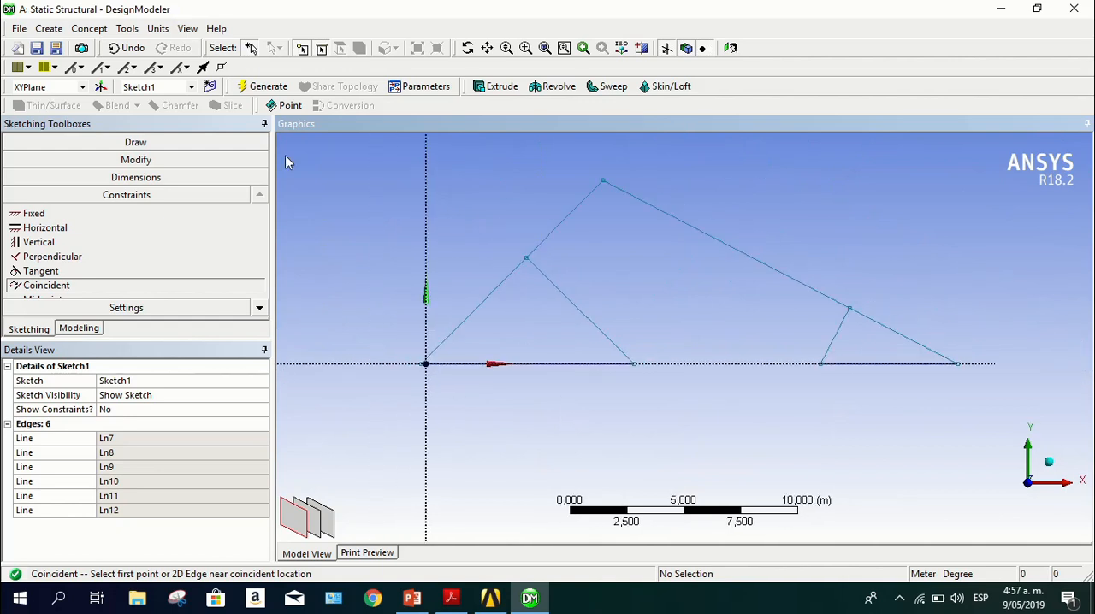
click(197, 178)
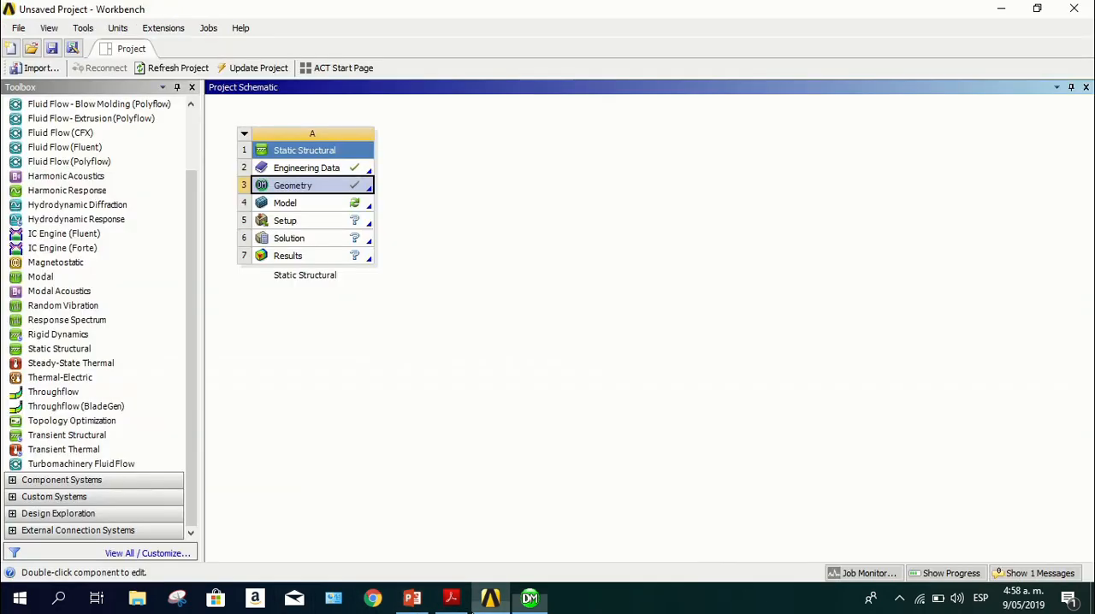
click(451, 598)
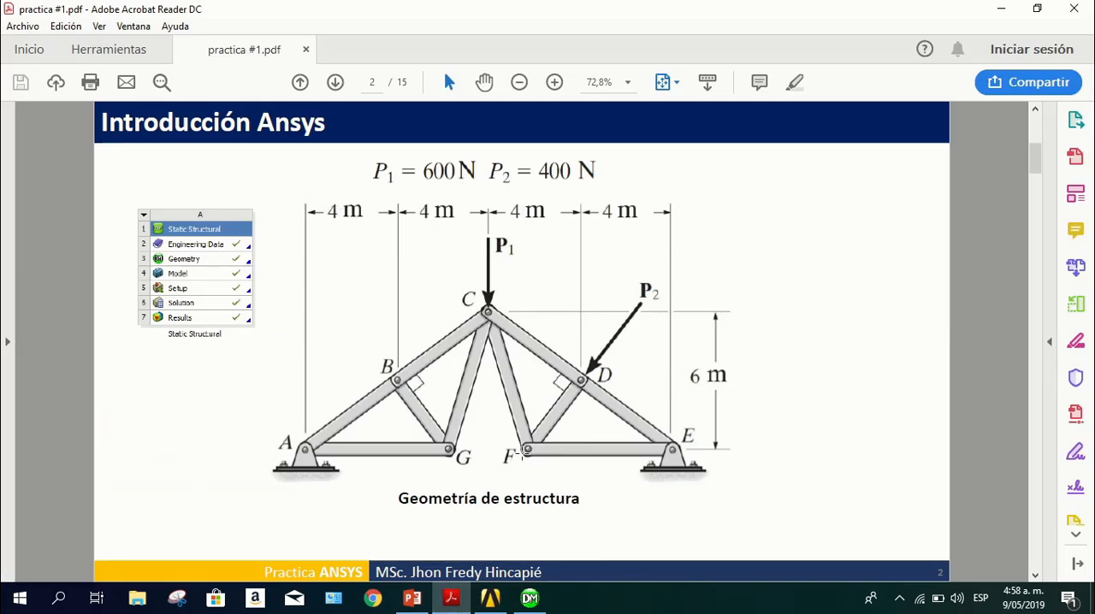
click(529, 598)
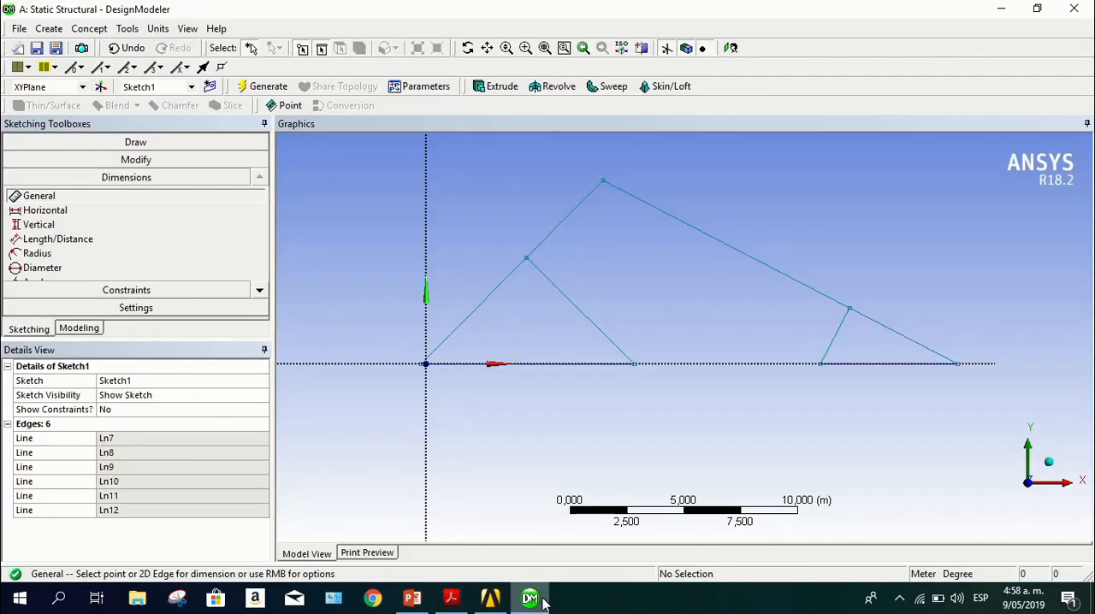
click(35, 211)
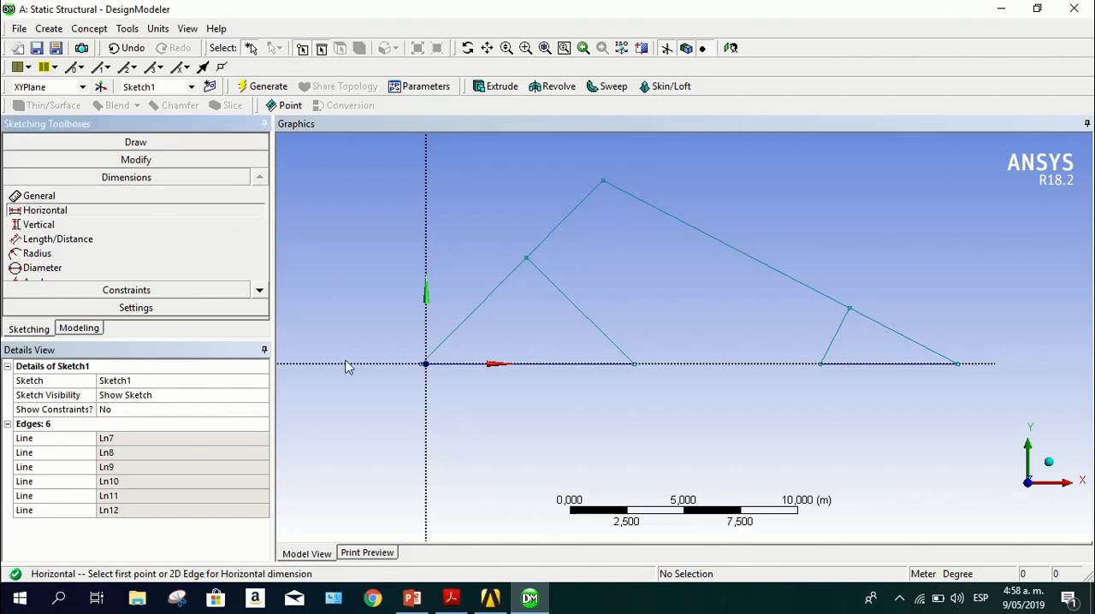
scroll(418, 370, up, 2)
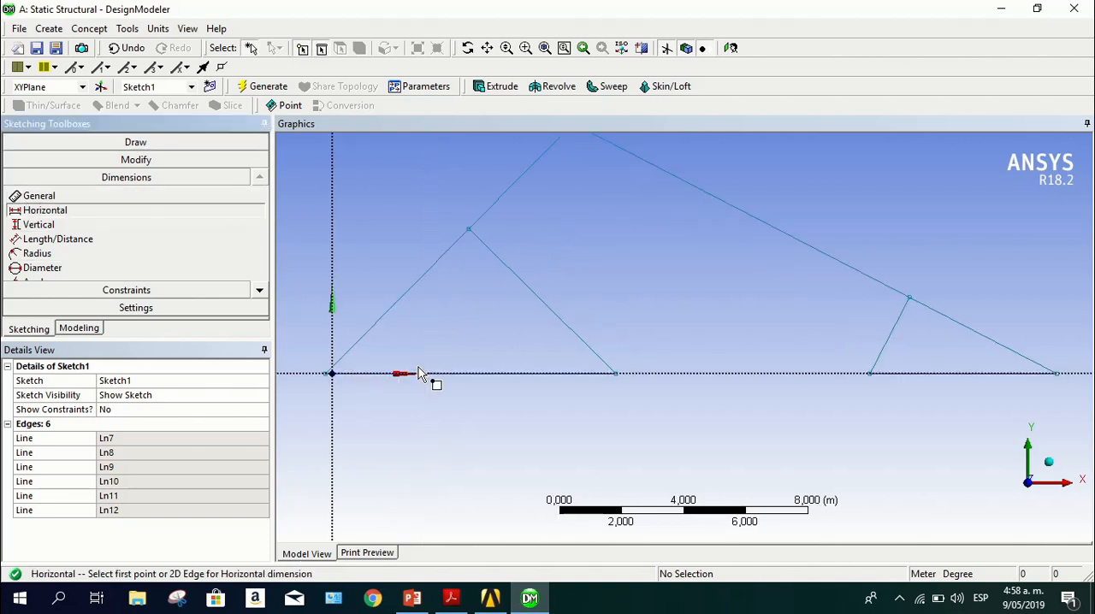
click(328, 379)
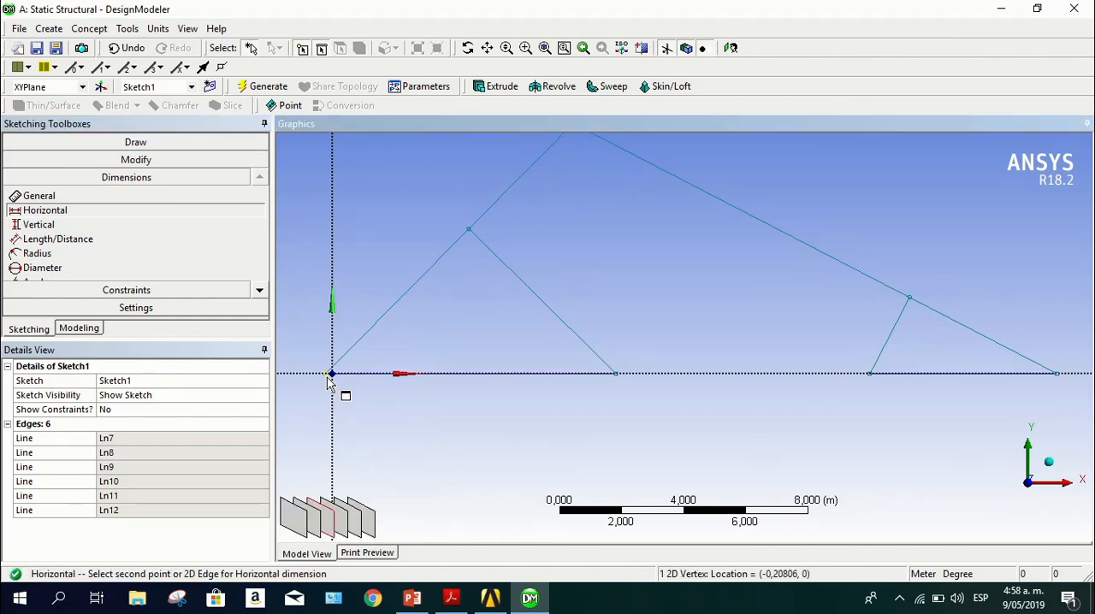
click(469, 232)
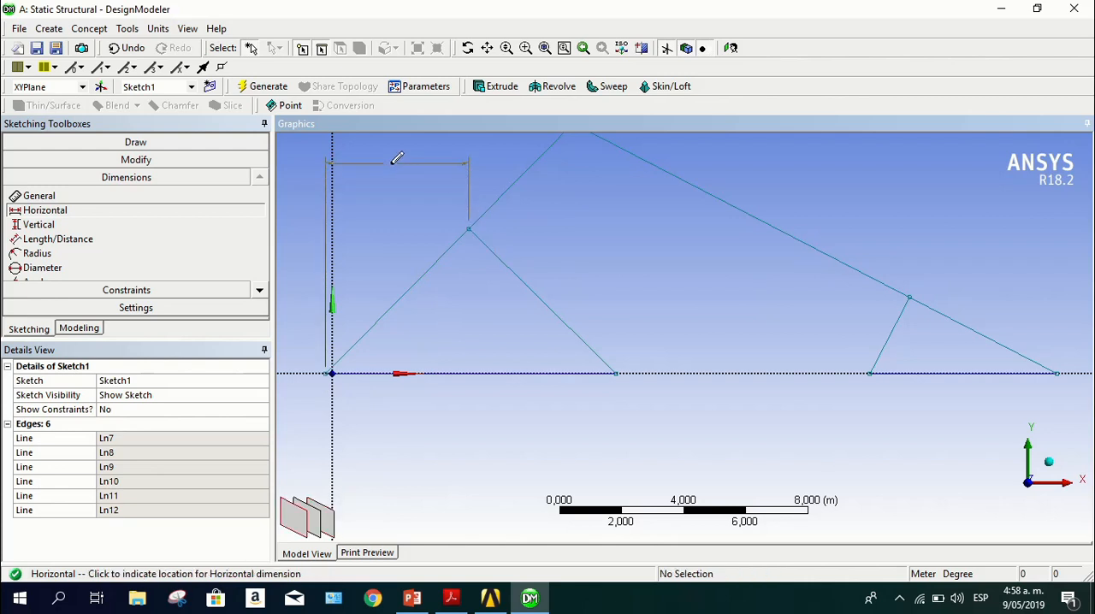
scroll(398, 190, up, 1)
scroll(399, 190, down, 5)
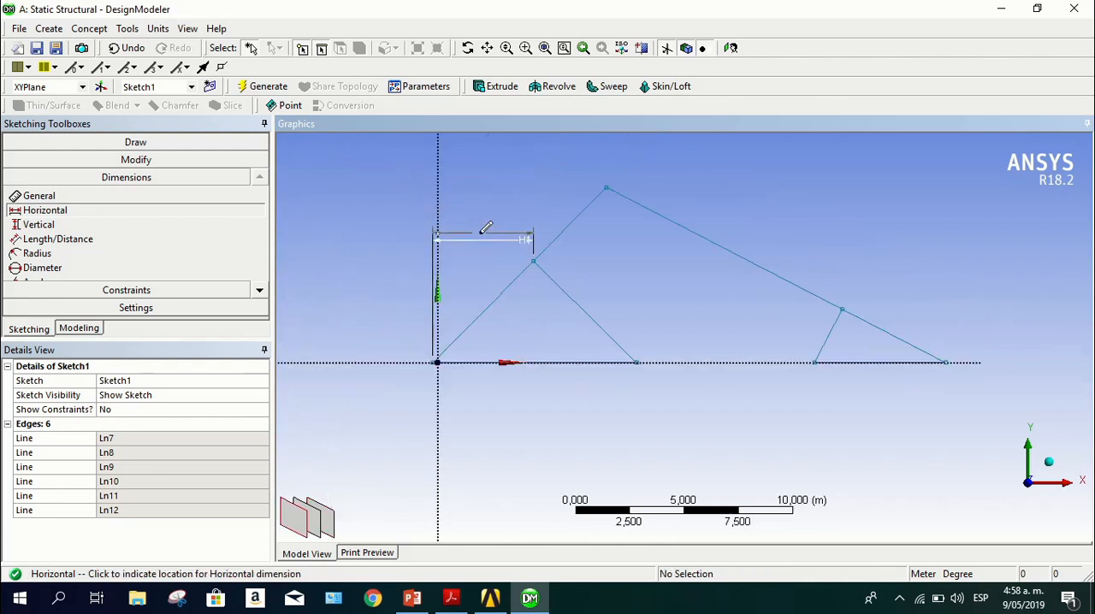
click(489, 174)
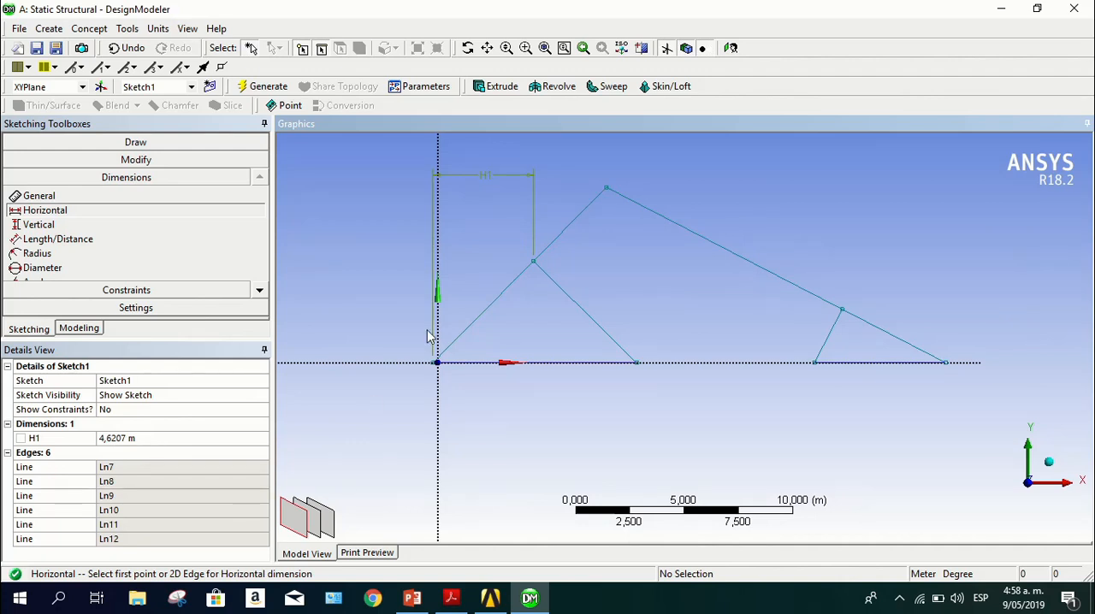
Set the horizontal dimension between the left support end and the left inner diagonal's upper node to 4 m
click(143, 438)
click(141, 438)
drag(198, 437, 99, 441)
text(4)
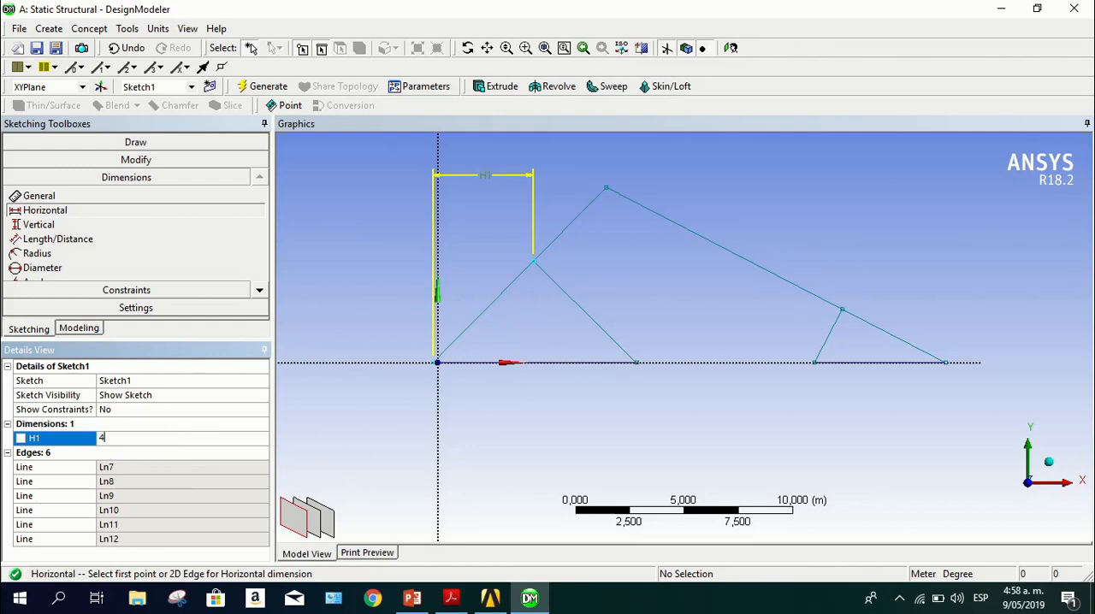
key(Return)
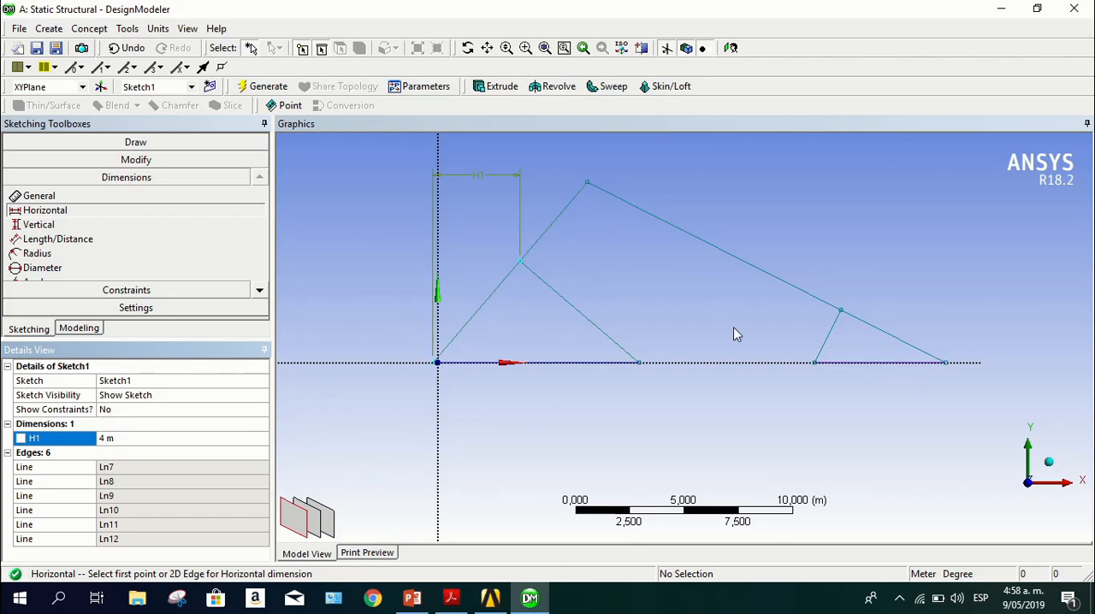
Add a Horizontal dimension of 4 m from the left inner diagonal's upper node to the apex
click(73, 211)
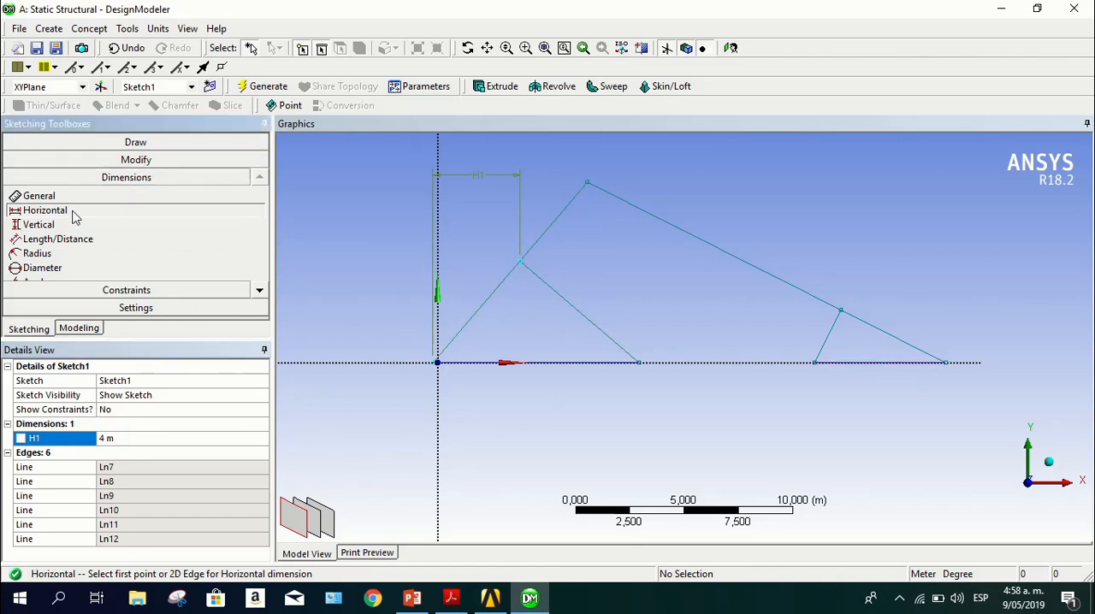
click(521, 265)
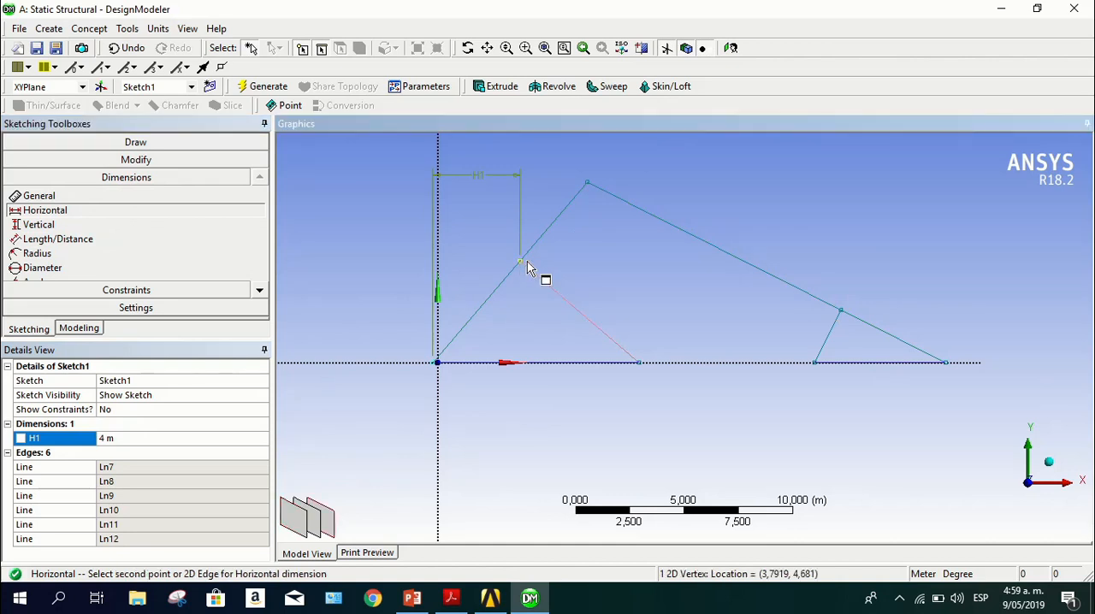
click(590, 183)
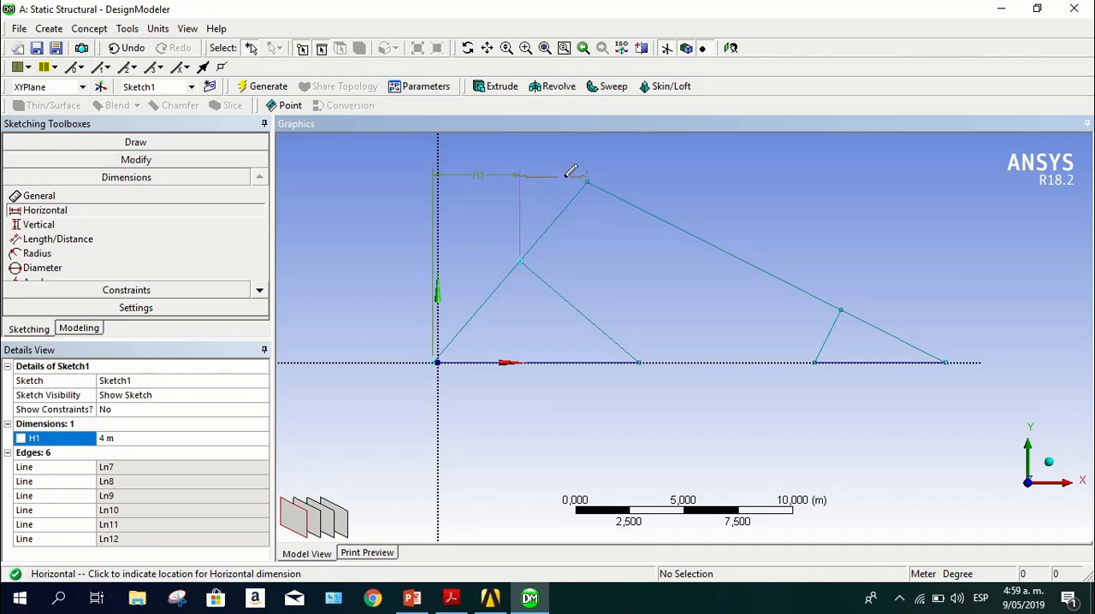
click(578, 174)
click(182, 451)
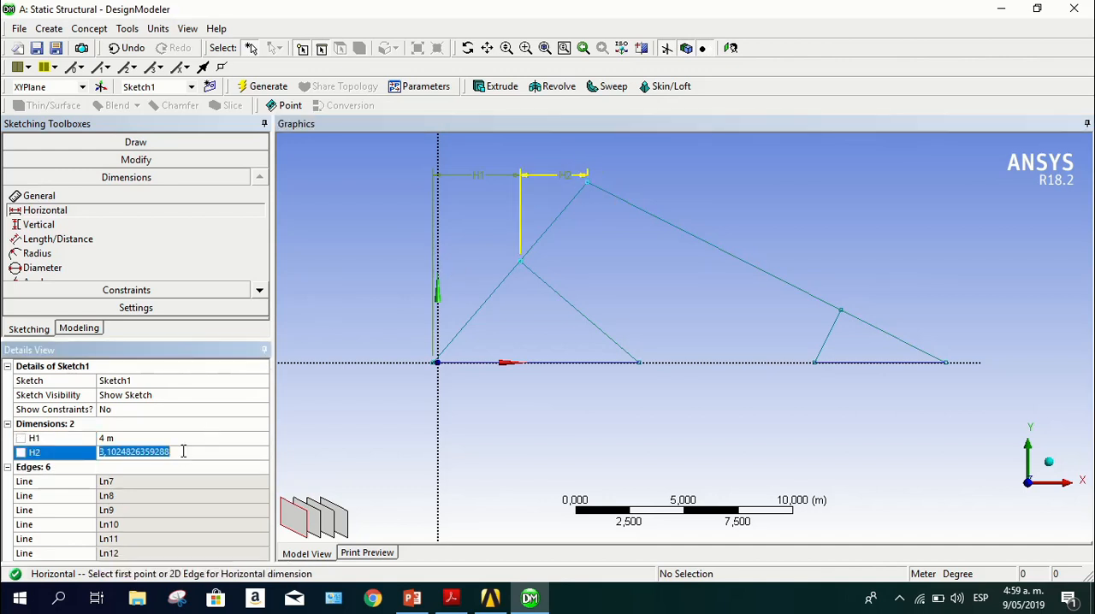
text(4)
key(Return)
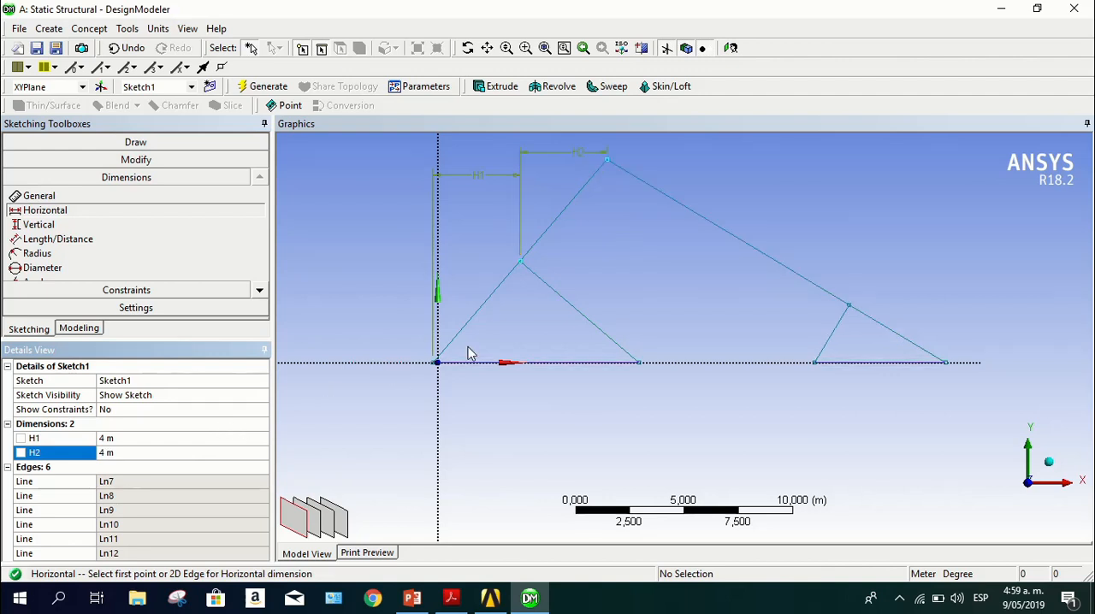
Add a Horizontal dimension of 4 m from the apex to the right inner diagonal's upper node
click(607, 162)
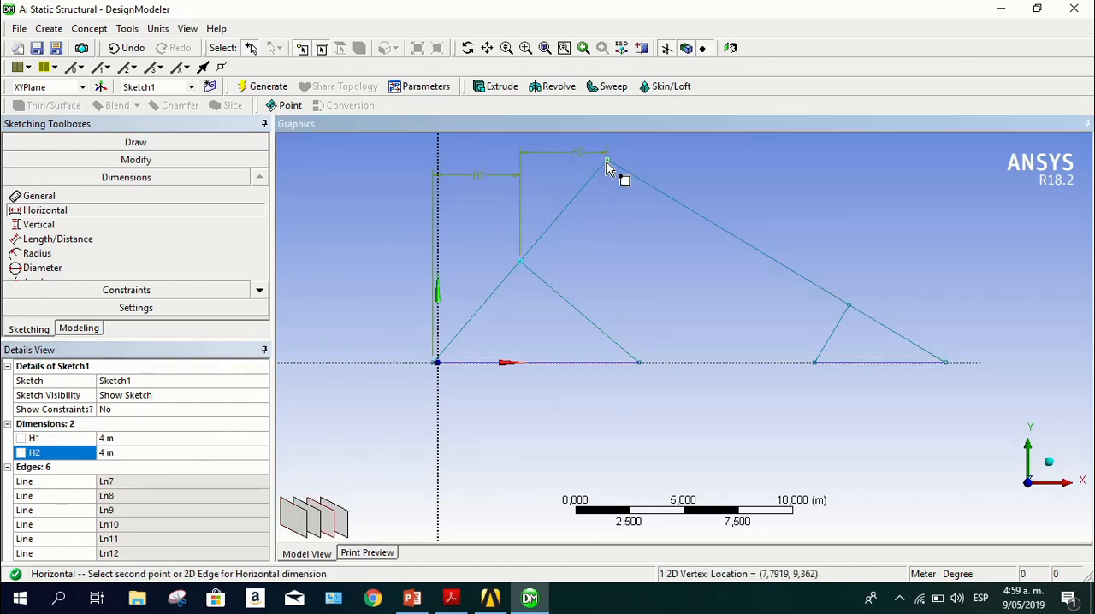
click(851, 313)
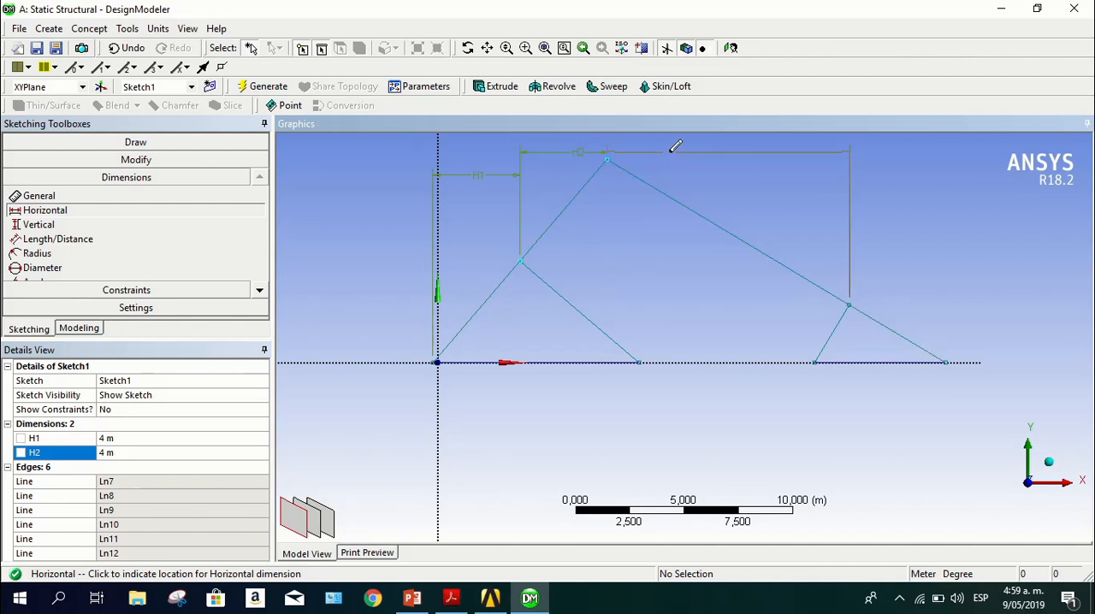
click(675, 148)
click(156, 466)
text(4)
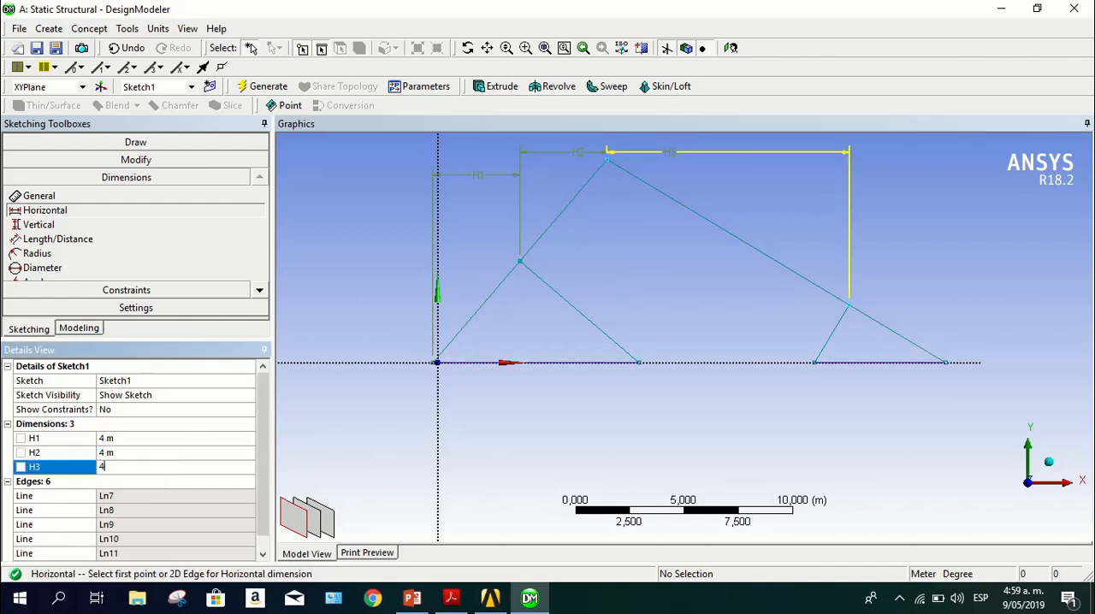
key(Return)
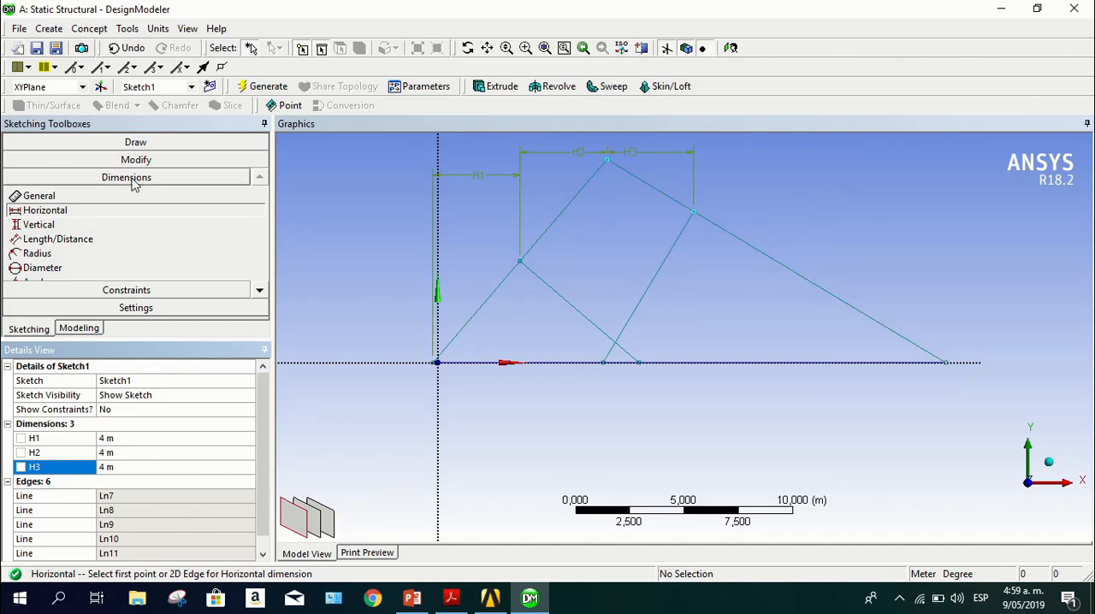
Add a Horizontal dimension of 4 m between the right inner diagonal's upper node and the right support end
click(946, 362)
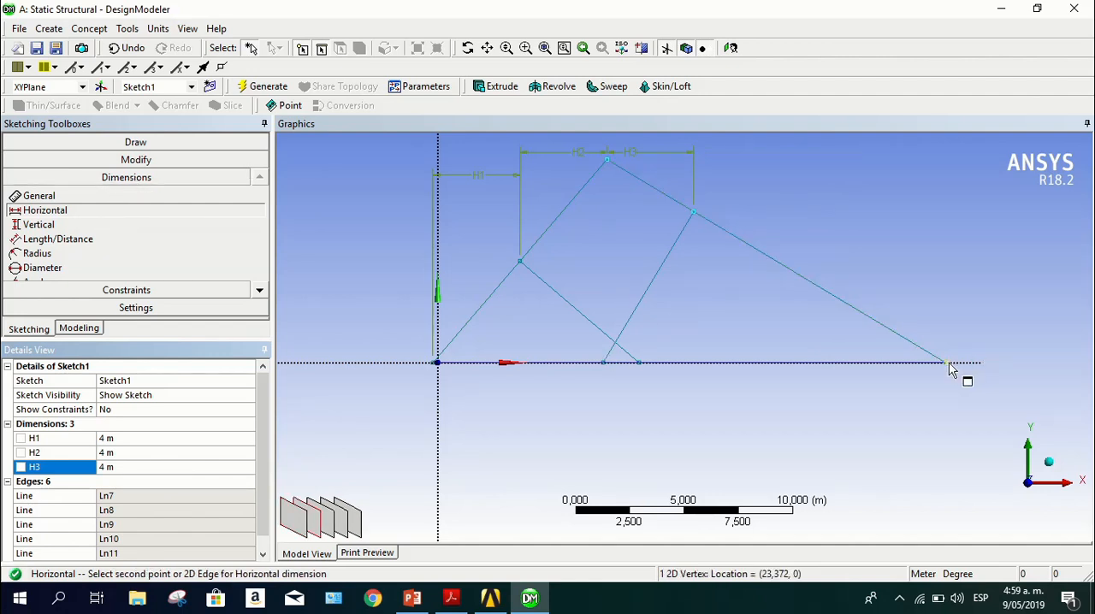
click(696, 214)
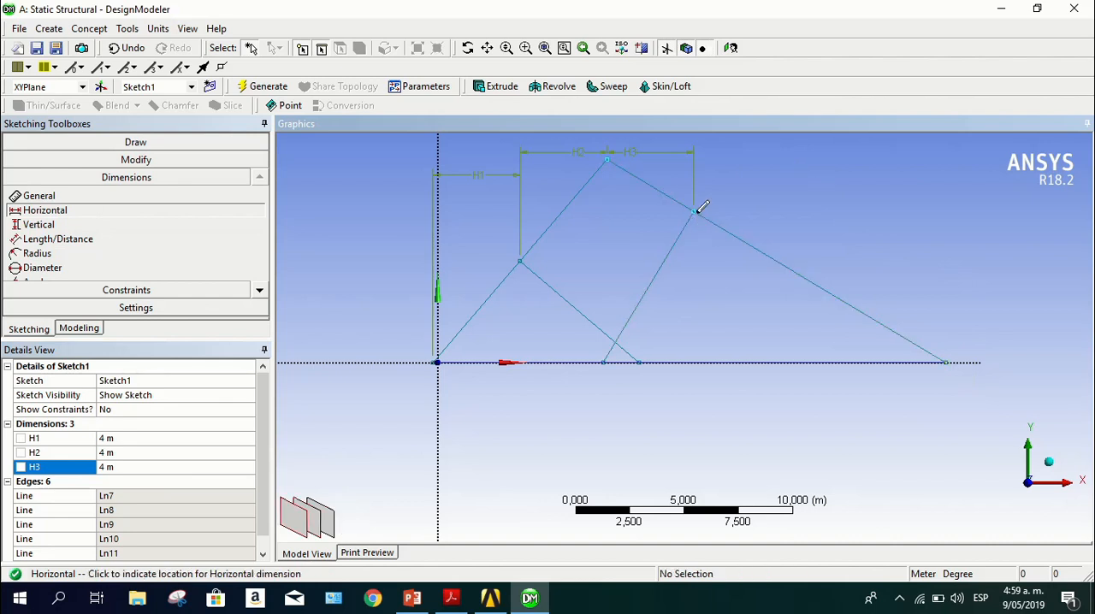
click(772, 150)
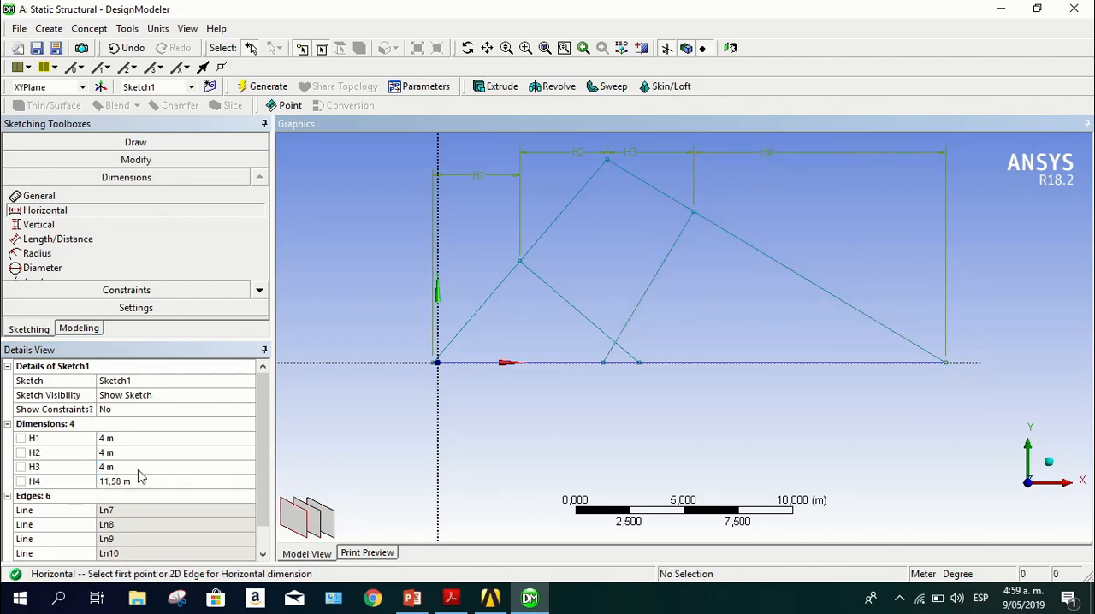
click(145, 481)
text(4)
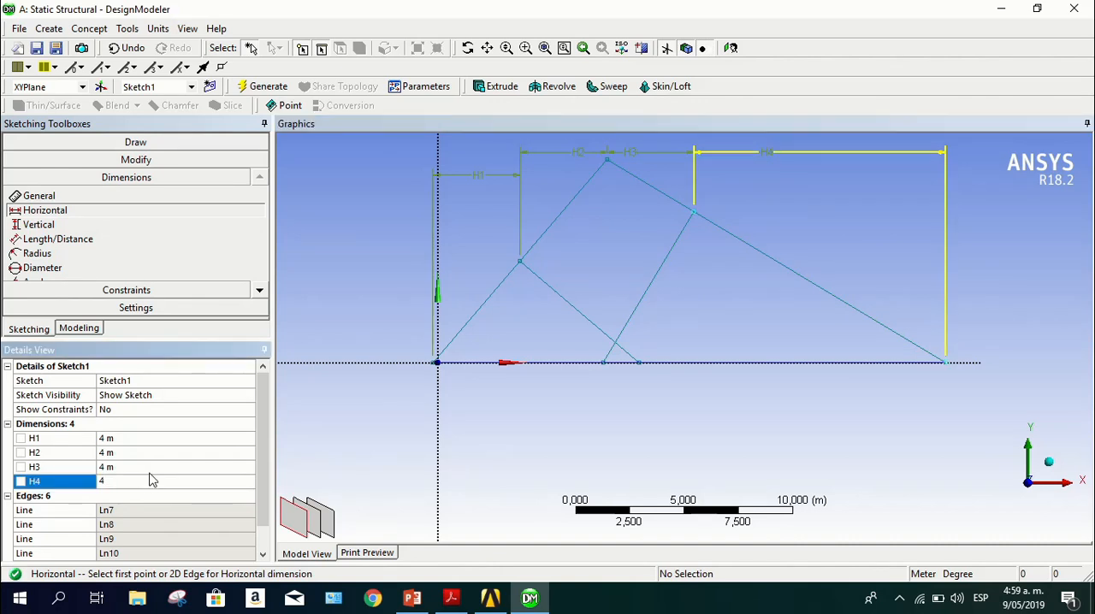
key(Return)
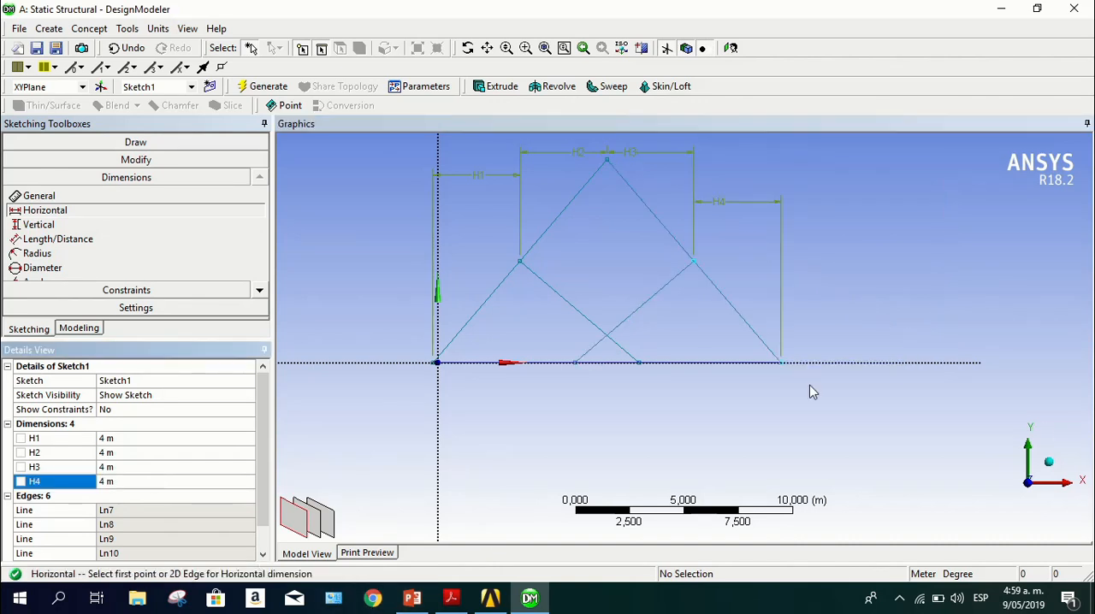
scroll(582, 387, up, 2)
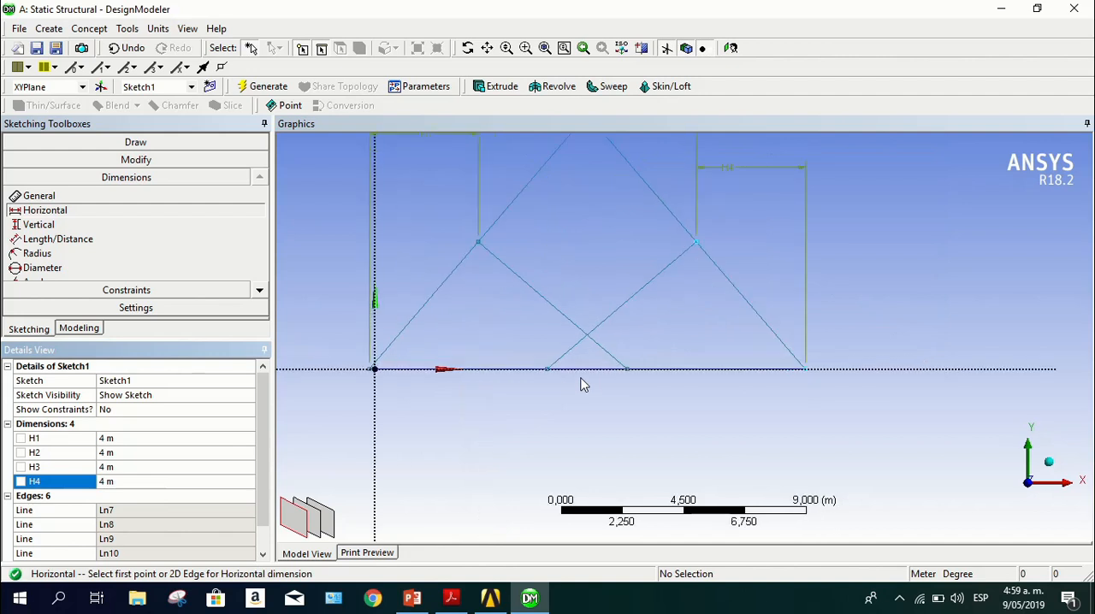
scroll(581, 385, down, 1)
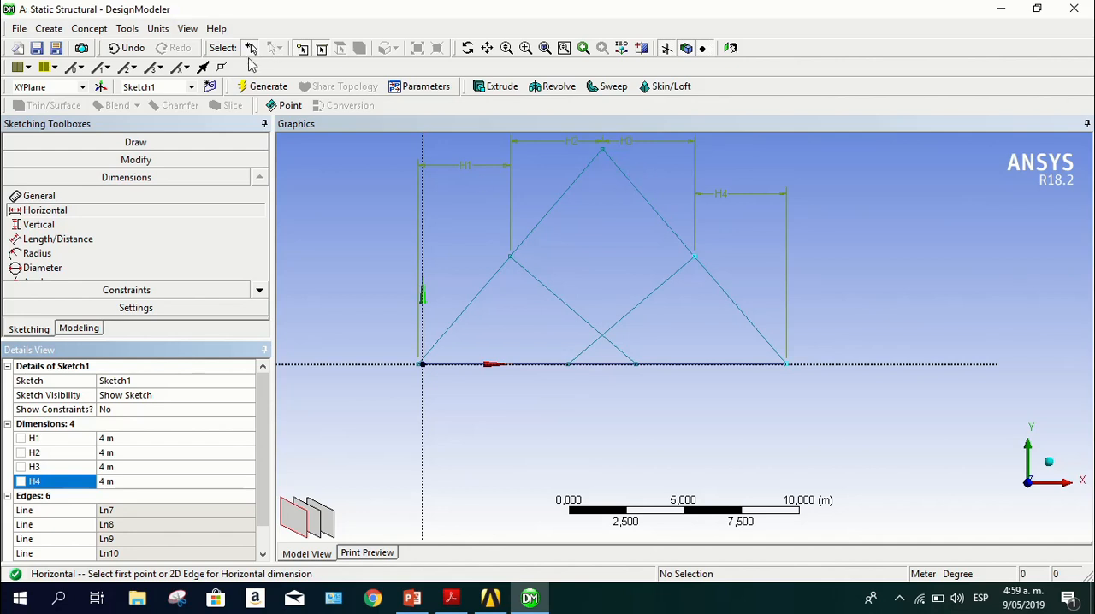
Consult the truss height in the PDF and add a Vertical dimension of 6 m from the apex to the base line, placed right of the truss
click(89, 225)
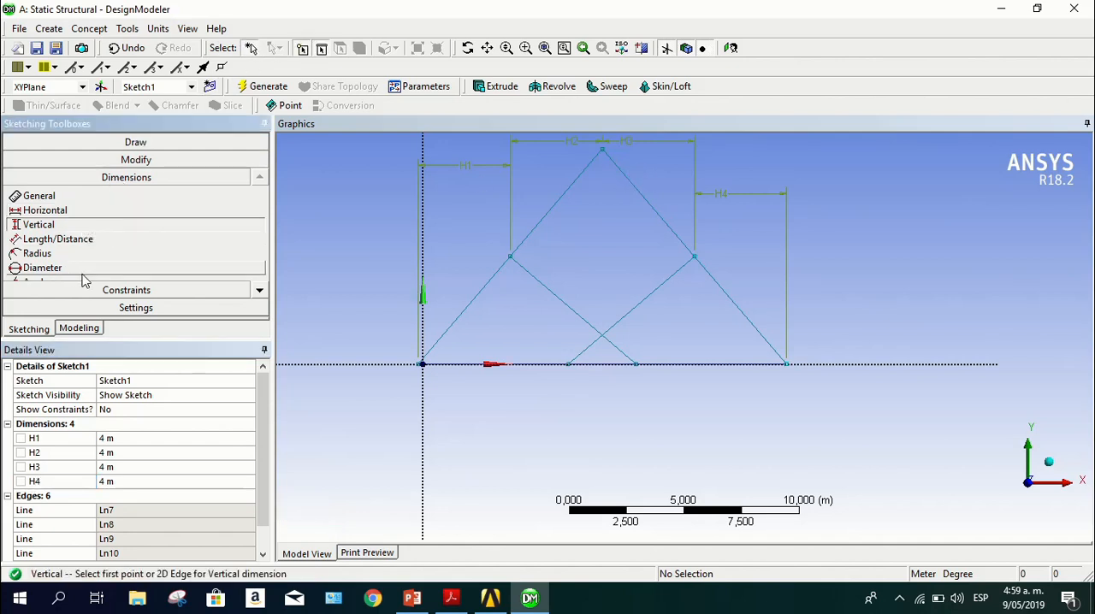
click(412, 602)
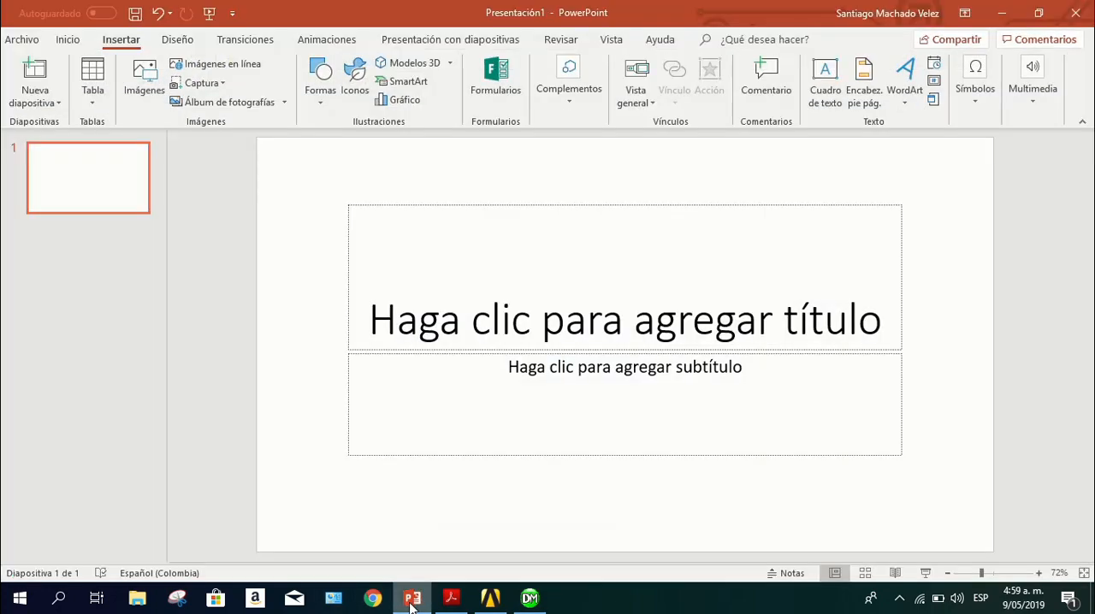
click(411, 601)
click(451, 599)
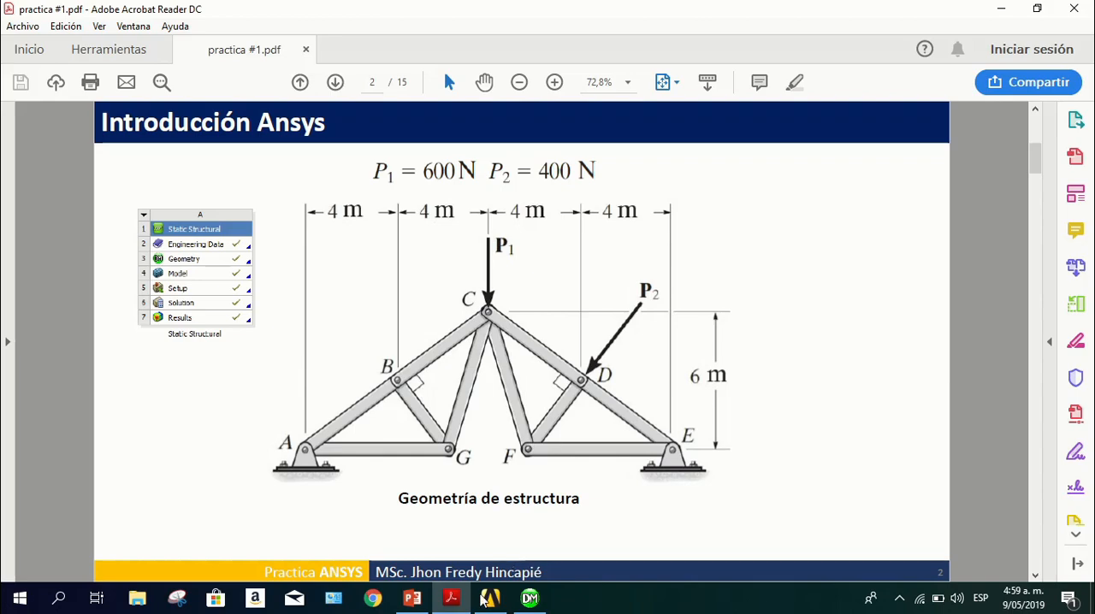
click(453, 602)
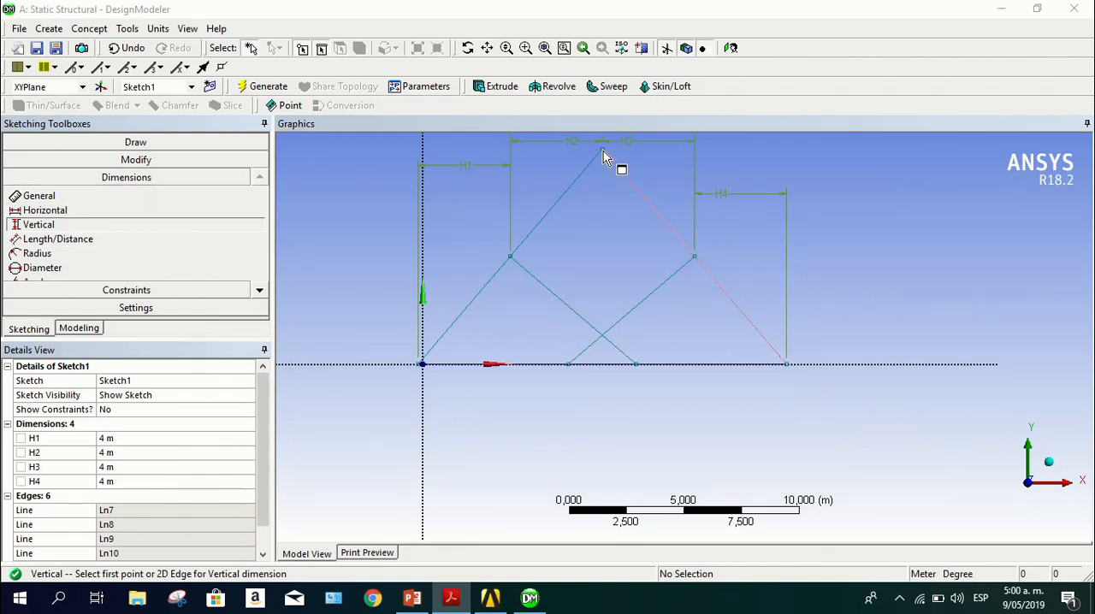
scroll(603, 155, up, 2)
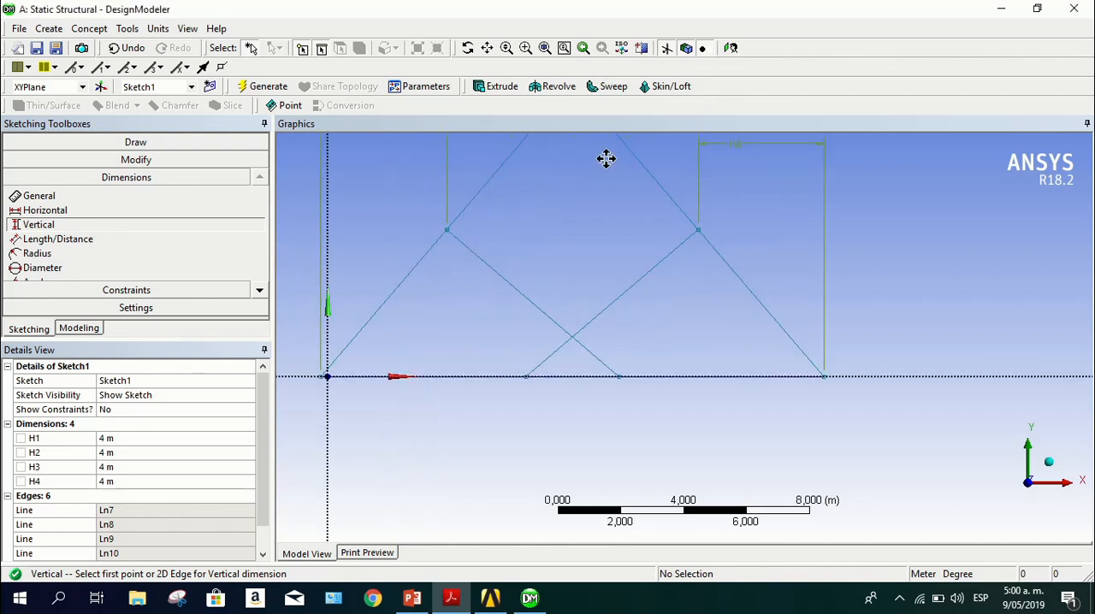
ctrl+middle_drag(606, 158, 601, 276)
click(570, 206)
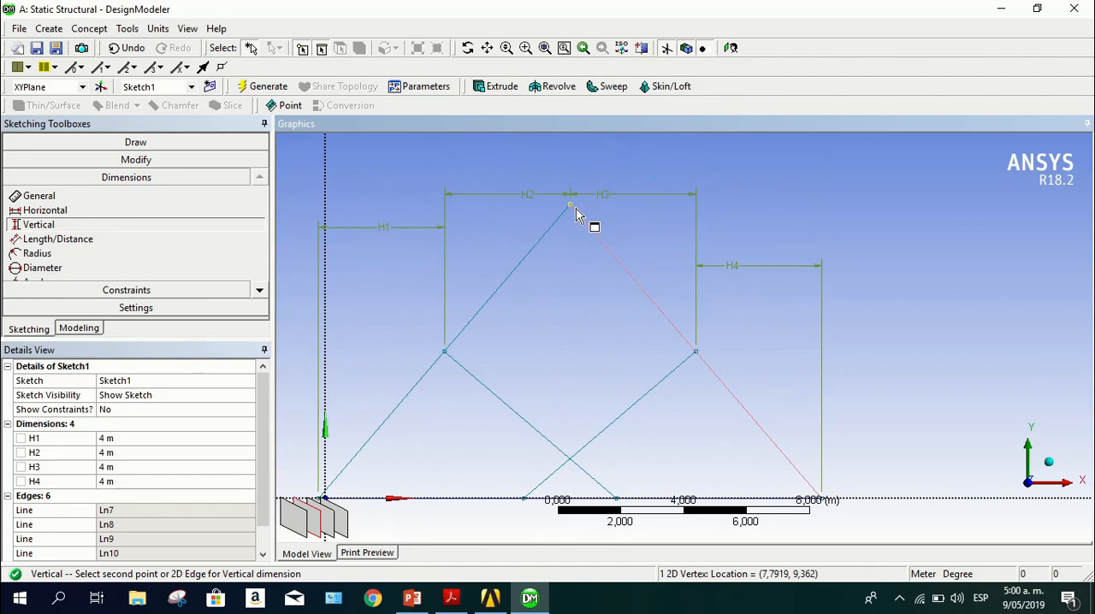
click(574, 503)
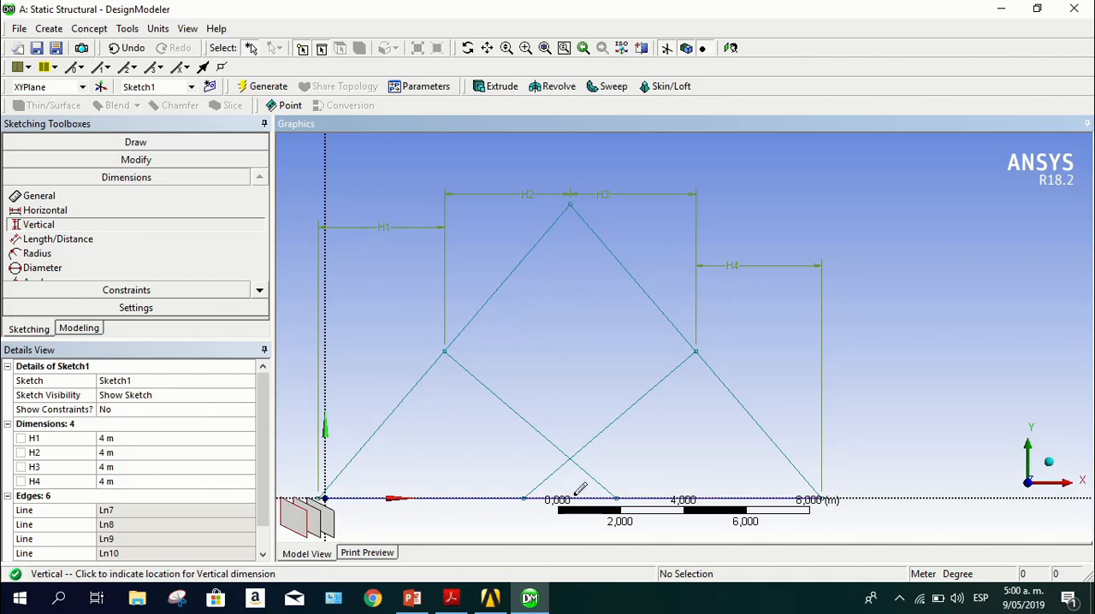
click(944, 323)
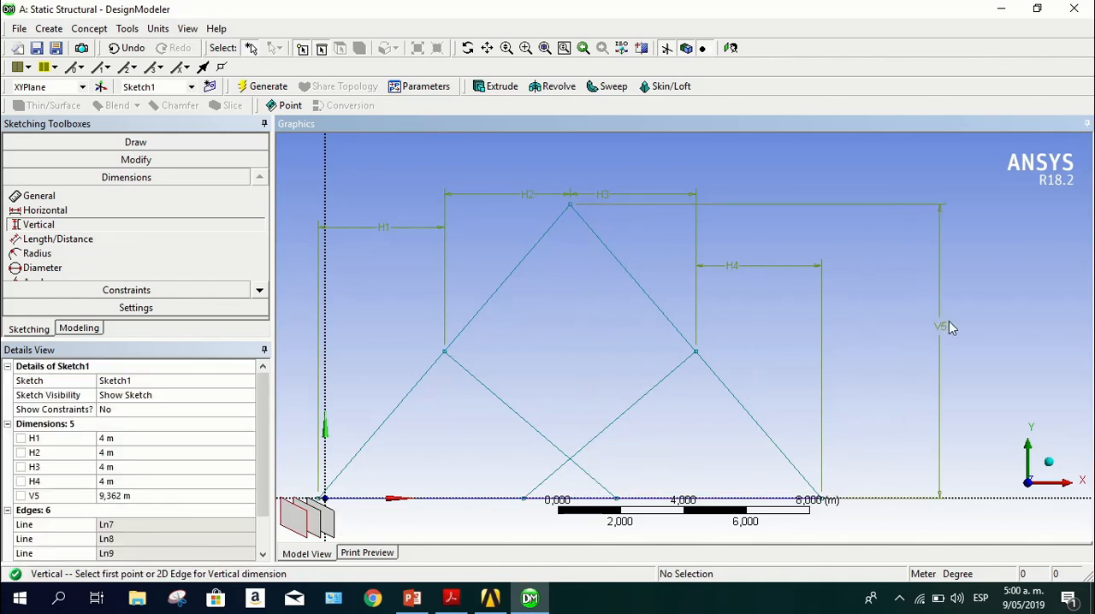
click(131, 503)
text(6)
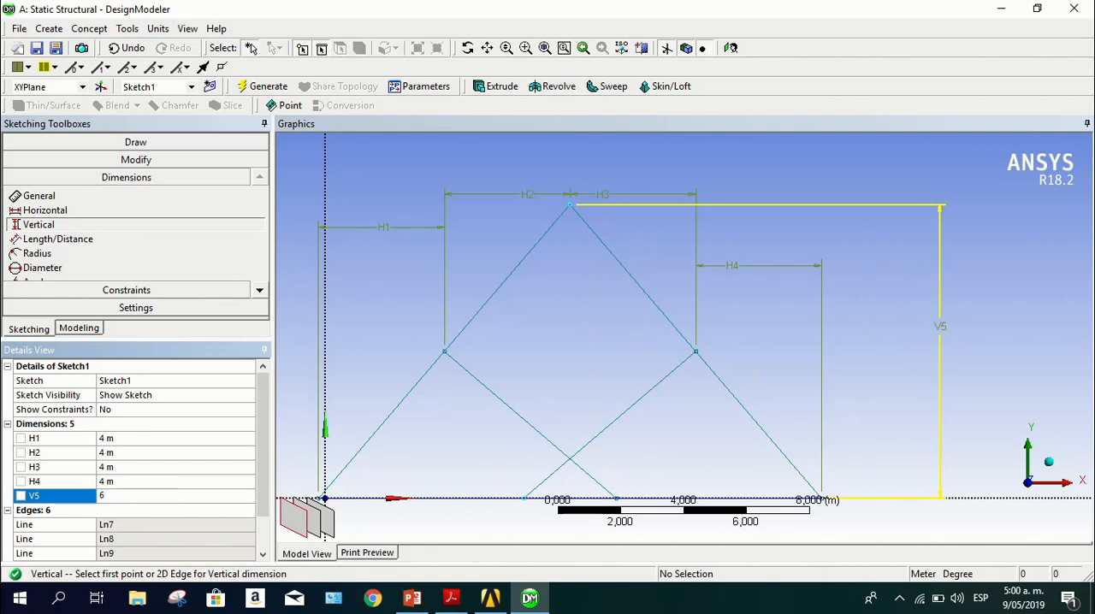
key(Return)
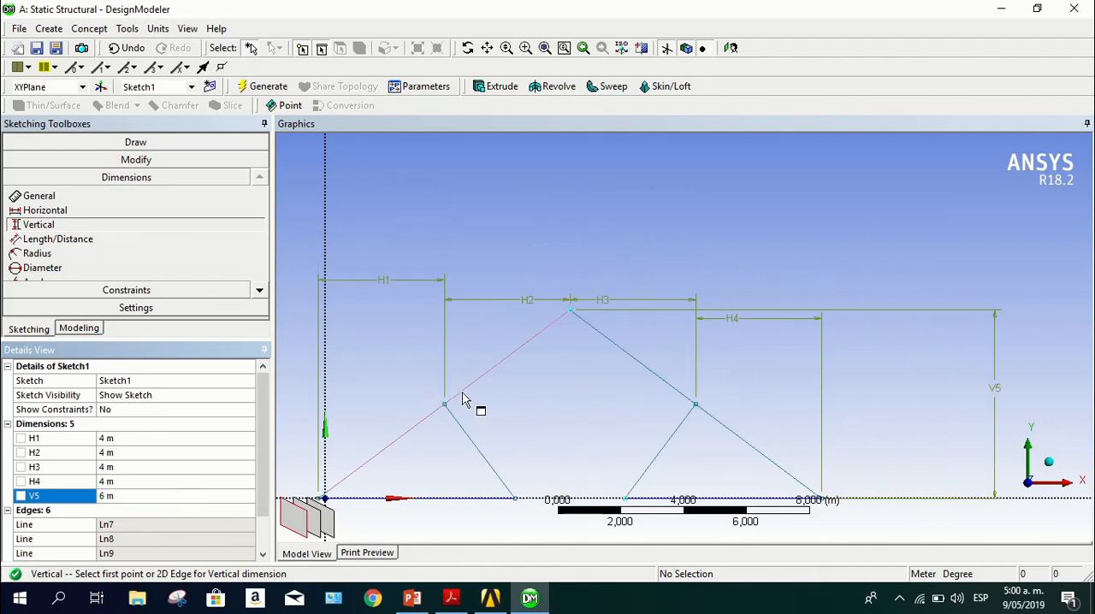
Draw two lines joining the apex to the lower ends of the right and left inner diagonals
scroll(466, 399, down, 1)
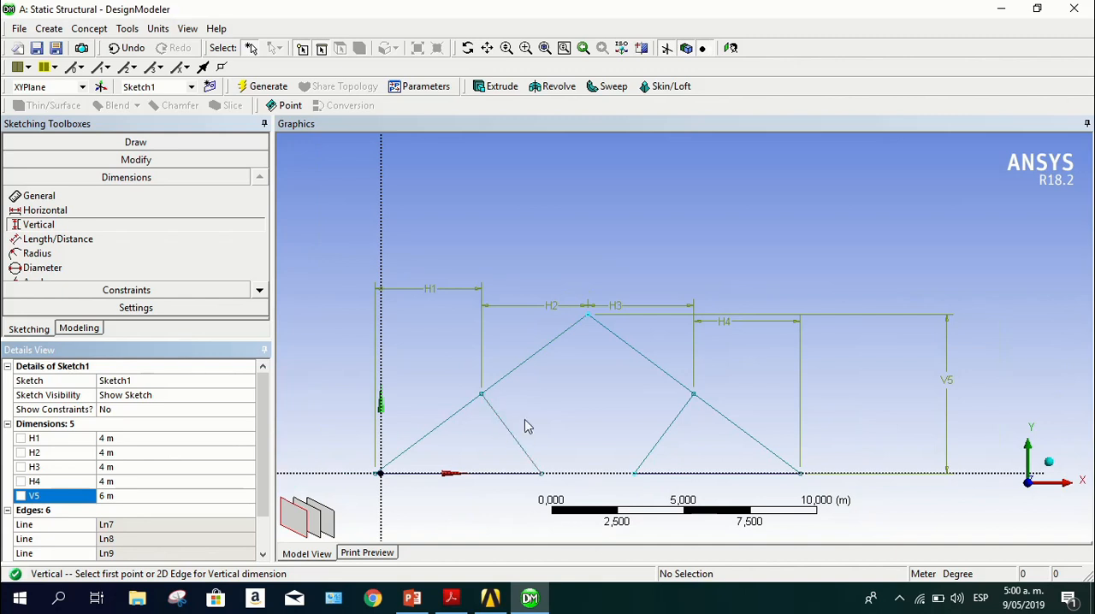
ctrl+middle_drag(527, 423, 528, 308)
scroll(523, 318, up, 2)
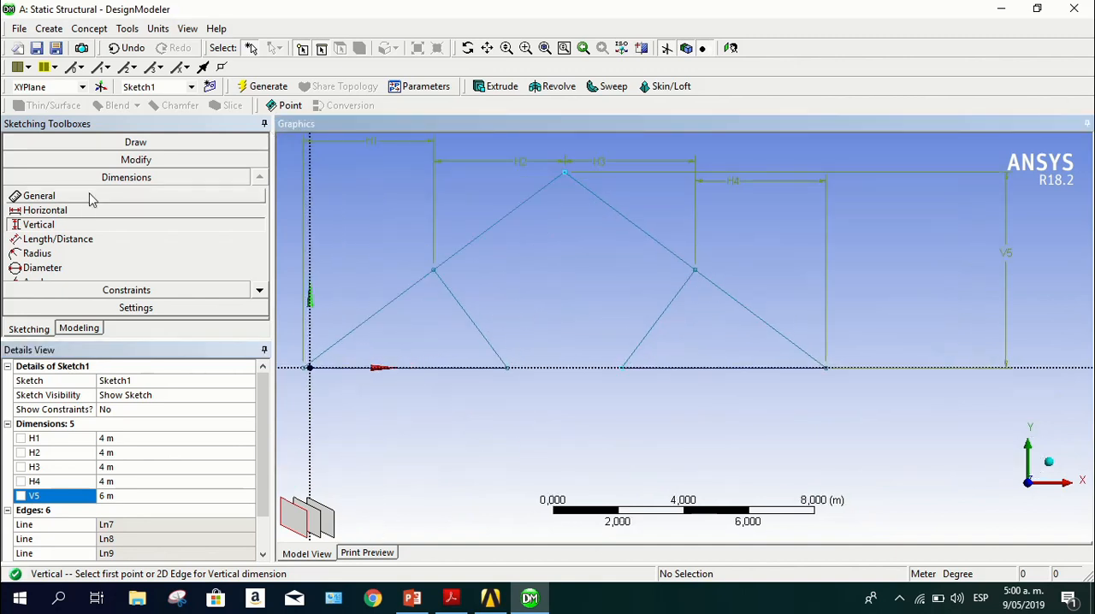
click(130, 142)
click(59, 162)
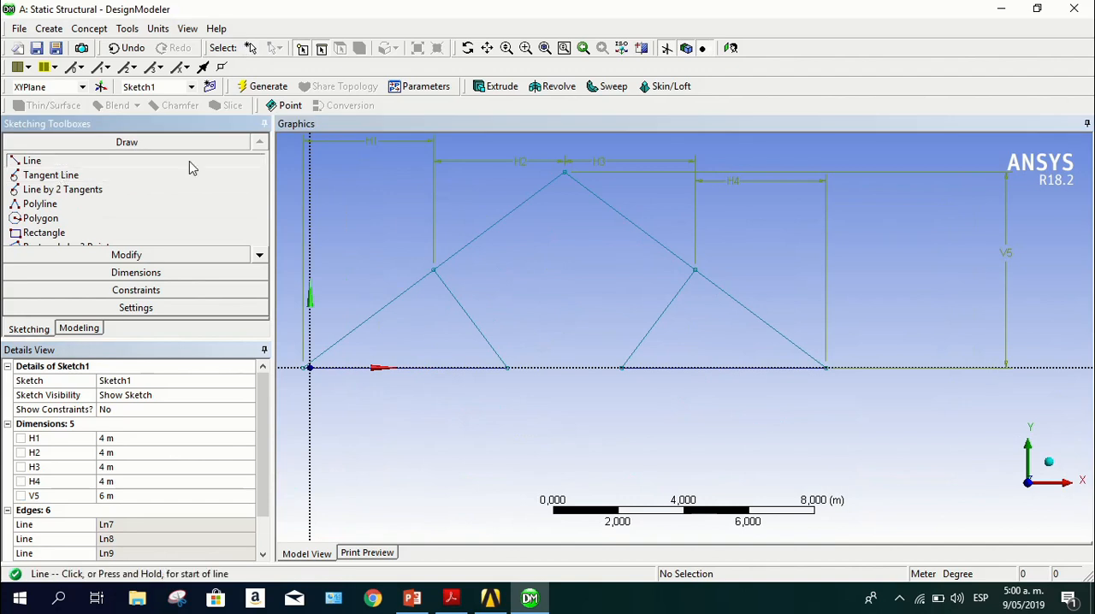
click(564, 169)
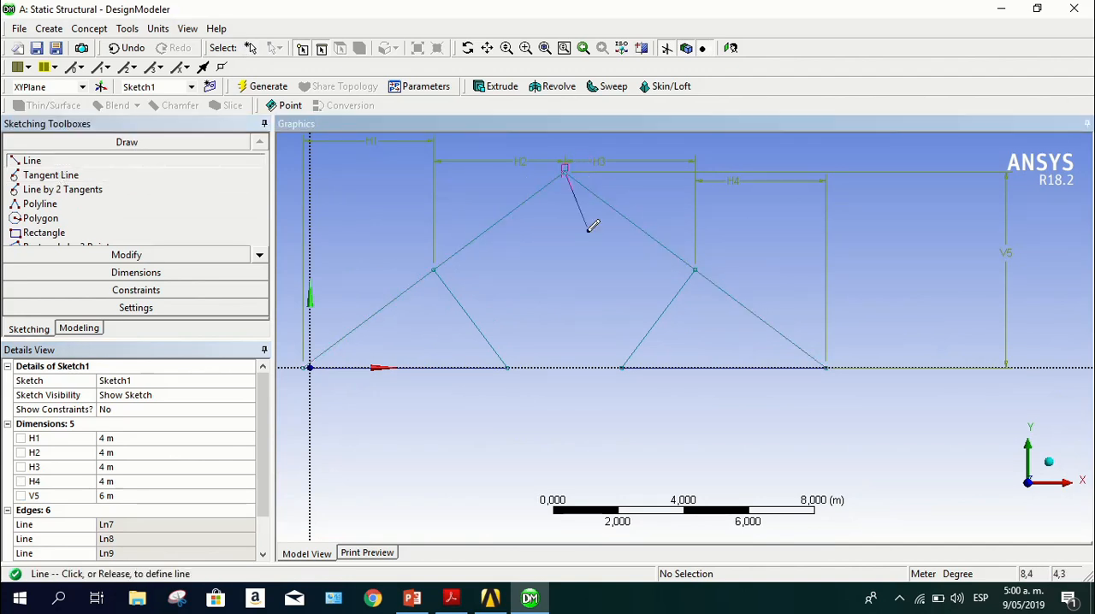
click(621, 366)
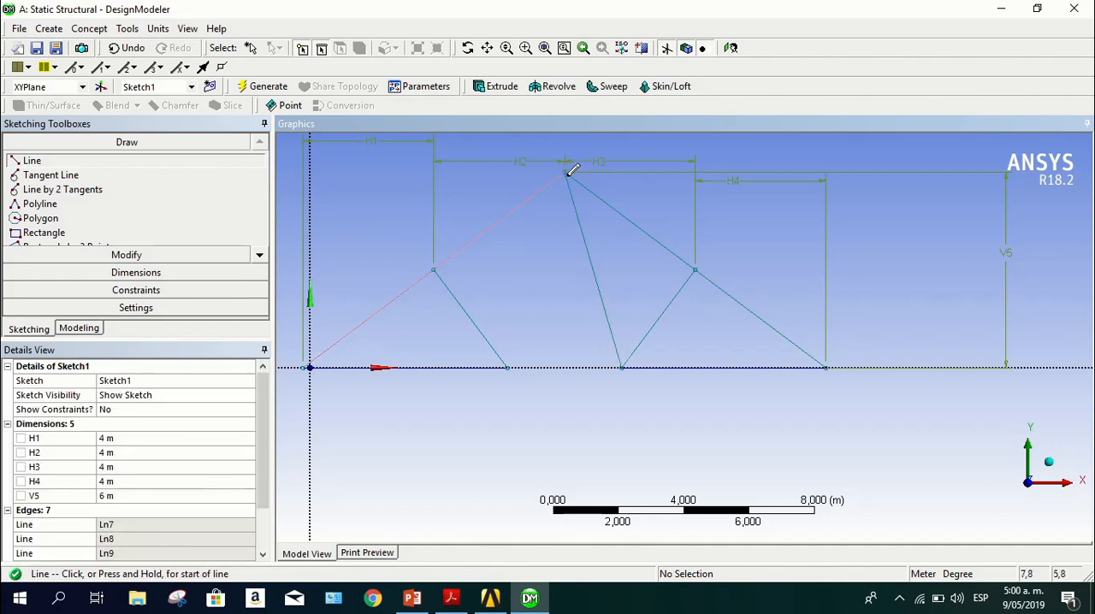
click(507, 365)
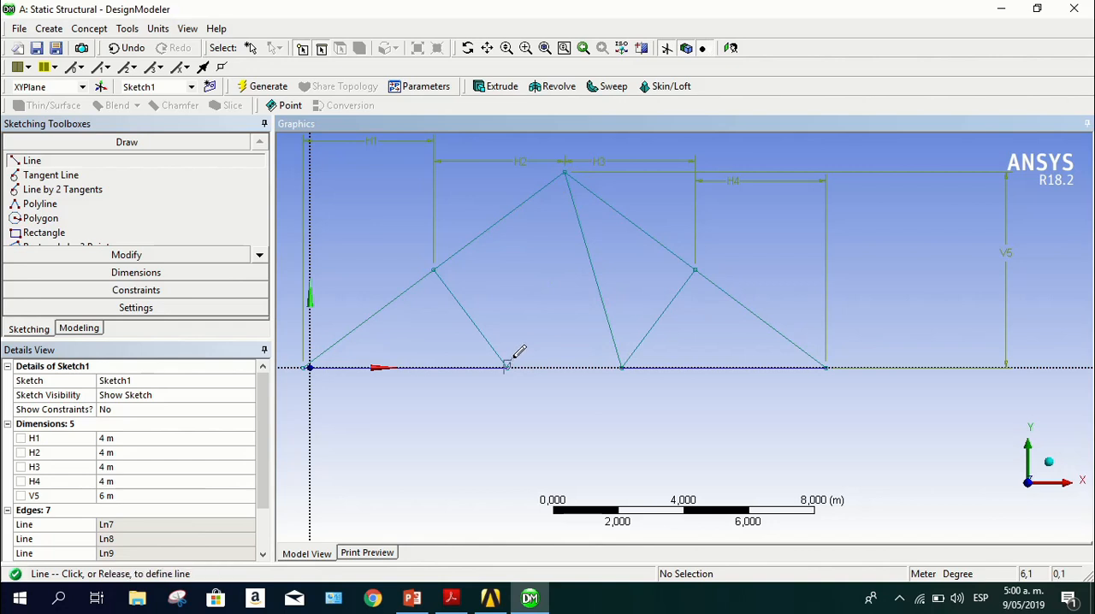
click(565, 172)
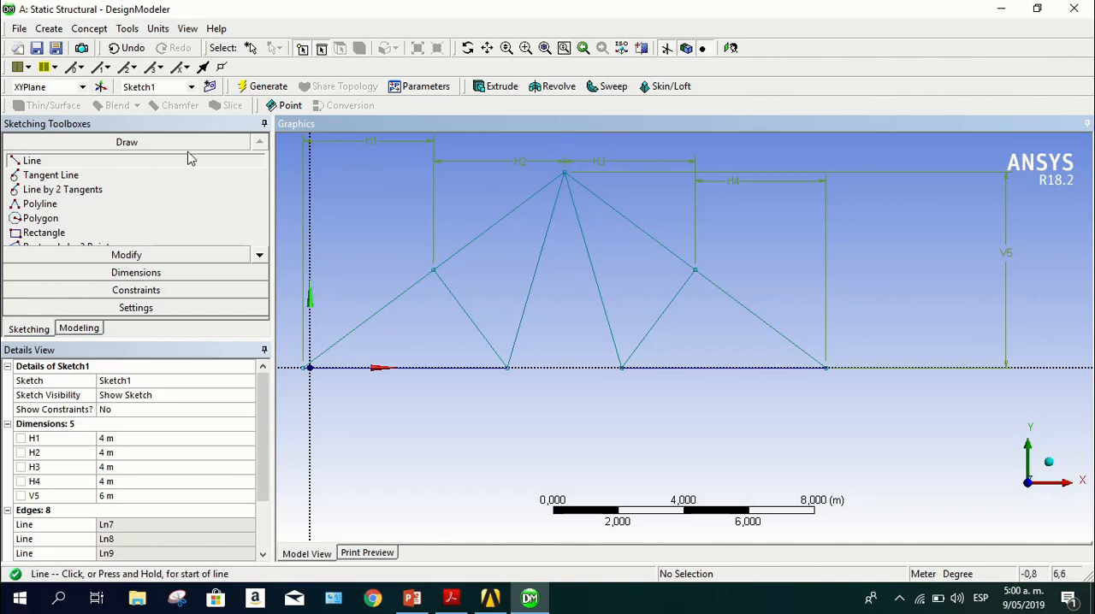
Create a line body from Sketch1 with Lines From Sketches, using the Add Material operation, and generate it
click(45, 331)
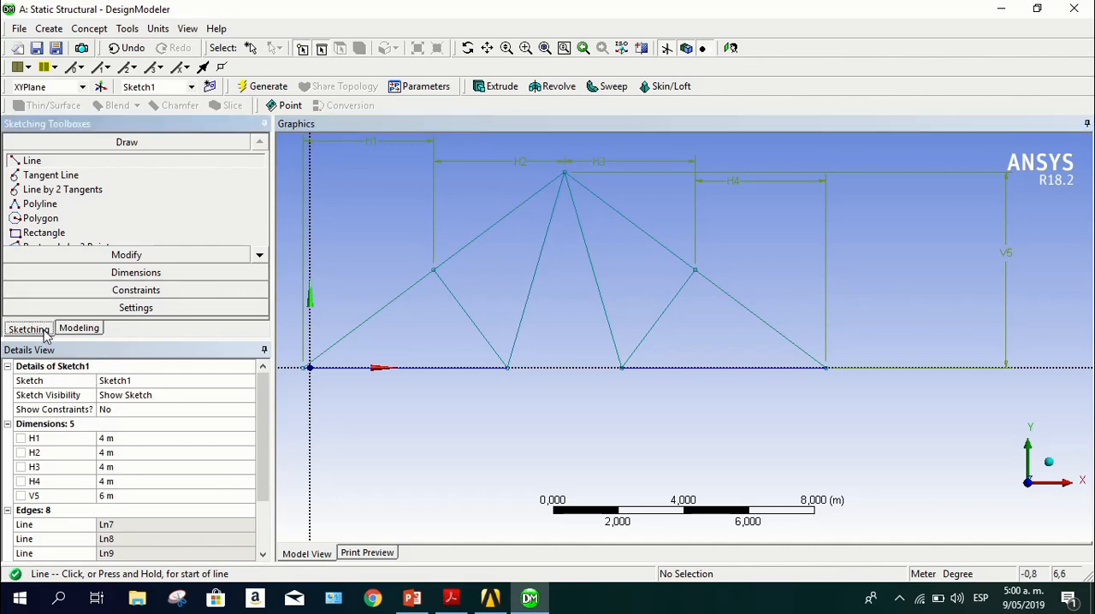
click(89, 333)
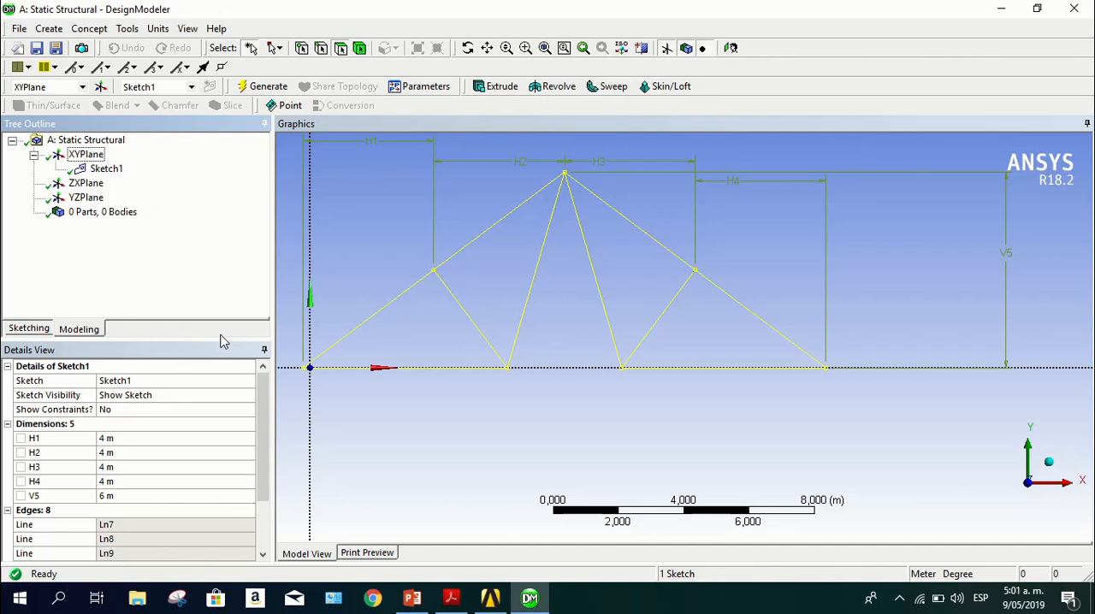
click(103, 34)
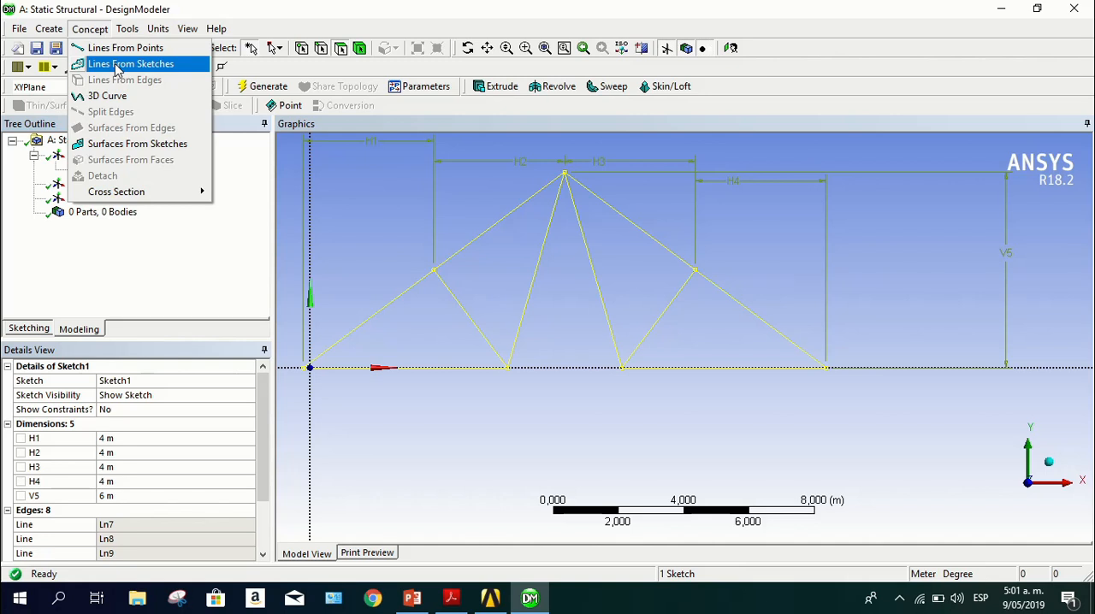
click(117, 68)
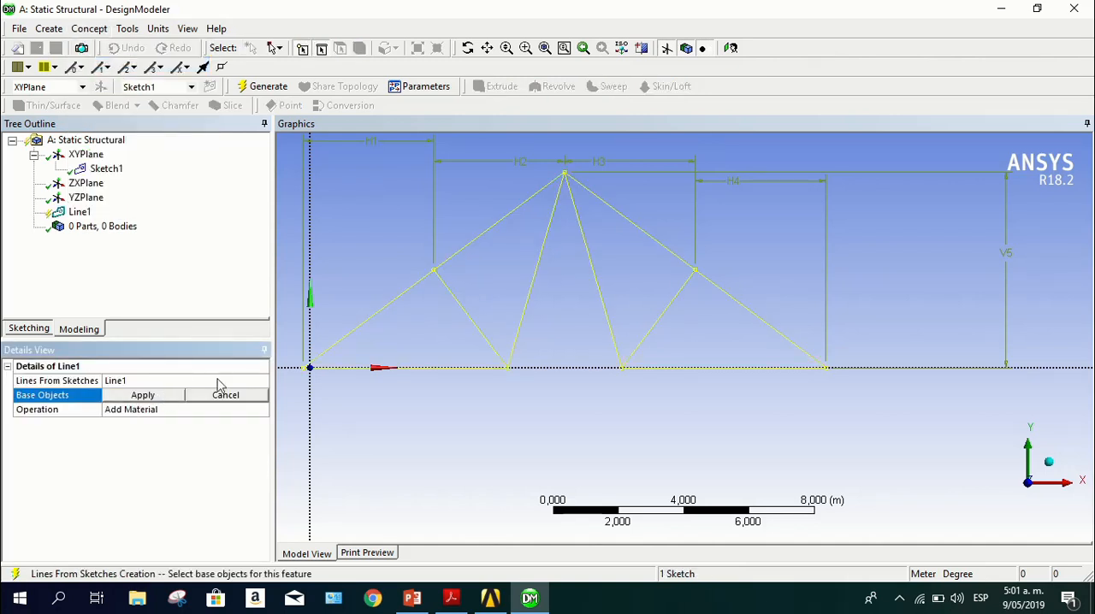
click(170, 399)
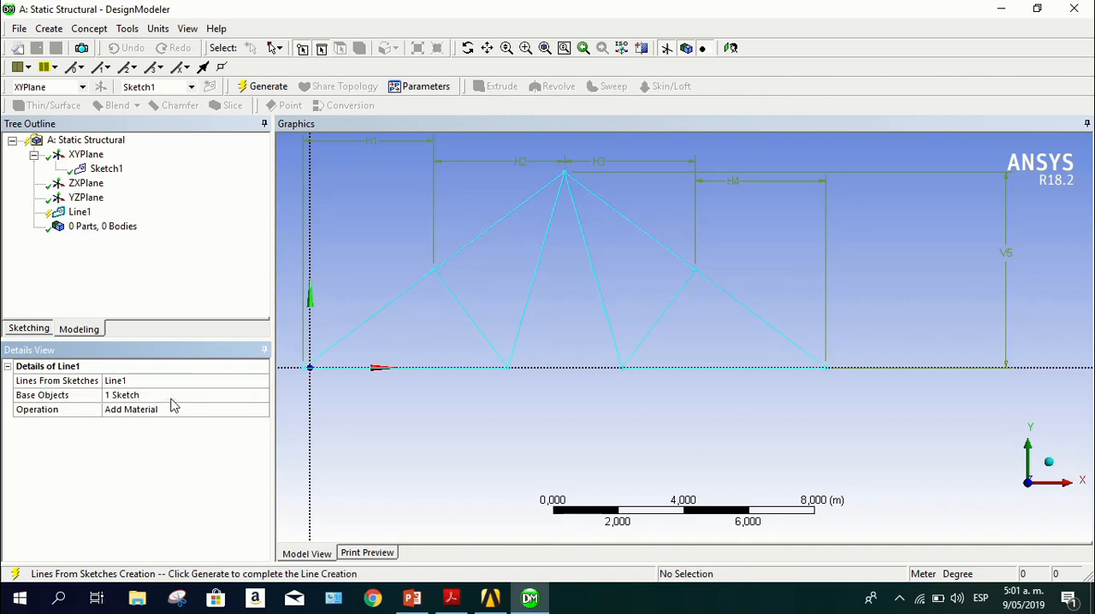
click(258, 87)
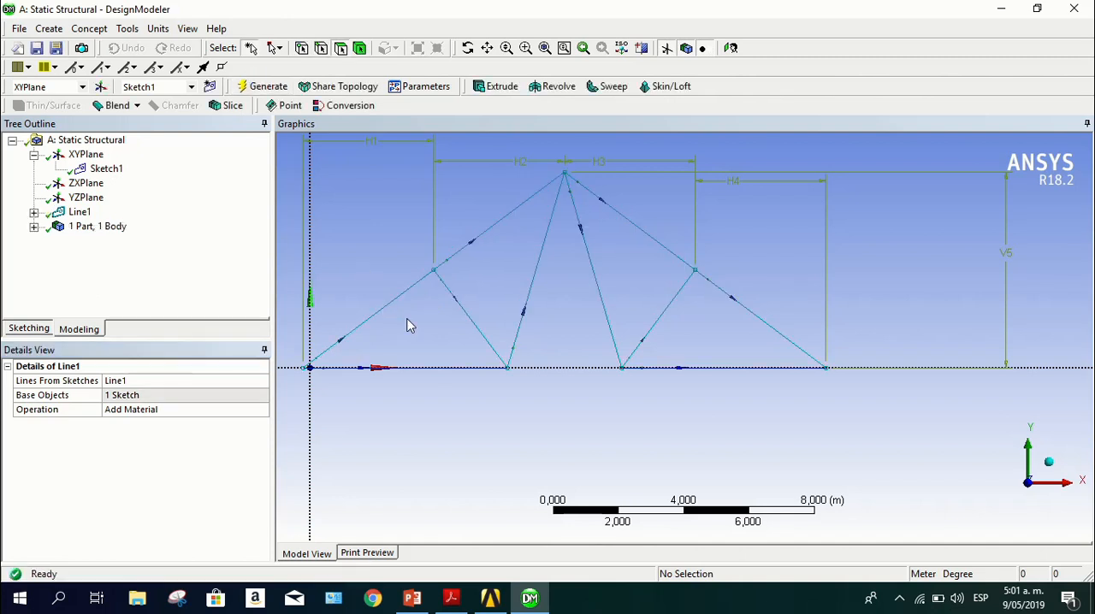
Examine the generated line body from an orbited view and in the model tree, finishing in a front view of the whole truss
mouse_move(412, 330)
middle_down()
mouse_move(435, 403)
mouse_move(410, 362)
mouse_move(416, 323)
mouse_move(516, 316)
mouse_move(582, 329)
mouse_move(427, 335)
middle_up()
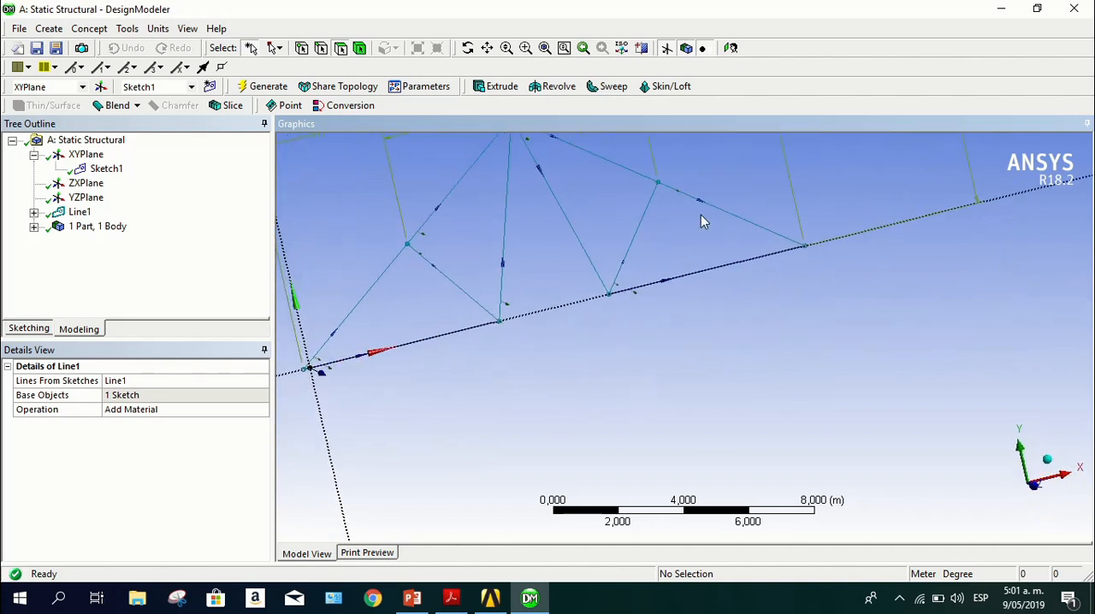
mouse_move(701, 221)
middle_down()
mouse_move(707, 298)
mouse_move(699, 200)
middle_up()
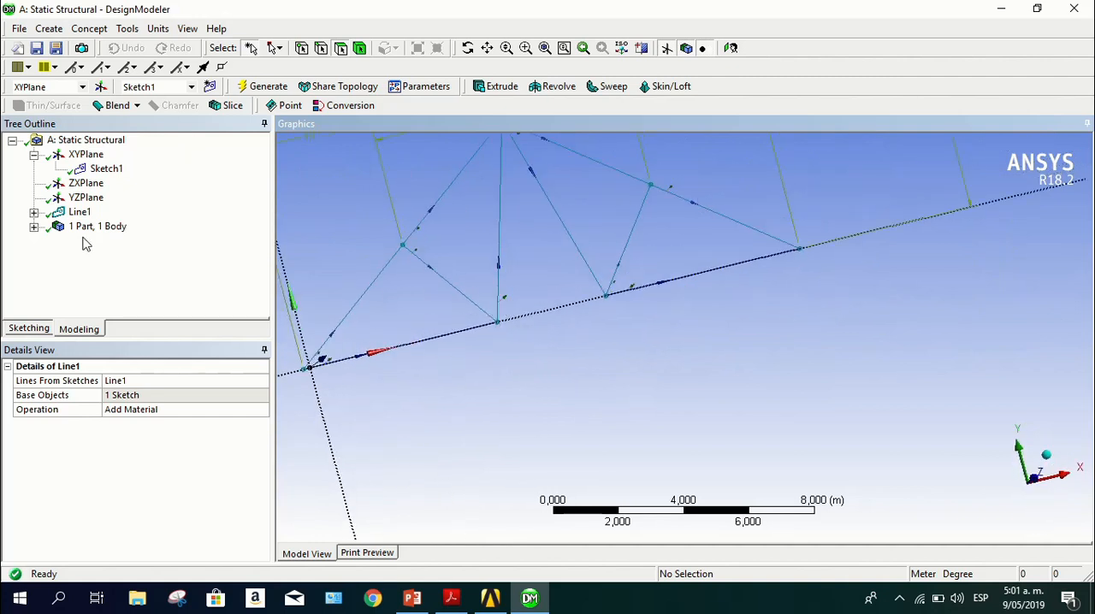
click(34, 227)
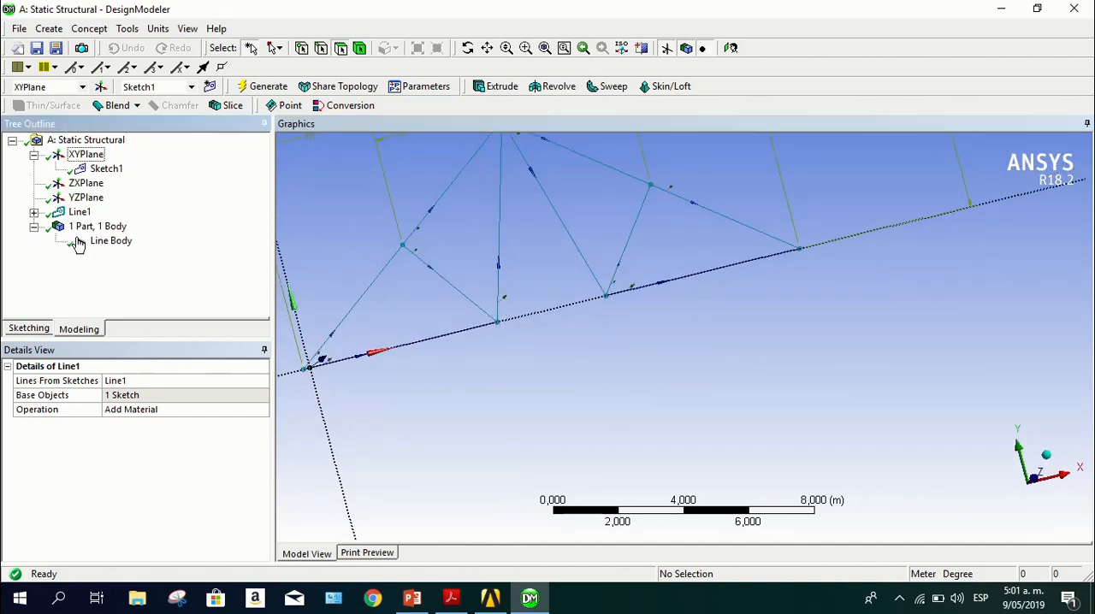
click(33, 227)
mouse_move(452, 249)
middle_down()
mouse_move(470, 339)
mouse_move(463, 245)
middle_up()
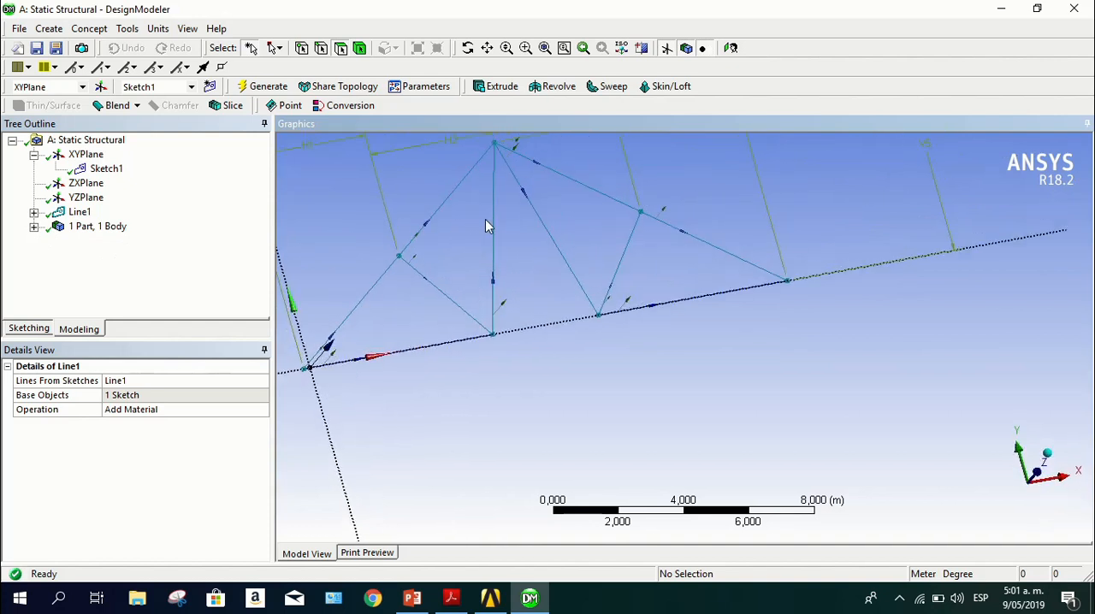
click(1040, 466)
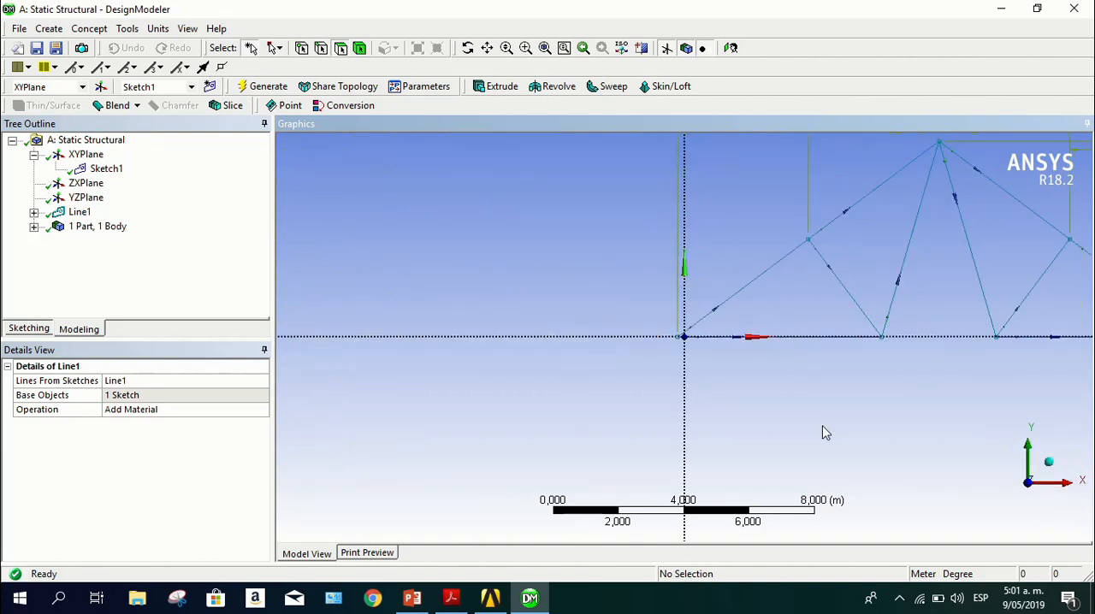
ctrl+middle_drag(821, 432, 549, 520)
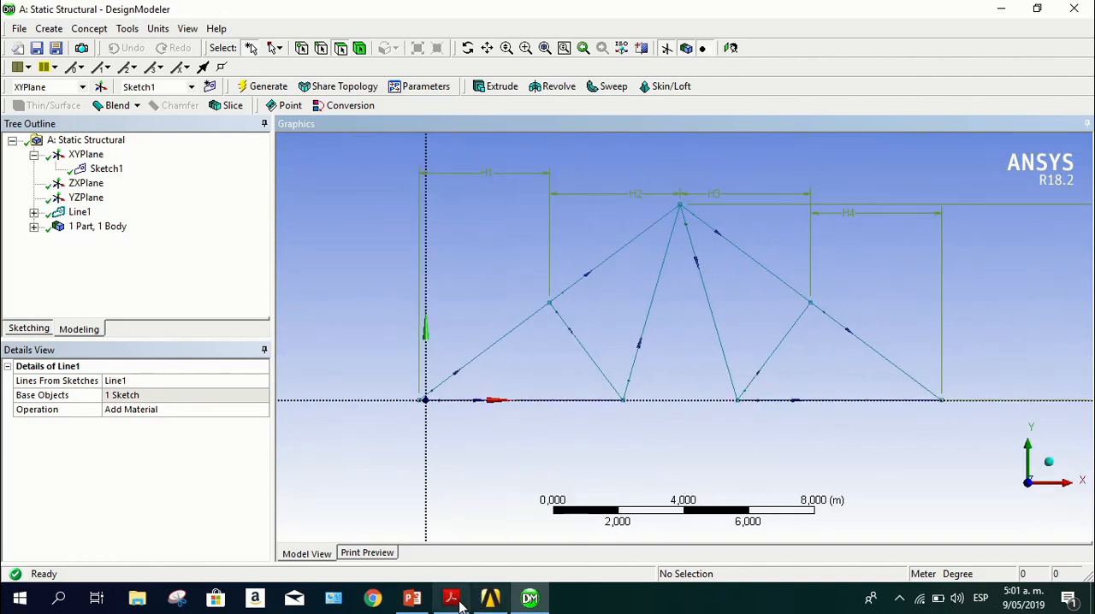
Switch to the practice PDF in Acrobat Reader and review the slides on line bodies from sketches and constant cross sections
click(451, 597)
scroll(604, 350, down, 3)
scroll(604, 350, up, 2)
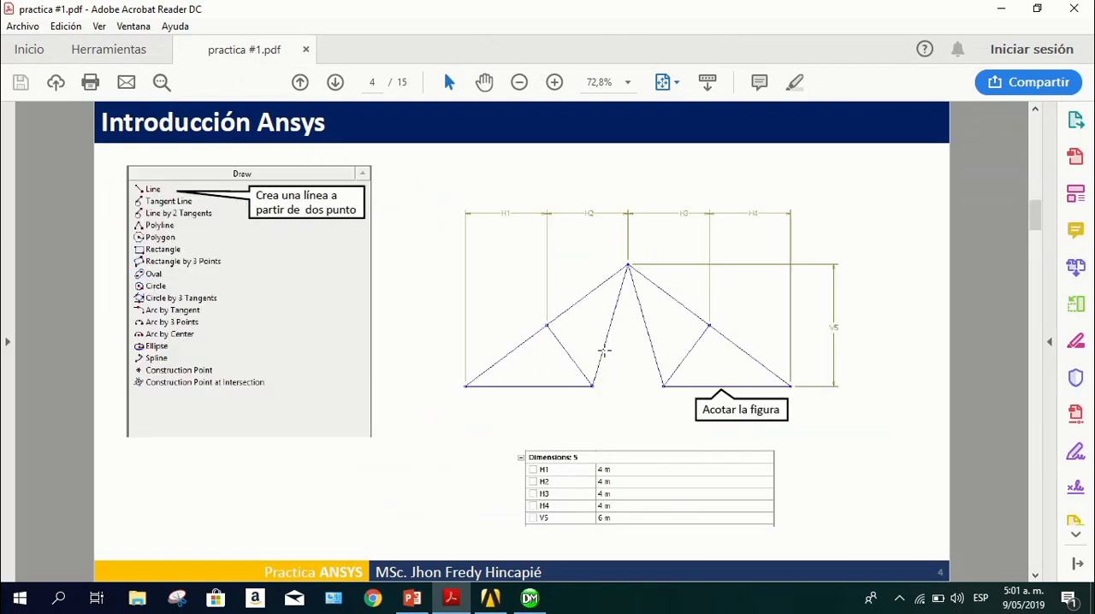
scroll(603, 351, down, 1)
scroll(604, 351, up, 2)
scroll(604, 351, down, 1)
scroll(603, 350, up, 2)
scroll(604, 351, down, 1)
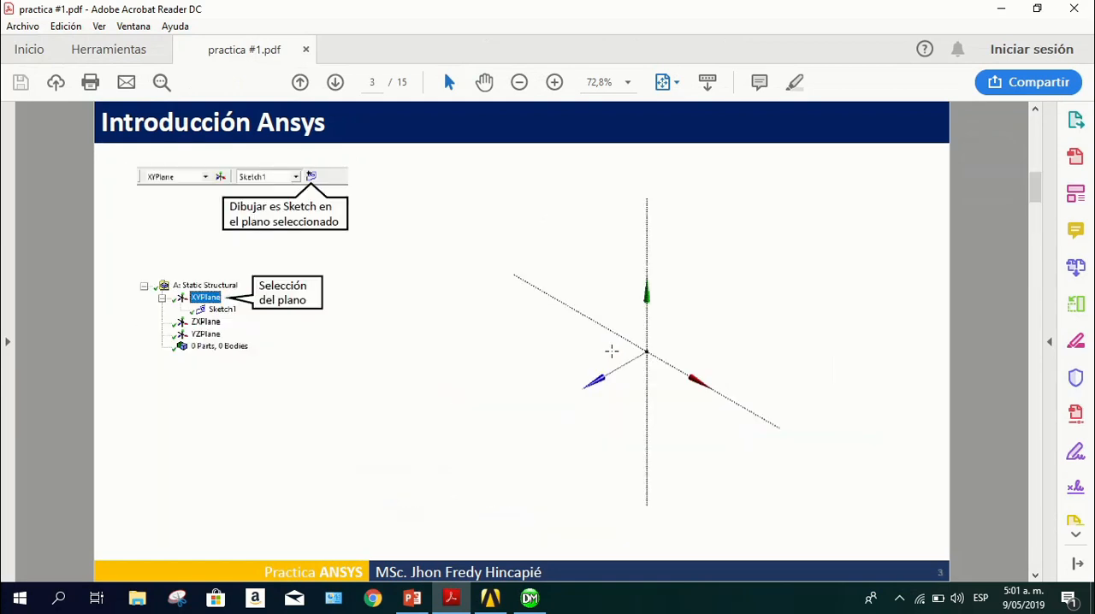
scroll(611, 350, down, 3)
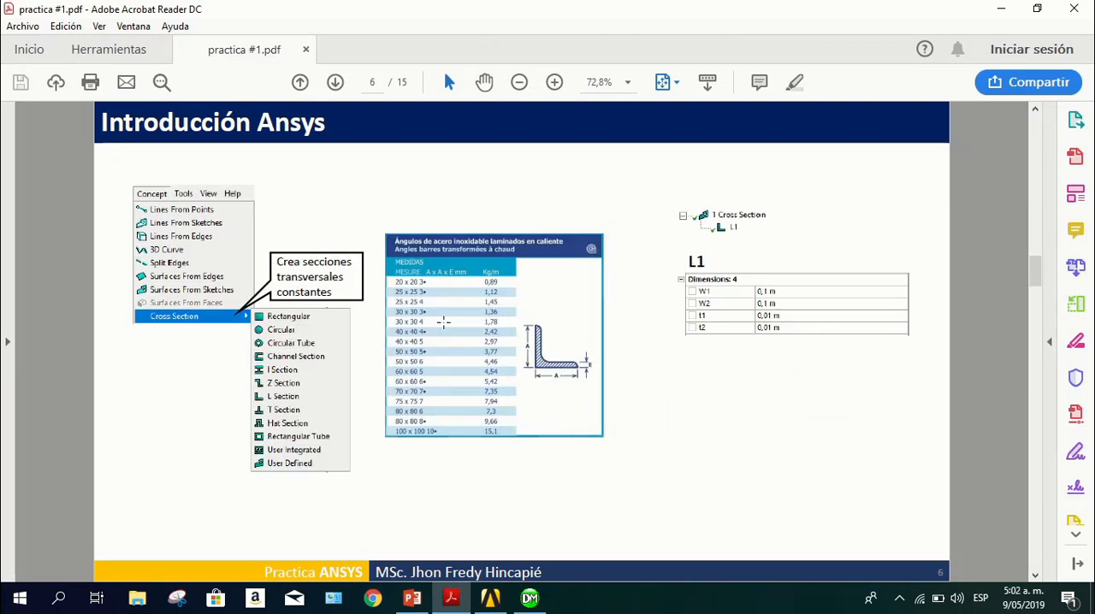
scroll(511, 327, up, 1)
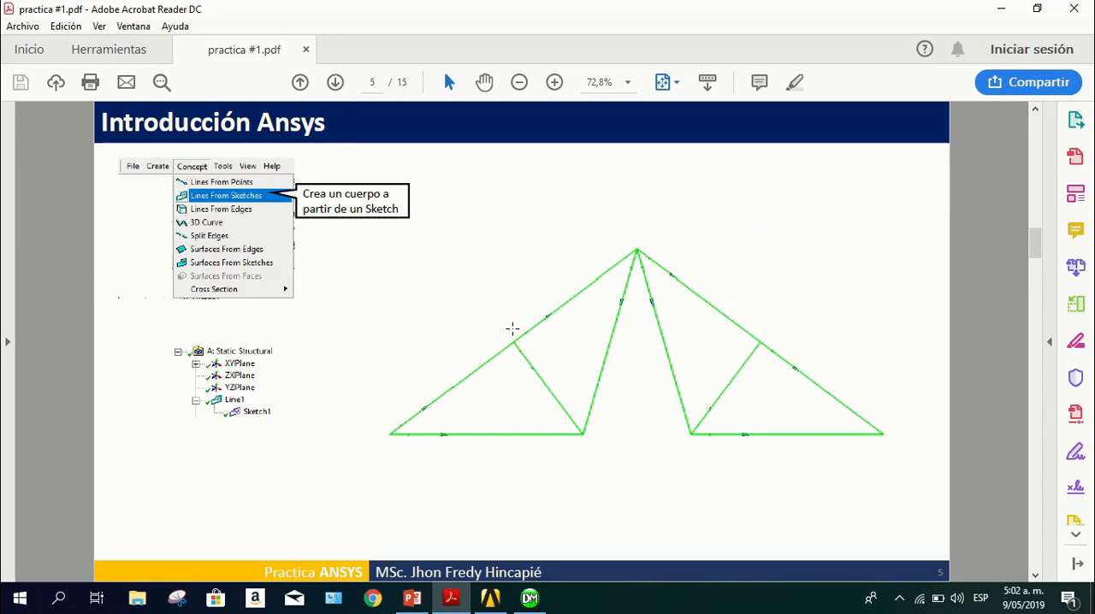
scroll(512, 328, down, 1)
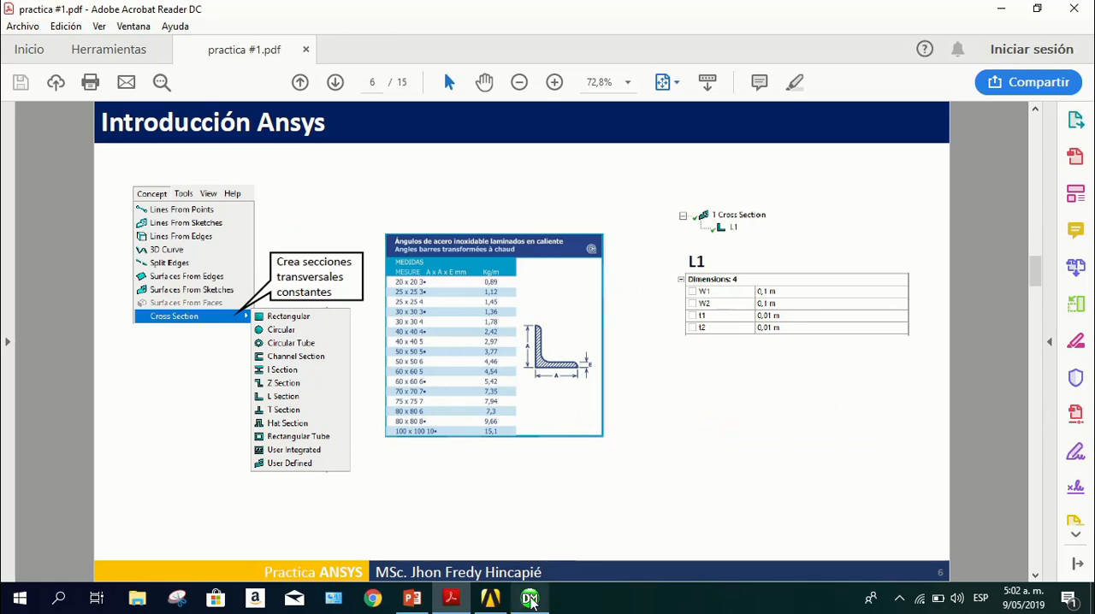
Return to DesignModeler and create an L Section cross section
click(530, 598)
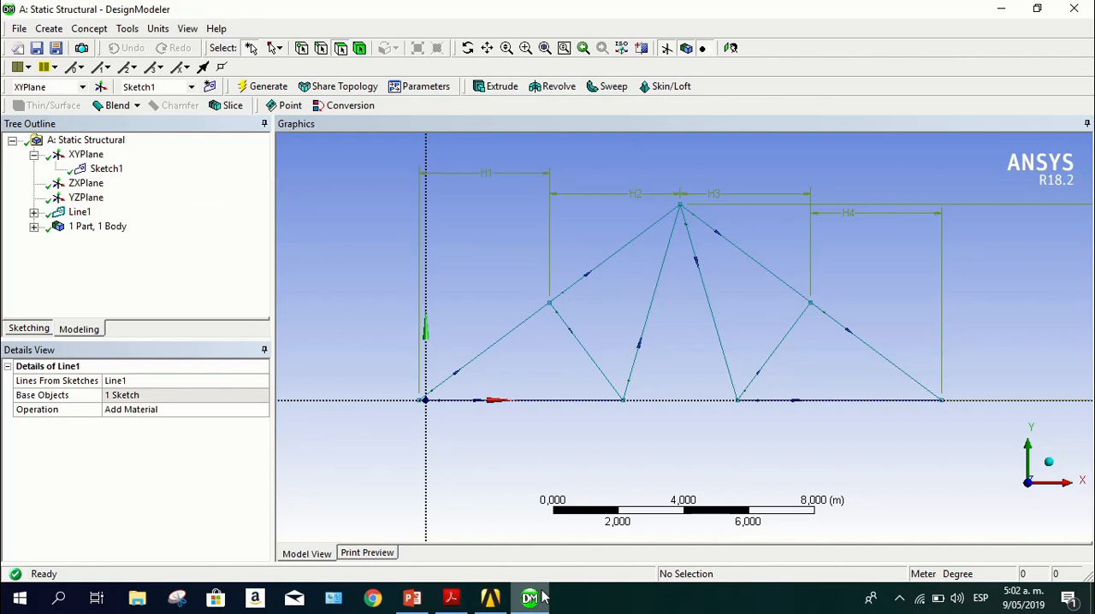
click(90, 29)
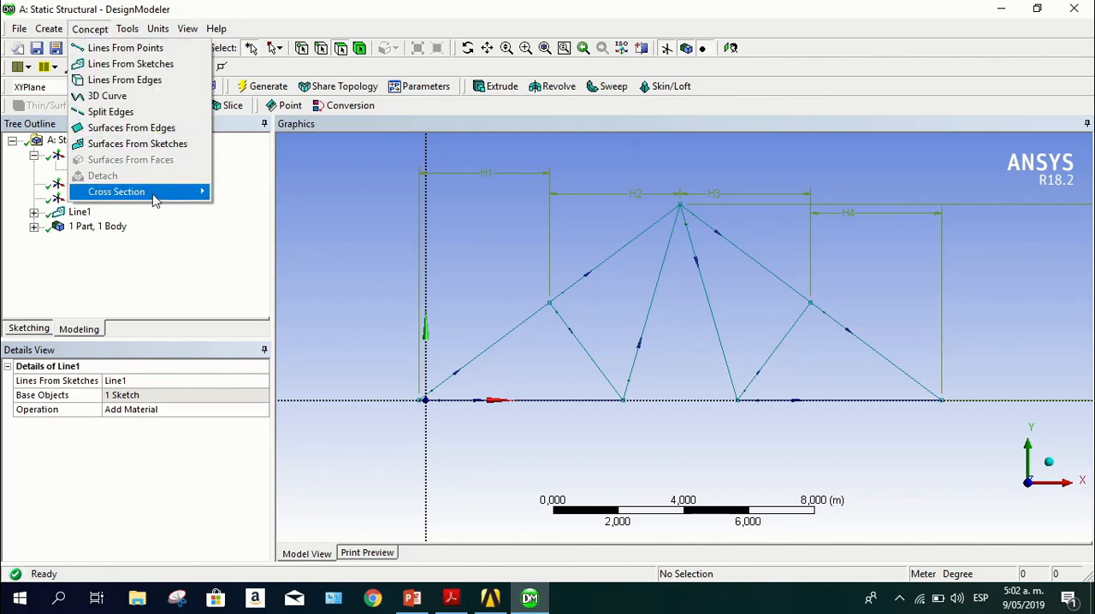
mouse_move(155, 200)
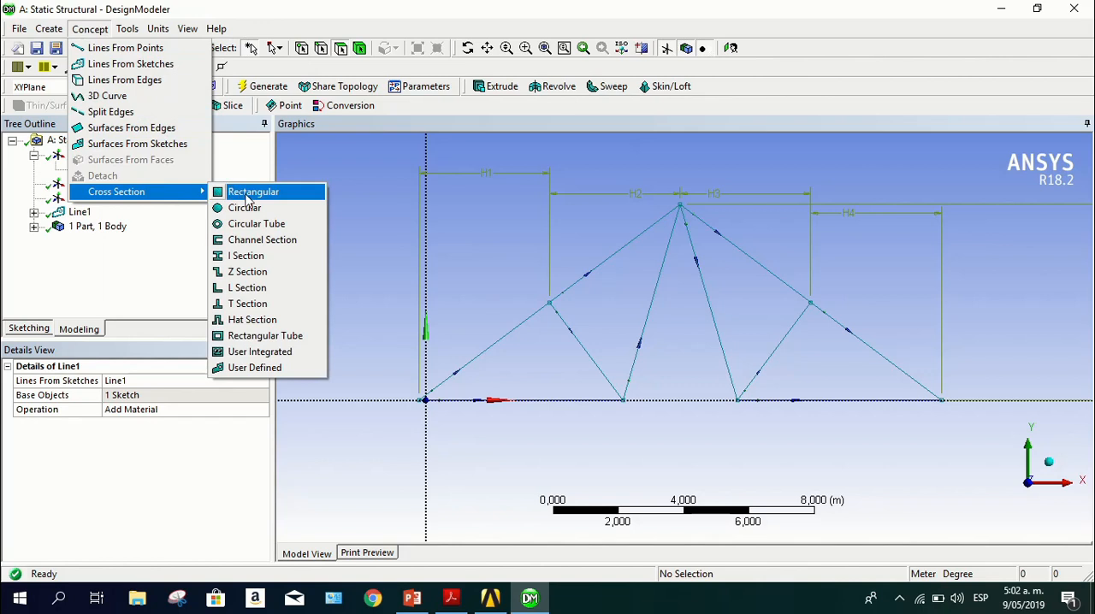
click(268, 289)
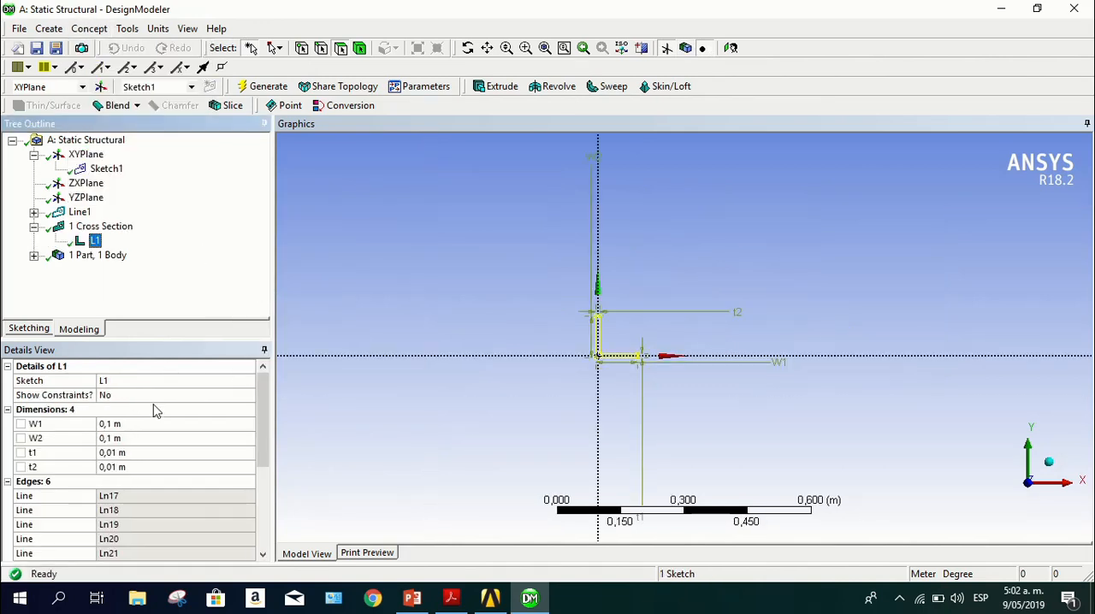
scroll(147, 408, down, 1)
scroll(148, 409, up, 1)
scroll(623, 325, up, 4)
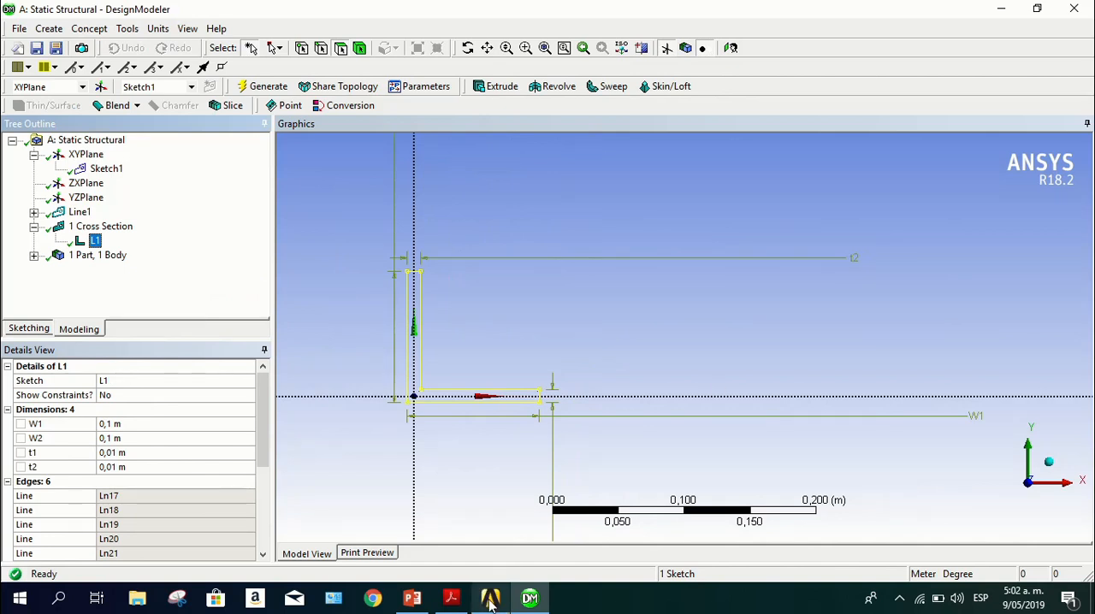
Compare the L section's W1, W2, t1 and t2 dimensions with those on the PDF's cross-section slide
click(460, 604)
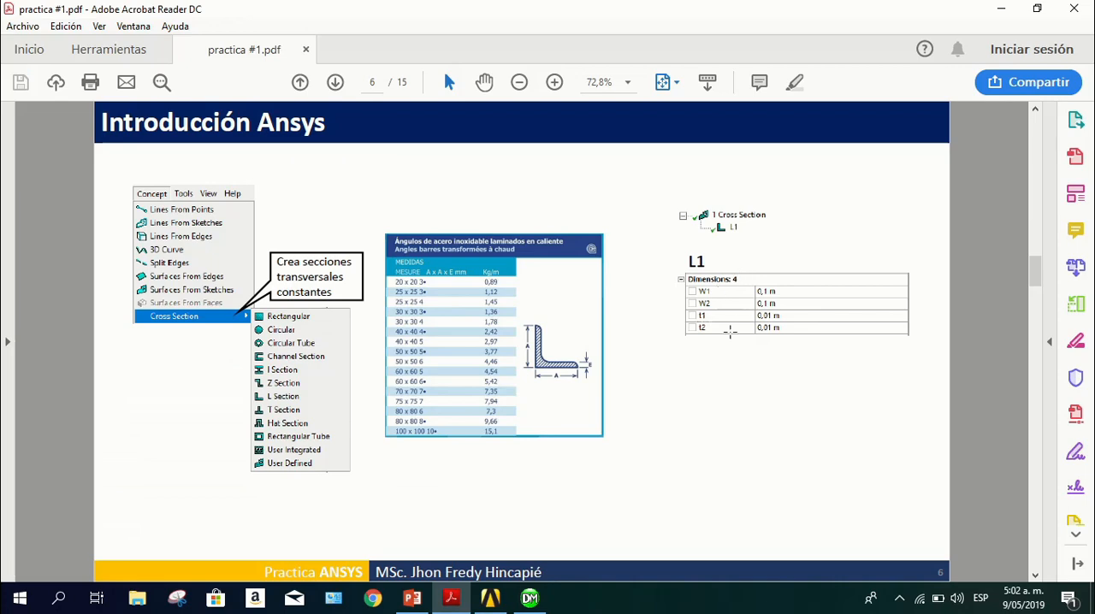
click(451, 597)
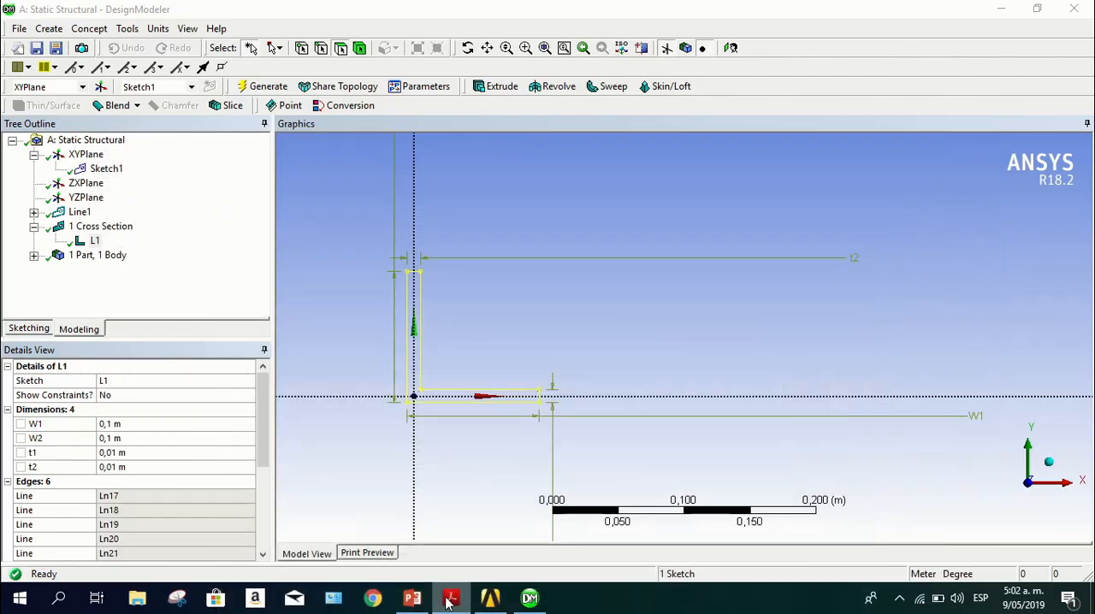
scroll(195, 458, down, 4)
scroll(195, 456, up, 4)
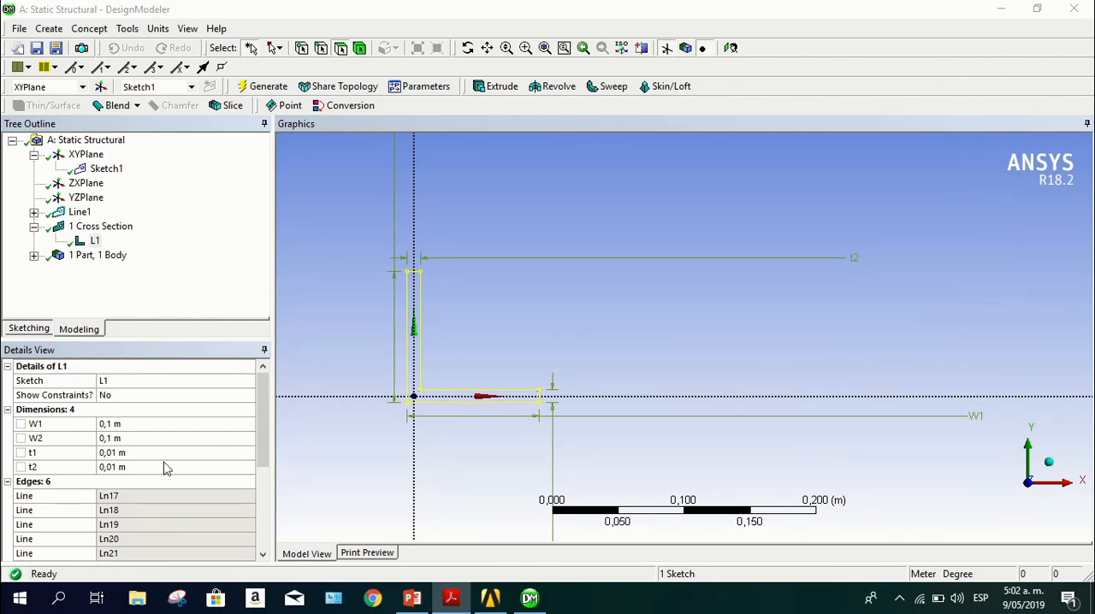
scroll(203, 447, down, 4)
scroll(203, 445, up, 5)
Assign the L1 cross section to the truss's Line Body and regenerate the model
click(98, 257)
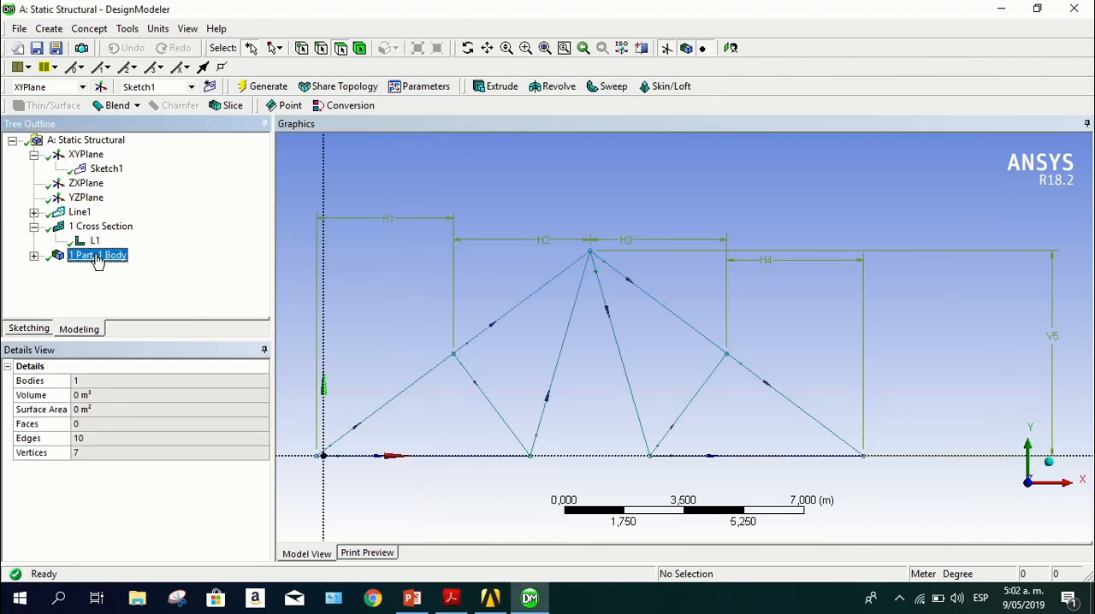
scroll(491, 246, down, 1)
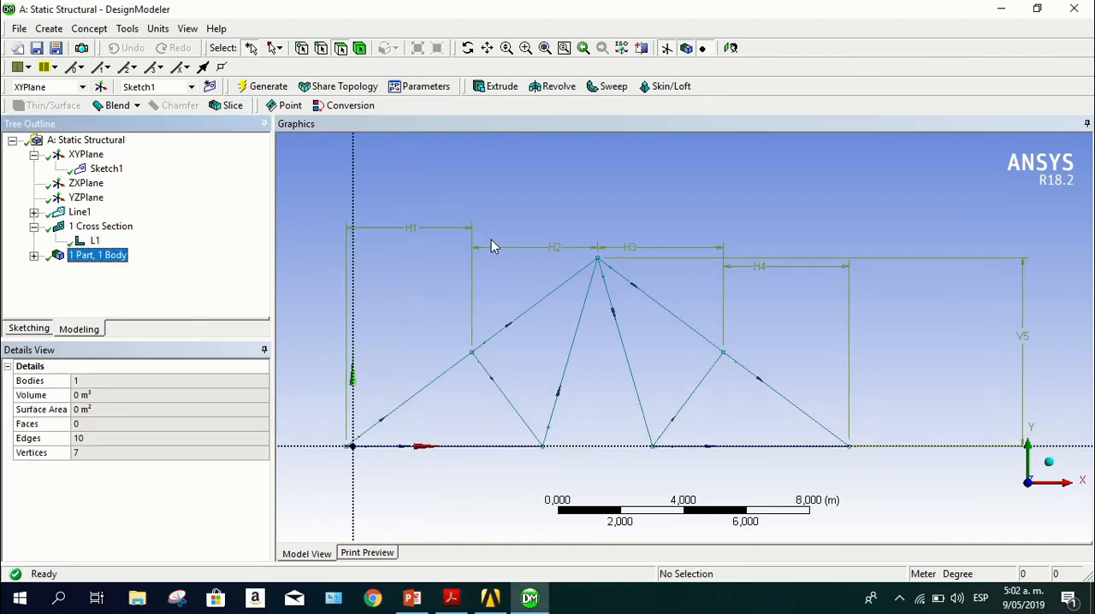
scroll(491, 246, up, 1)
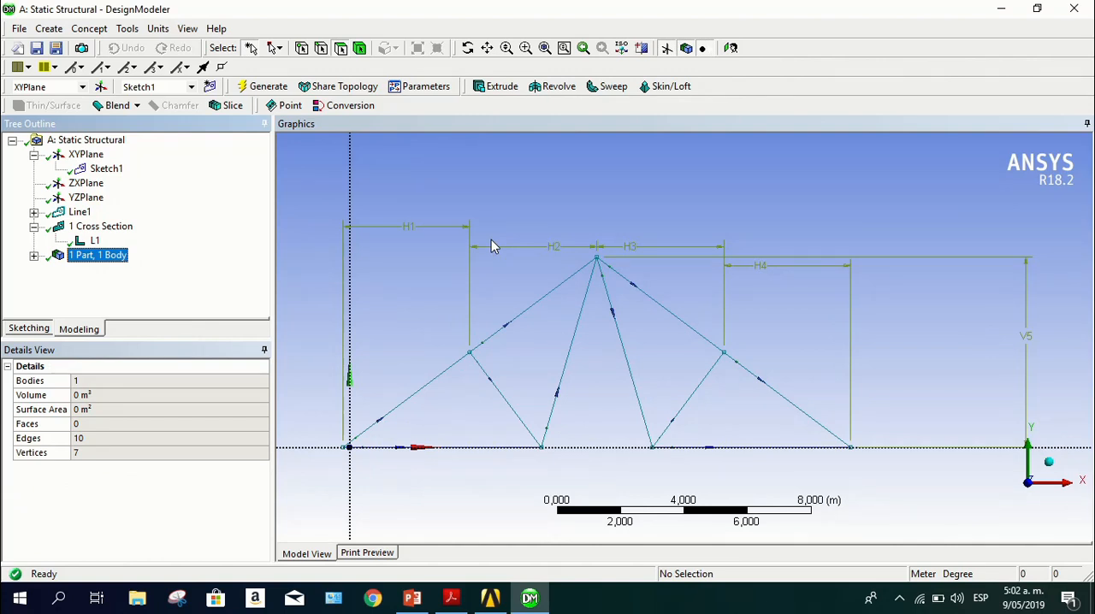
click(34, 256)
click(111, 270)
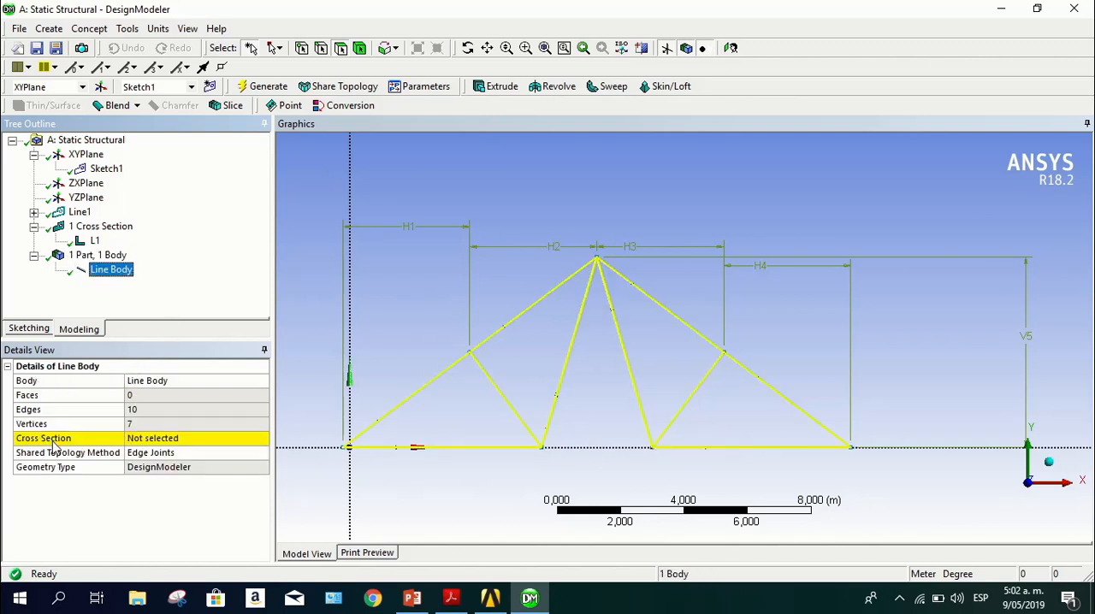
click(167, 443)
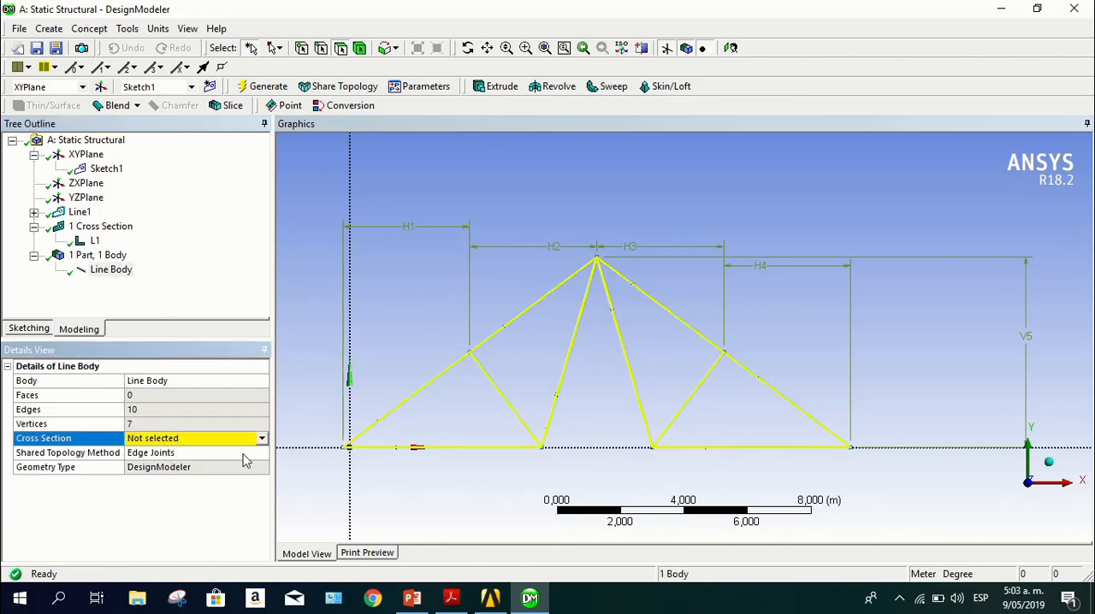
click(262, 438)
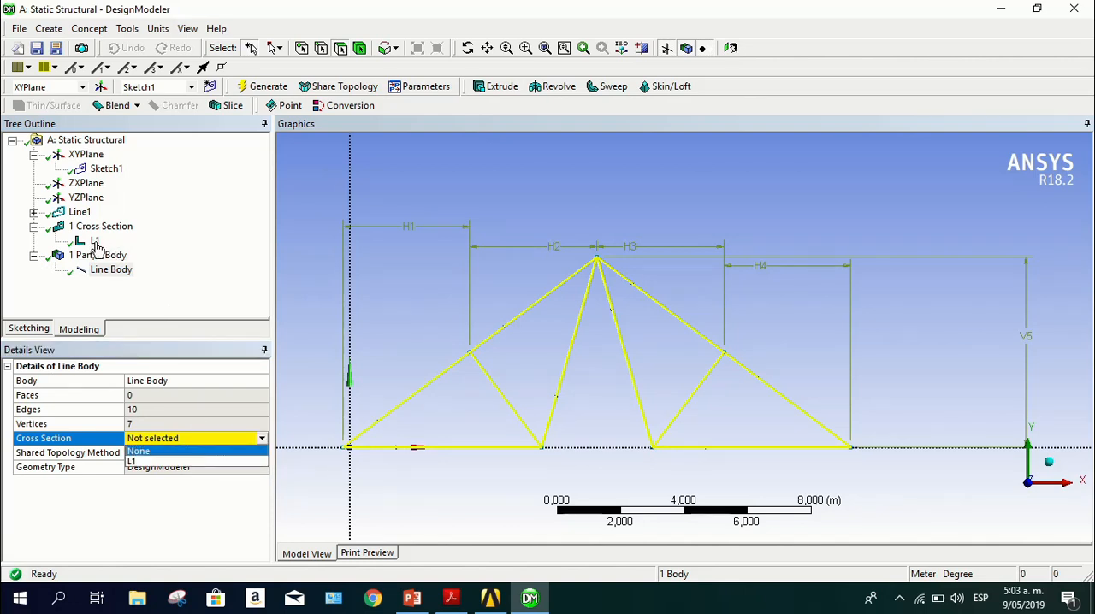
click(169, 462)
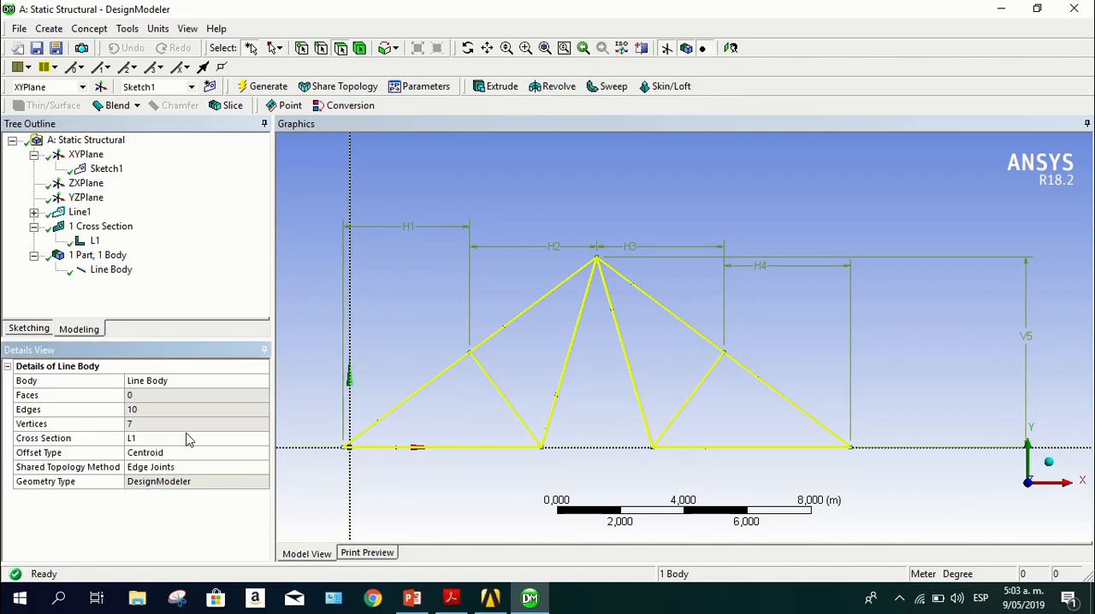
click(269, 88)
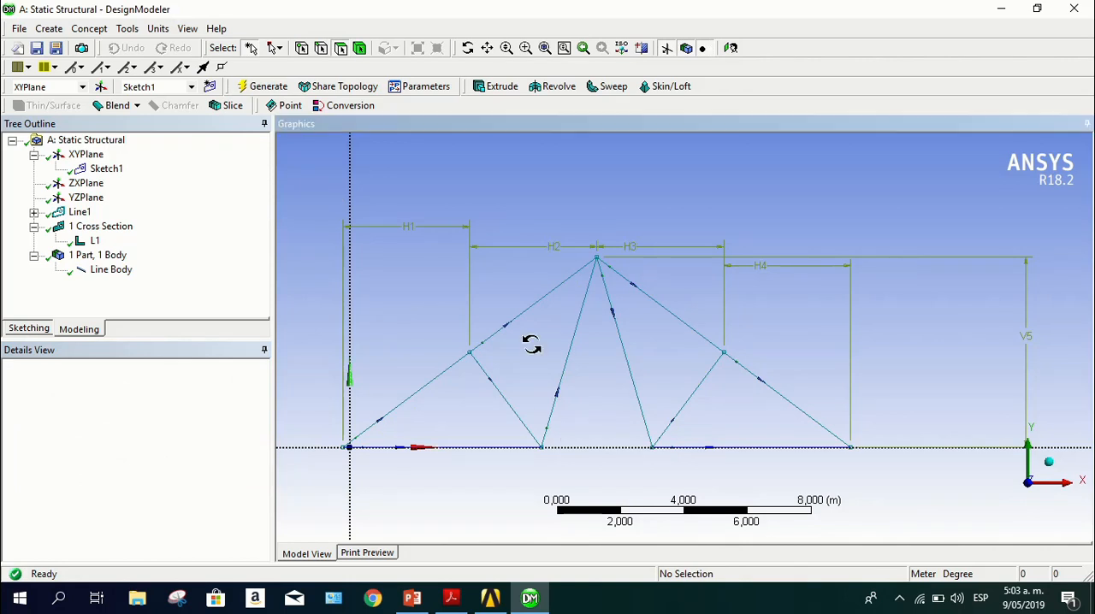
mouse_move(530, 343)
mouse_down()
mouse_move(536, 398)
mouse_move(530, 334)
mouse_move(521, 342)
mouse_move(530, 357)
mouse_up()
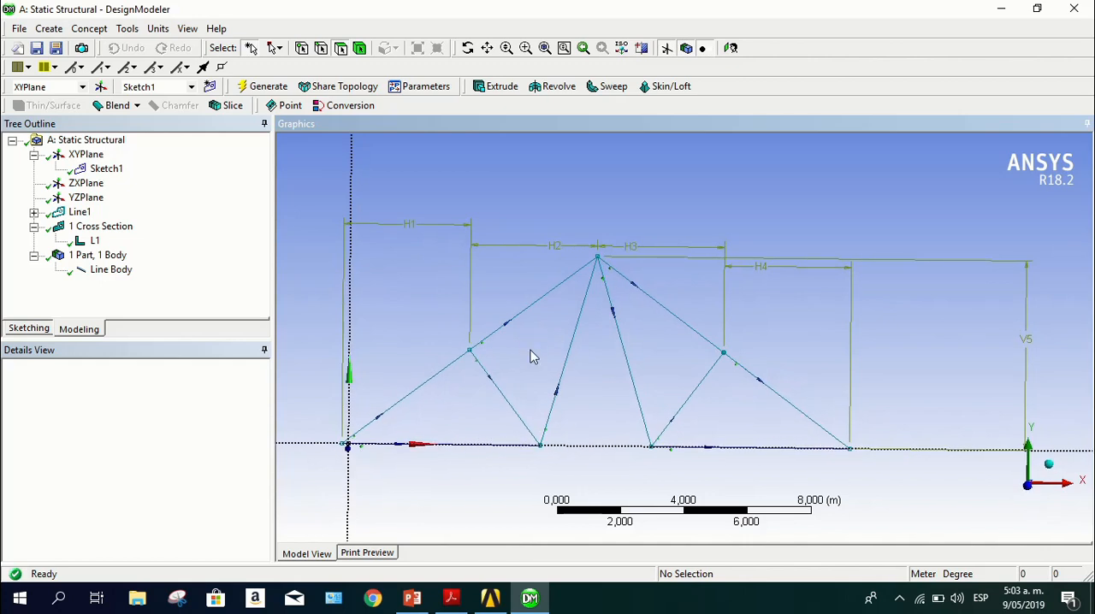
mouse_move(653, 344)
mouse_down()
mouse_move(569, 322)
mouse_move(635, 347)
mouse_up()
click(1029, 487)
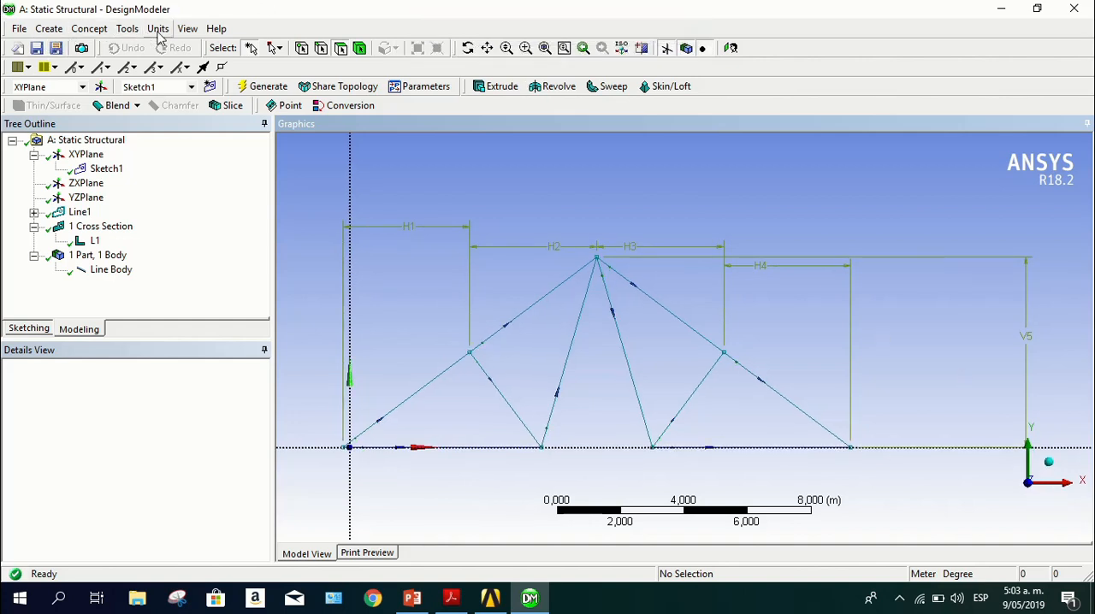
Turn on the display of cross section solids and inspect the L profiles where the truss members meet at the apex
click(184, 31)
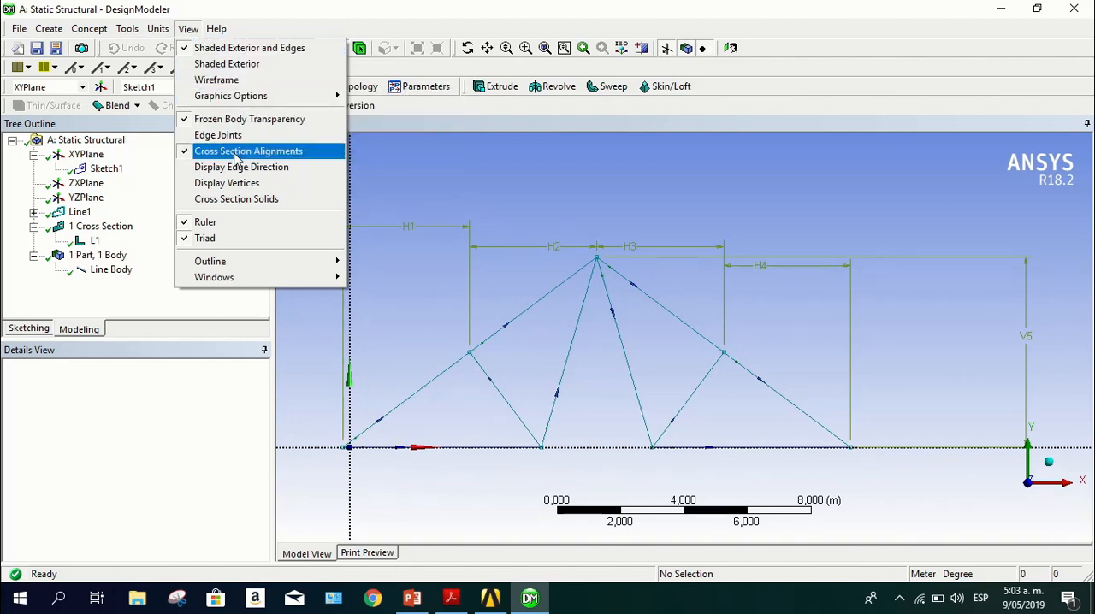
click(229, 200)
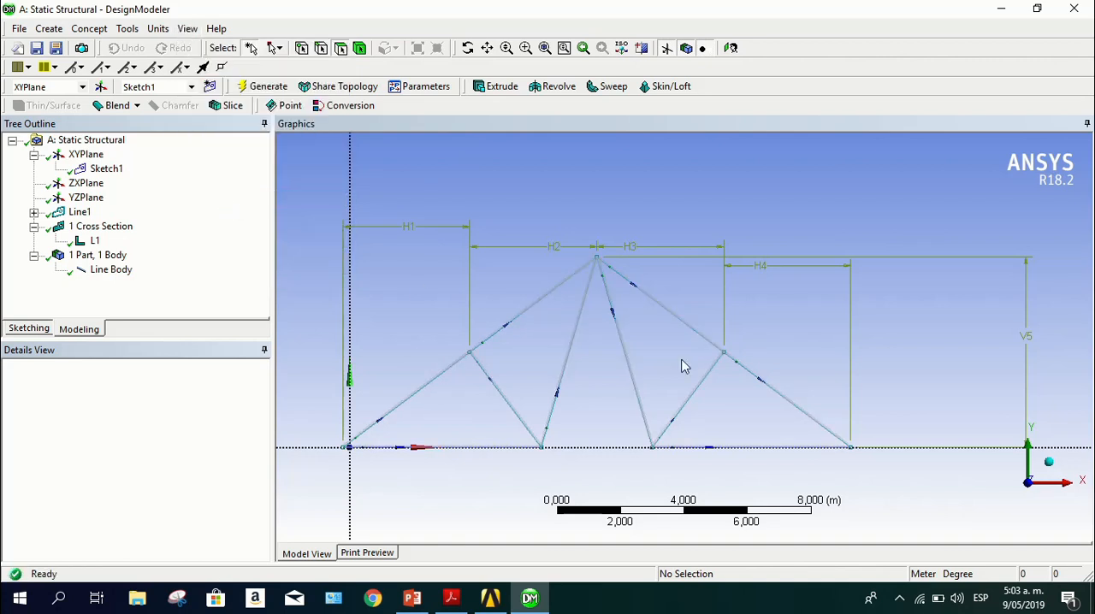
middle_drag(792, 317, 711, 320)
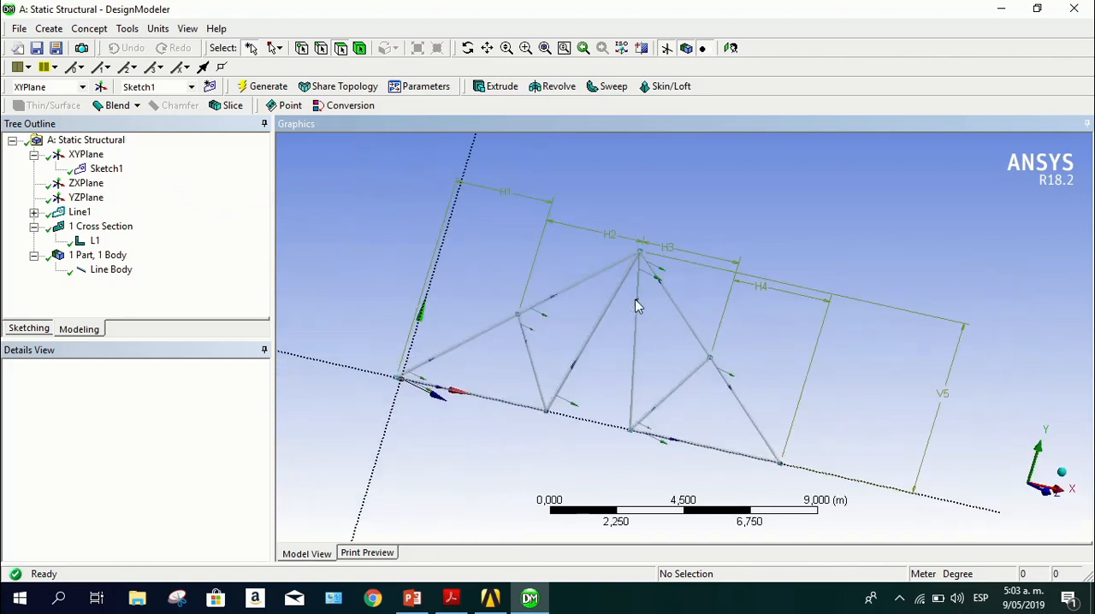
scroll(611, 237, up, 5)
ctrl+middle_drag(584, 239, 596, 392)
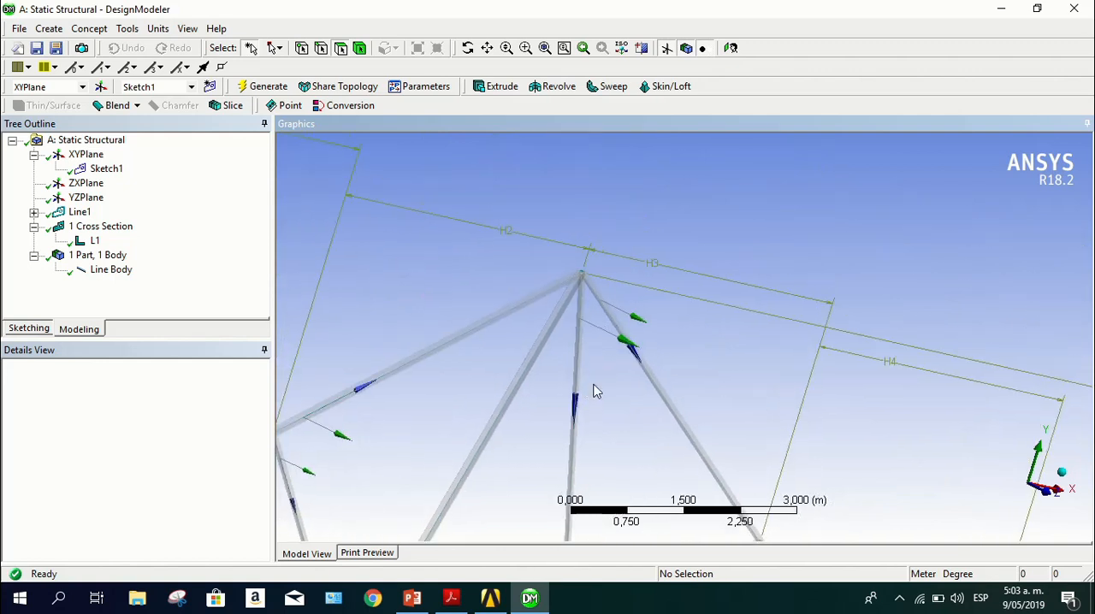
scroll(565, 257, up, 4)
middle_drag(560, 261, 420, 410)
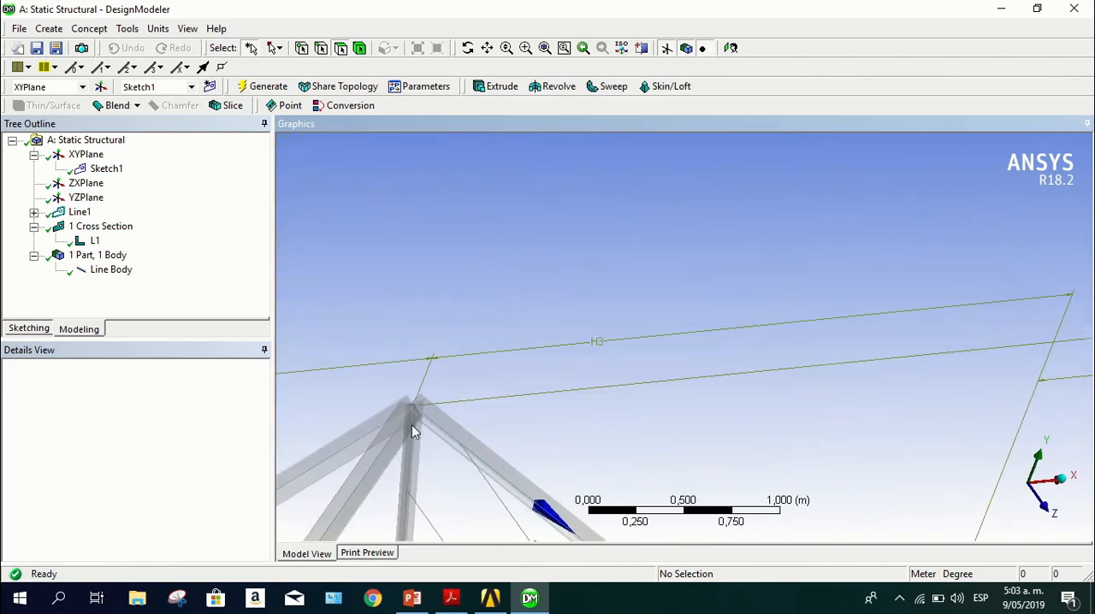
scroll(412, 425, down, 9)
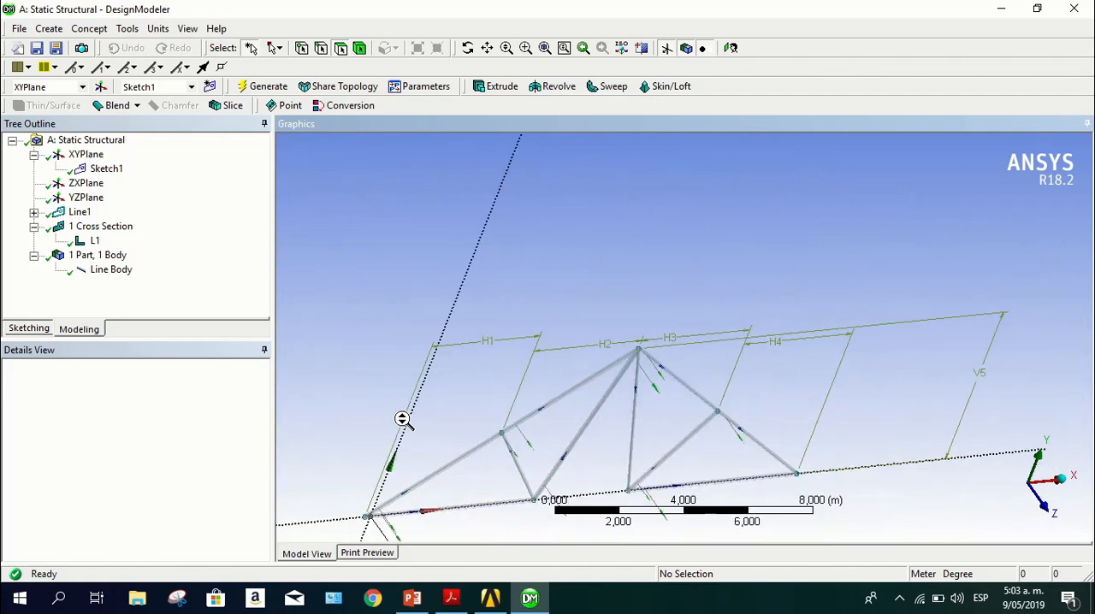
ctrl+middle_drag(465, 435, 583, 381)
scroll(583, 382, up, 1)
click(1028, 484)
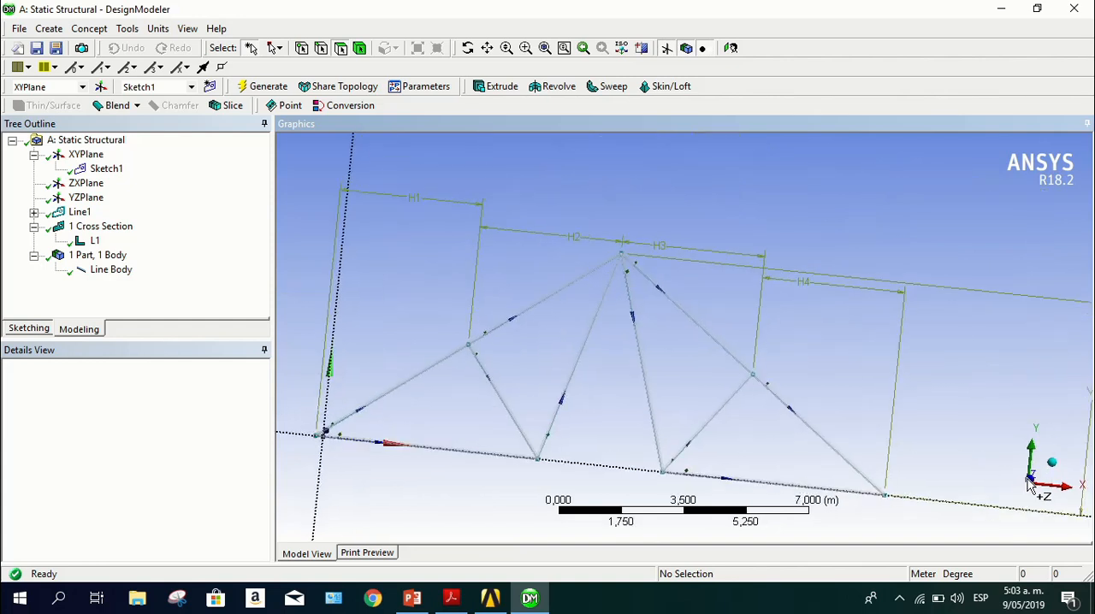
Examine how the L cross section is oriented along the truss's inclined members
ctrl+middle_drag(616, 337, 637, 330)
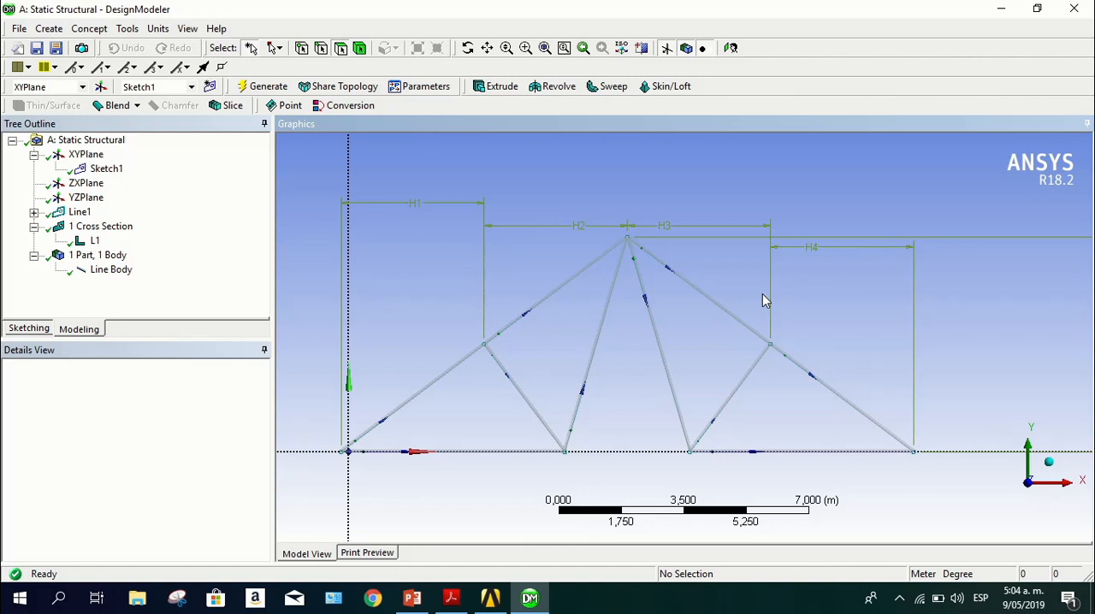
scroll(491, 303, up, 4)
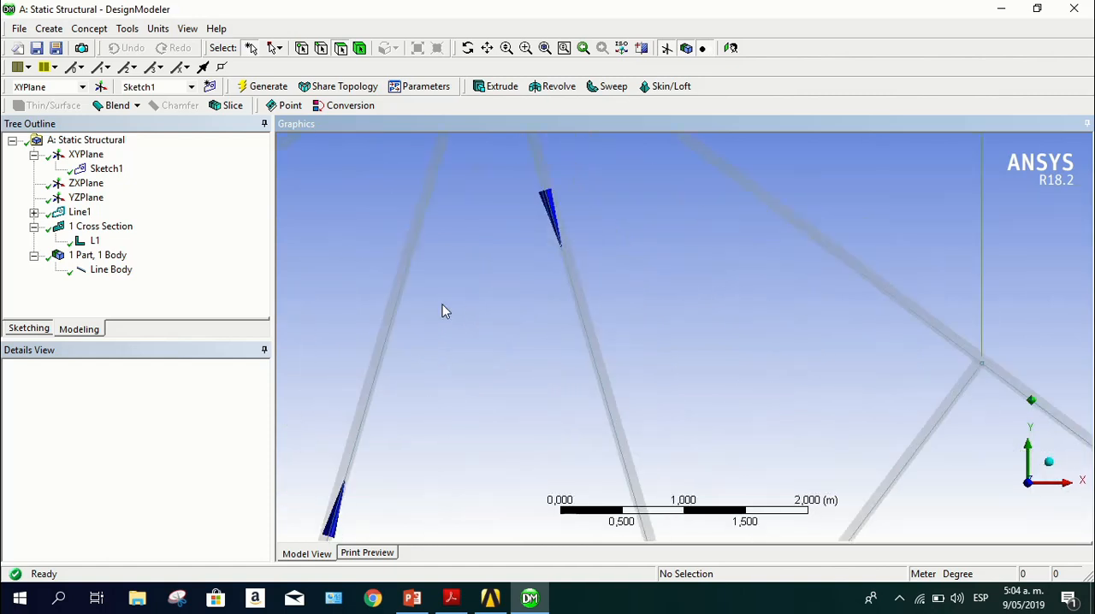
scroll(548, 385, up, 1)
ctrl+middle_drag(483, 373, 926, 532)
scroll(562, 458, up, 1)
scroll(473, 374, up, 3)
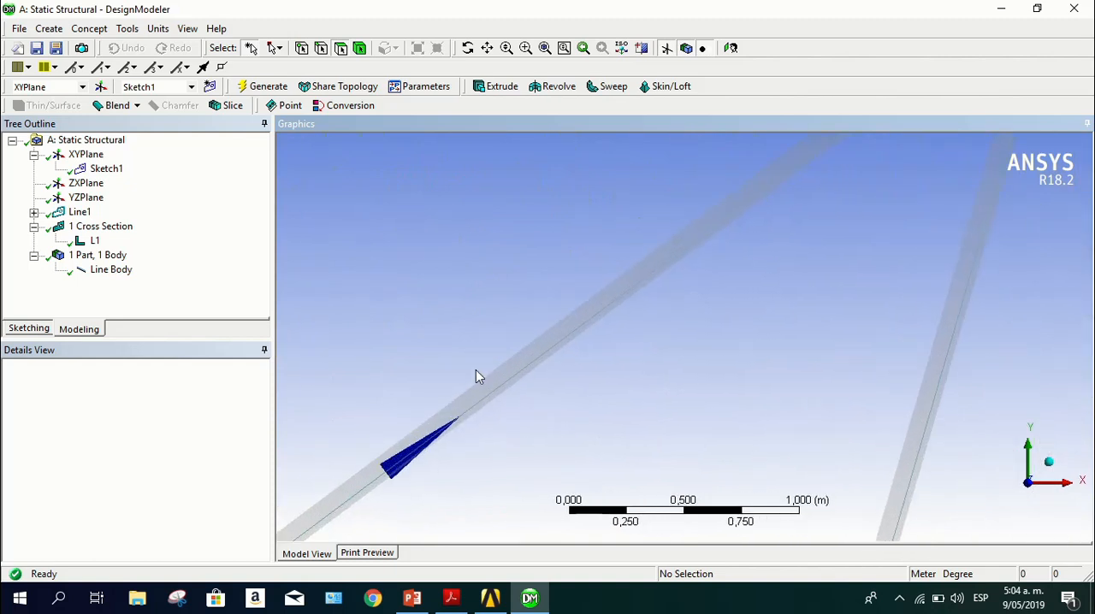
middle_drag(470, 371, 484, 398)
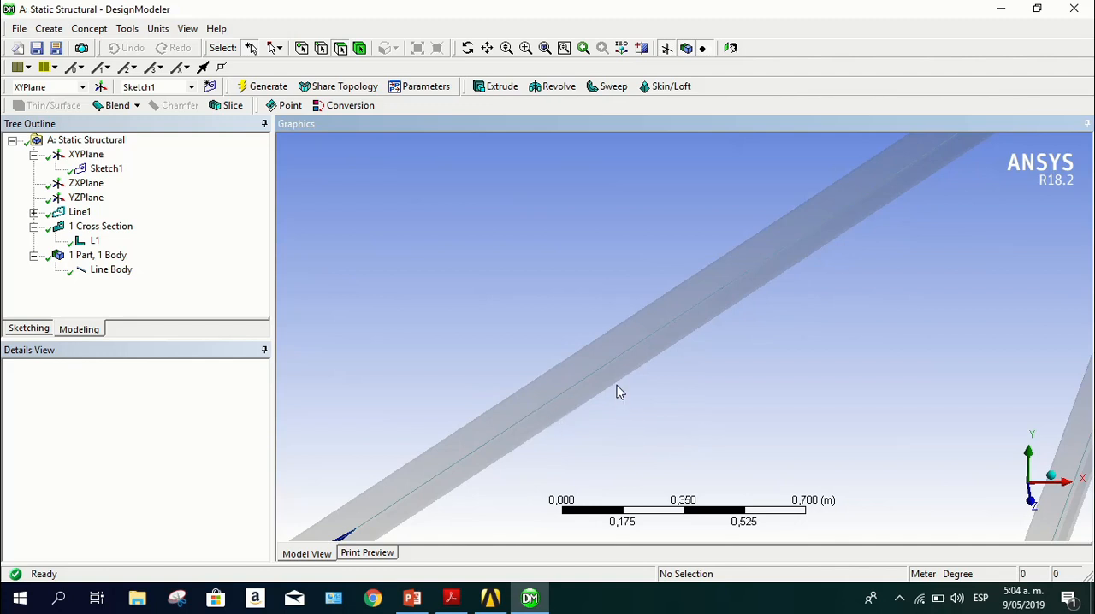
scroll(614, 420, down, 5)
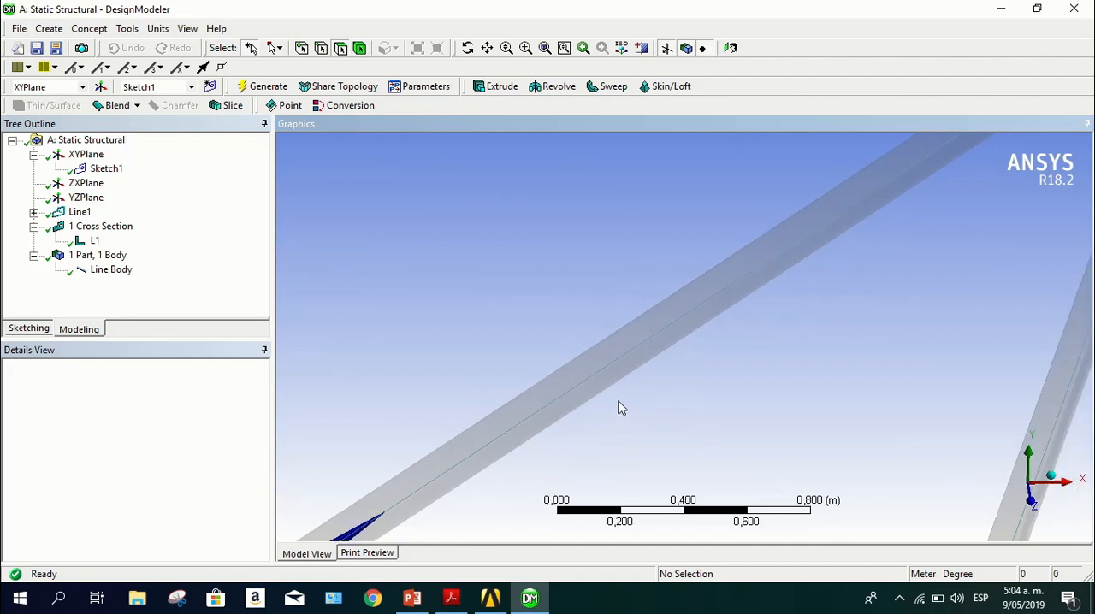
scroll(621, 402, down, 4)
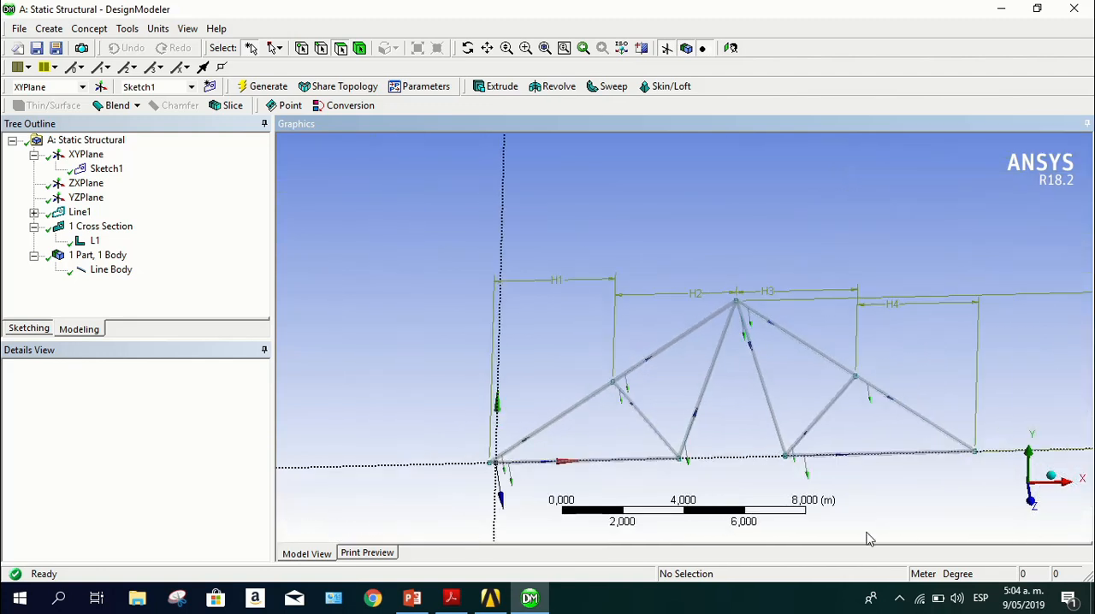
Set the cross section rotation of the lower segment of the truss's left sloping chord to 90°
click(1029, 510)
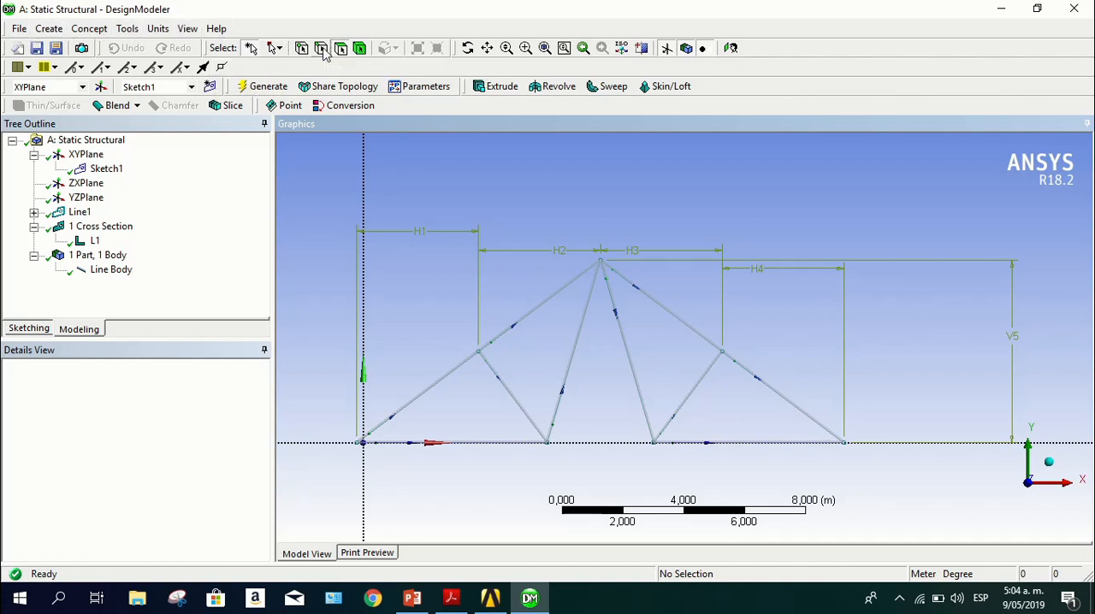
click(428, 399)
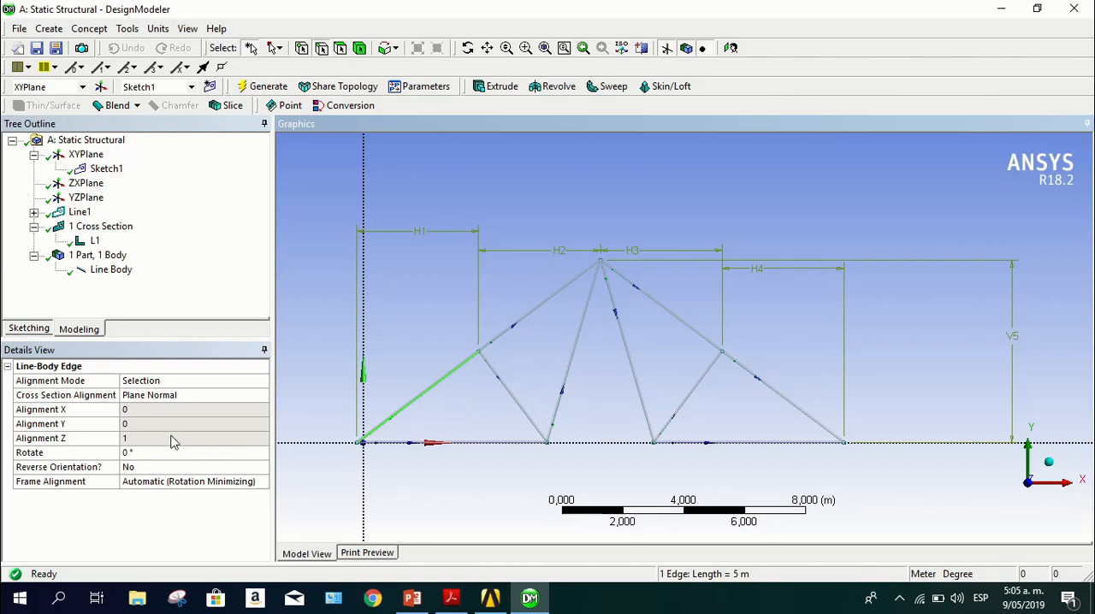
click(148, 453)
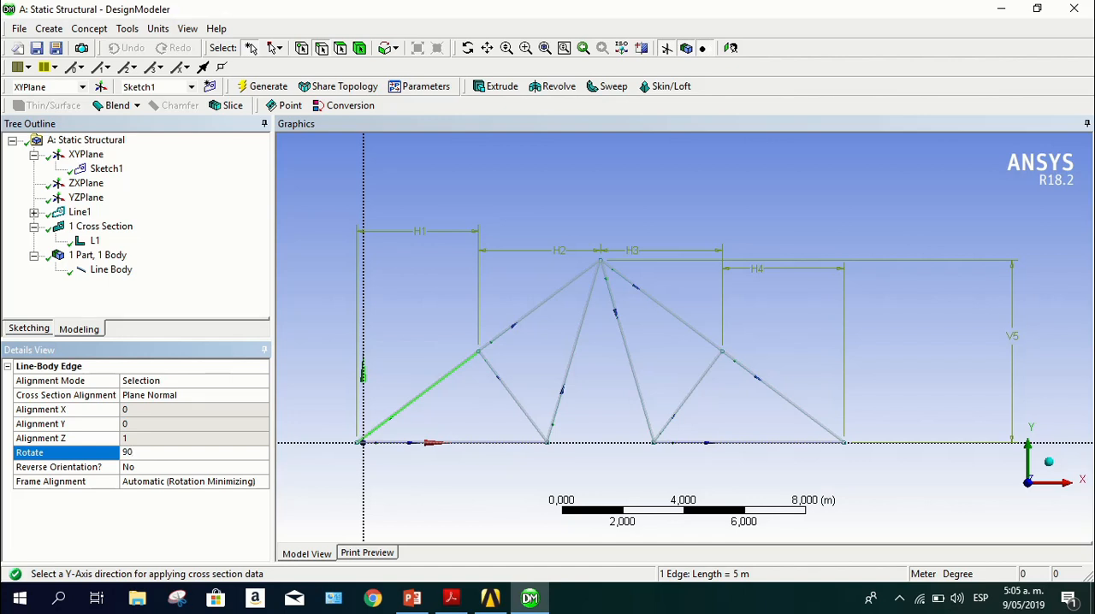
key(Return)
scroll(384, 462, up, 2)
scroll(341, 416, down, 3)
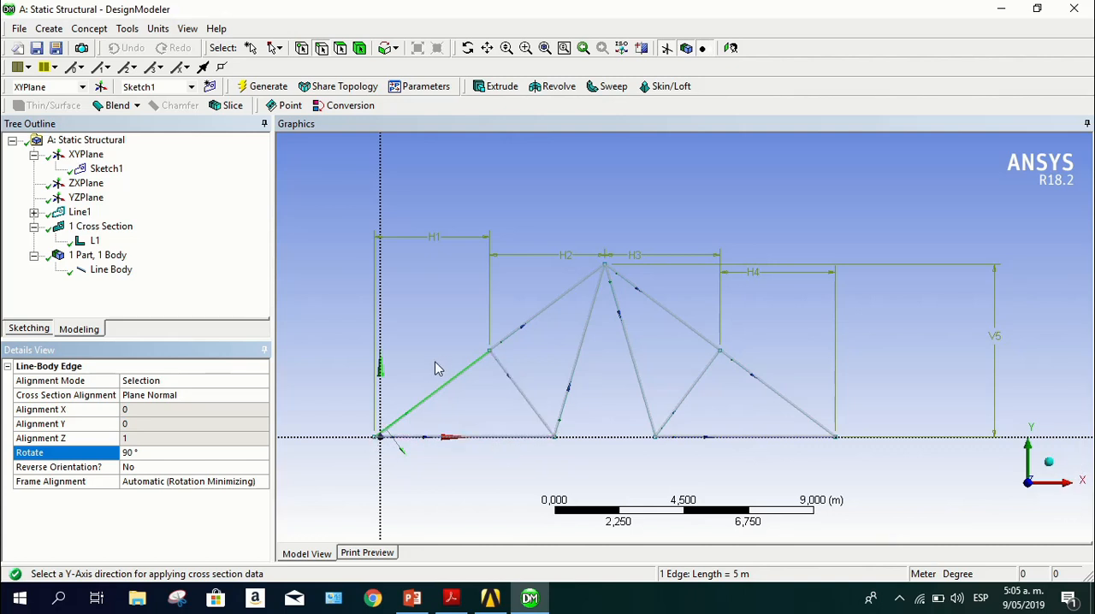
Rotate the cross section of the left sloping chord's upper segment, ending at the apex, to 90°
click(548, 317)
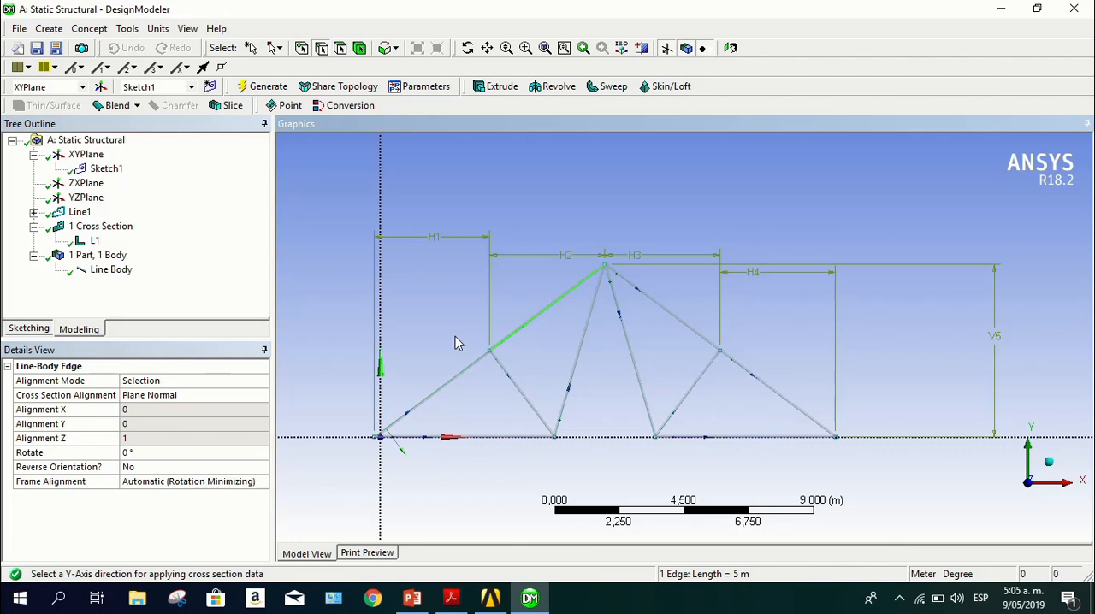
click(179, 452)
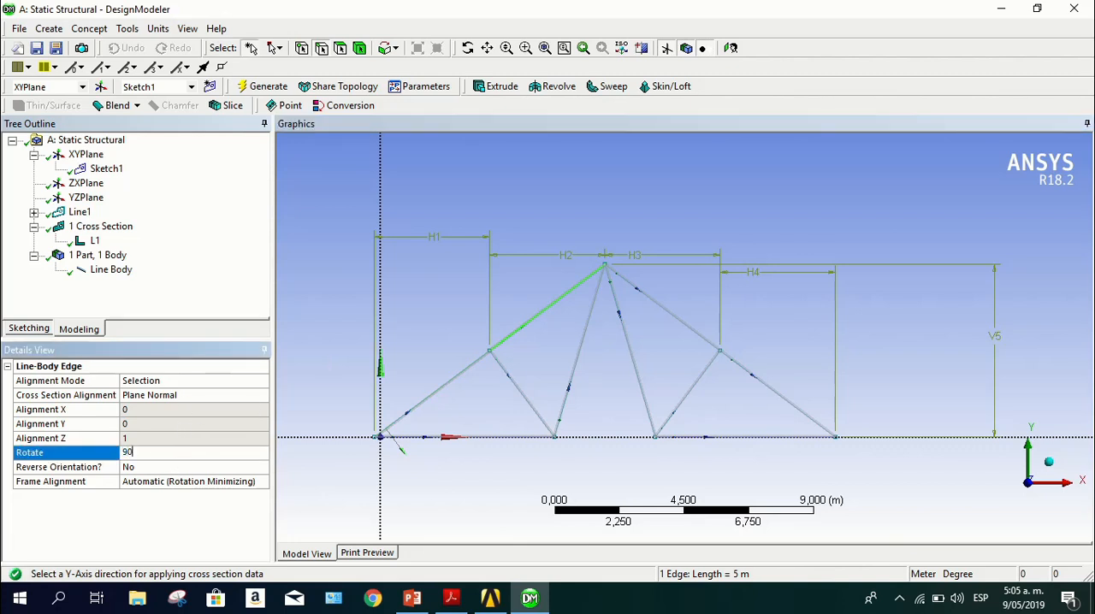
text(90)
key(Return)
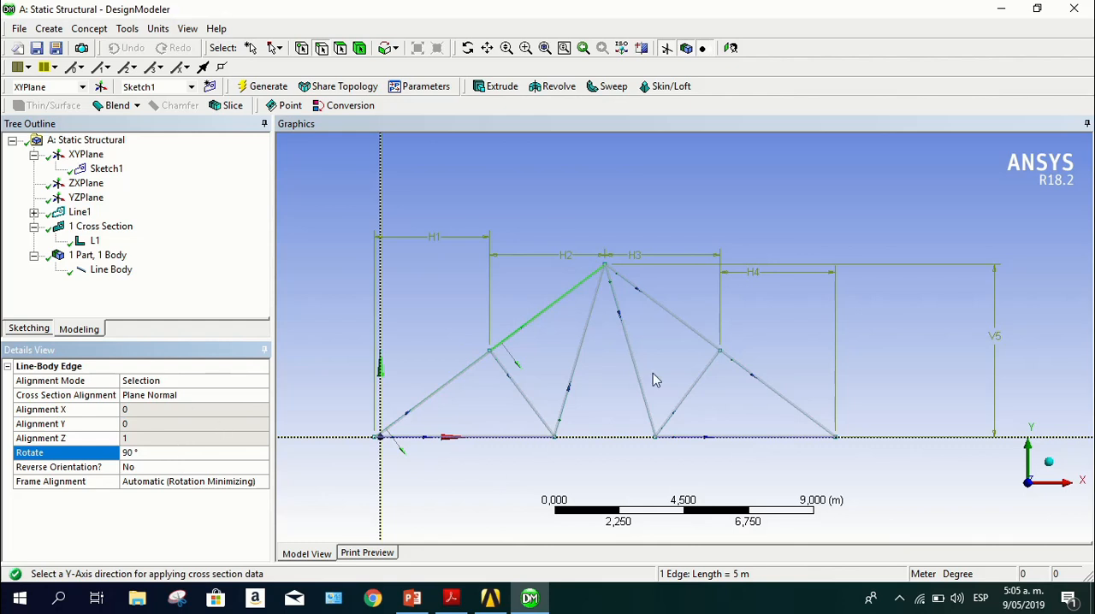
Set the cross section rotation of both segments of the truss's right sloping chord to 90°
click(695, 335)
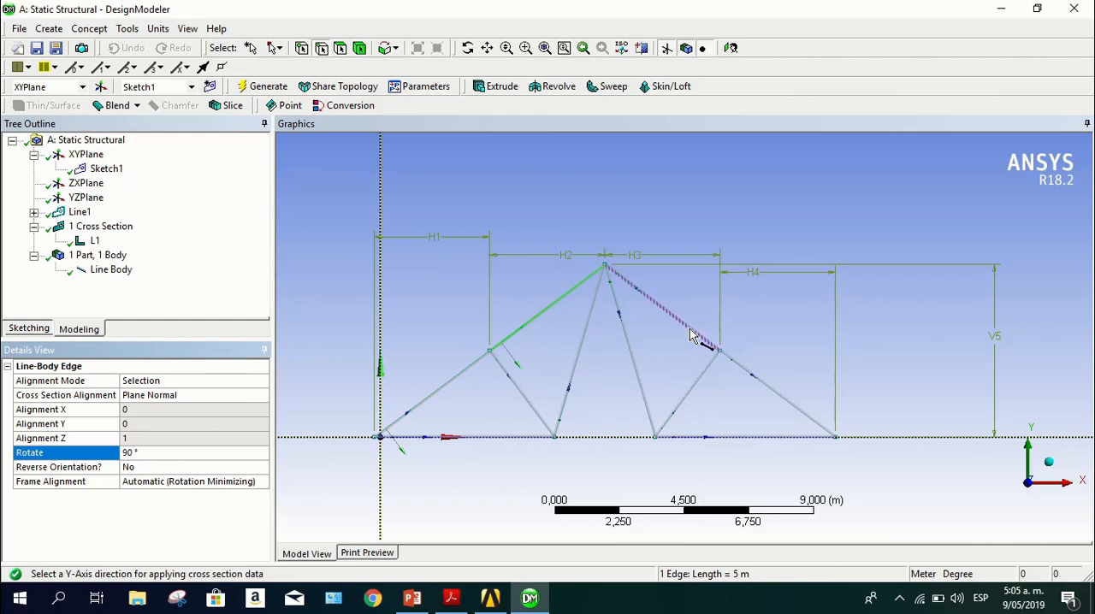
click(158, 452)
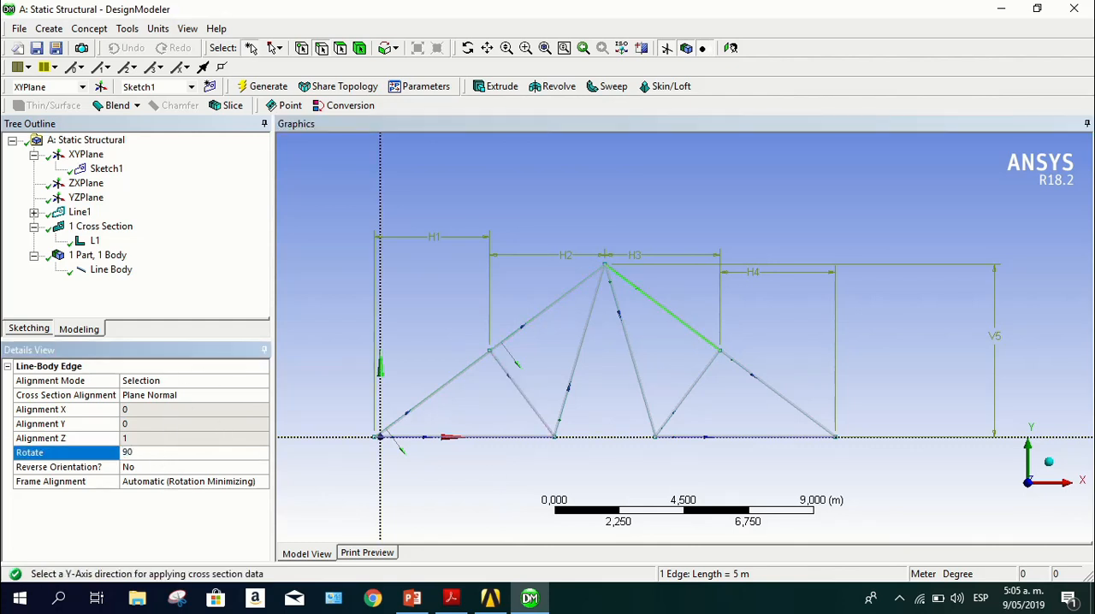
key(Return)
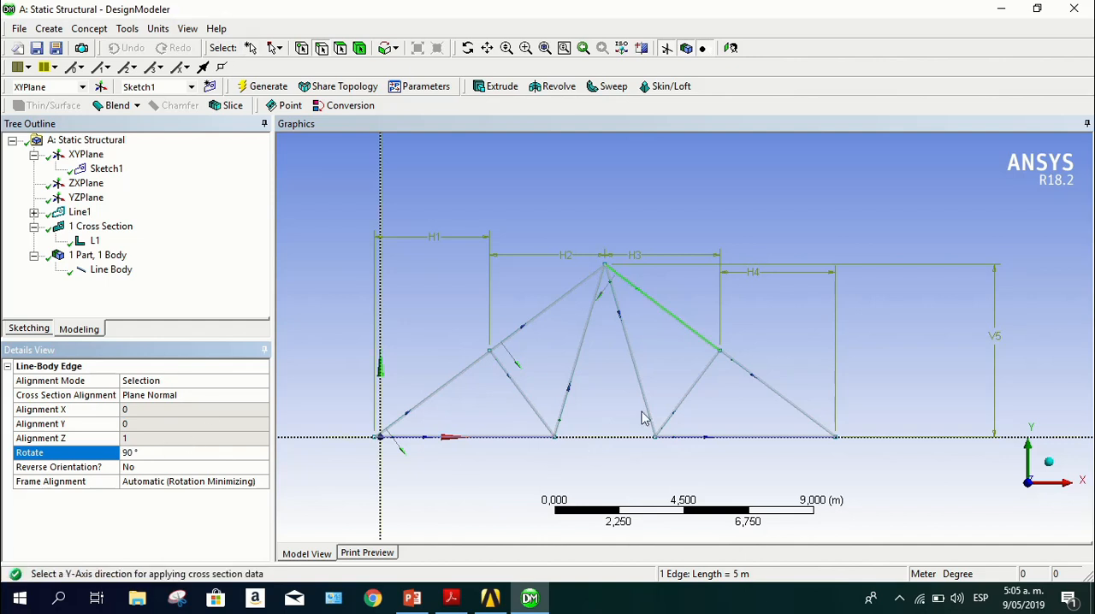
click(774, 392)
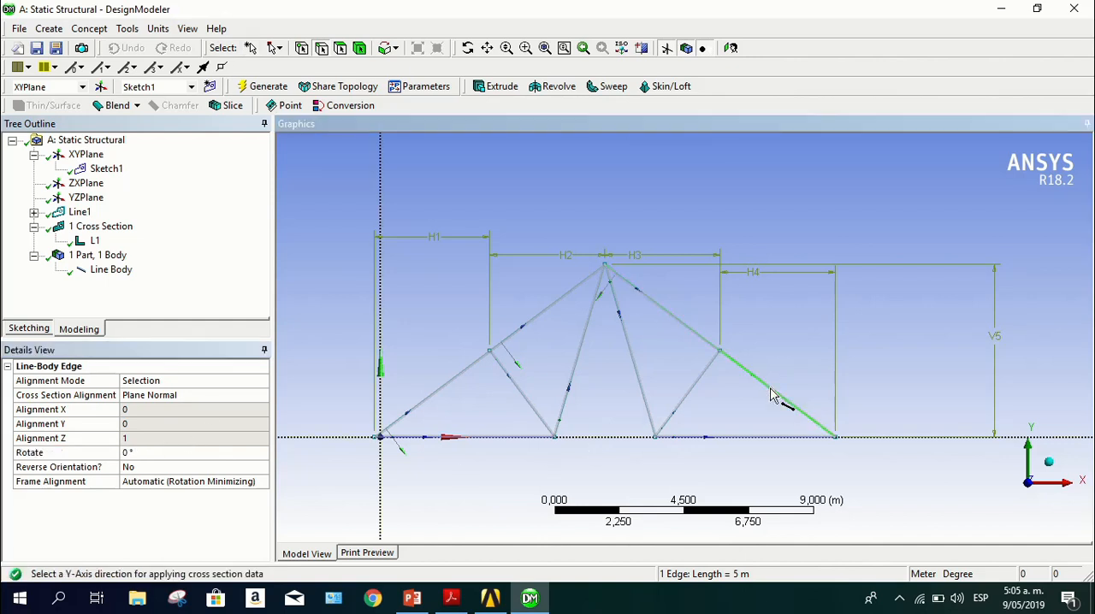
click(222, 455)
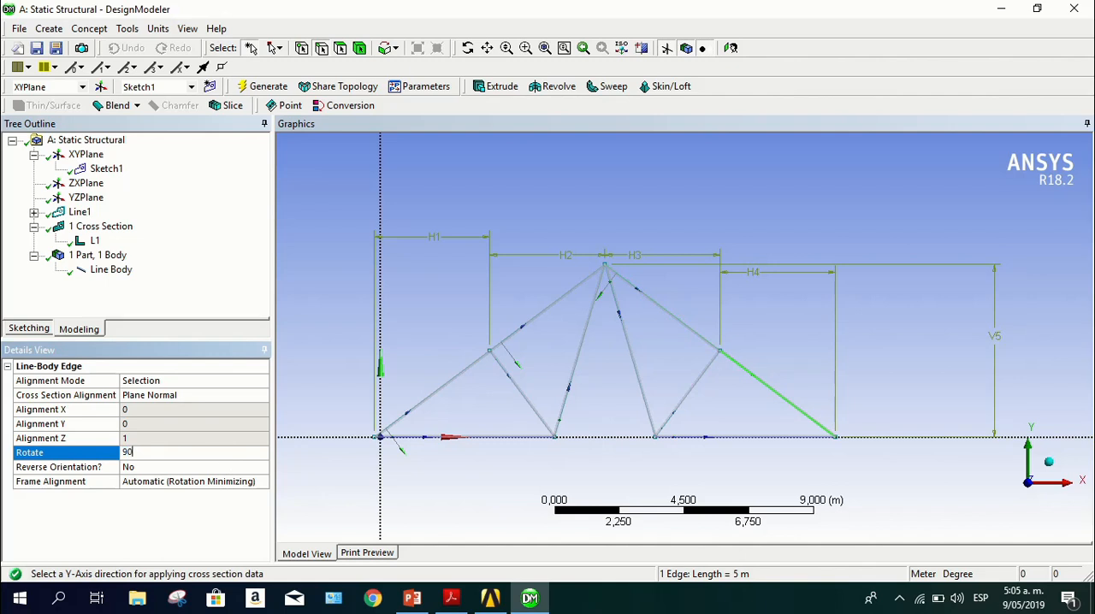
text(90)
key(Return)
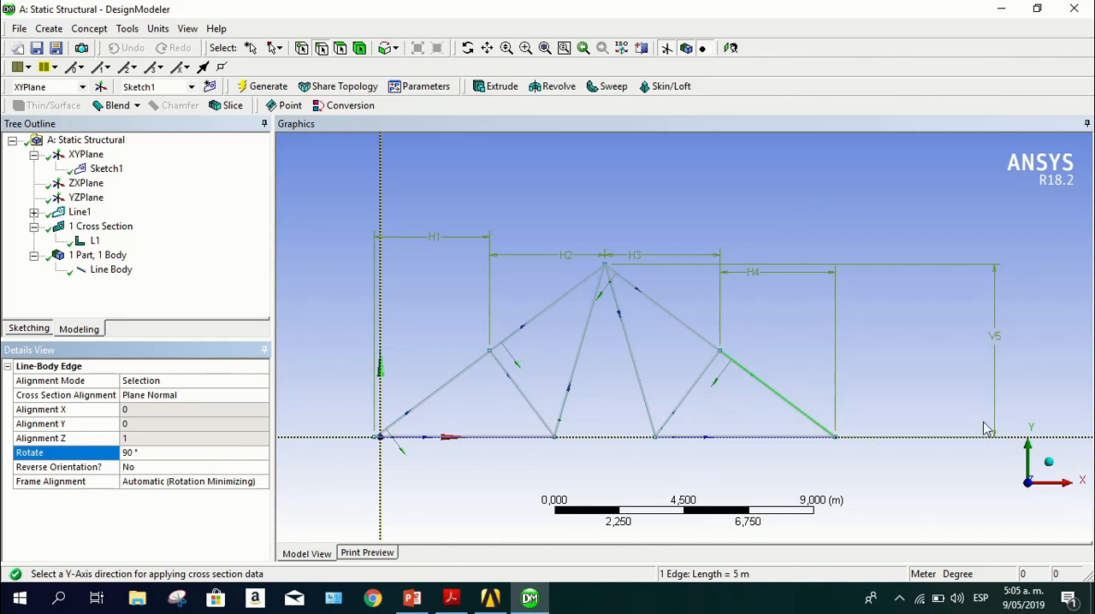
Inspect the orientation of the rotated L sections on the sloping chords compared with the other truss members
middle_drag(743, 352, 678, 360)
scroll(774, 391, down, 2)
scroll(750, 411, up, 5)
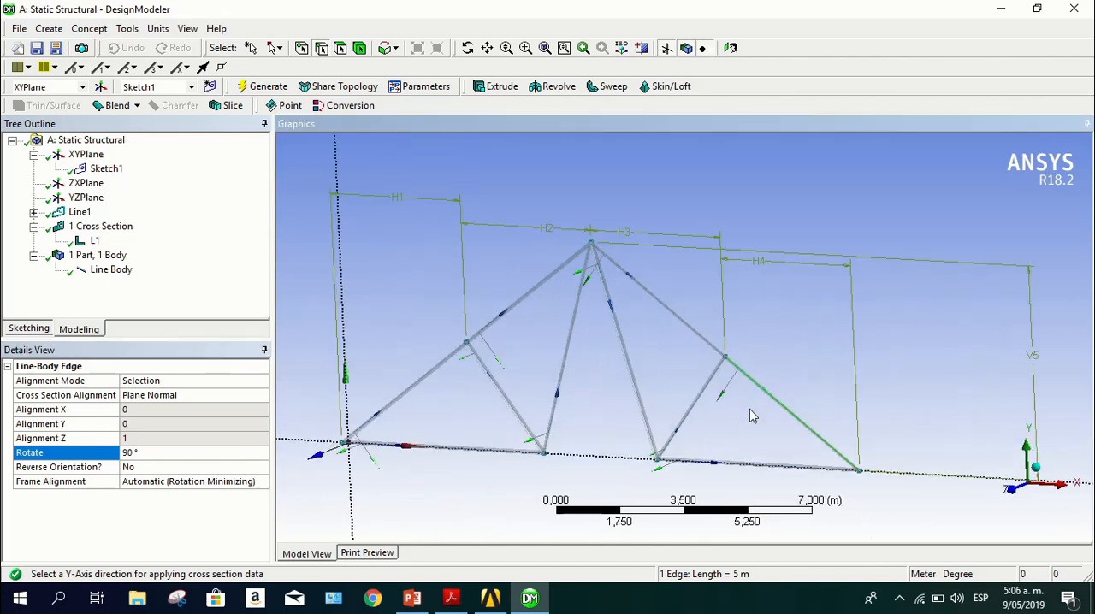
scroll(885, 399, up, 4)
middle_drag(901, 386, 739, 398)
scroll(721, 453, up, 3)
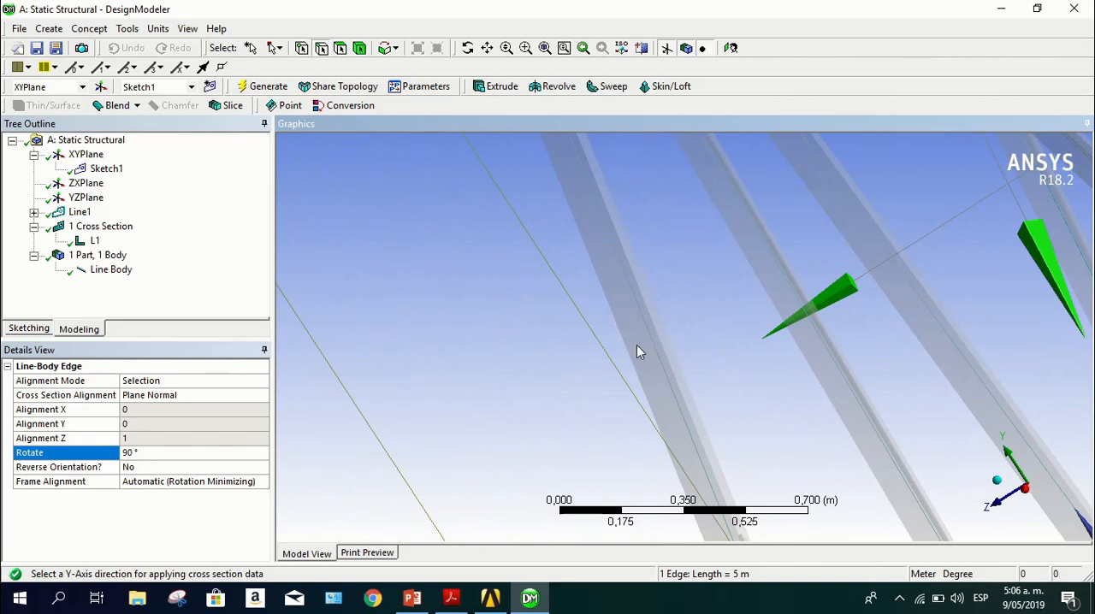
scroll(738, 334, down, 15)
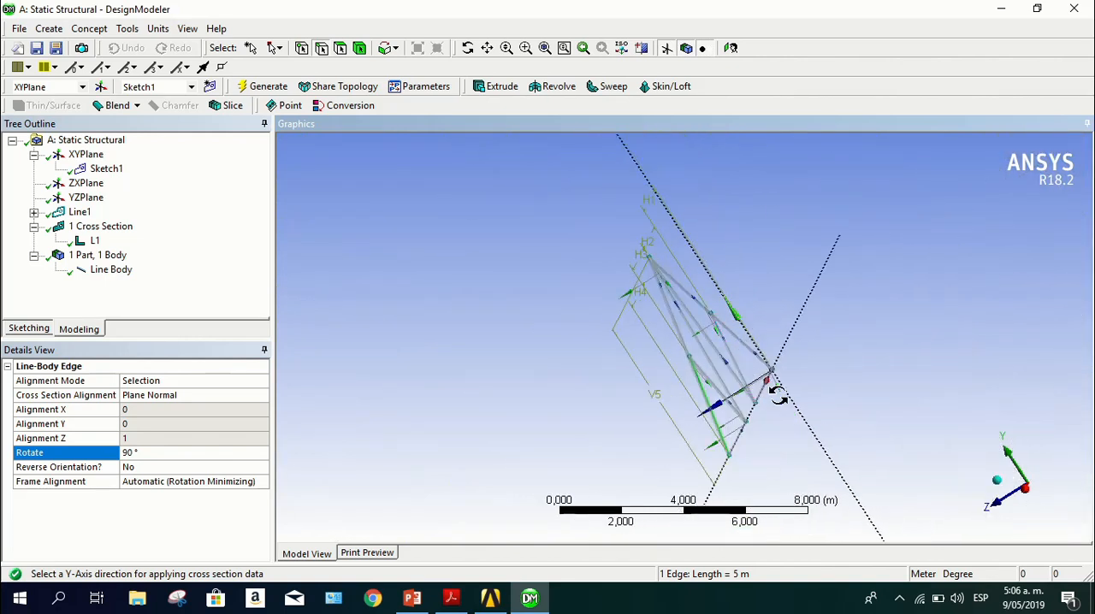
middle_drag(776, 395, 914, 376)
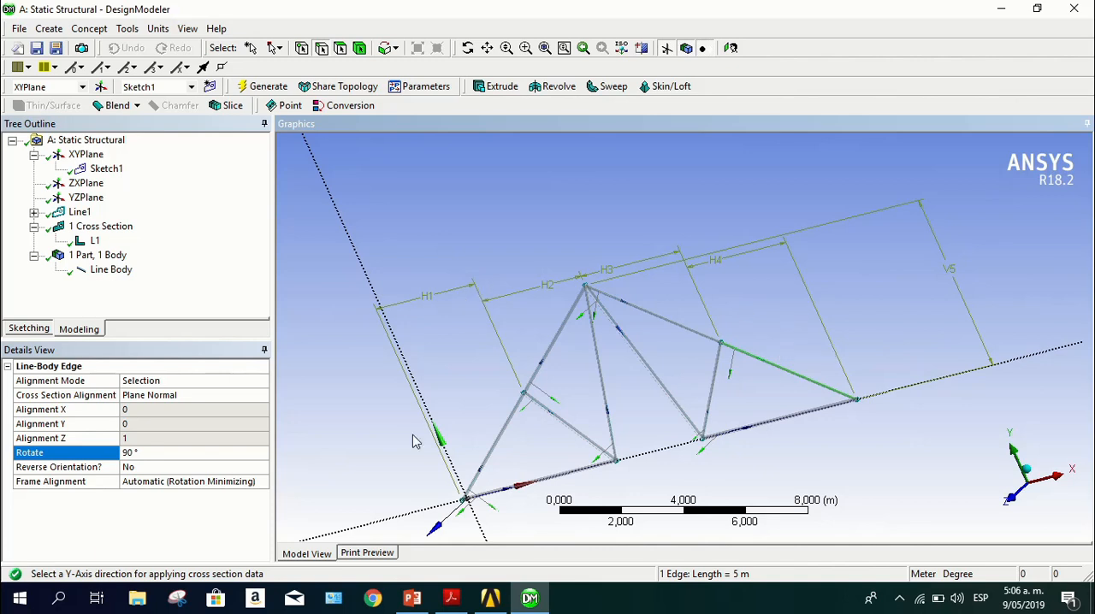
middle_drag(423, 423, 472, 290)
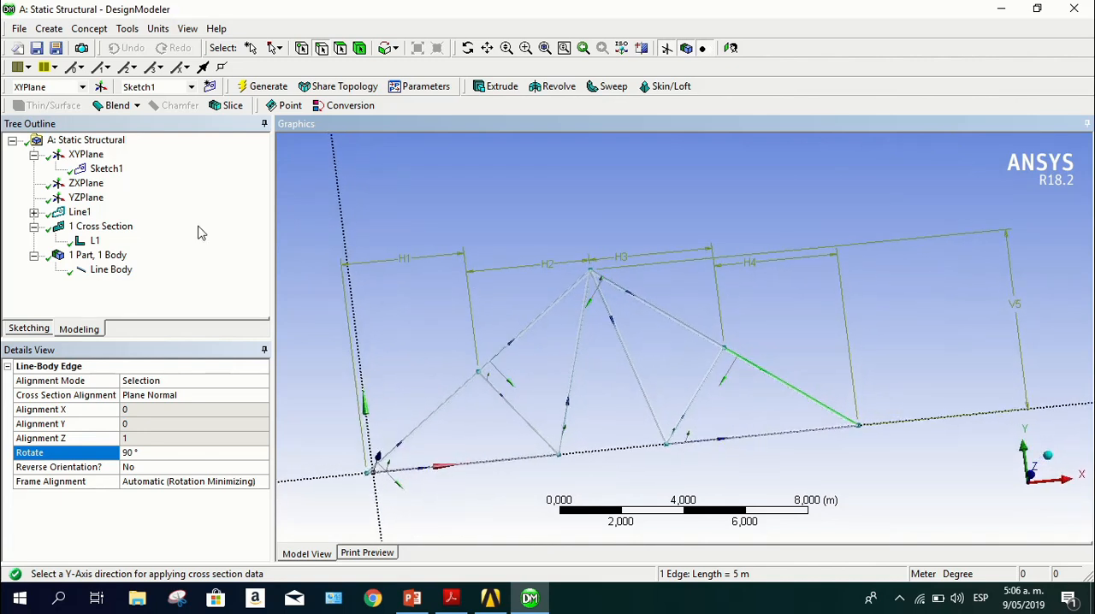
click(243, 289)
mouse_move(1092, 1)
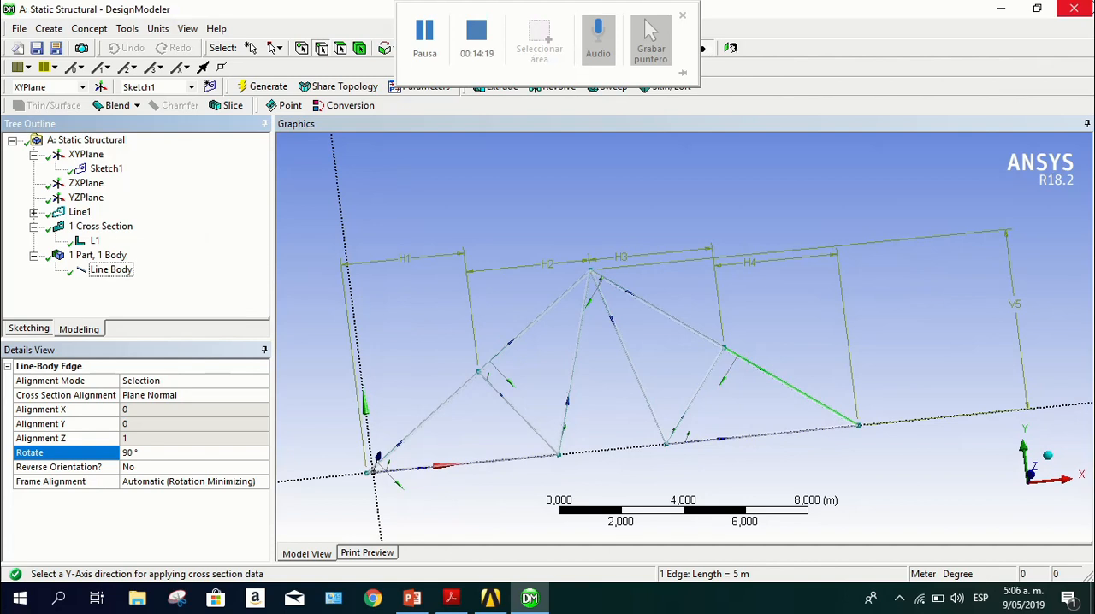
scroll(782, 281, down, 2)
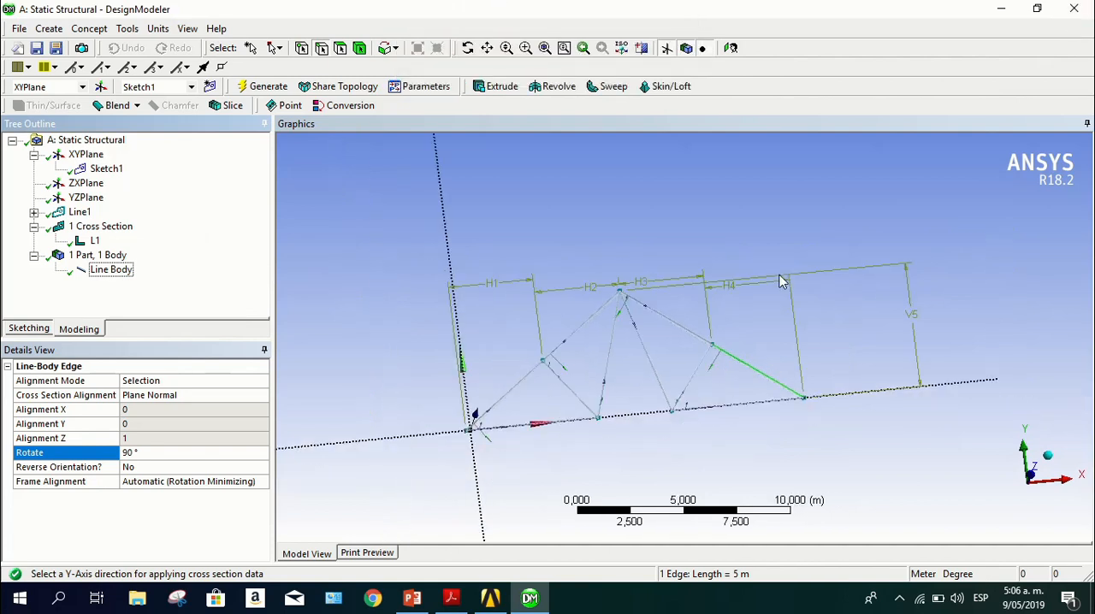
click(1020, 482)
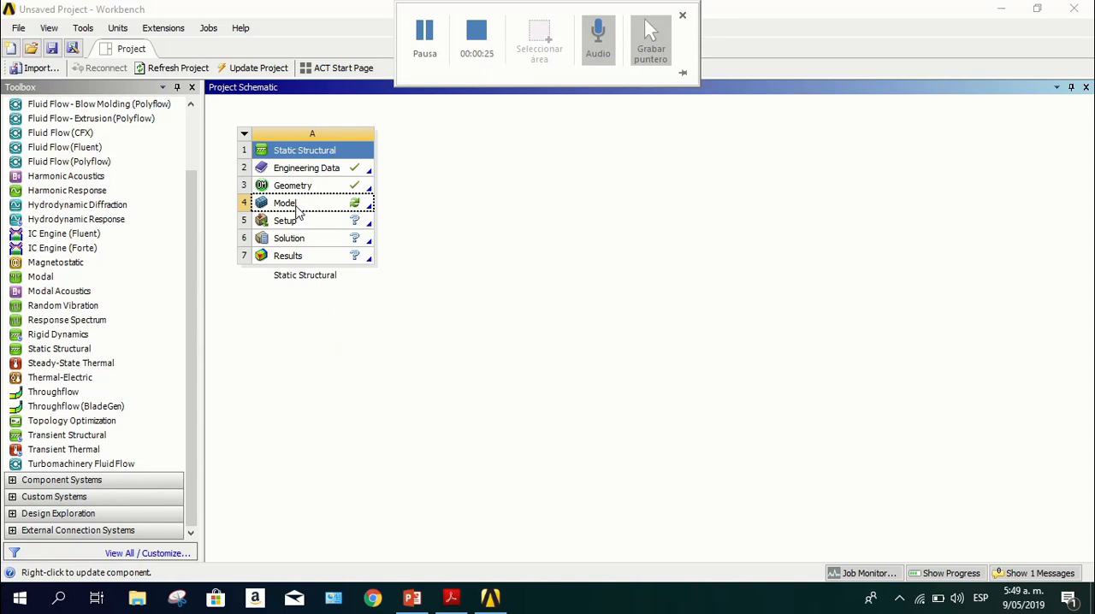
Switch to Workbench, open the Static Structural system's Model cell in Mechanical, and view the truss facing the XY plane
double_click(298, 211)
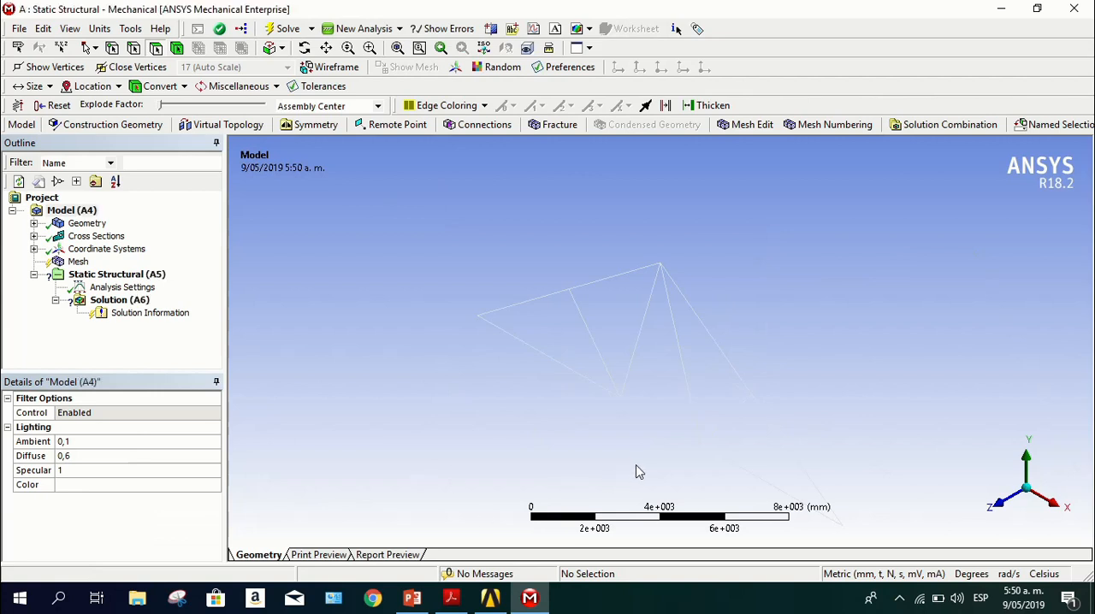
middle_drag(636, 466, 543, 369)
middle_drag(565, 317, 443, 308)
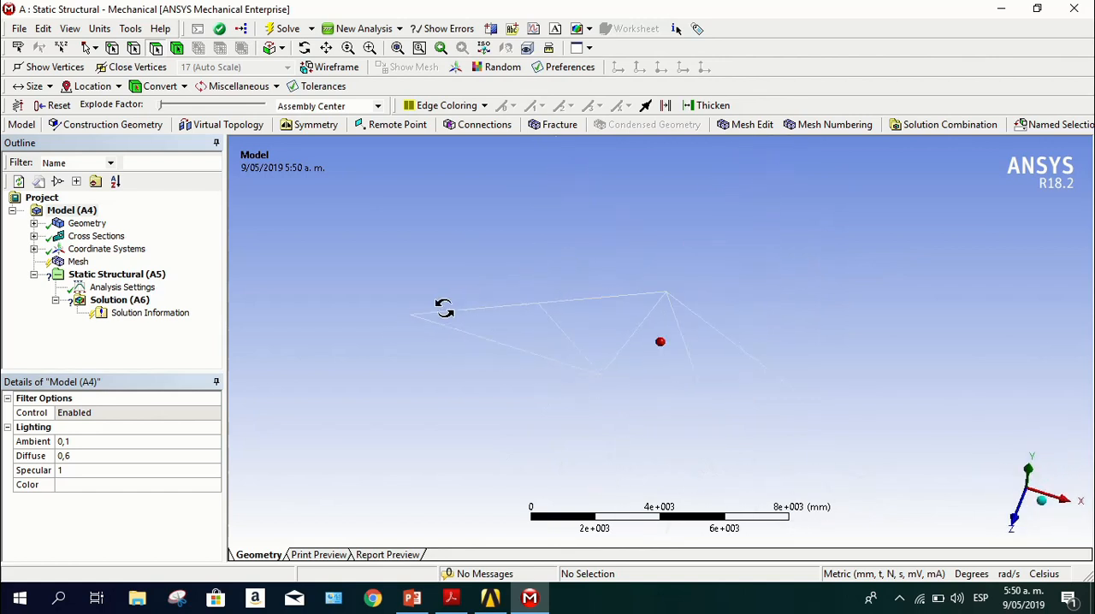
click(1014, 518)
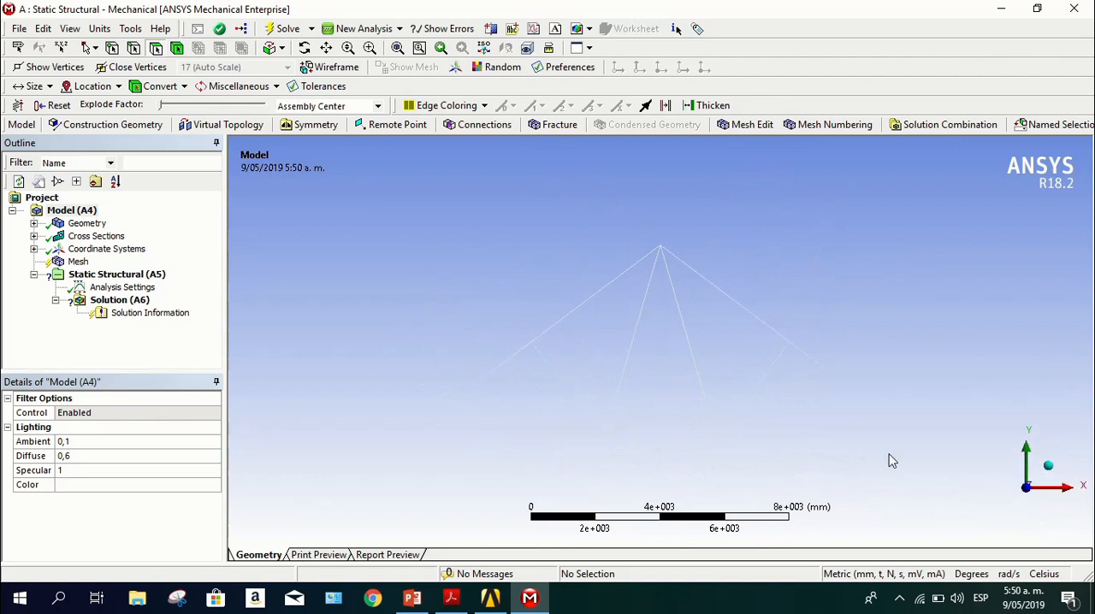
Display the truss's line bodies with their cross section solids
scroll(807, 360, down, 3)
scroll(760, 366, up, 6)
middle_drag(827, 351, 761, 369)
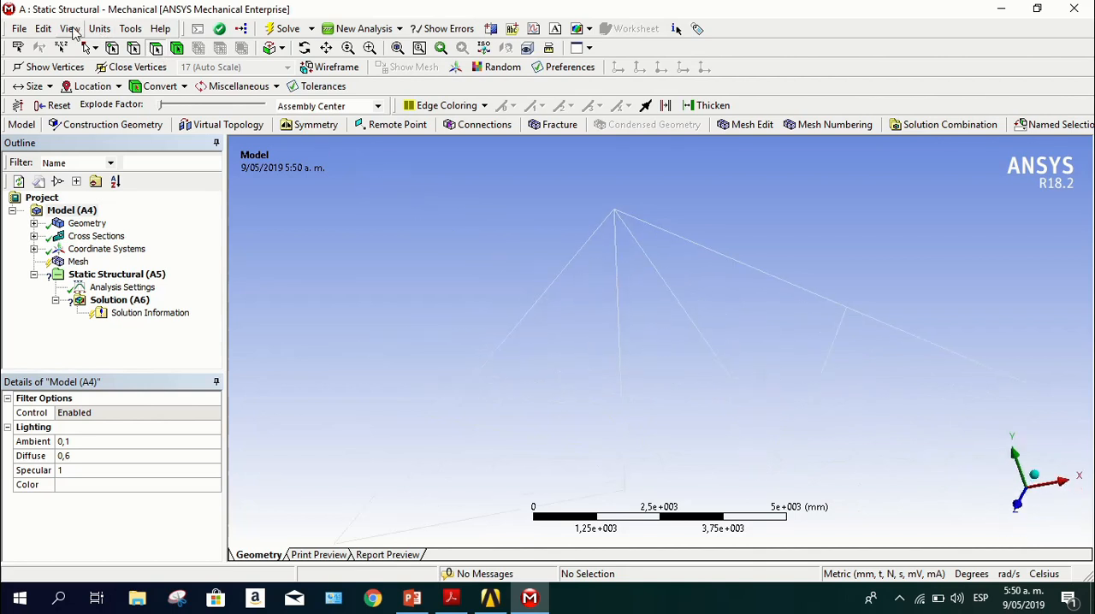
click(74, 31)
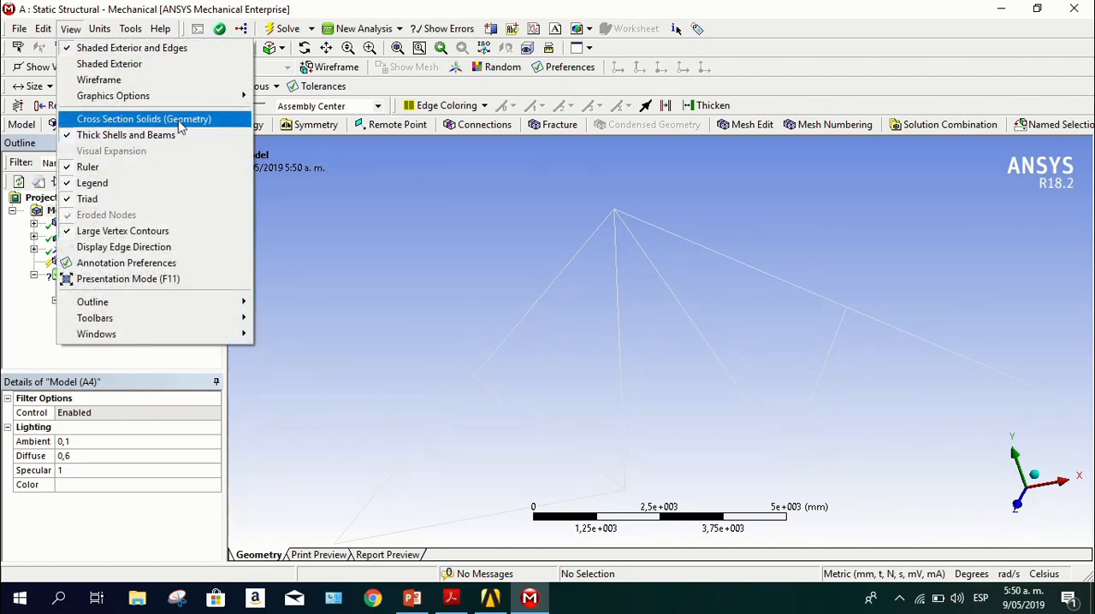
click(180, 122)
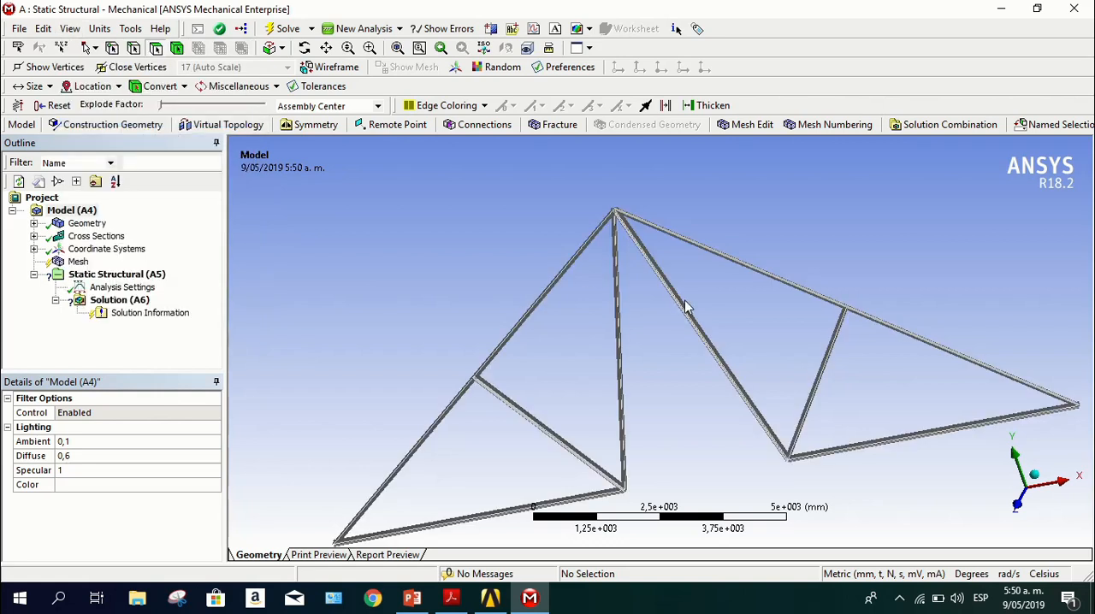
Examine the orientation of the L sections on the truss members from several angles, ending facing the XY plane
middle_drag(764, 337, 646, 309)
scroll(676, 339, up, 8)
scroll(645, 306, down, 2)
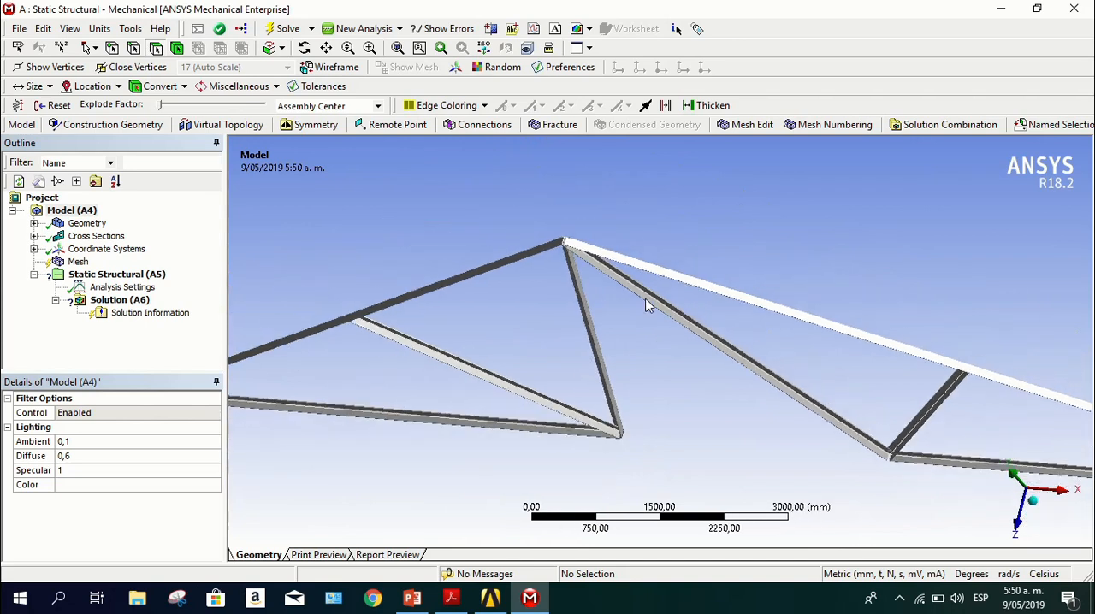
middle_drag(829, 323, 663, 261)
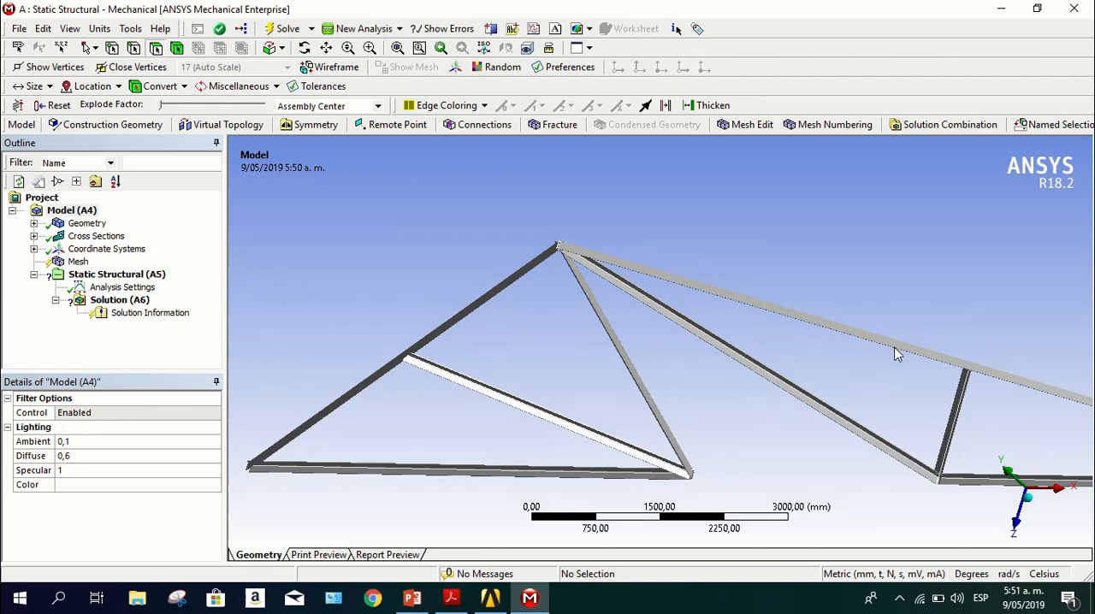
mouse_move(898, 351)
middle_down()
mouse_move(916, 337)
mouse_move(904, 349)
middle_up()
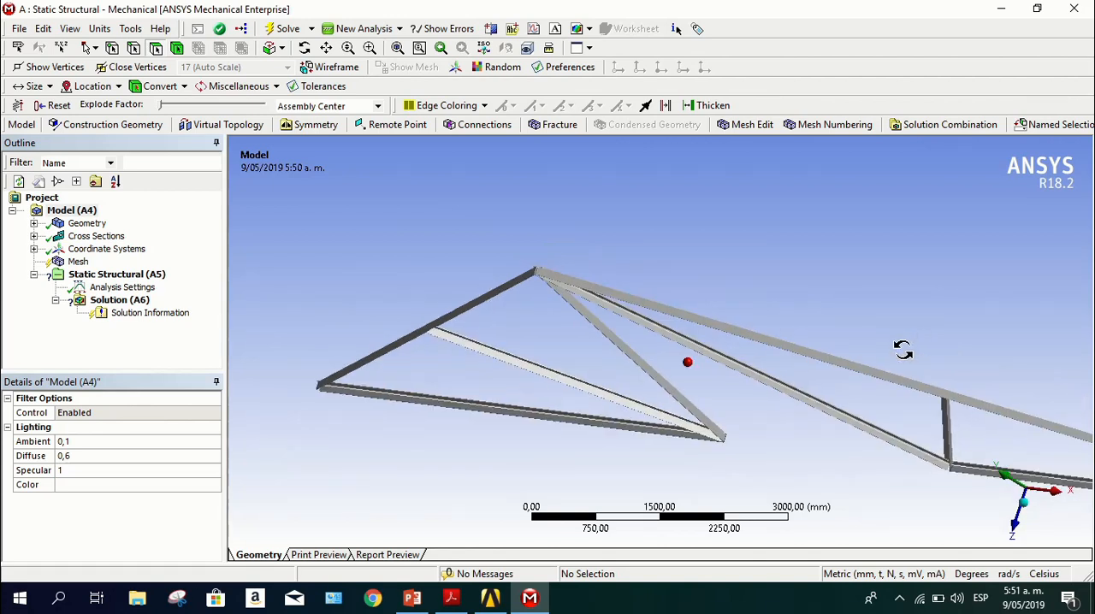
scroll(629, 346, down, 2)
scroll(629, 347, up, 8)
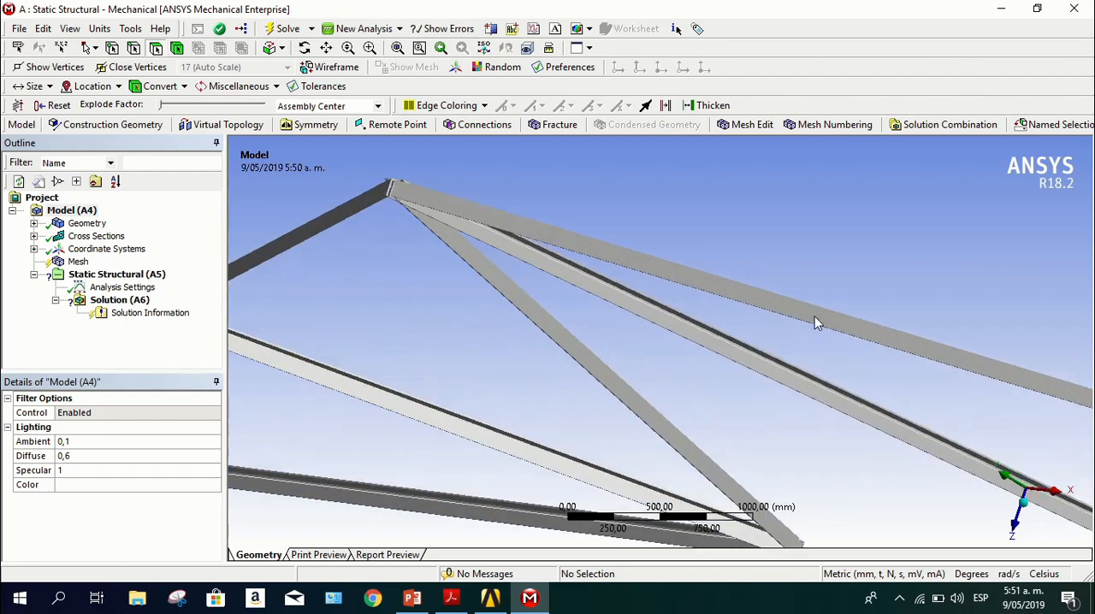
scroll(800, 325, down, 2)
middle_drag(811, 301, 802, 311)
scroll(801, 311, down, 8)
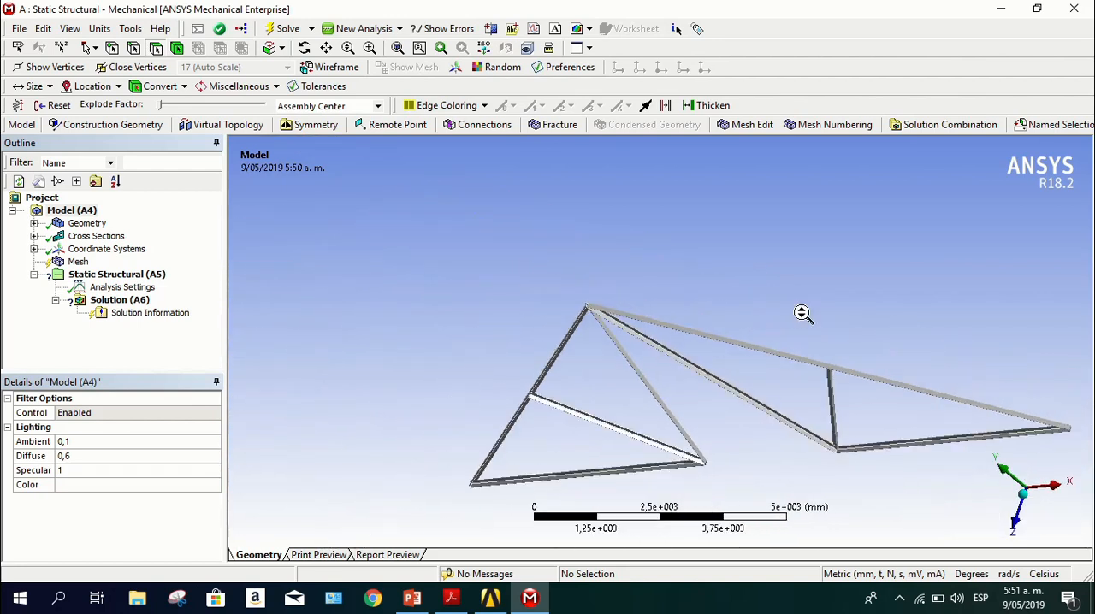
middle_drag(743, 351, 798, 301)
click(1026, 501)
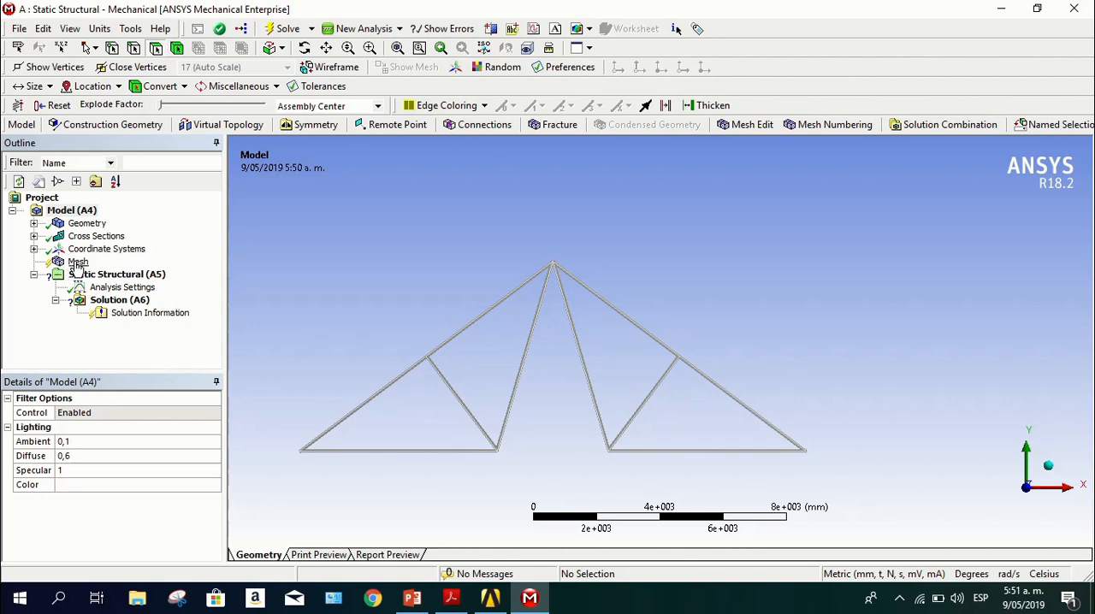
Set the mesh's relevance center to Fine and generate the mesh
click(77, 262)
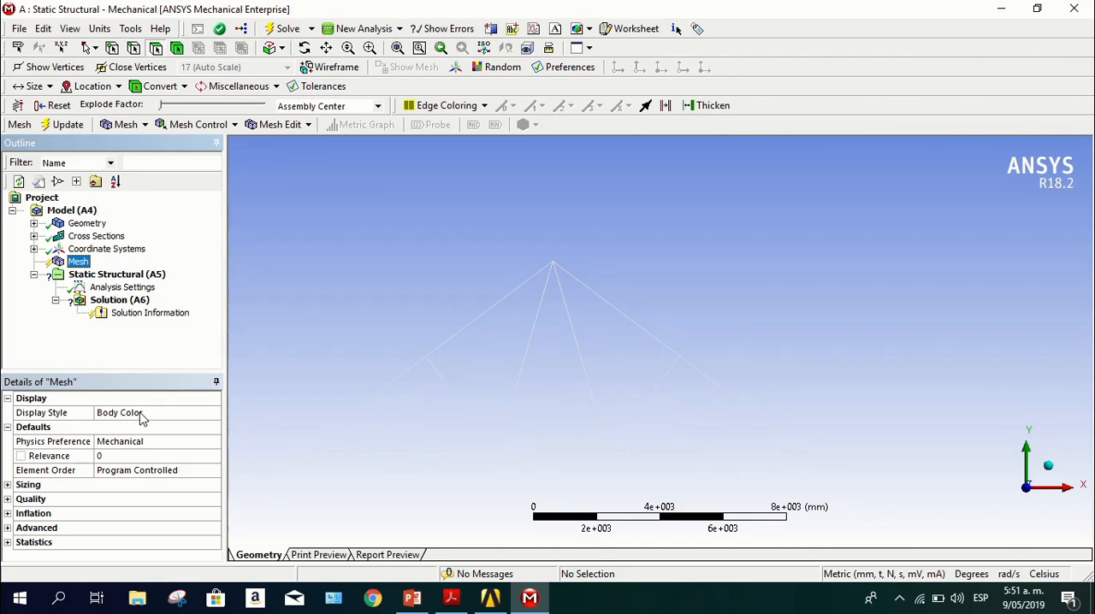
click(8, 485)
scroll(13, 483, down, 1)
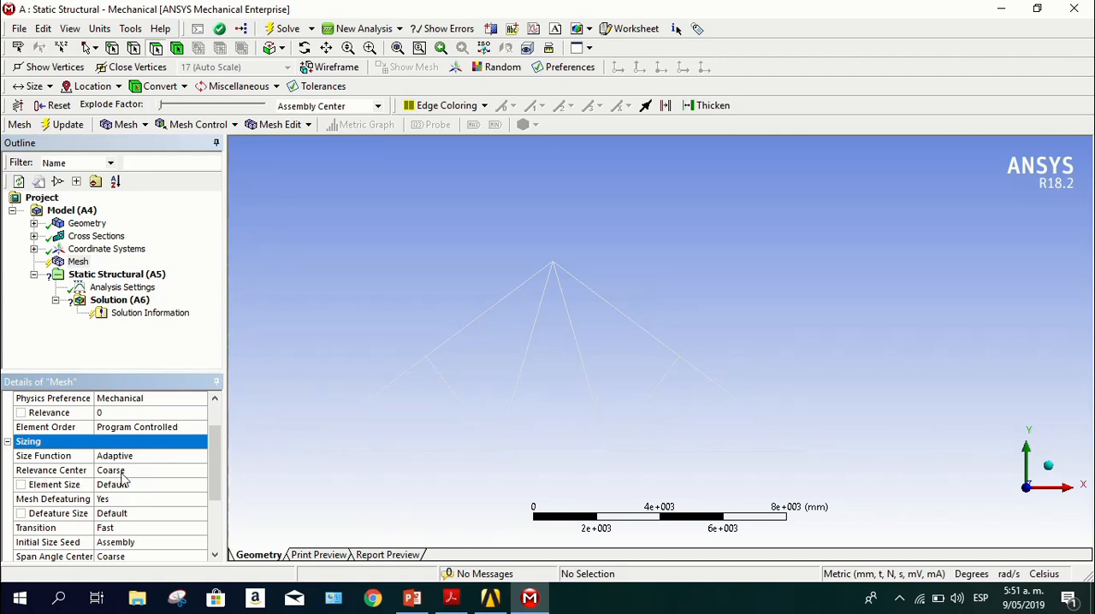
click(126, 469)
click(202, 470)
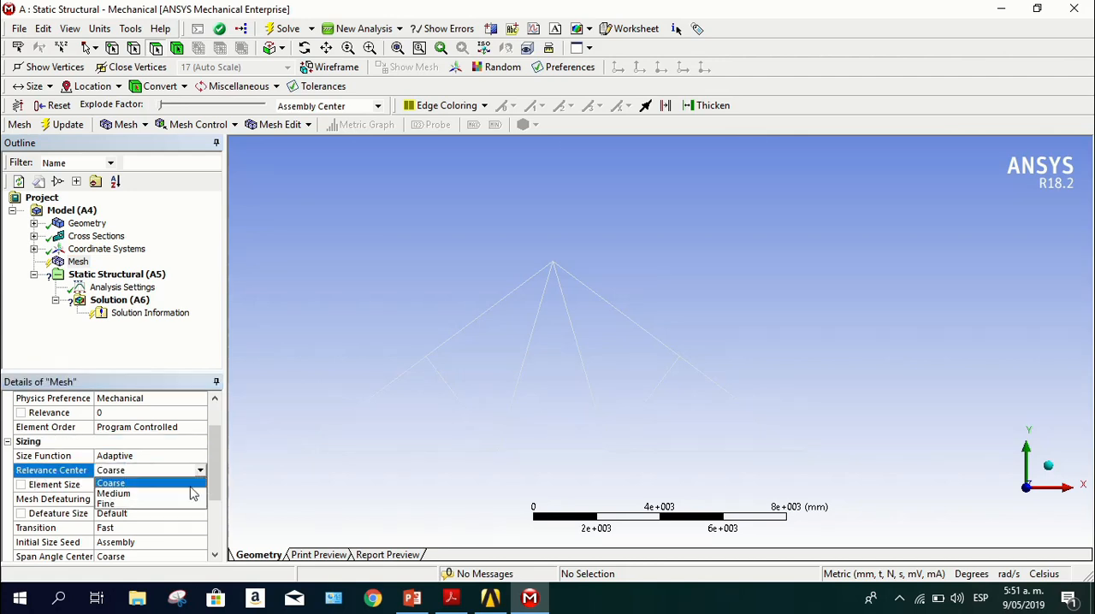
click(170, 505)
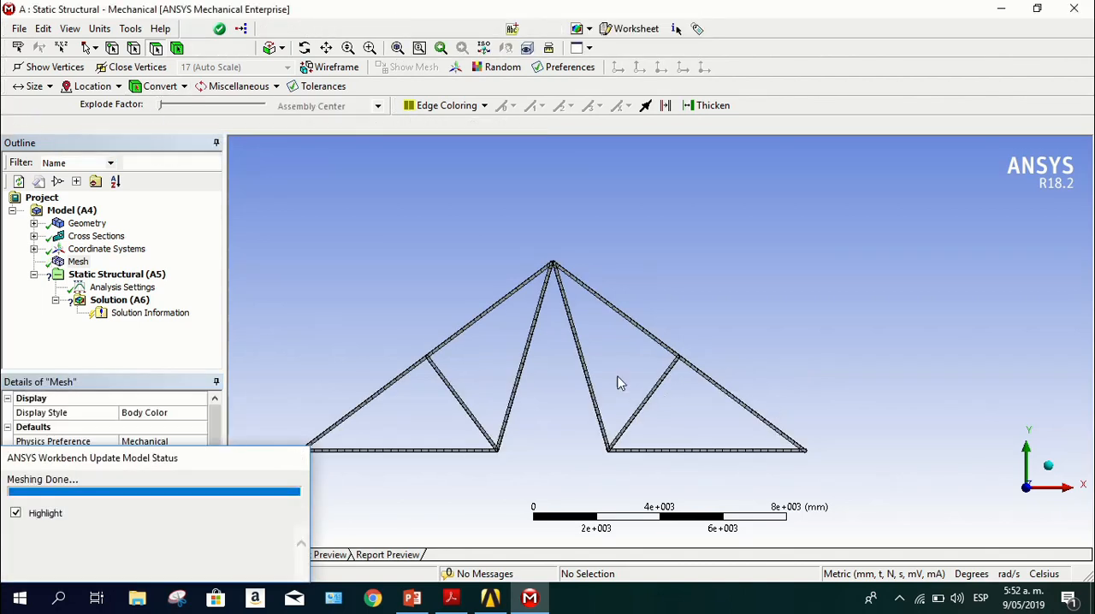
Examine the element divisions of the generated mesh along the truss members, up close and as a whole
ctrl+middle_drag(619, 385, 667, 351)
scroll(667, 351, up, 10)
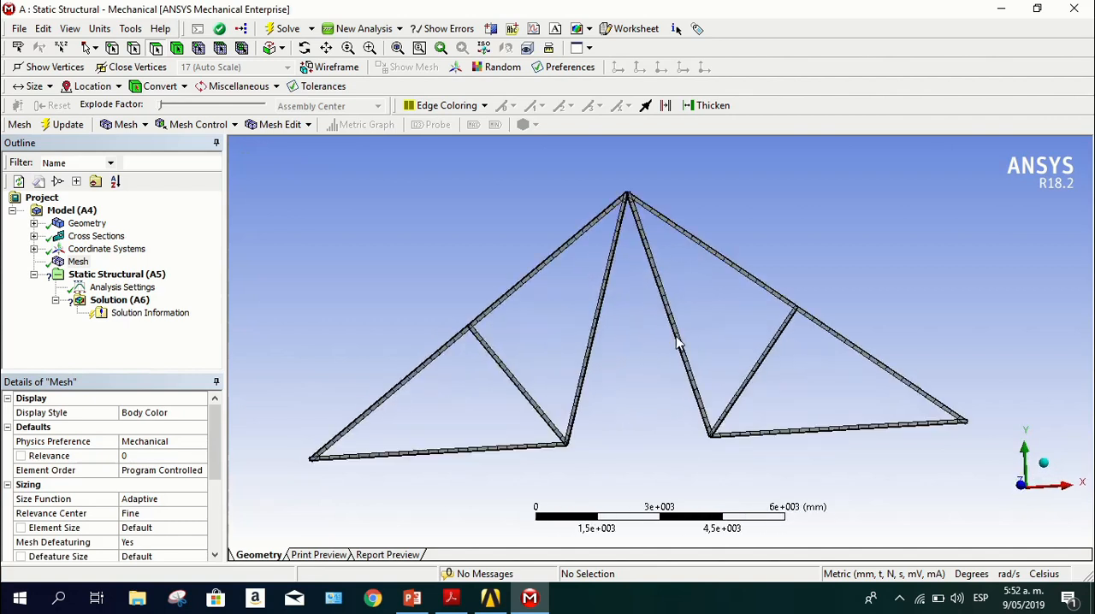
scroll(675, 337, up, 2)
middle_drag(774, 368, 717, 392)
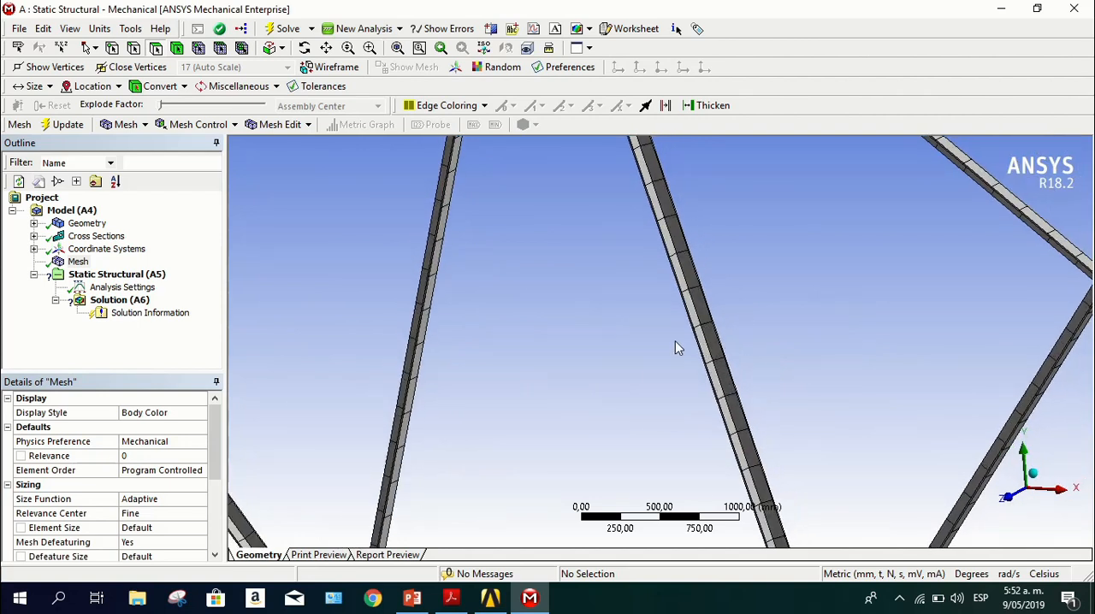
scroll(692, 454, down, 3)
scroll(695, 452, down, 2)
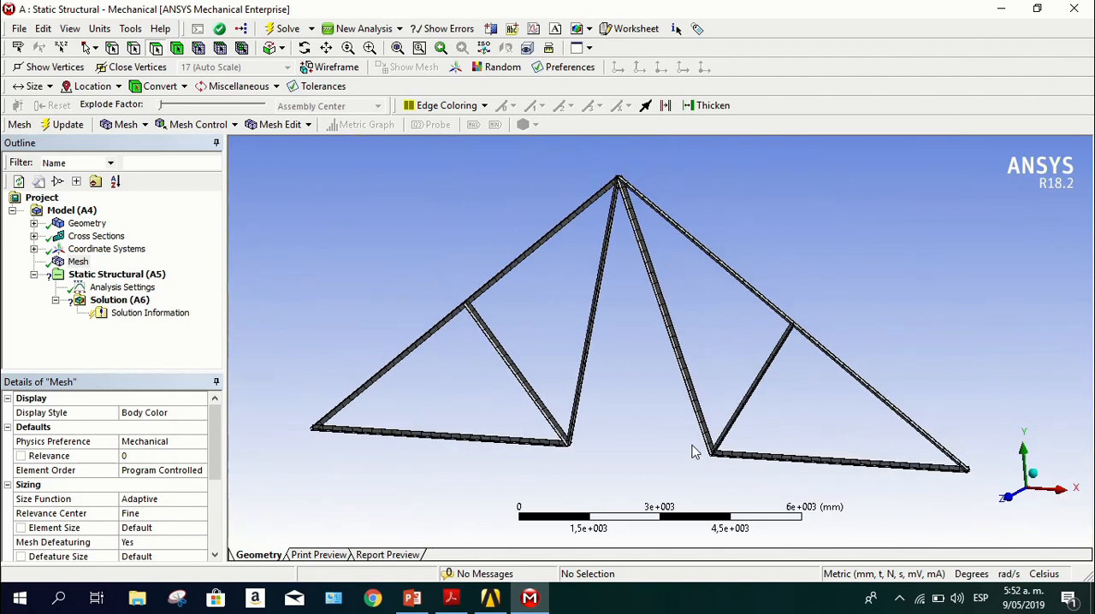
scroll(695, 451, up, 1)
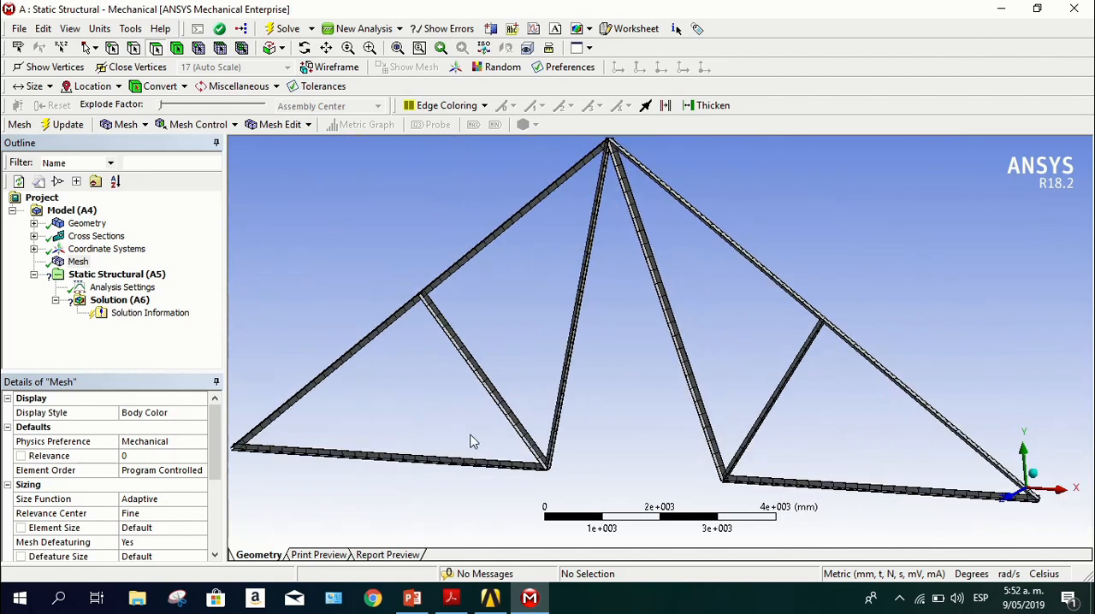
scroll(648, 452, down, 3)
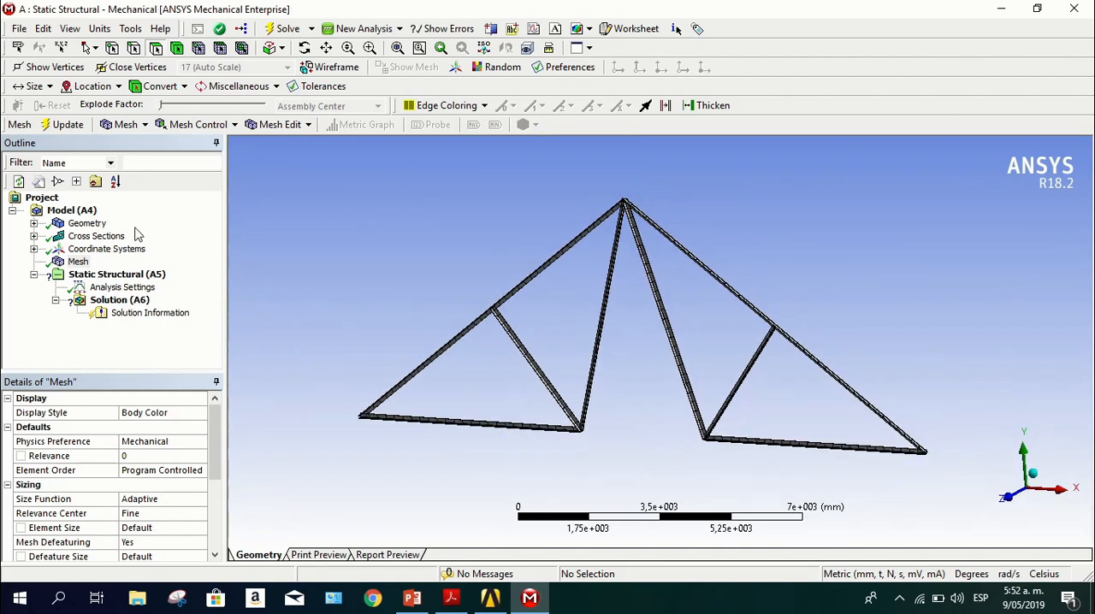
Select the Static Structural environment and consult the practice PDF in Acrobat Reader for its supports and forces, returning to Mechanical
click(95, 276)
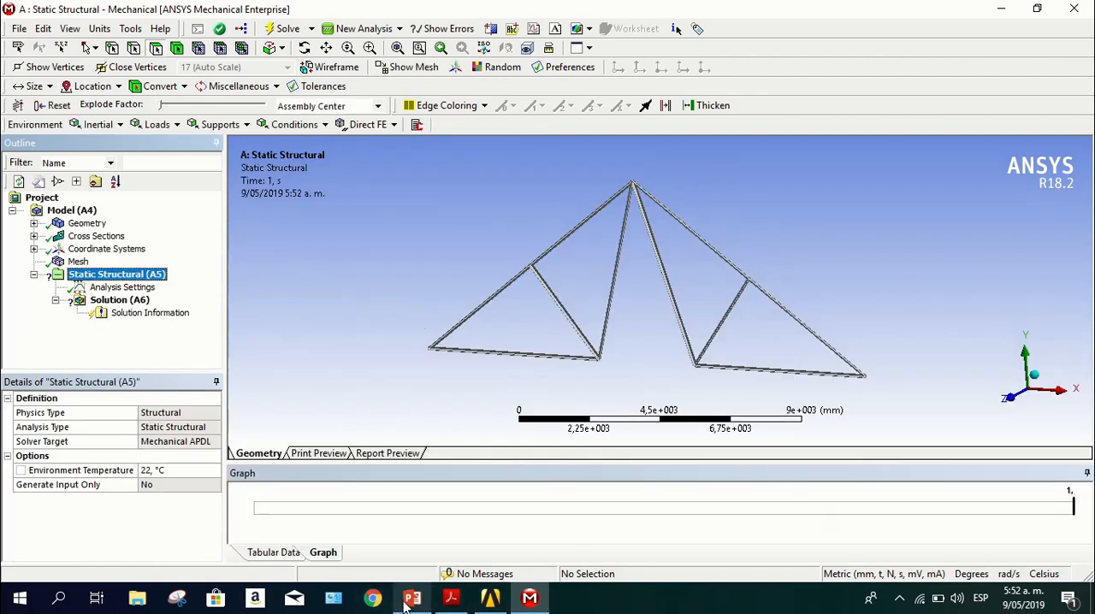
mouse_move(412, 606)
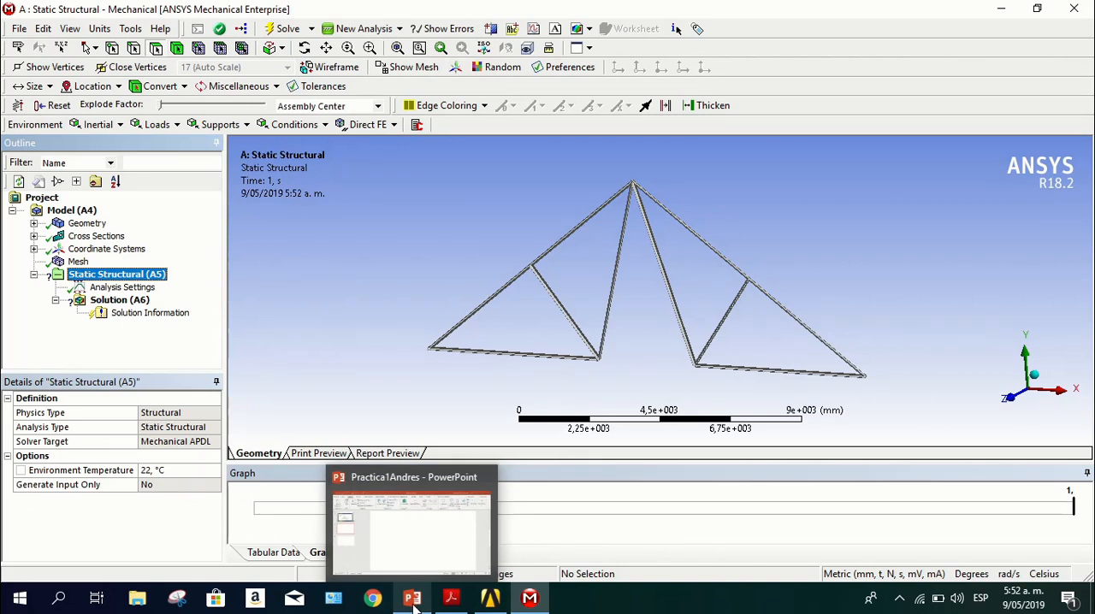
click(450, 598)
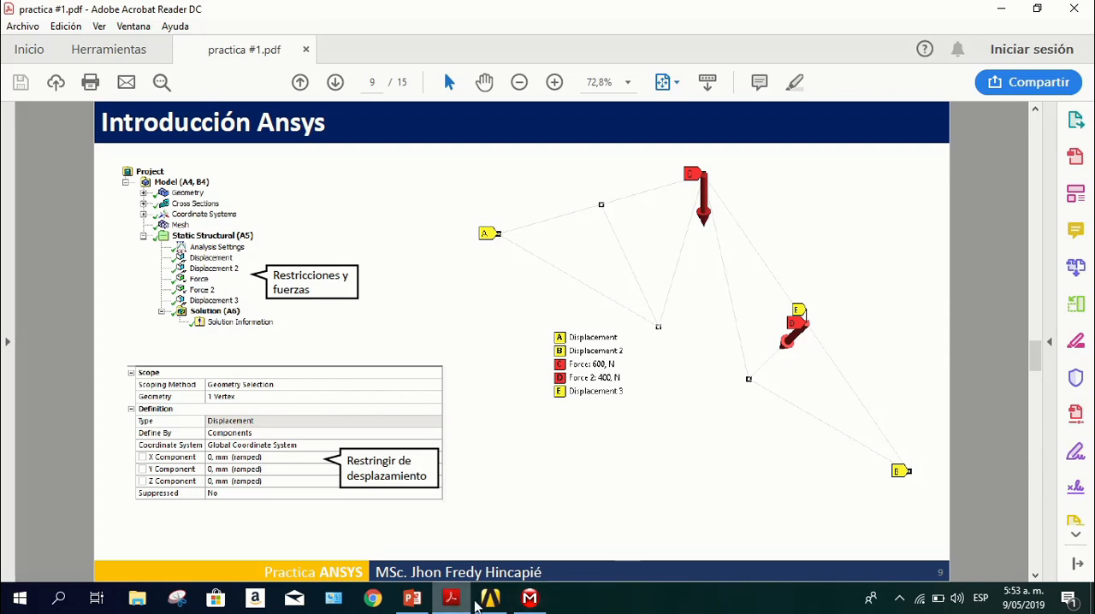
click(527, 601)
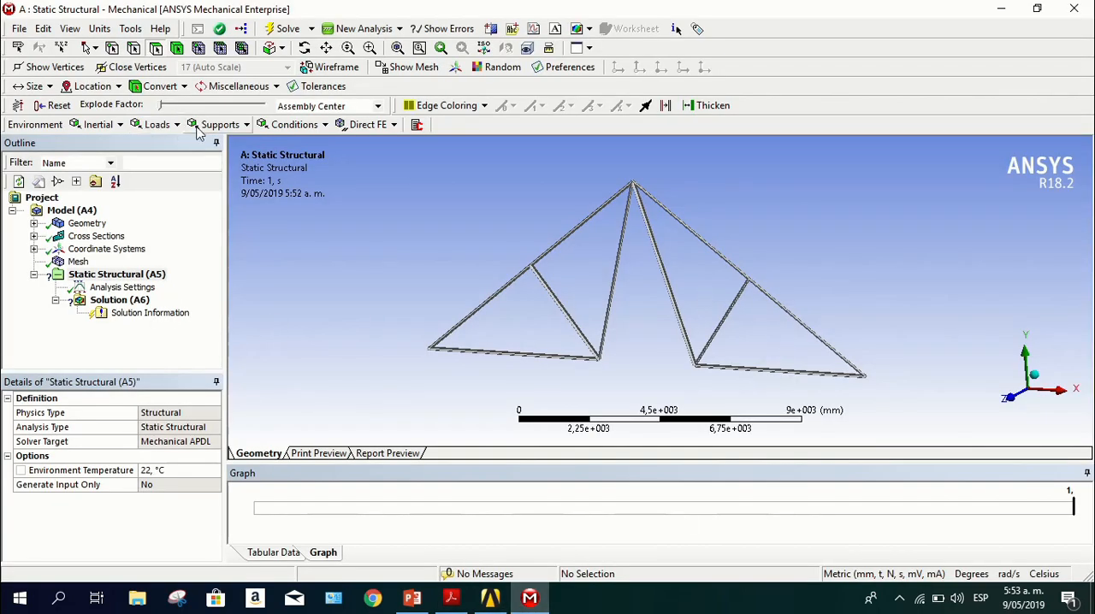
Add a Displacement support to the Static Structural analysis, scoped to the vertex at the truss's left end
click(104, 275)
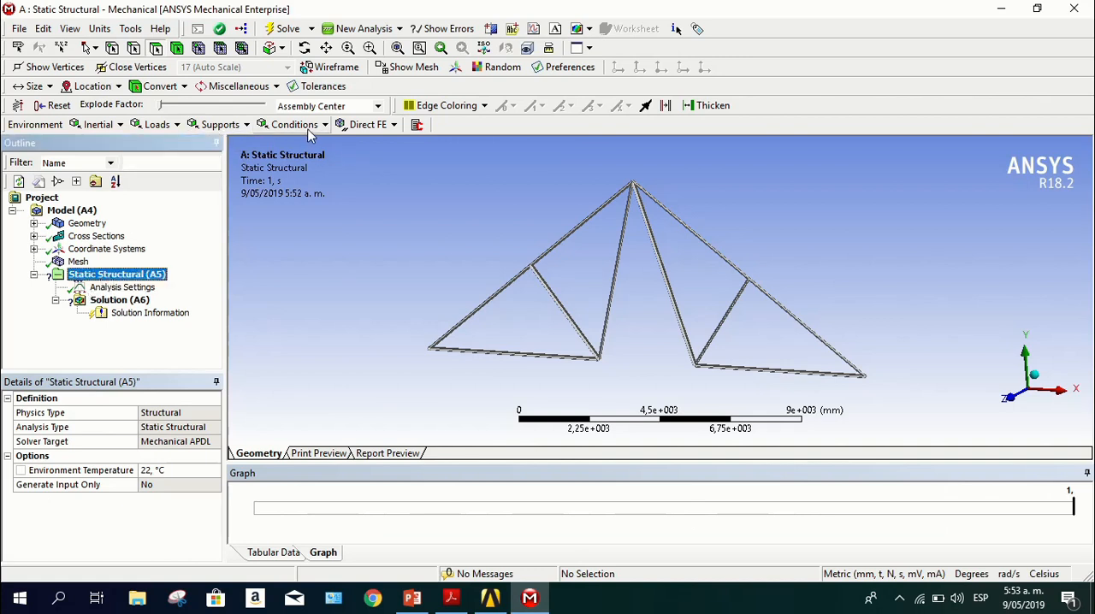
click(219, 125)
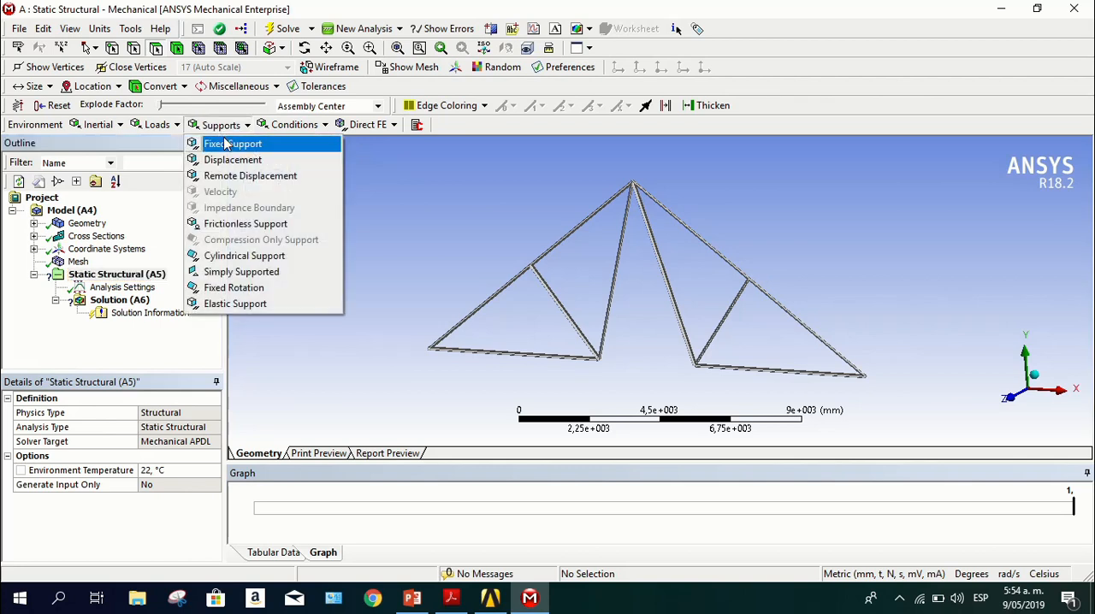
click(227, 161)
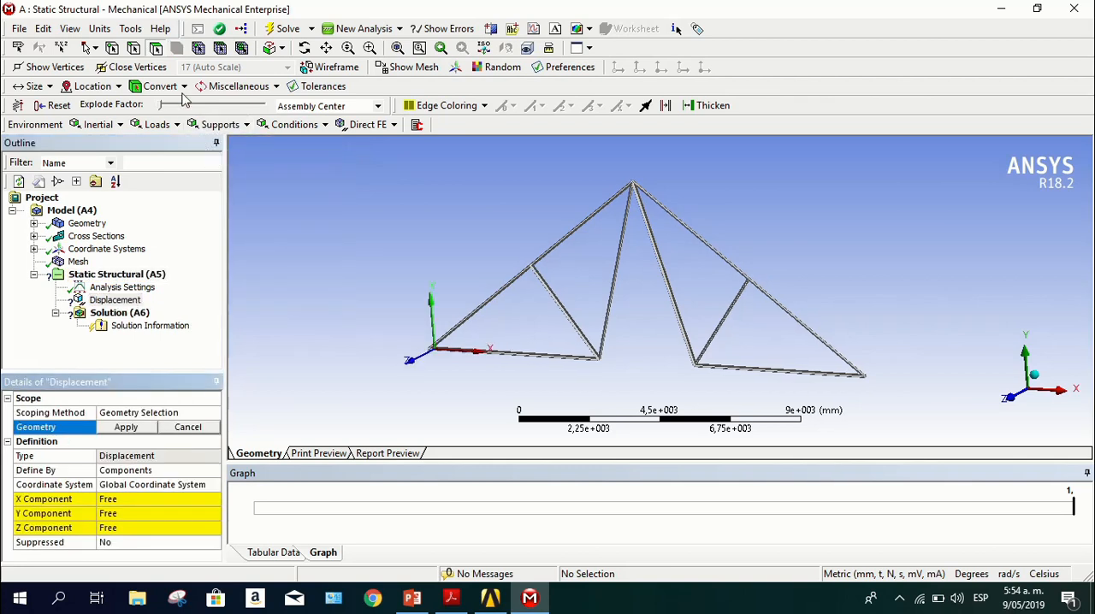
click(113, 49)
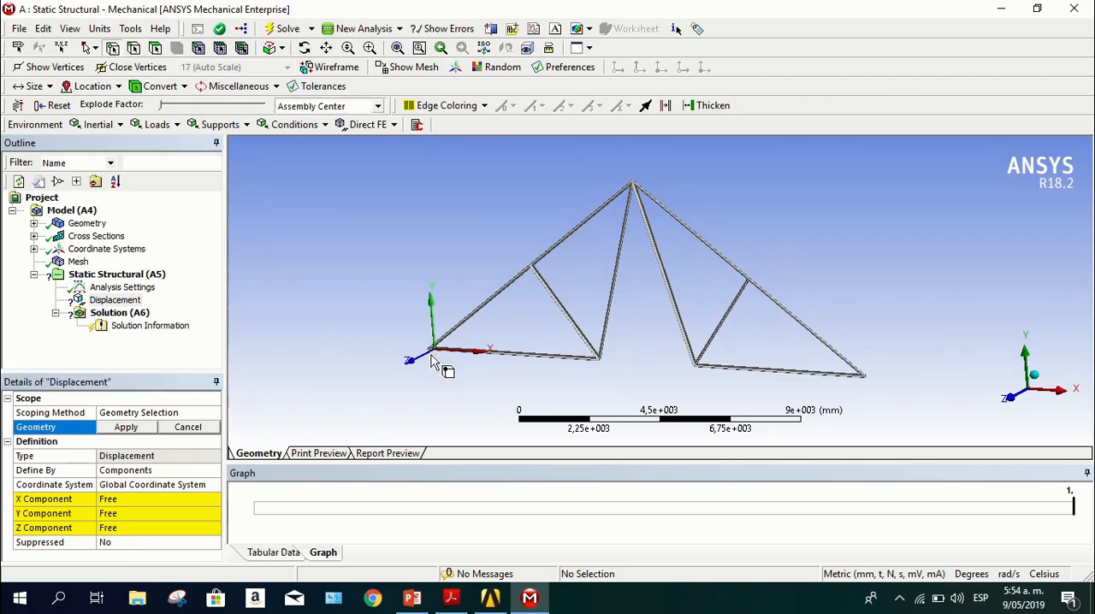
middle_drag(440, 361, 455, 337)
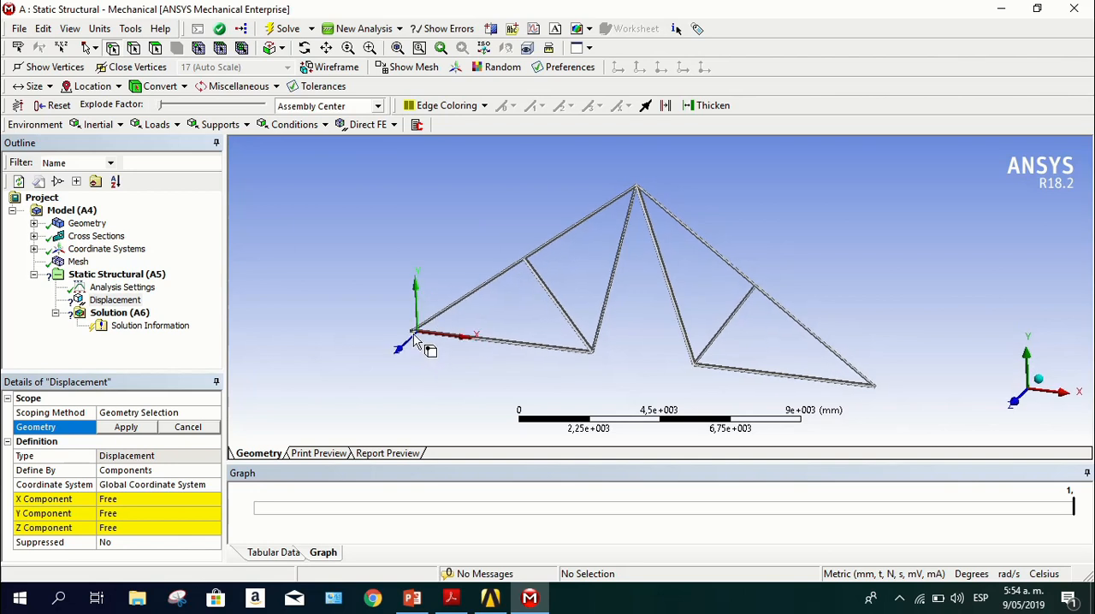
click(415, 331)
click(127, 427)
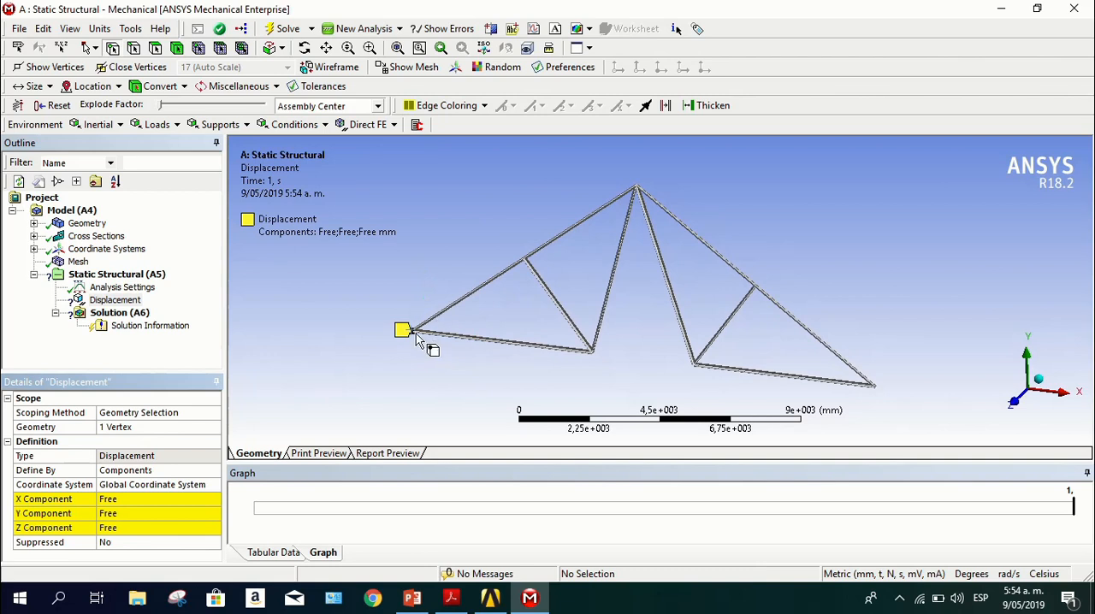
Set the X, Y and Z components of the left end's displacement to 0 mm
click(117, 501)
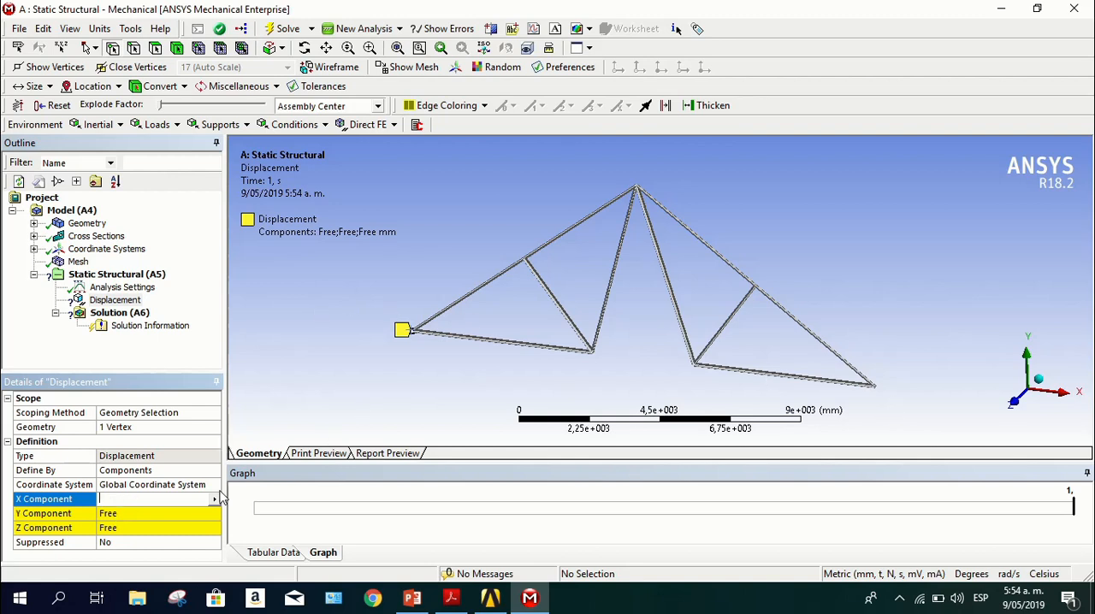
text(0)
click(174, 516)
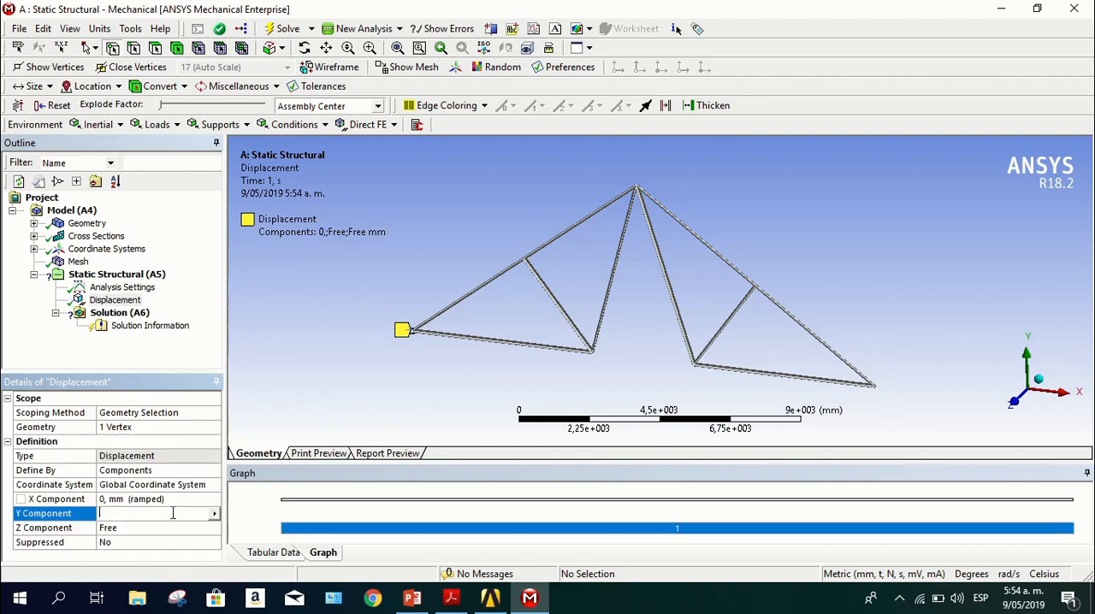
text(0)
click(171, 529)
text(0)
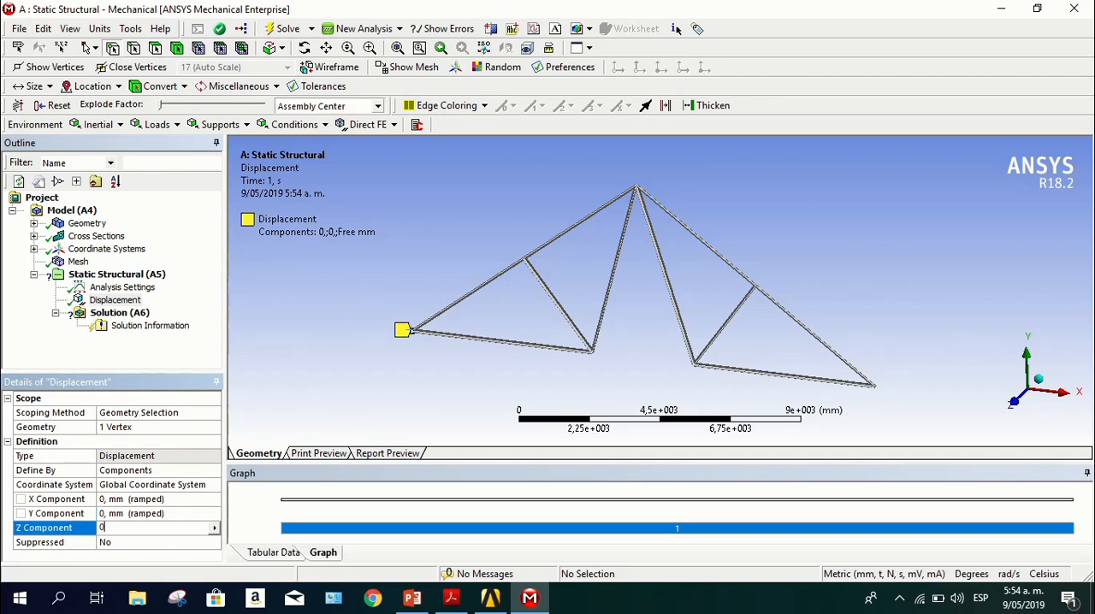
key(Return)
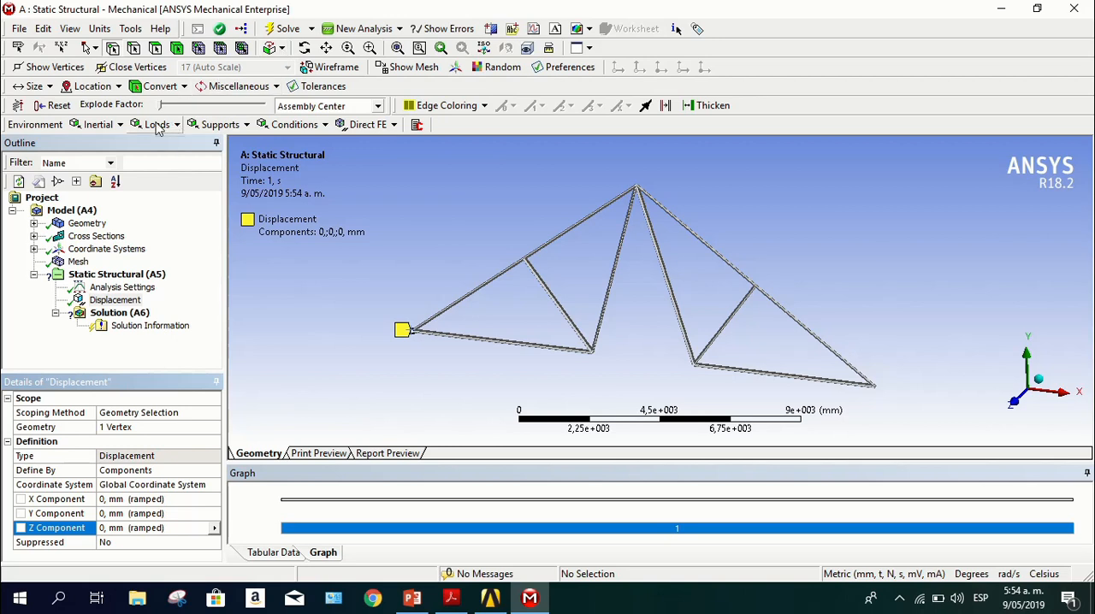
Add a second Displacement support to the Static Structural analysis, scoped to the vertex at the truss's right end
click(218, 124)
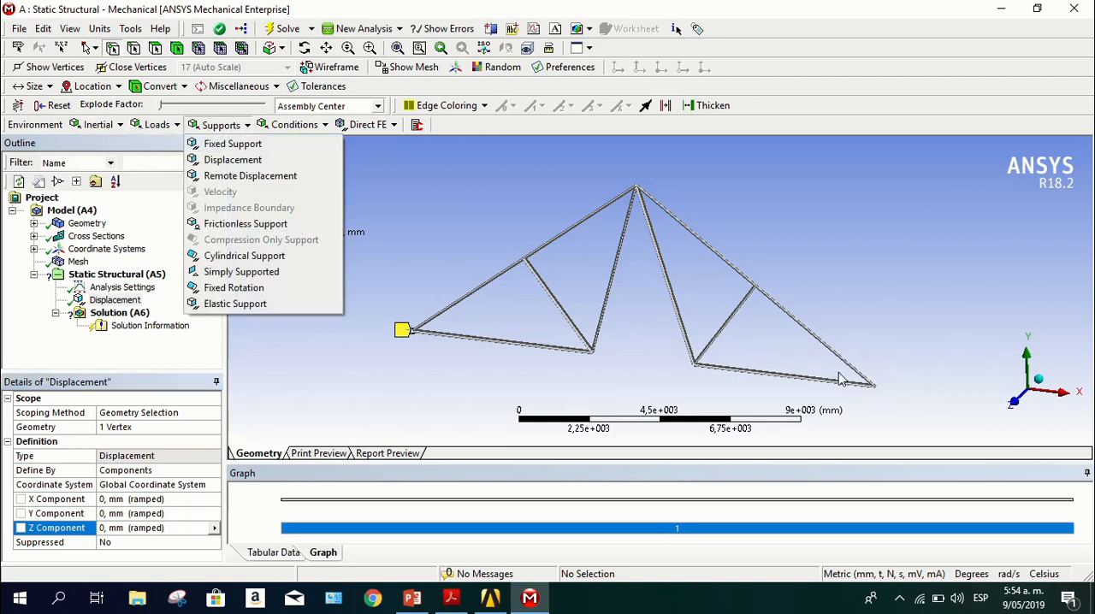
click(290, 164)
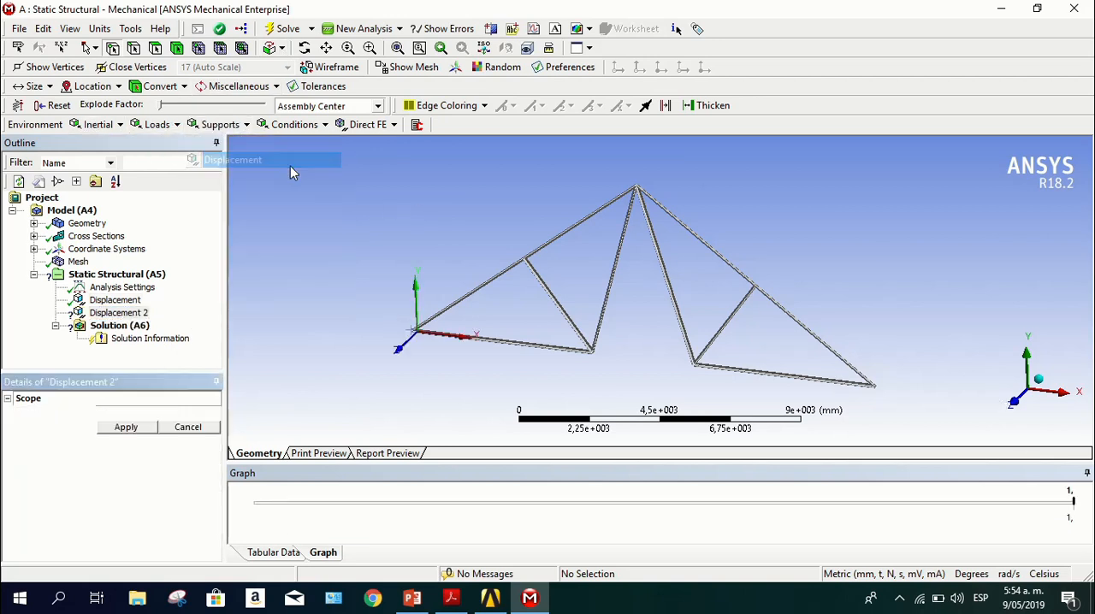
click(873, 387)
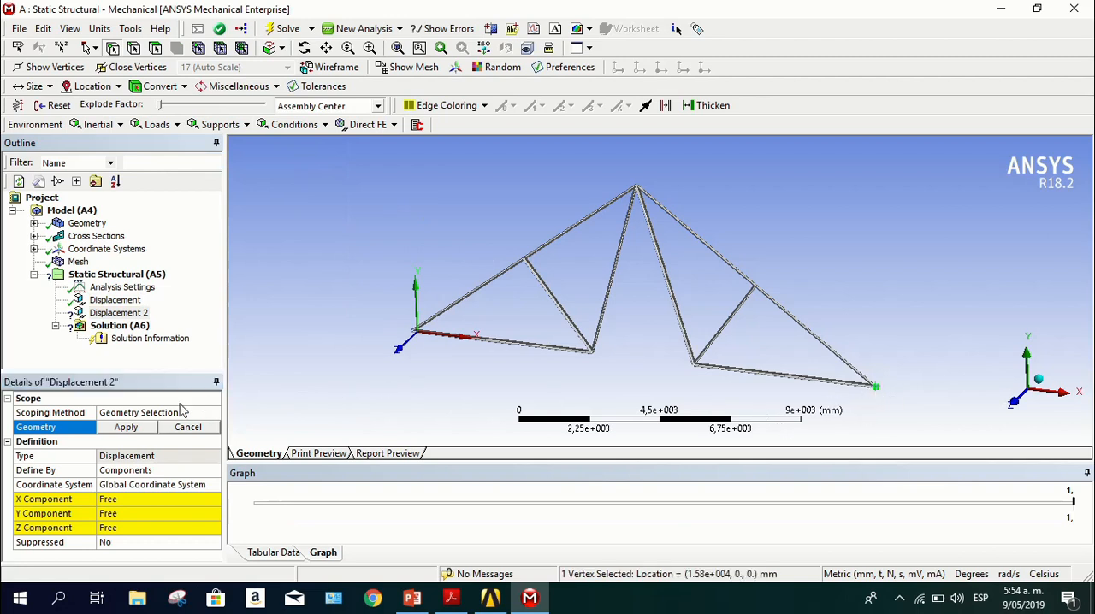
click(125, 427)
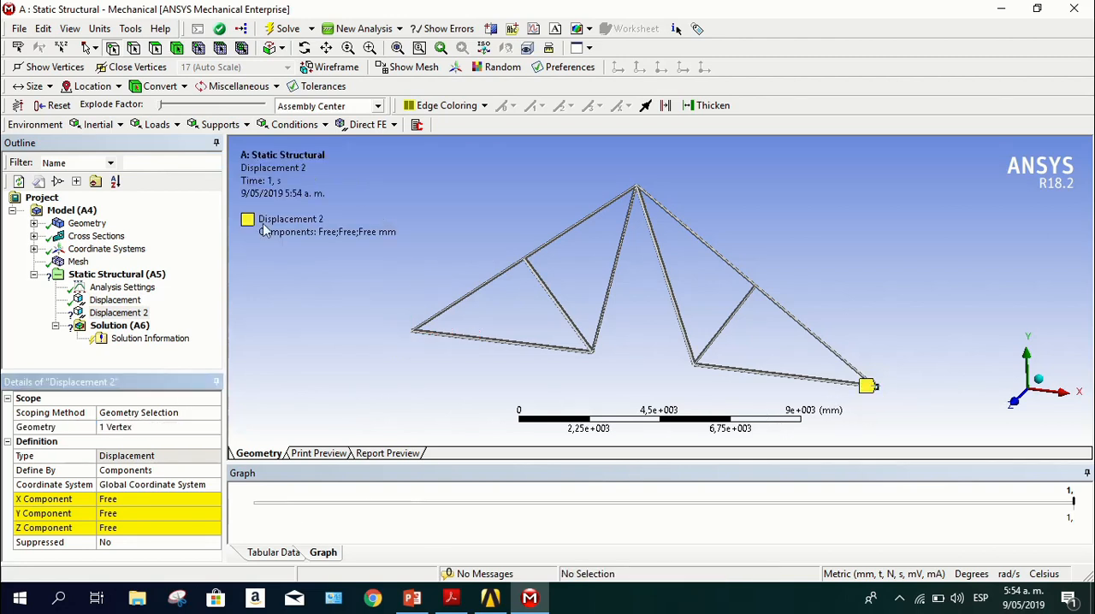
Set the X, Y and Z components of the right end's displacement to 0 mm
click(124, 497)
text(0)
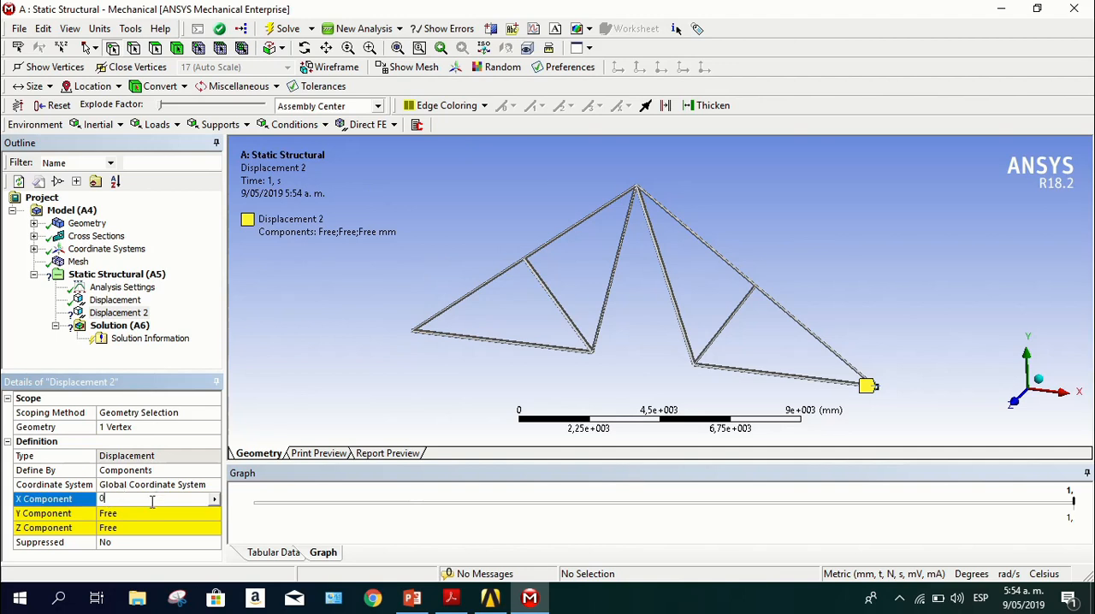
click(153, 511)
text(0)
click(154, 530)
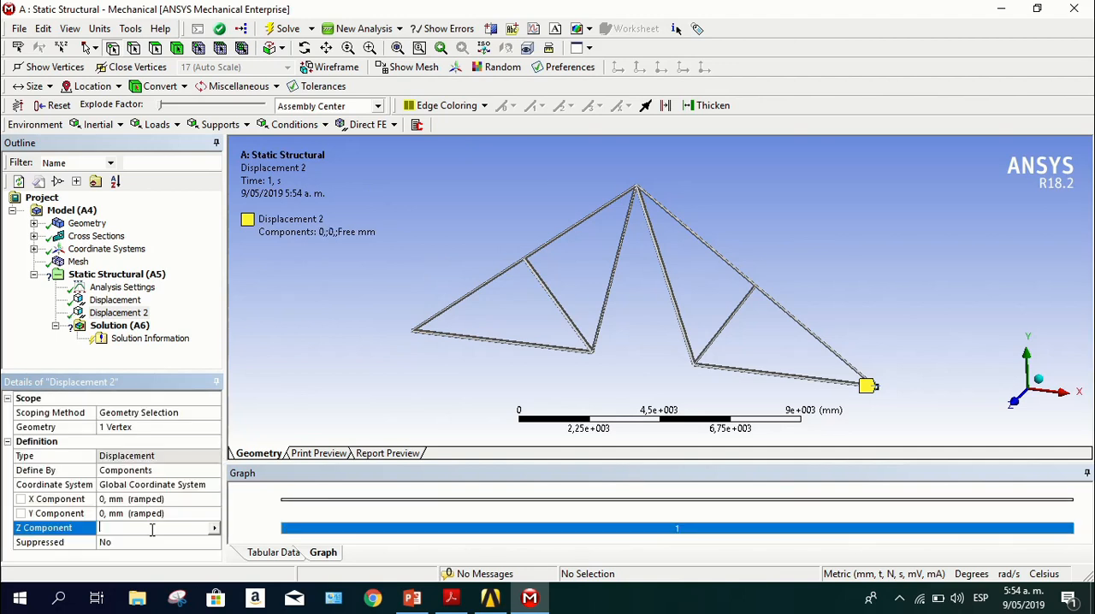
text(0)
click(367, 361)
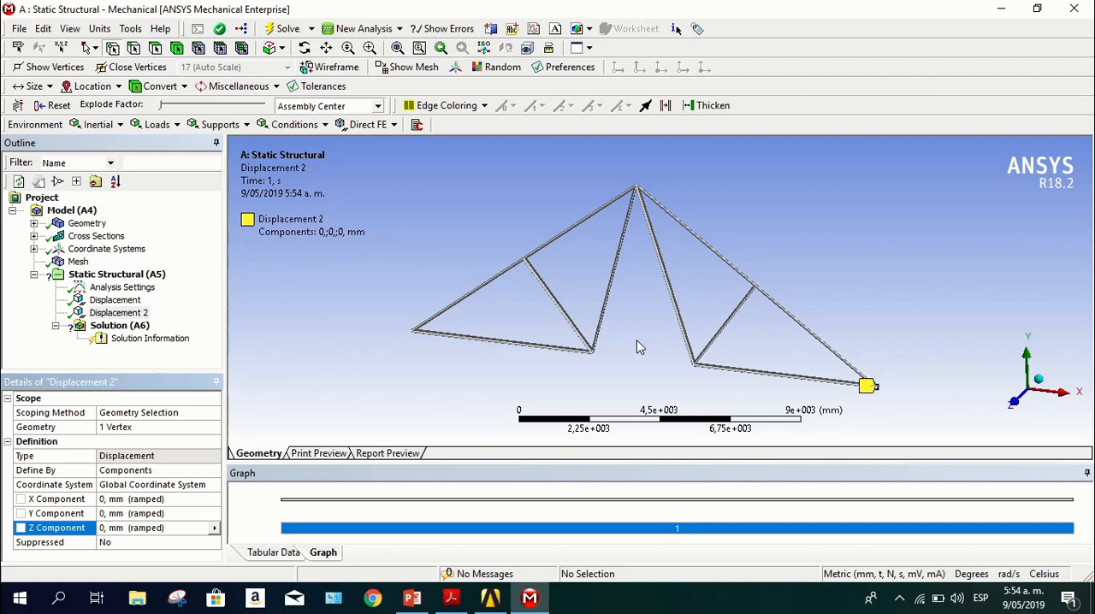
Add a third Displacement support scoped to all seven vertices of the truss
click(1014, 407)
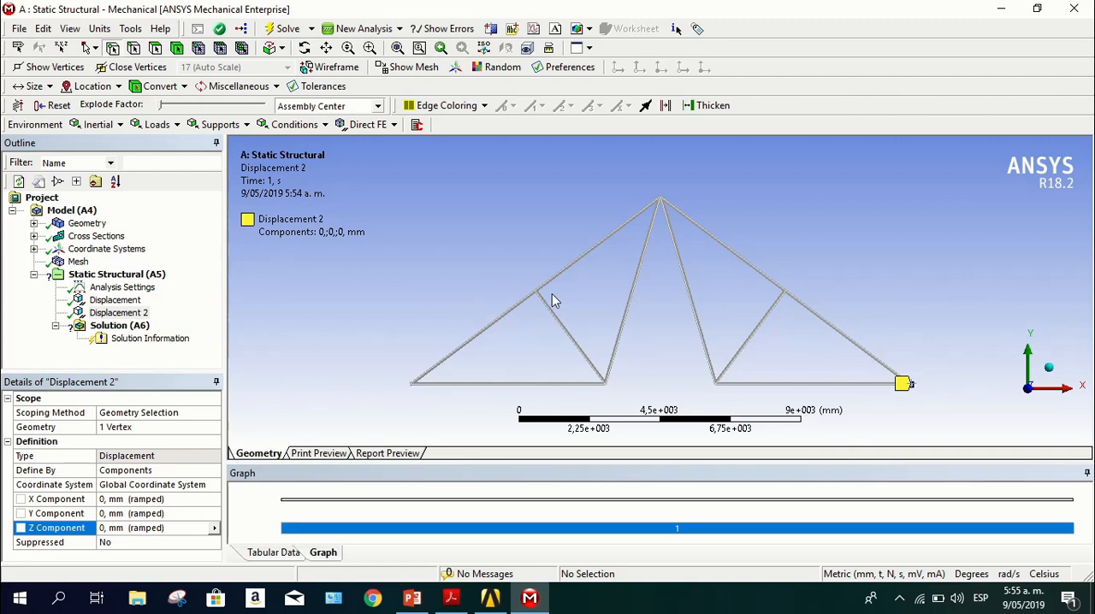
click(233, 126)
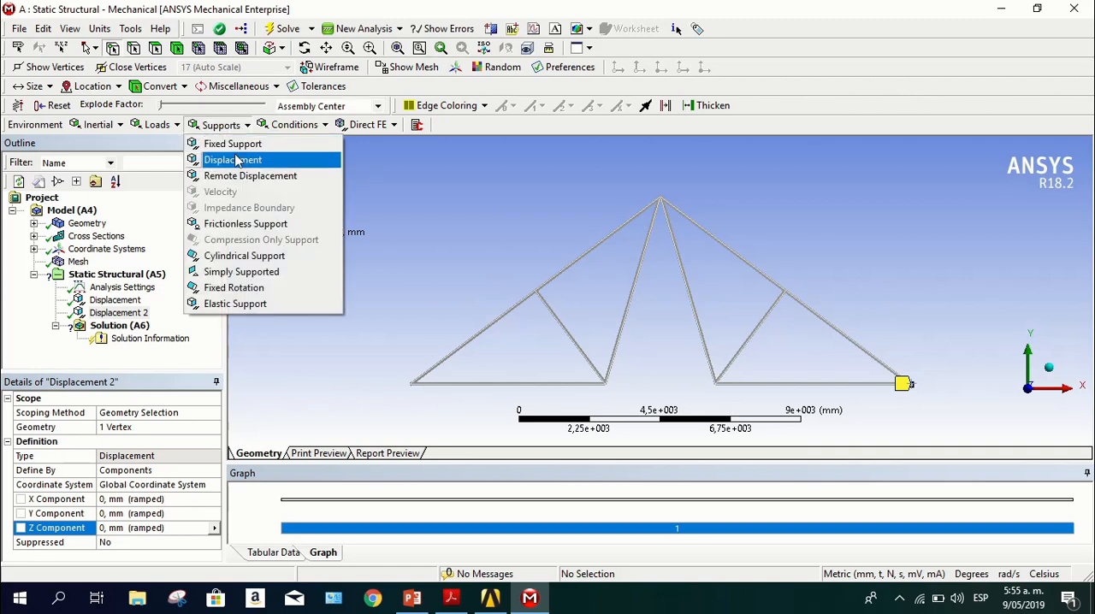
click(236, 160)
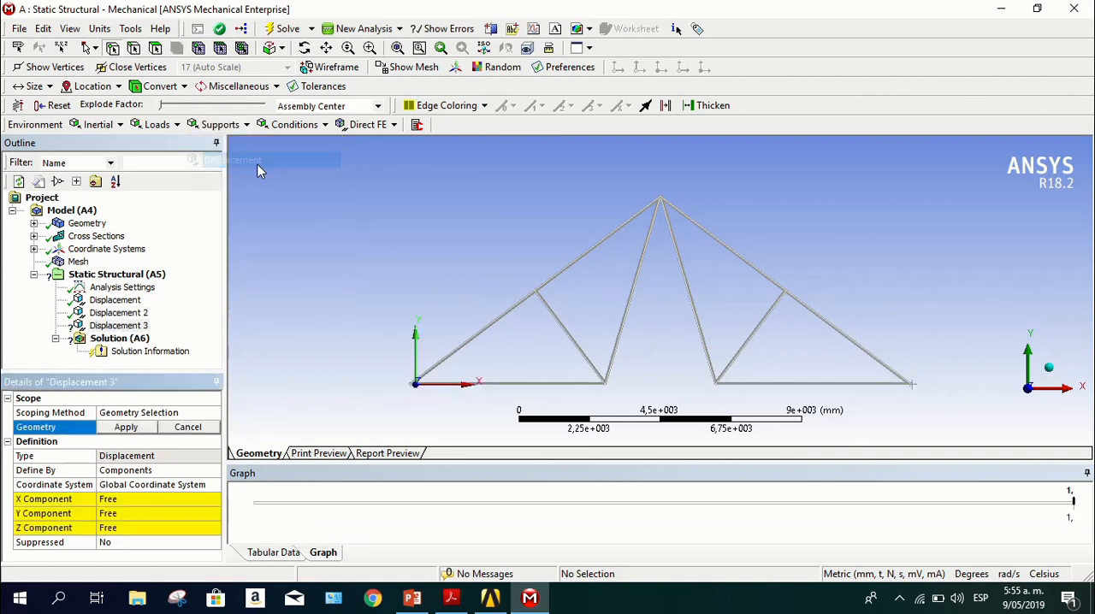
click(533, 294)
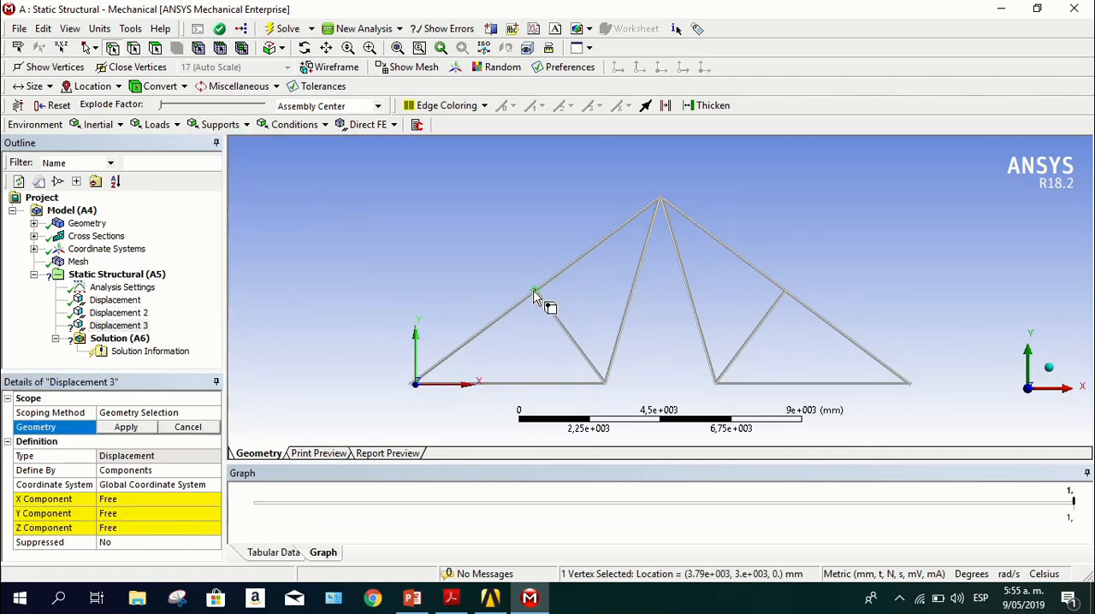
right_click(535, 295)
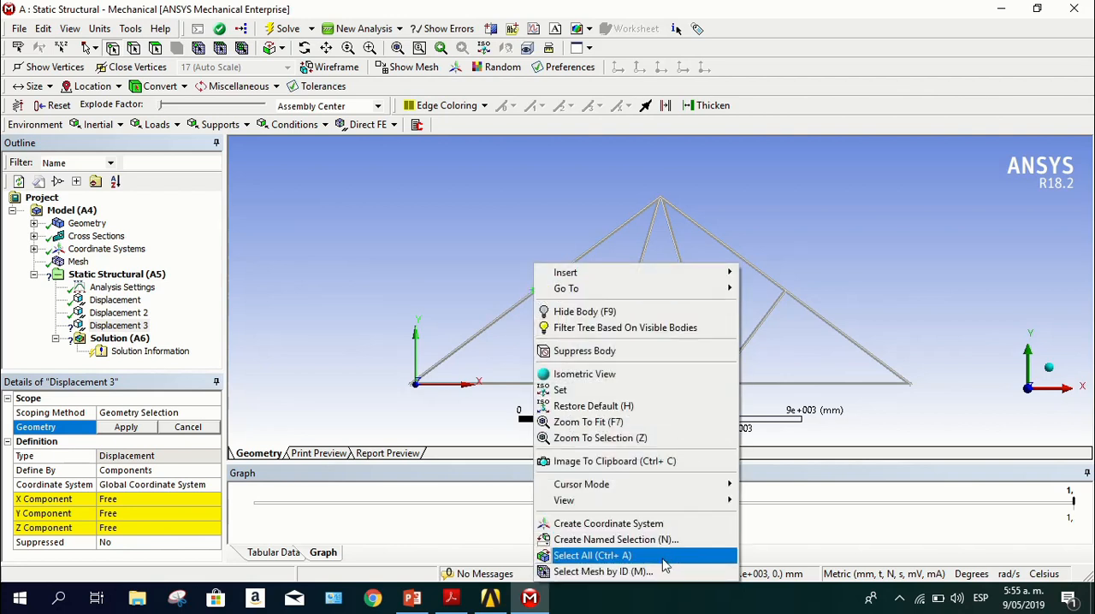
click(599, 556)
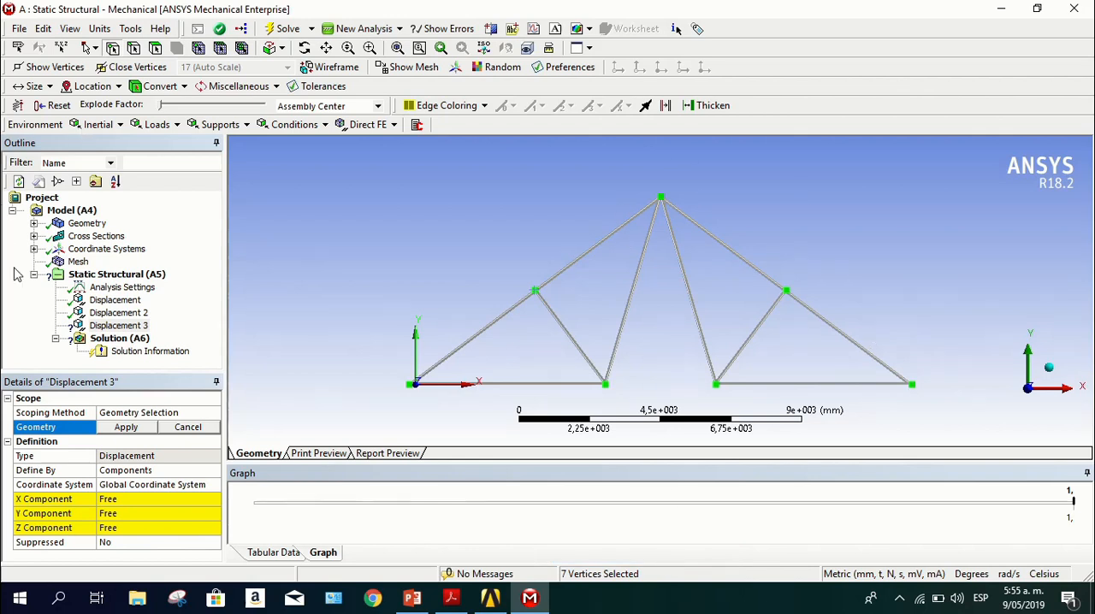
click(128, 429)
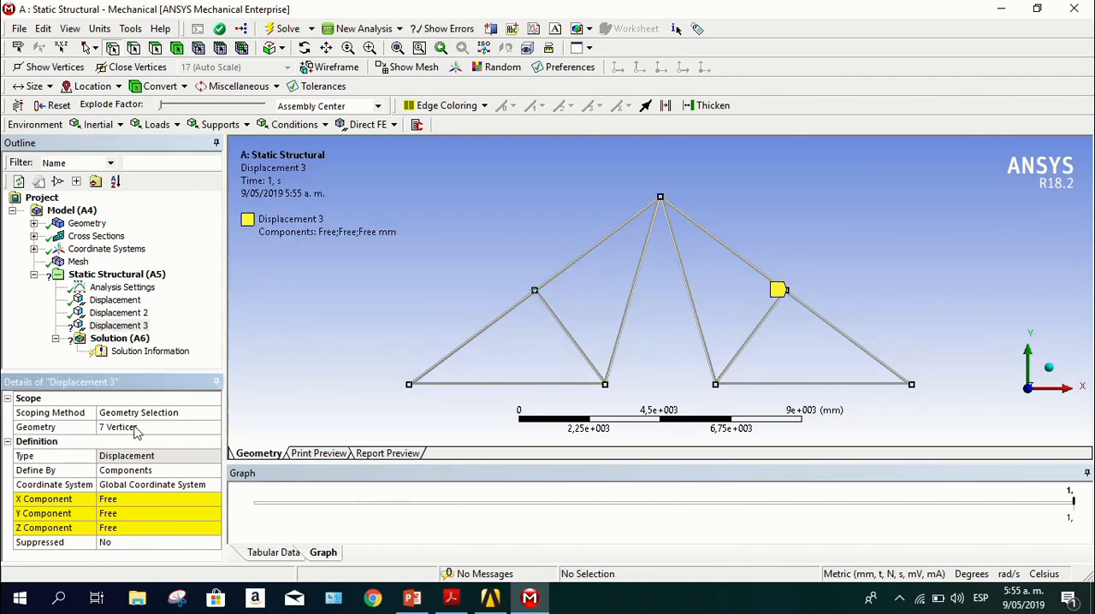
Set the Z component of the displacement on all the truss vertices to 0 mm
click(124, 529)
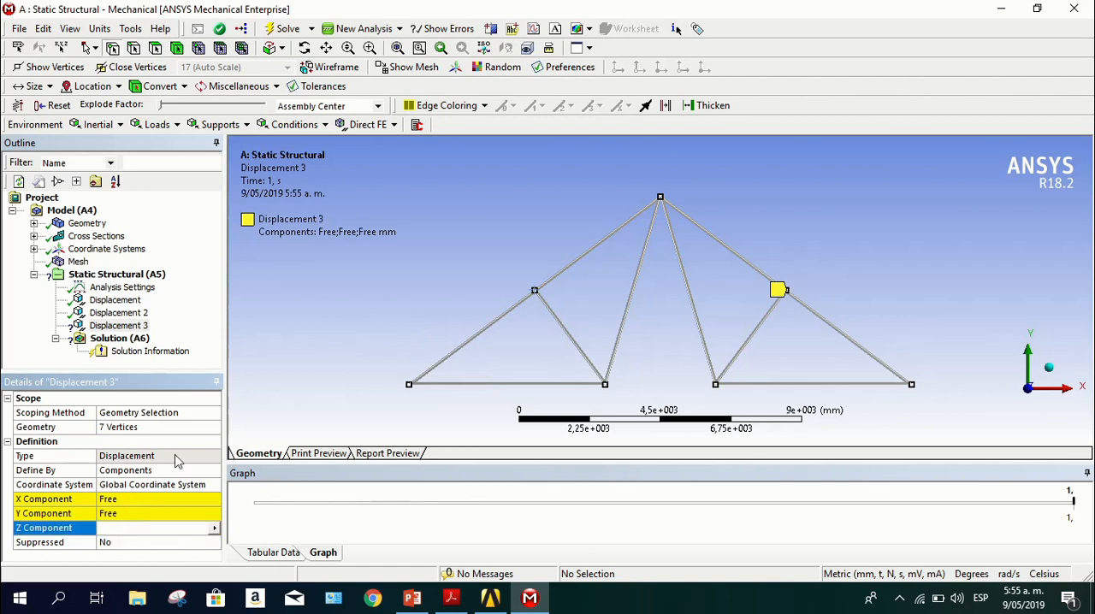
text(0)
key(Return)
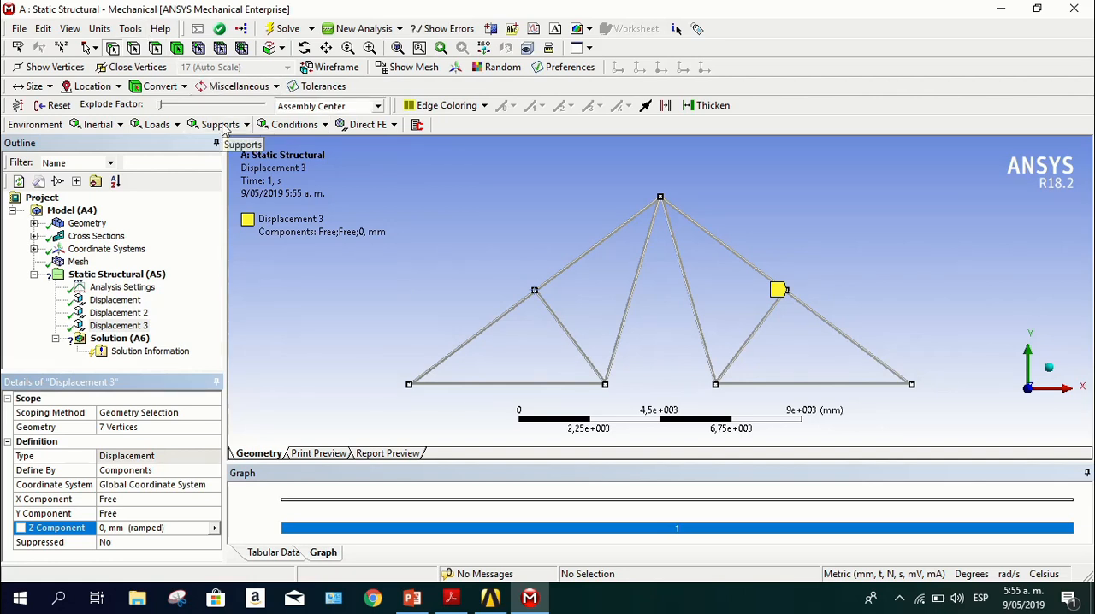
Add a Force load scoped to the truss's apex vertex and open its Define By setting for editing
click(164, 128)
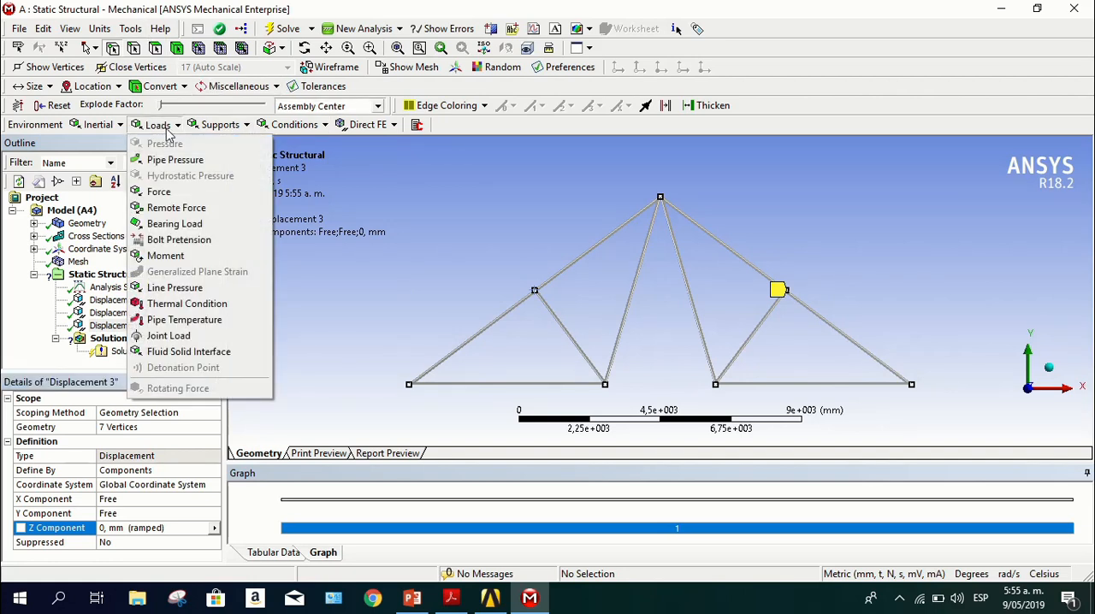
click(188, 200)
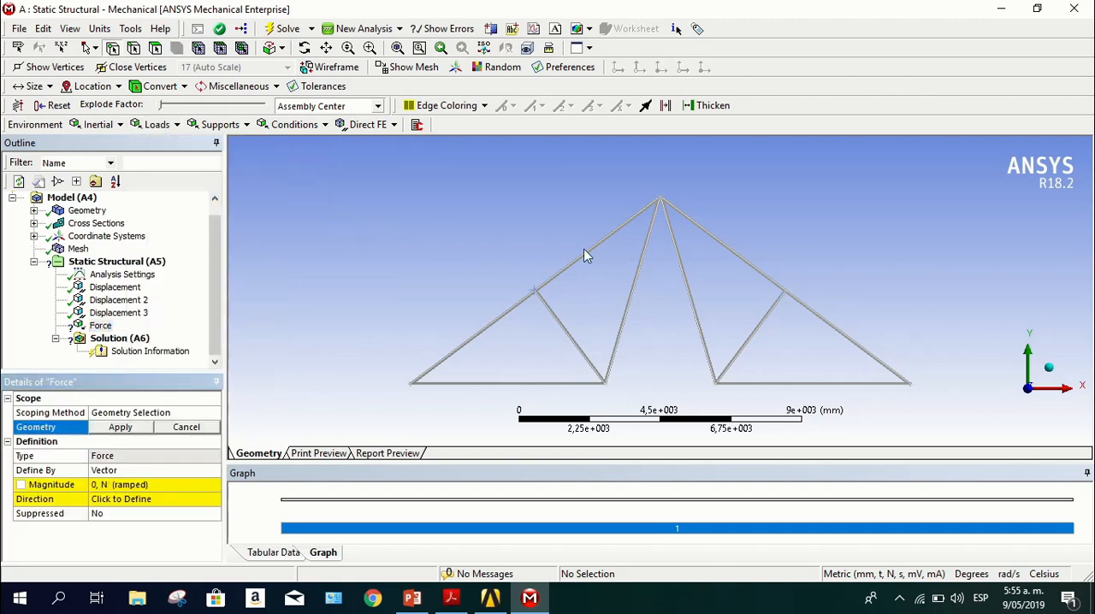
click(665, 198)
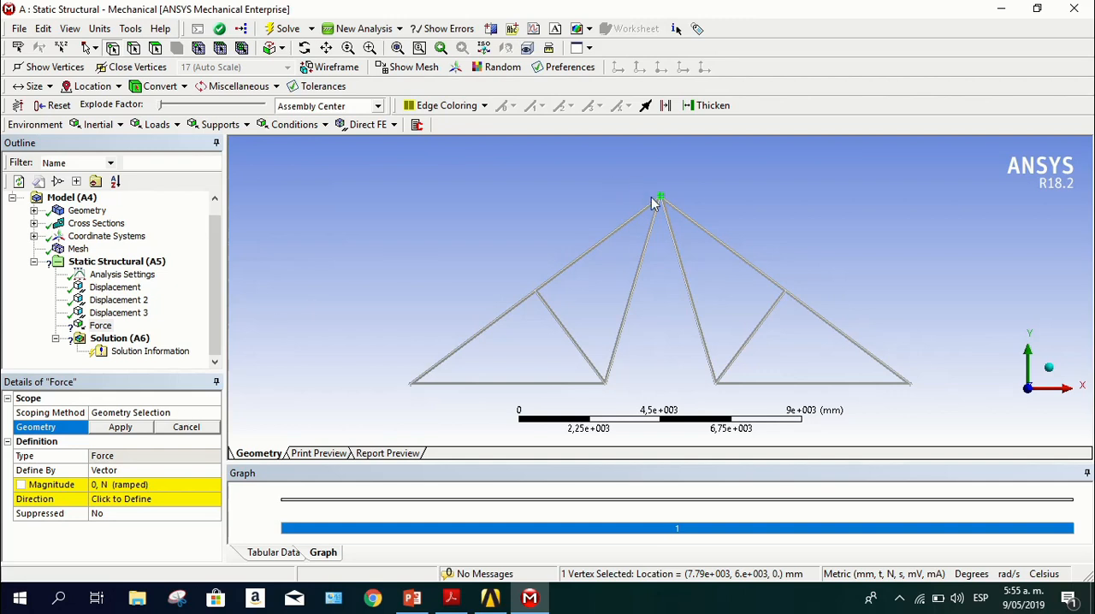
scroll(652, 201, up, 2)
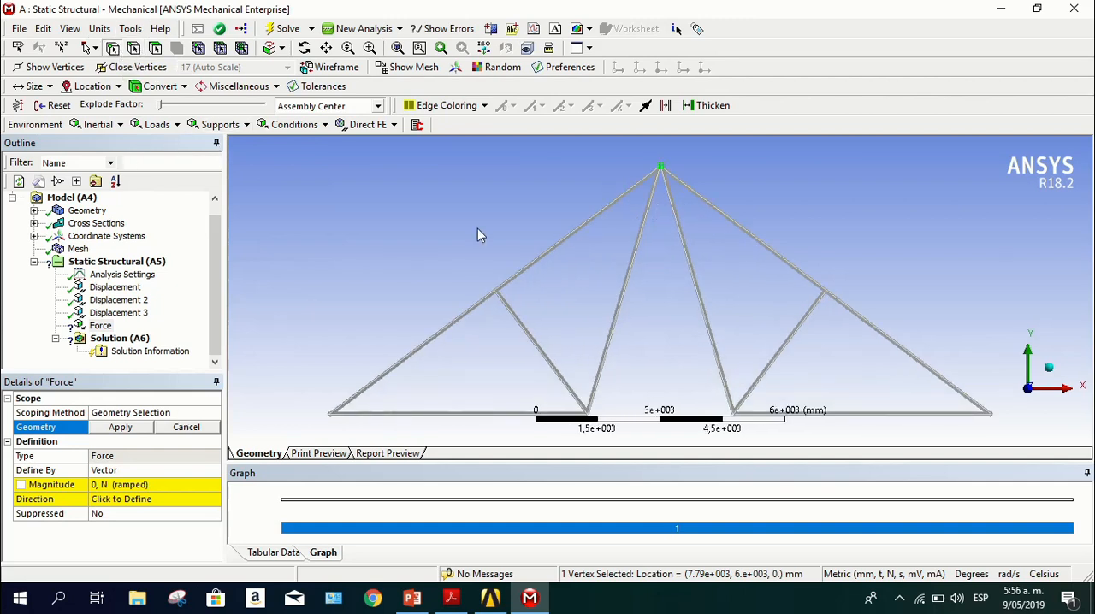
scroll(639, 227, down, 1)
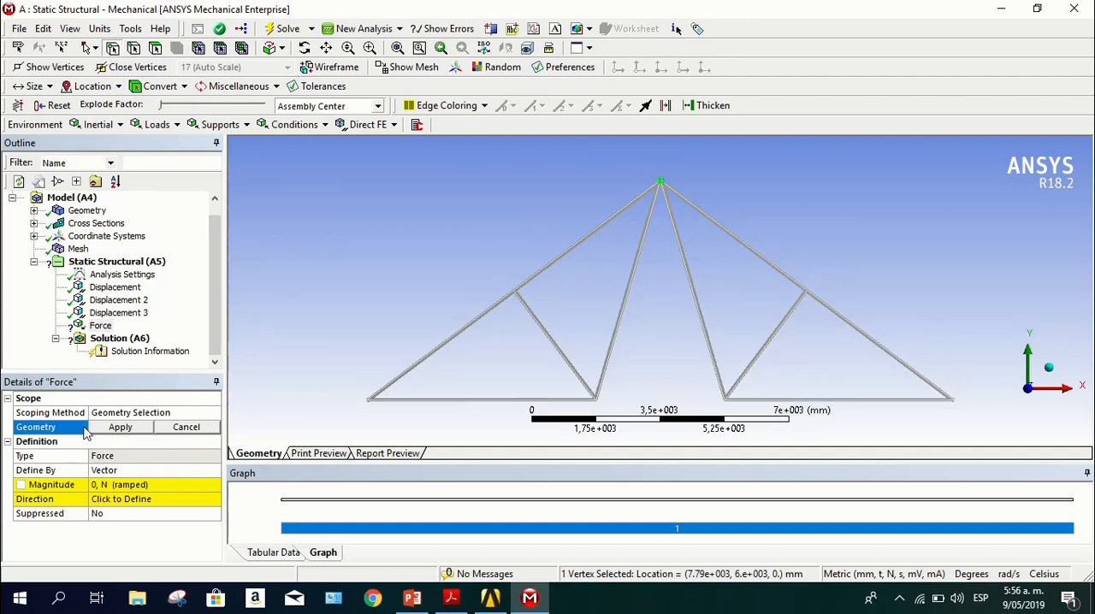
click(117, 430)
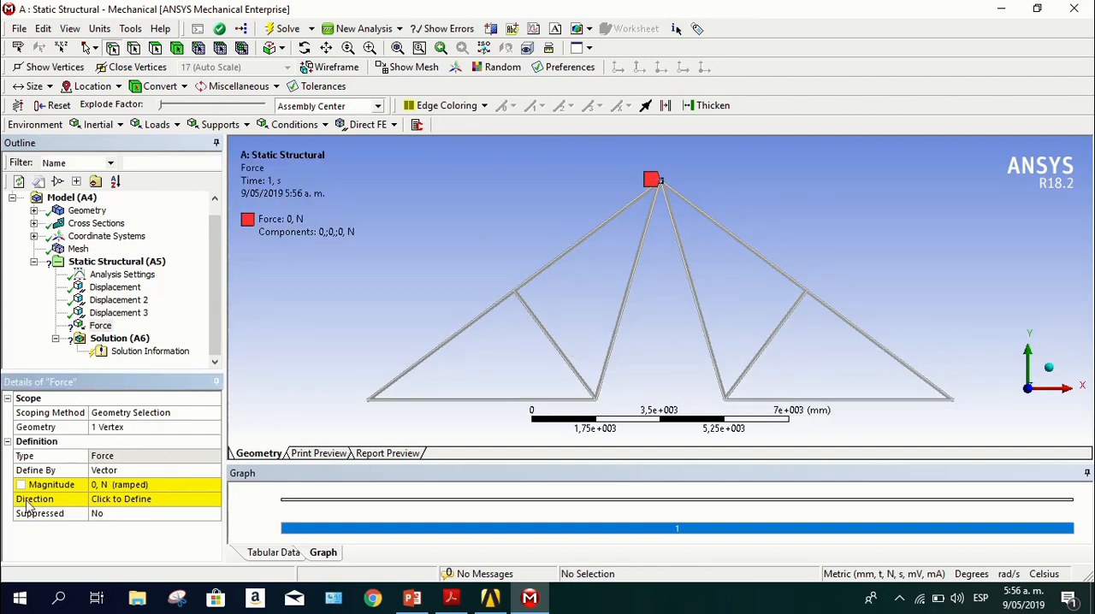
click(105, 471)
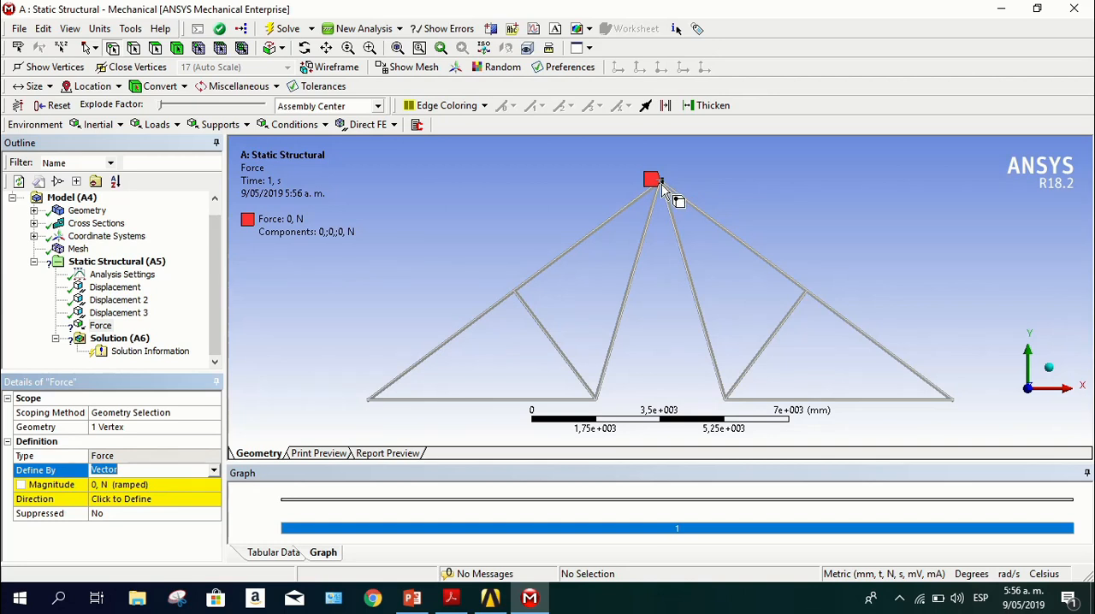
Define the apex force by components and set its Y component to -600 N
click(214, 471)
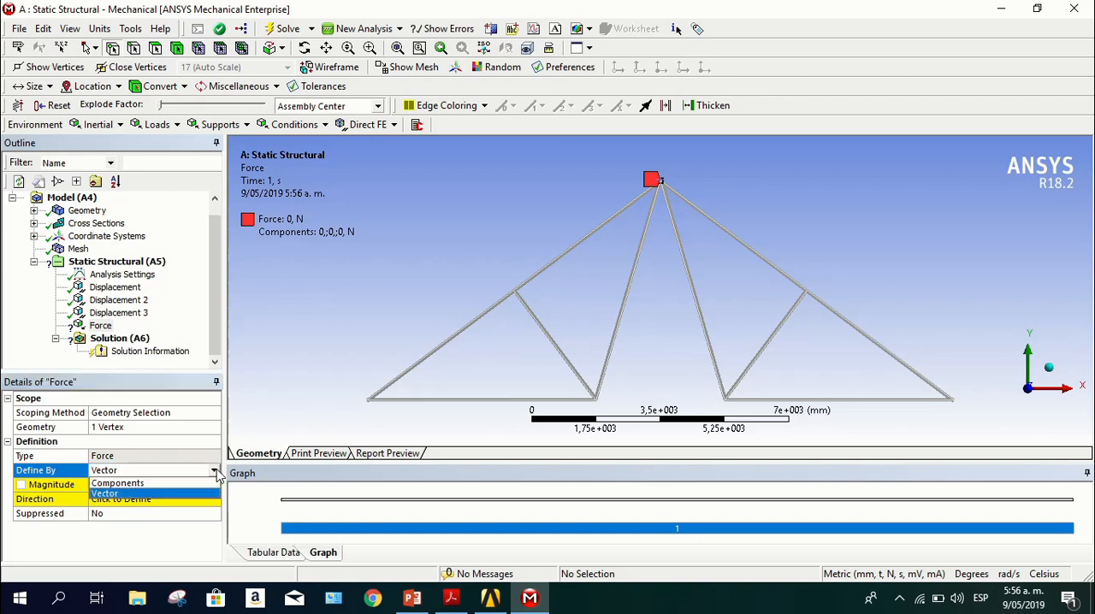
click(158, 484)
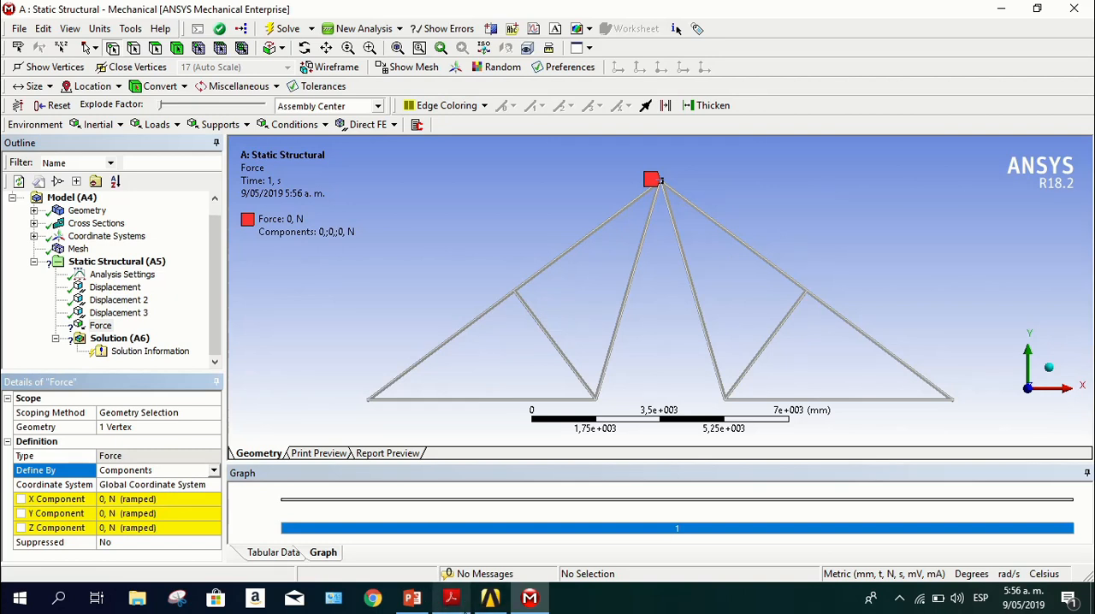
click(451, 597)
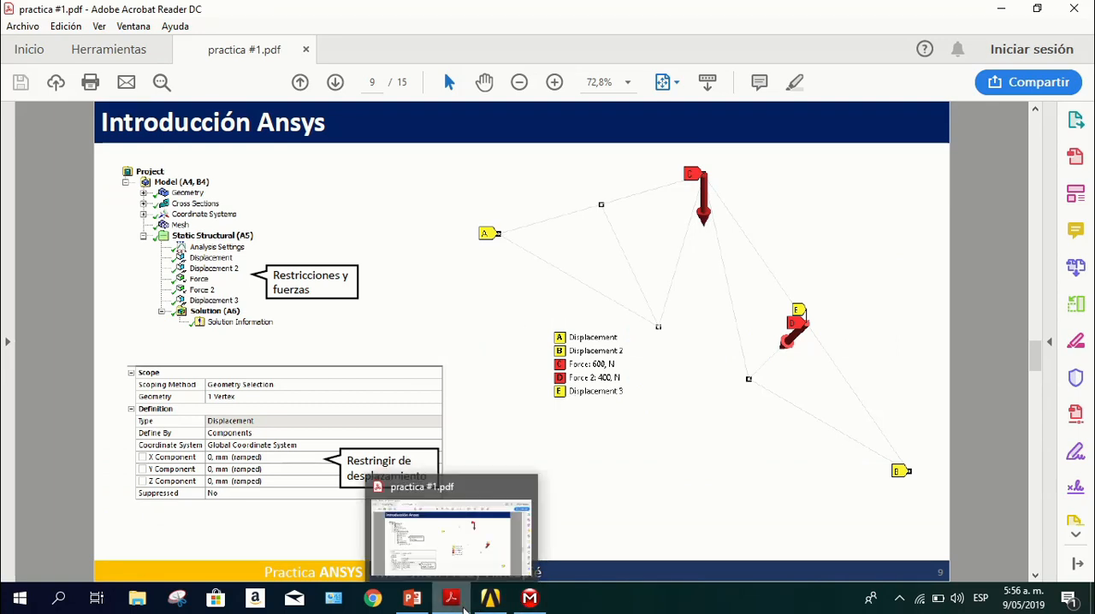
click(531, 601)
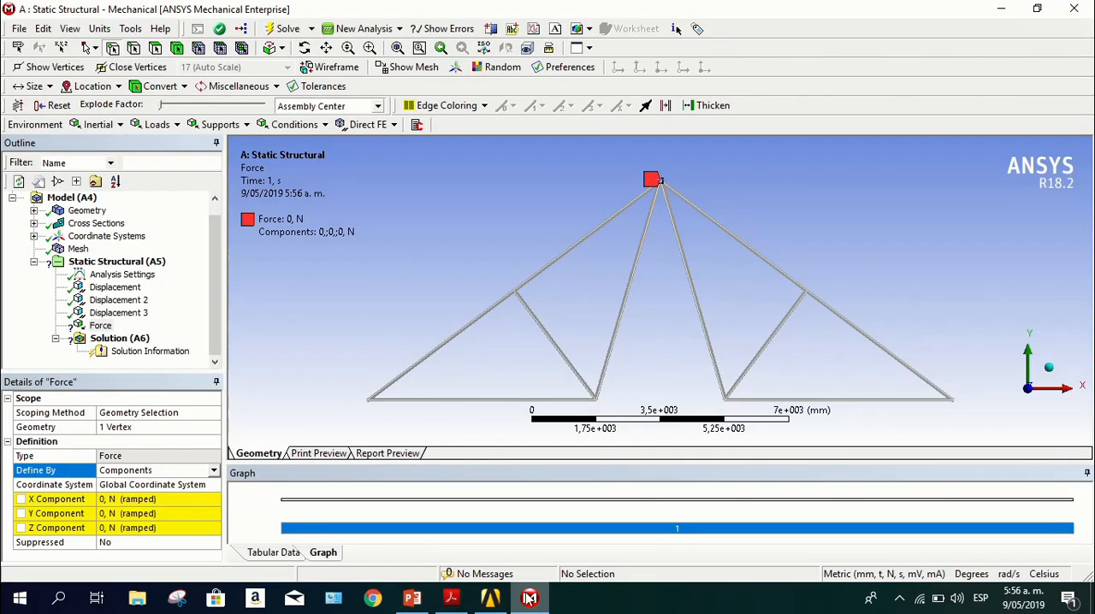
click(166, 514)
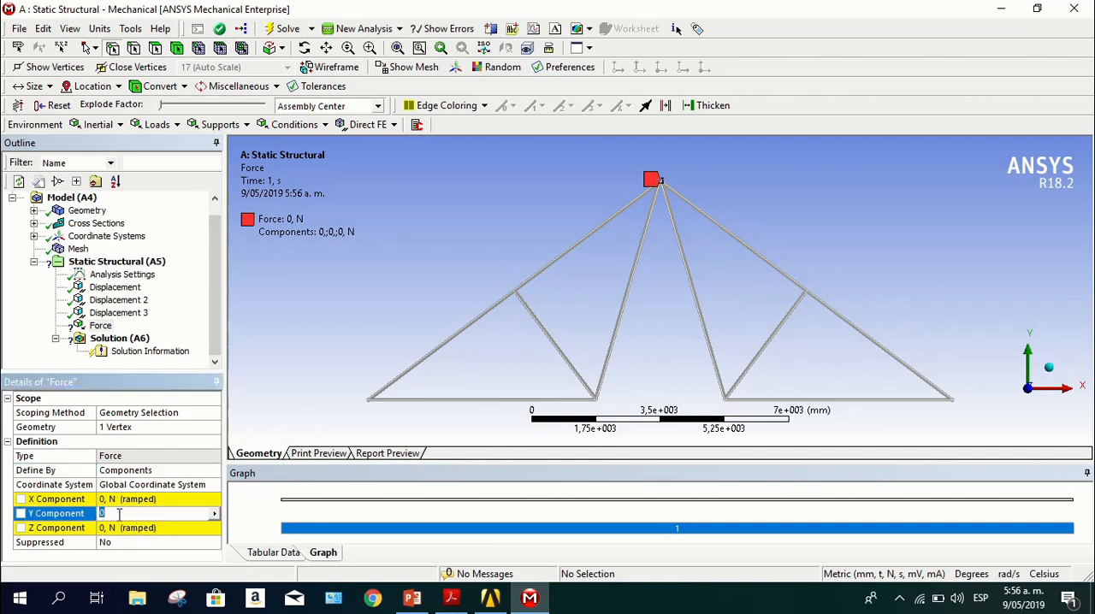
text(-600)
key(Return)
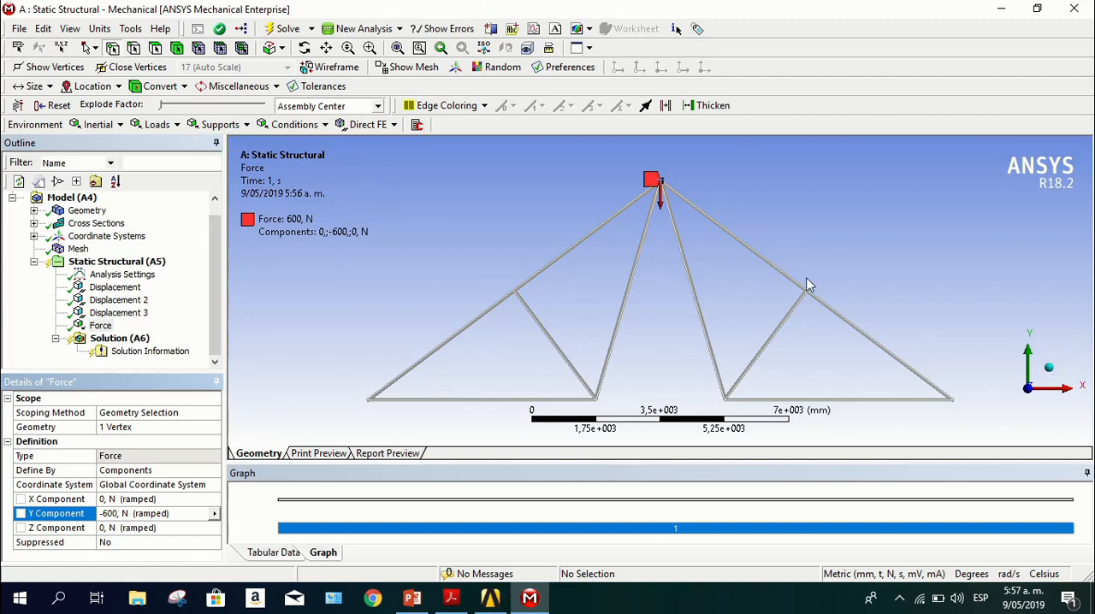
Add a second Force load scoped to the vertex midway along the truss's right sloping chord
click(164, 126)
click(188, 193)
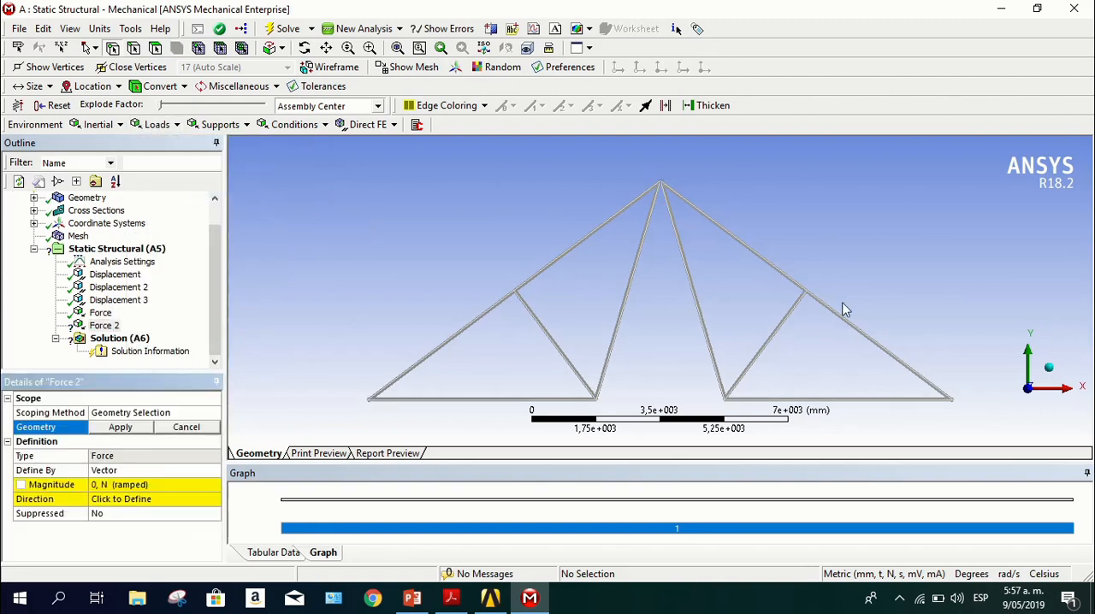
click(804, 293)
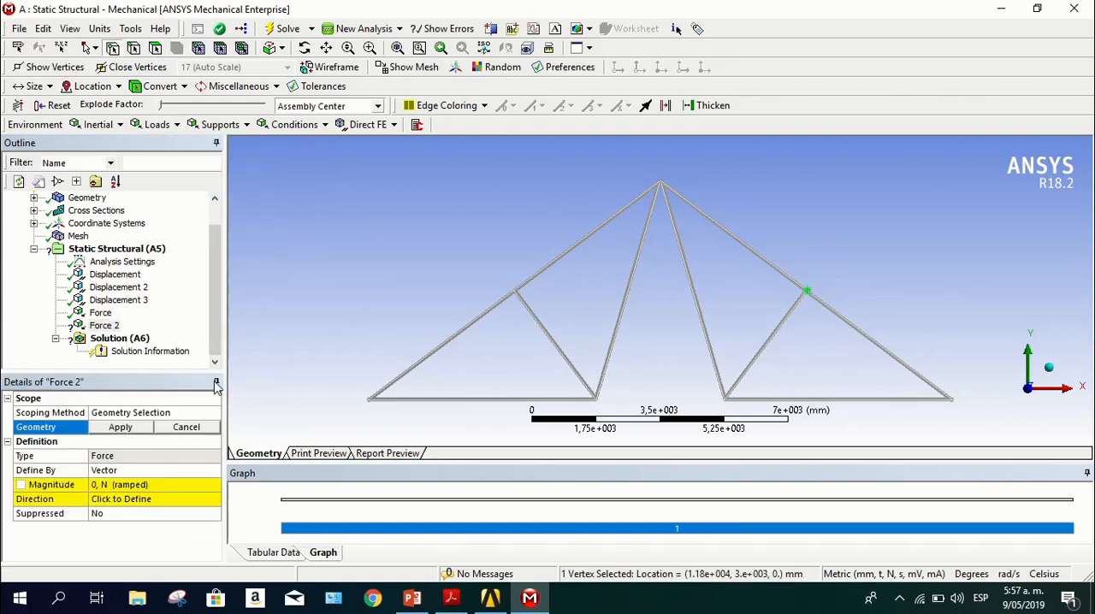
click(111, 430)
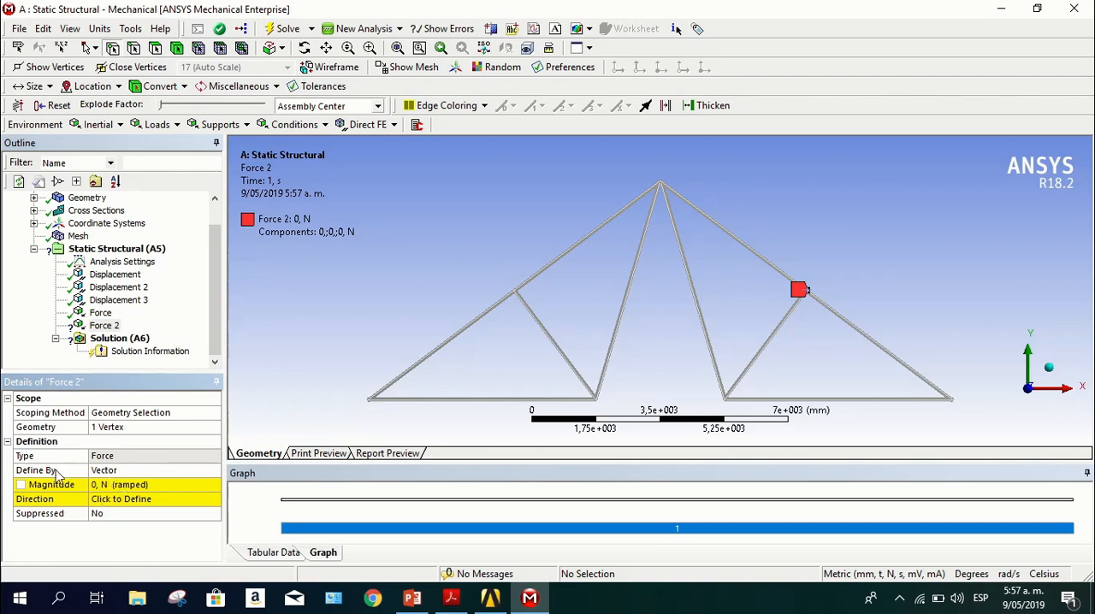
Set the second force's magnitude to 400 N and align its direction with the short diagonal brace meeting its vertex
click(117, 485)
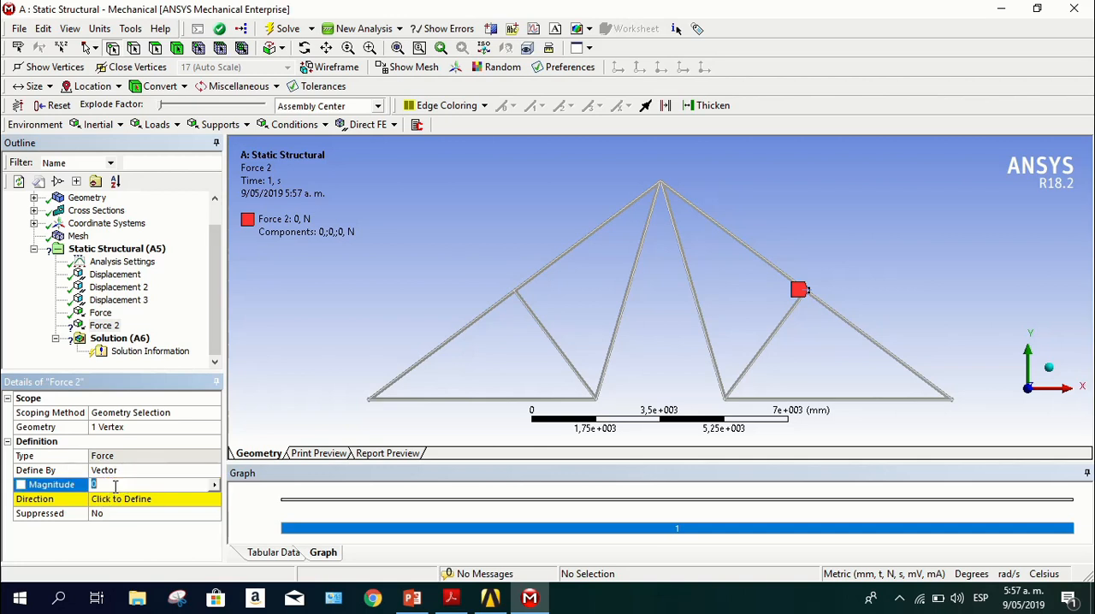
text(400)
key(Return)
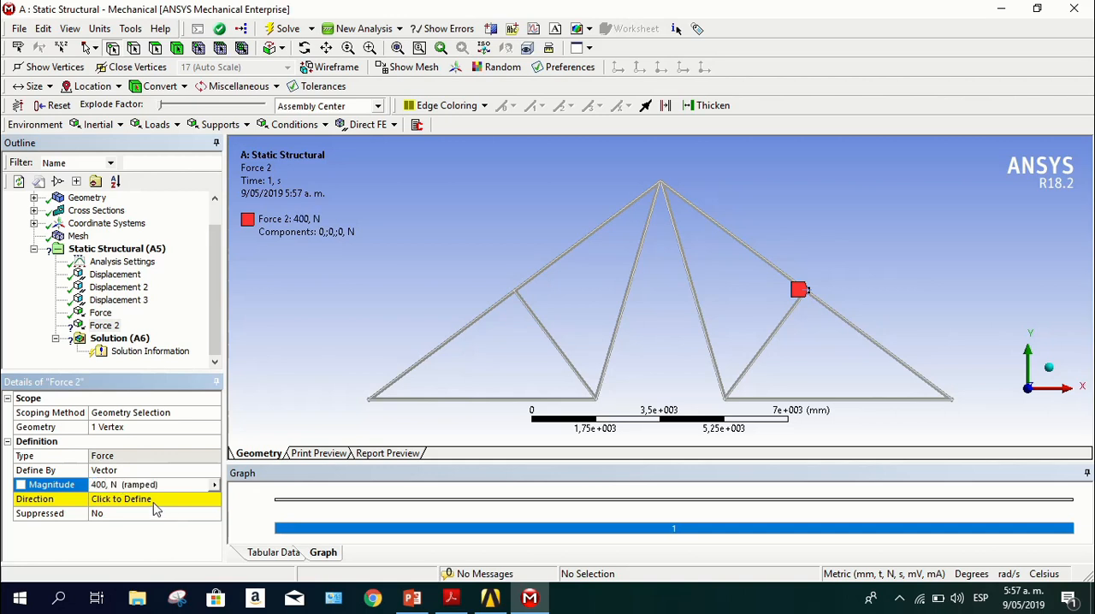
click(159, 499)
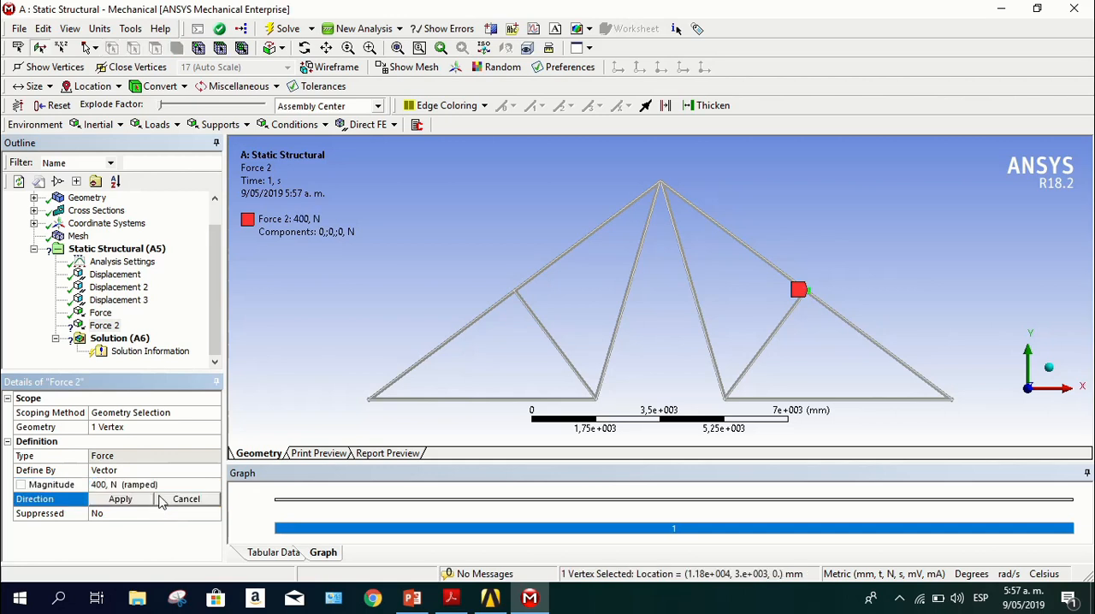
click(771, 350)
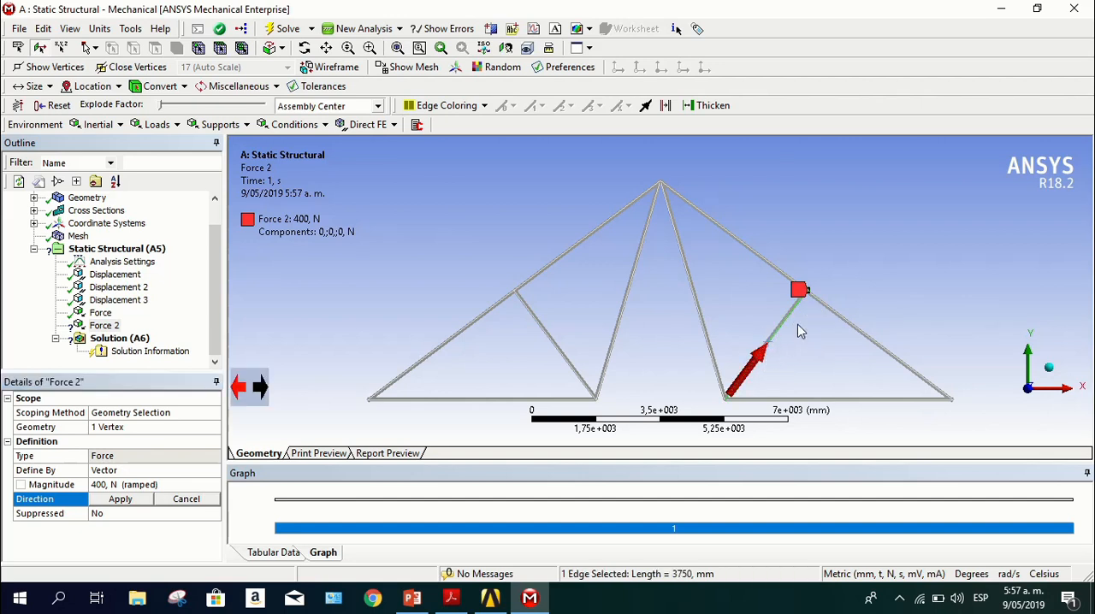
click(133, 500)
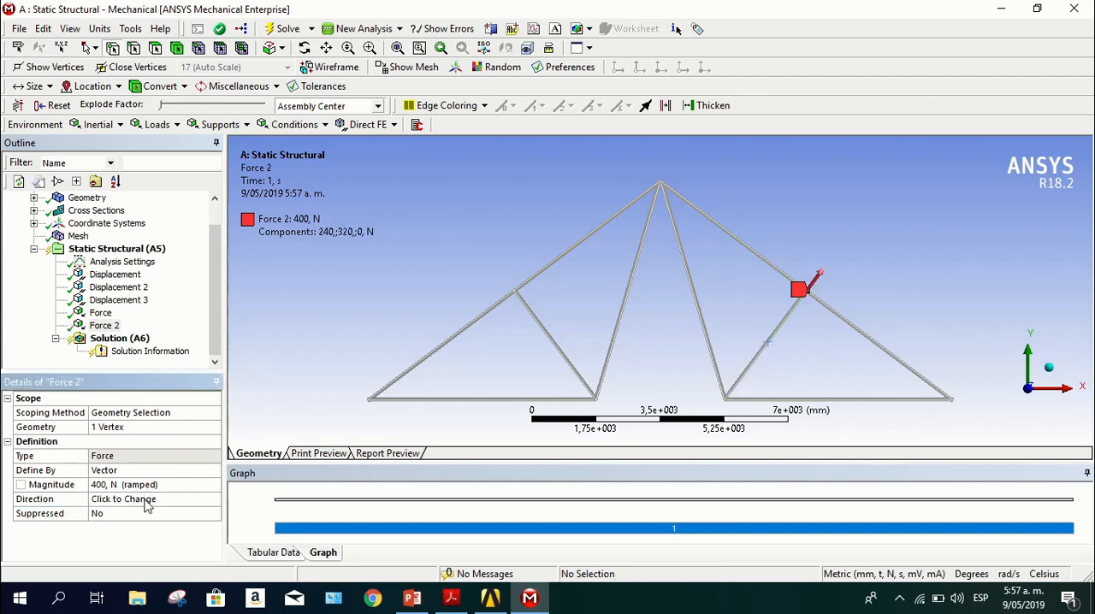
click(147, 500)
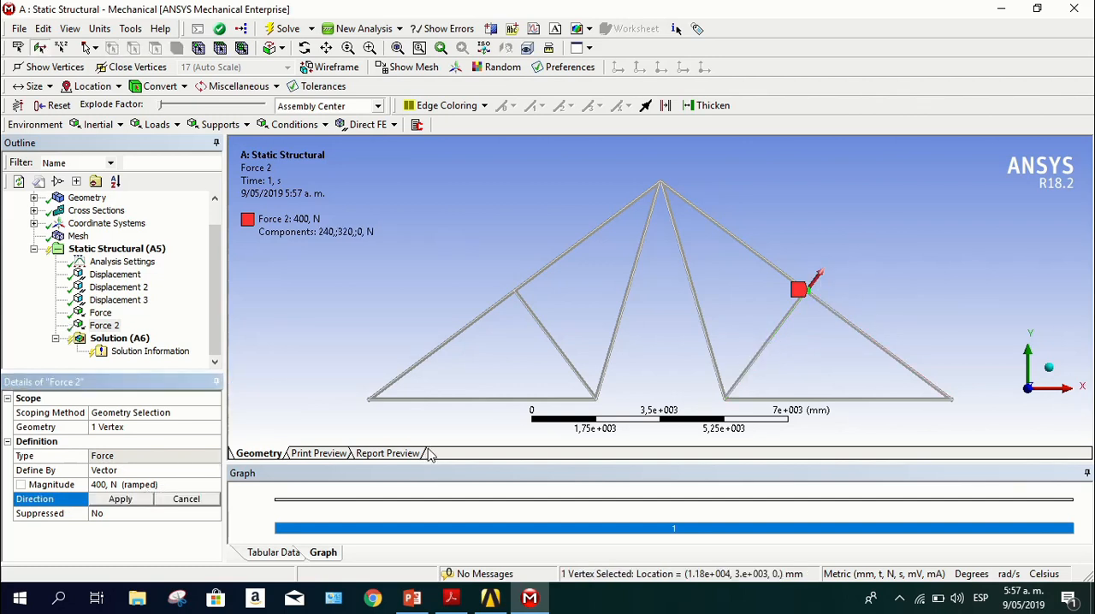
click(451, 599)
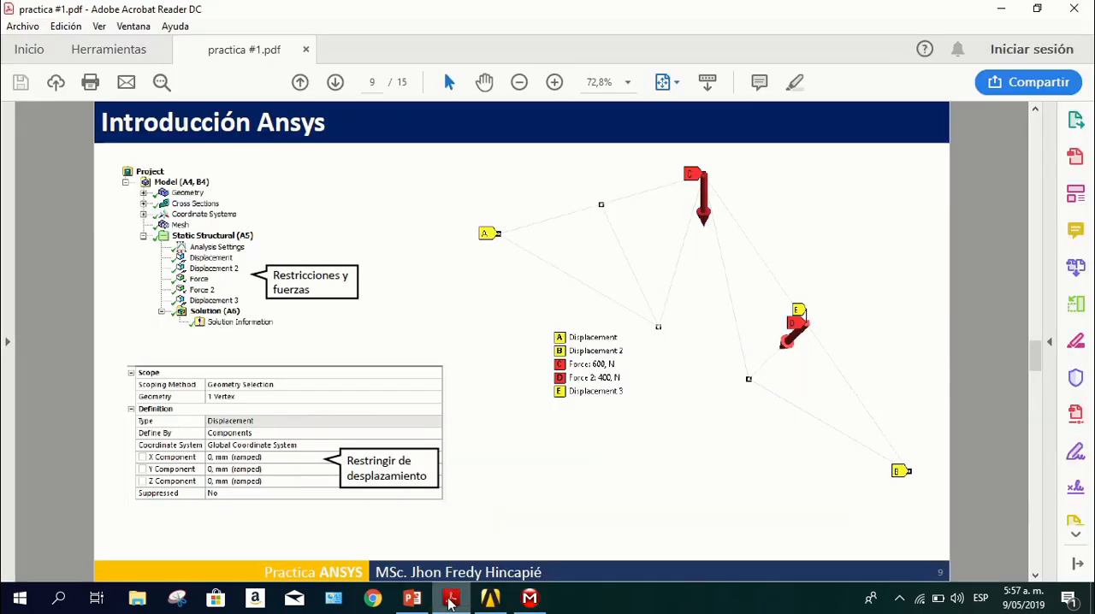
click(450, 601)
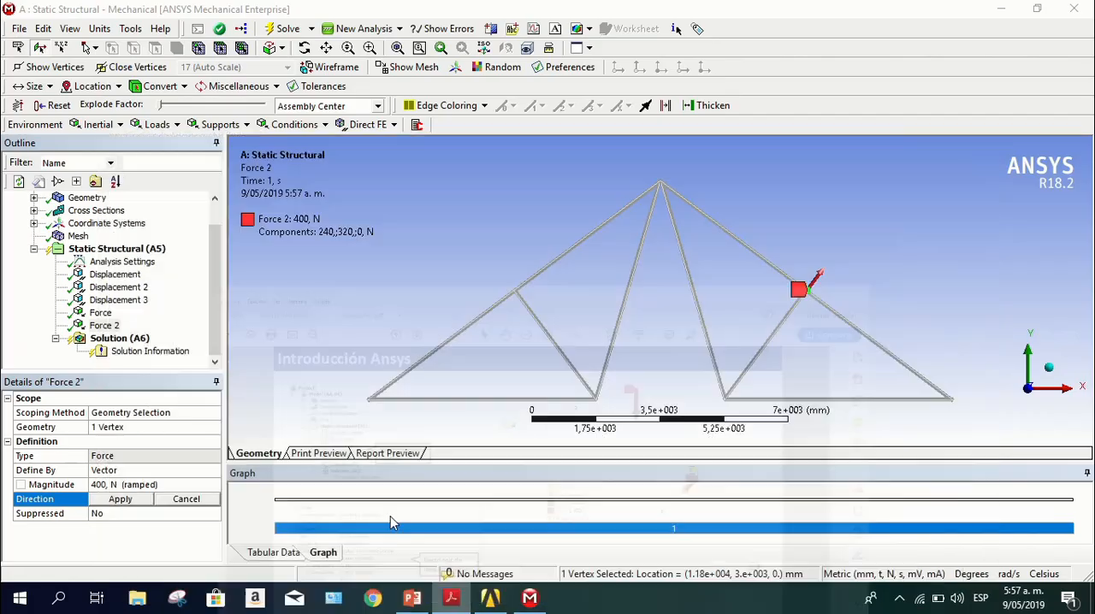
click(121, 499)
click(107, 500)
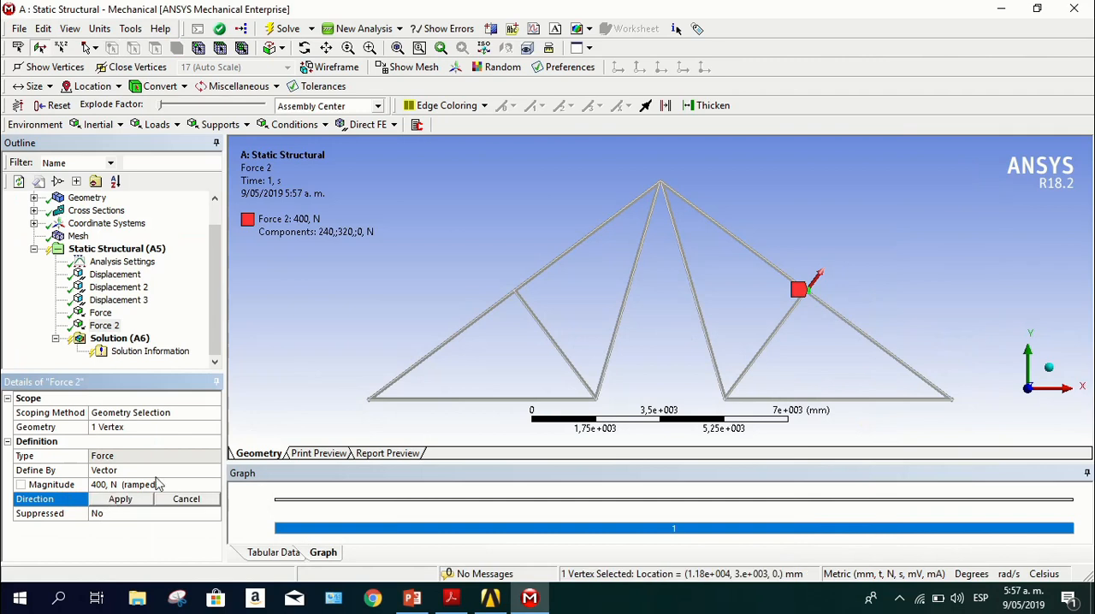
click(818, 283)
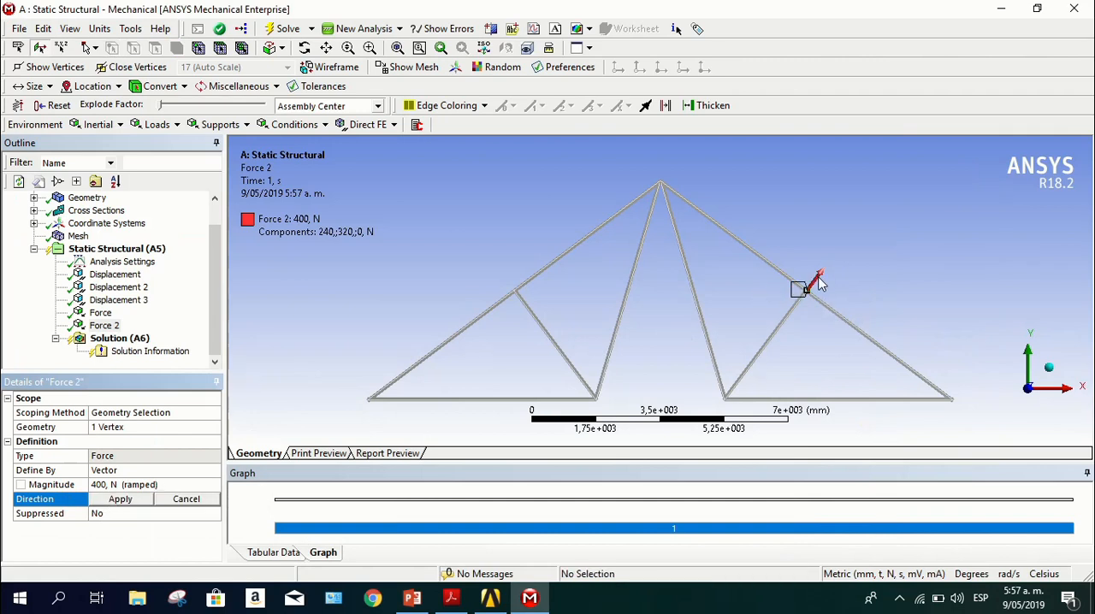
click(135, 506)
click(144, 505)
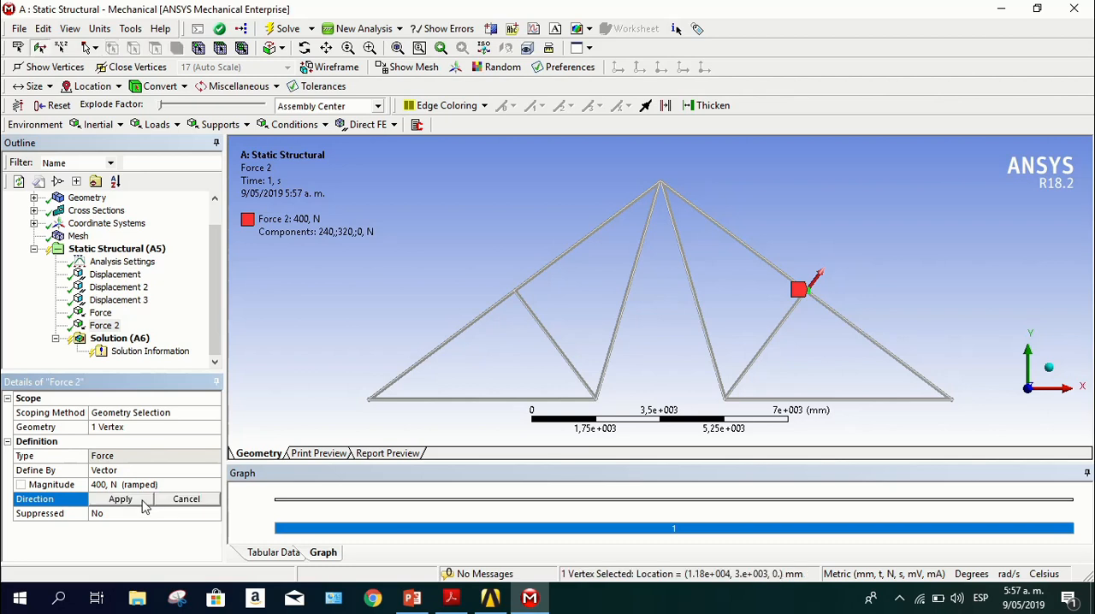
click(186, 504)
click(177, 504)
click(180, 485)
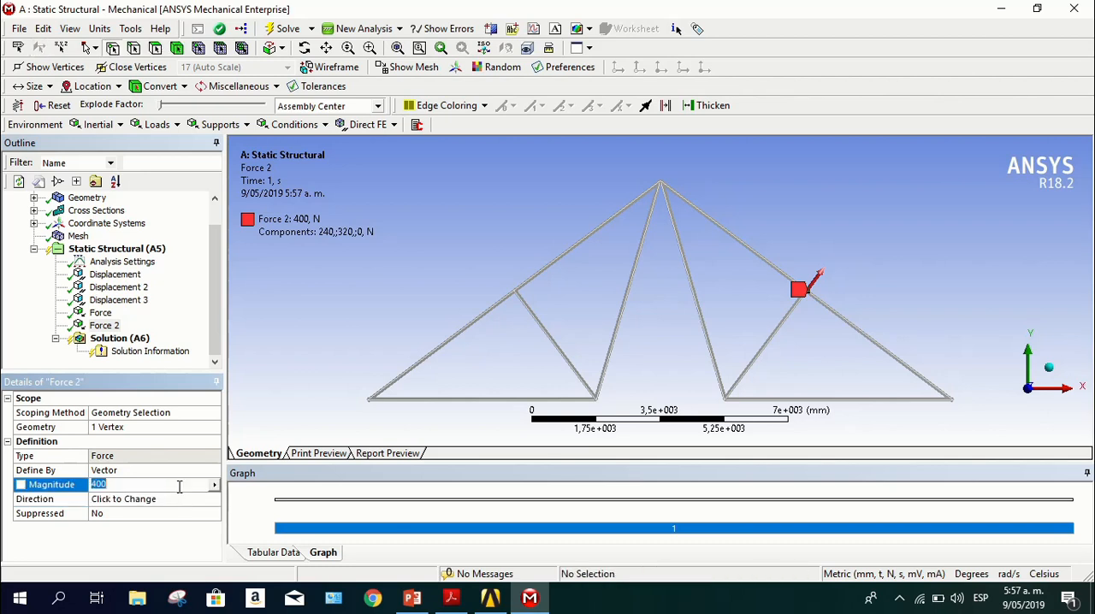
key(Return)
Reverse the second force's direction along the short diagonal brace so it points down and inward
click(196, 501)
click(764, 366)
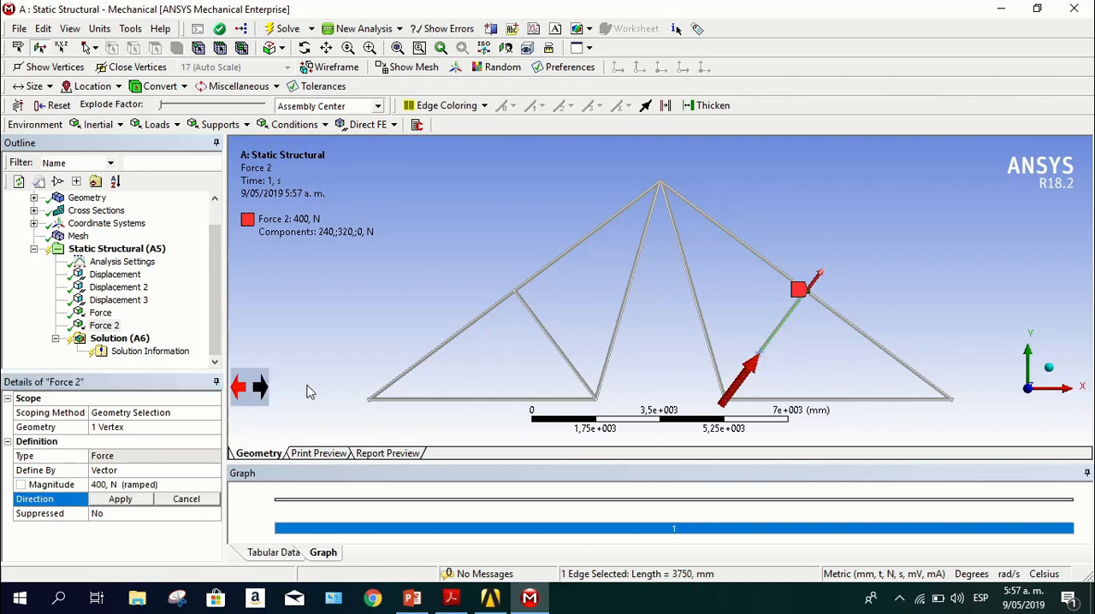
click(262, 389)
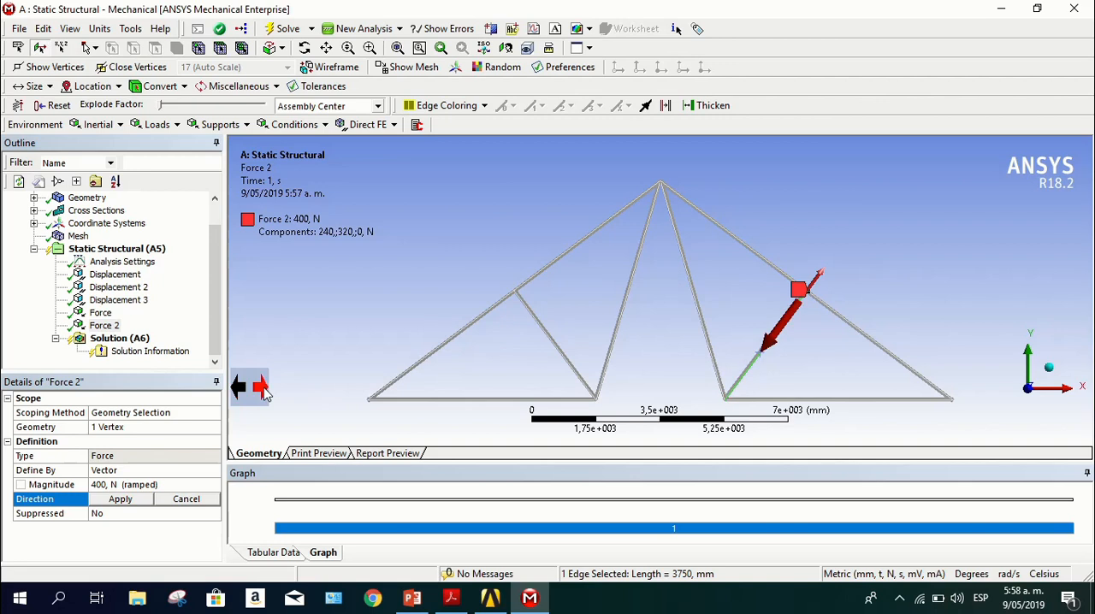
click(251, 391)
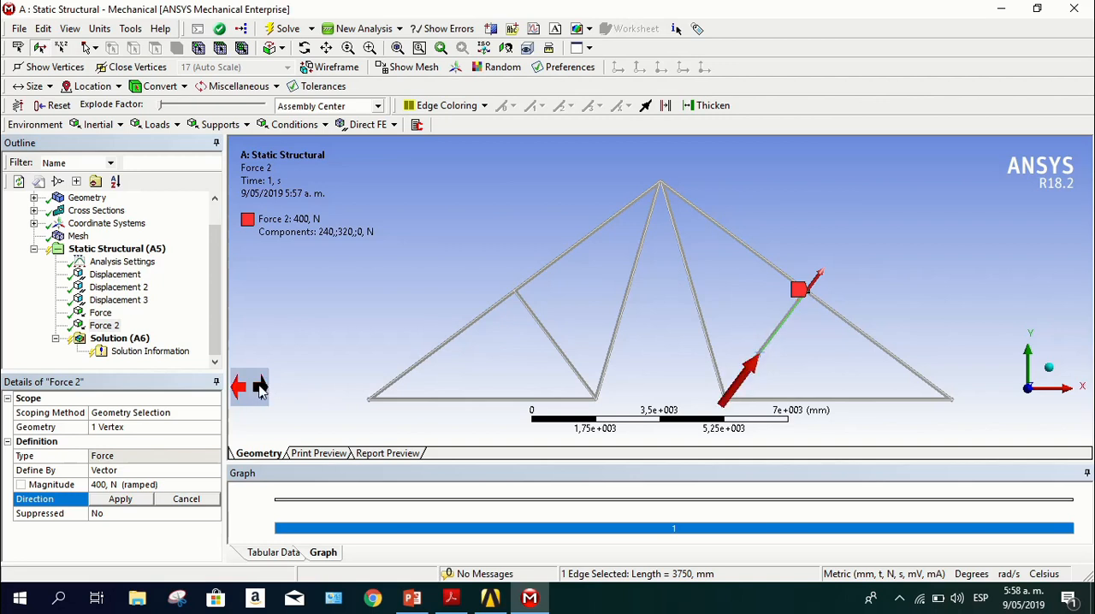
click(261, 389)
click(255, 389)
click(263, 389)
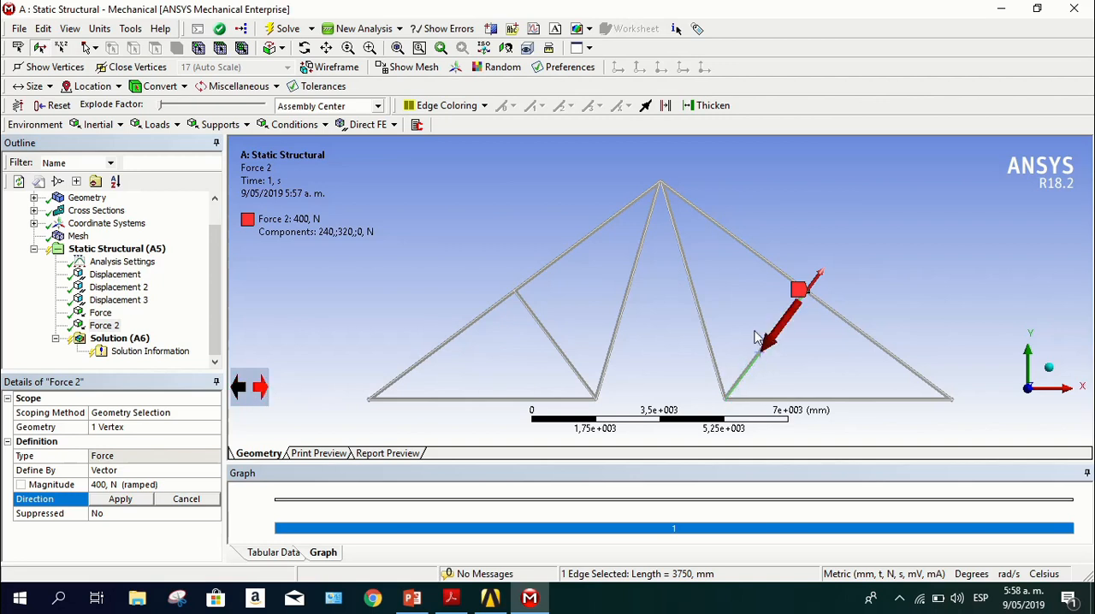
click(117, 501)
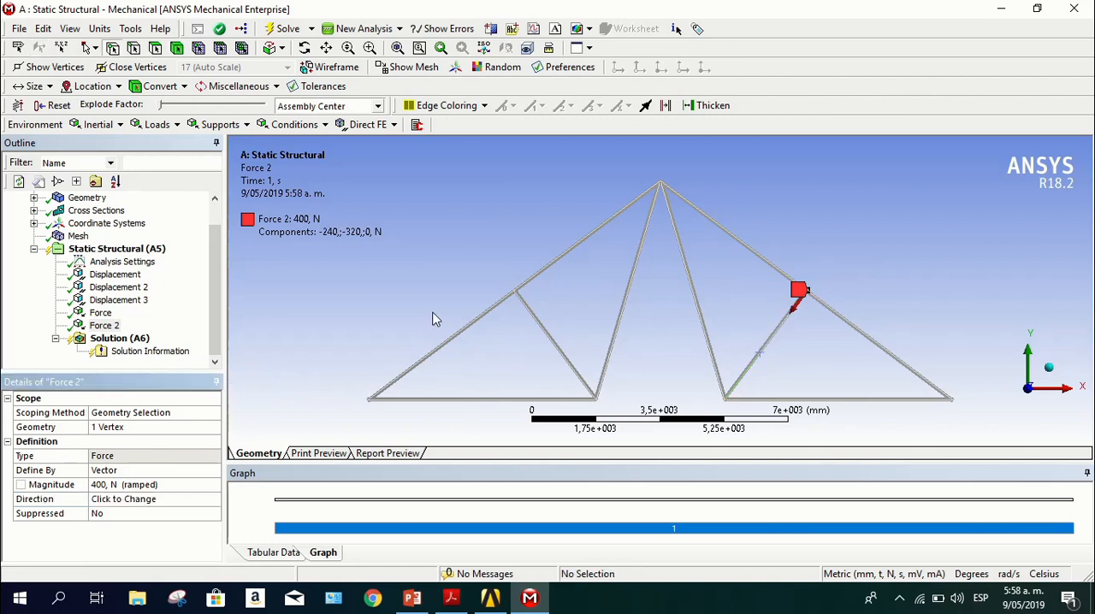
Add a Total Deformation result to the solution and solve the static structural analysis
middle_drag(930, 248, 941, 376)
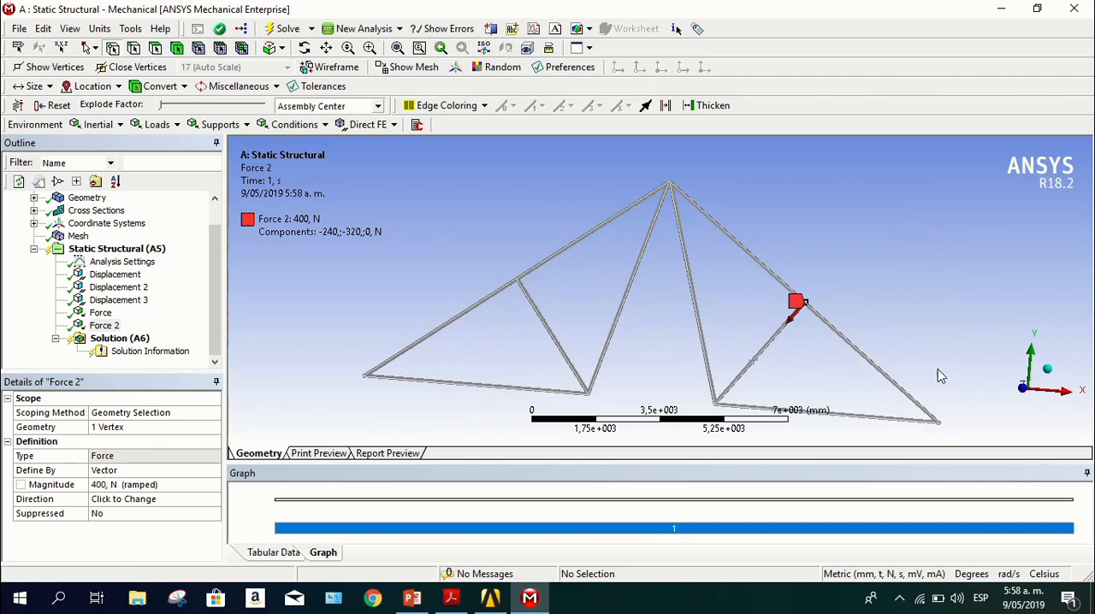
click(1023, 388)
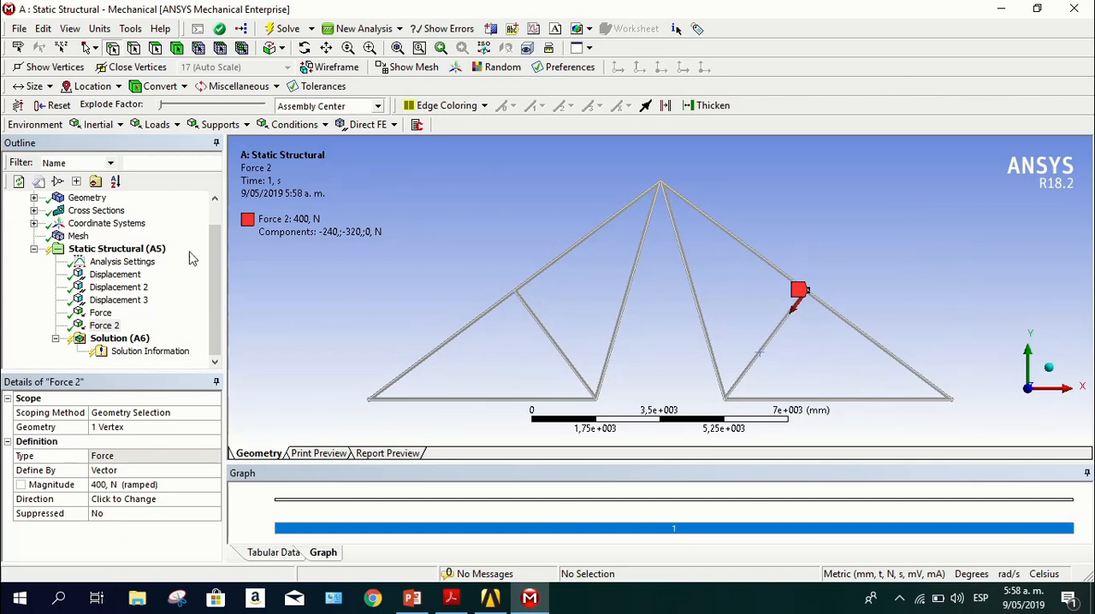
click(119, 340)
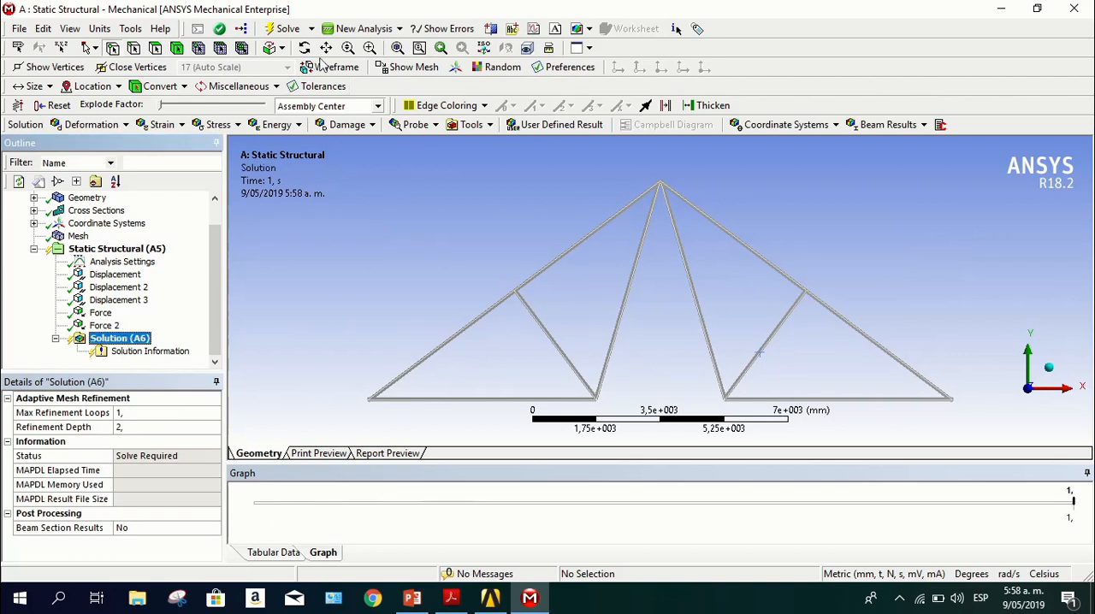
click(117, 127)
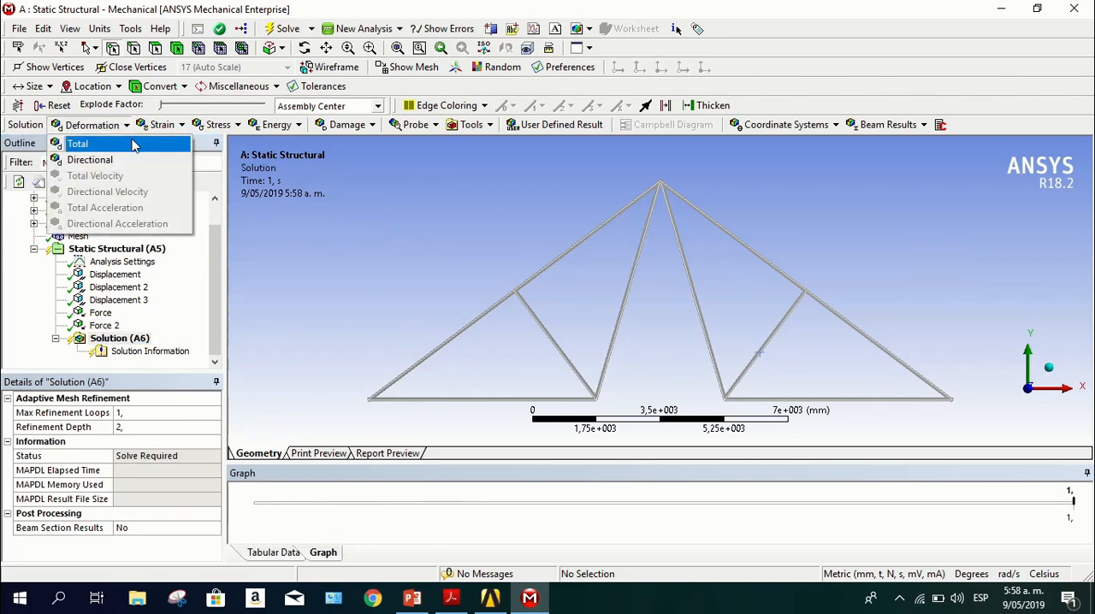
click(132, 145)
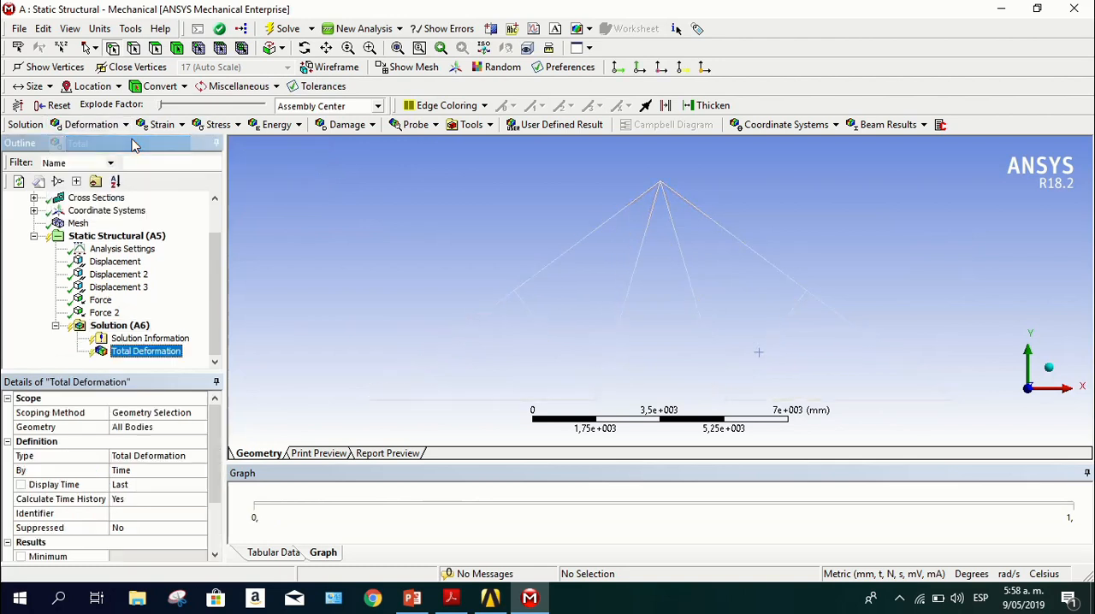
click(288, 32)
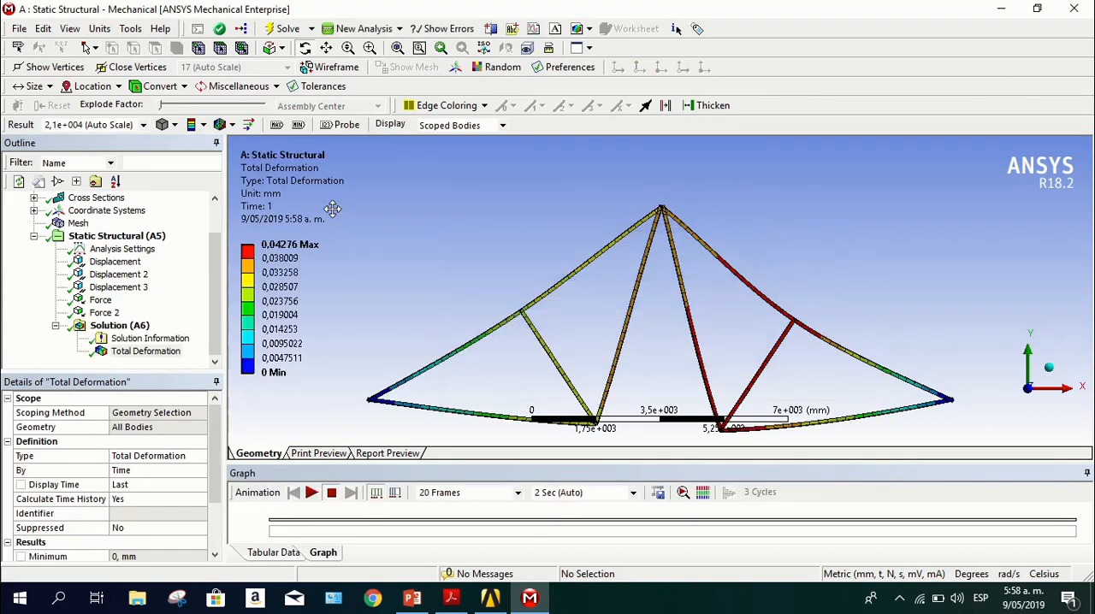
drag(442, 298, 716, 349)
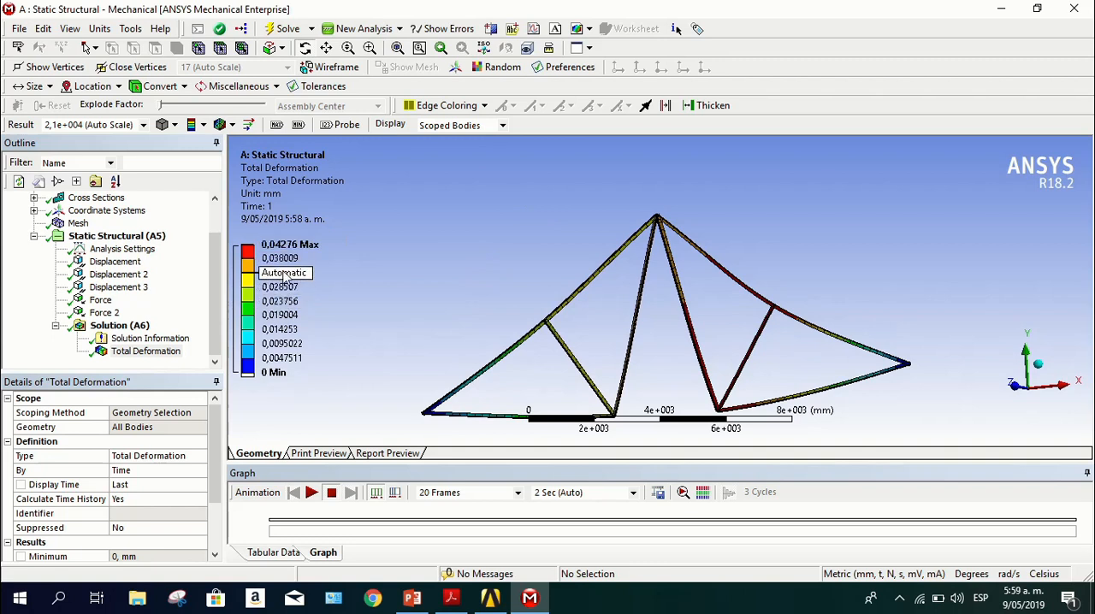
scroll(665, 336, down, 2)
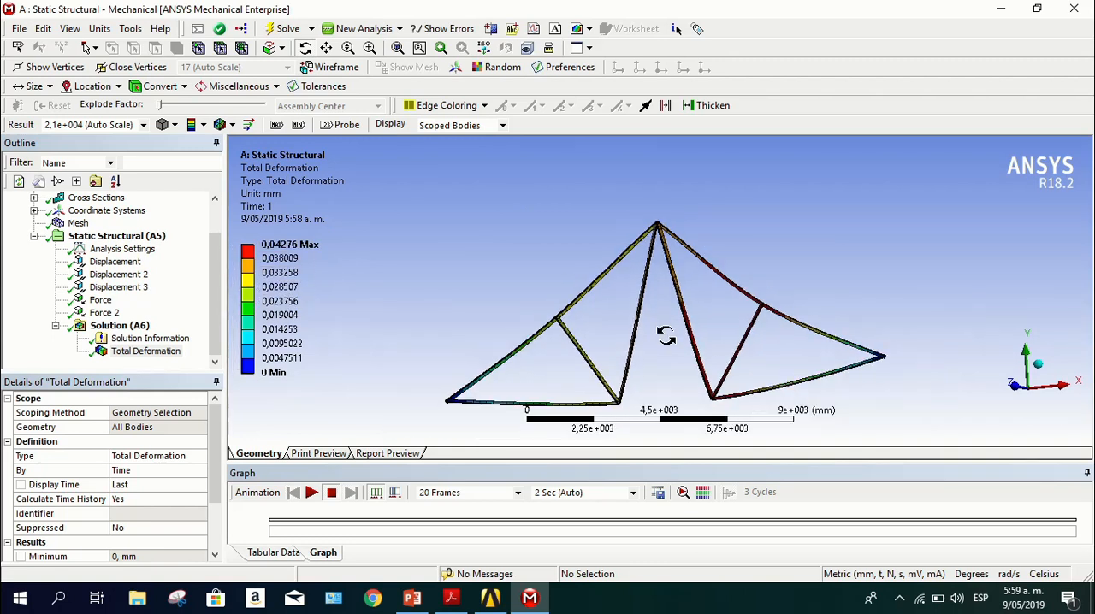
drag(665, 352, 710, 386)
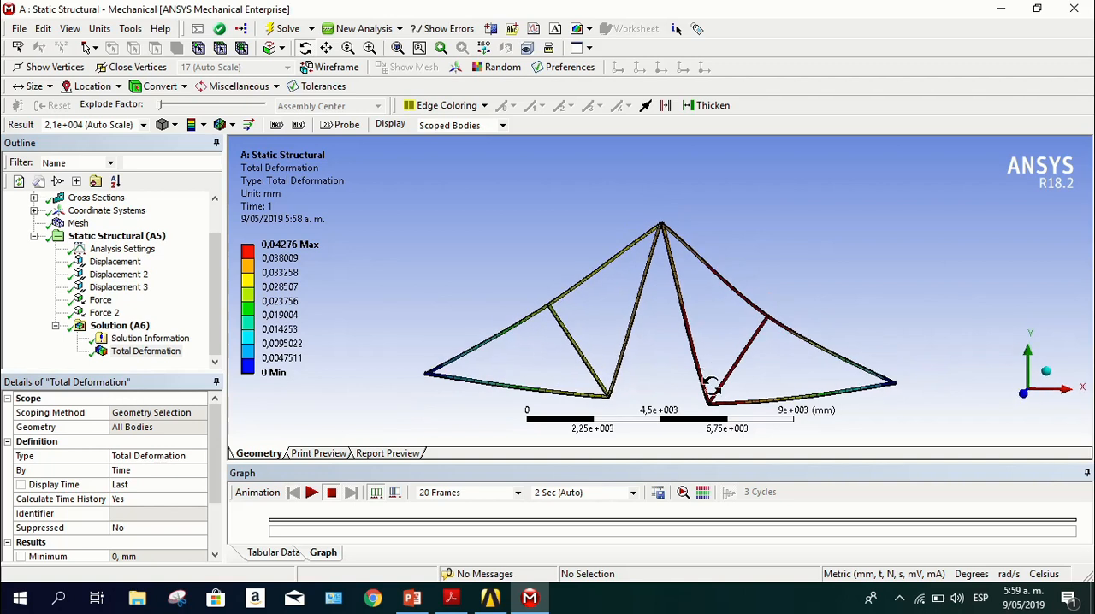
Mark the locations of maximum and minimum total deformation on the truss
scroll(711, 403, down, 4)
scroll(699, 370, up, 5)
scroll(699, 369, up, 3)
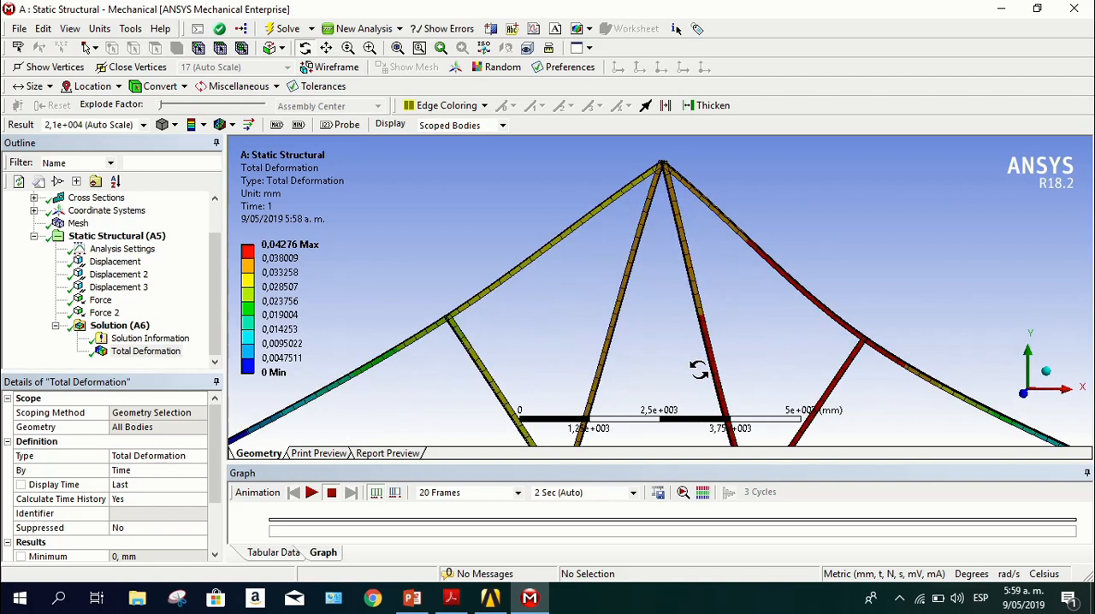
middle_drag(699, 370, 687, 225)
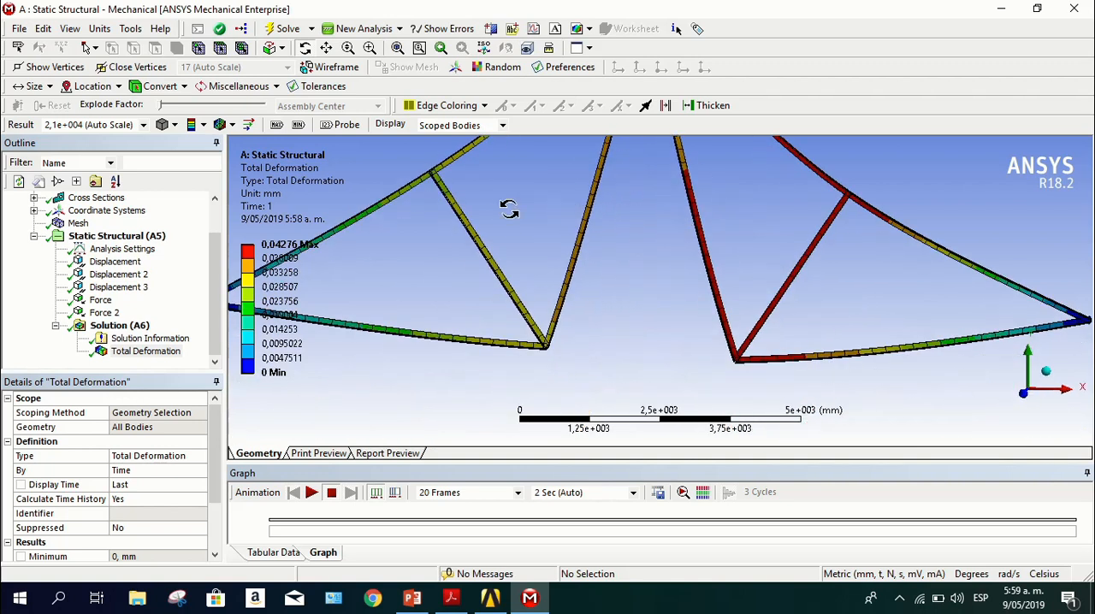
click(276, 125)
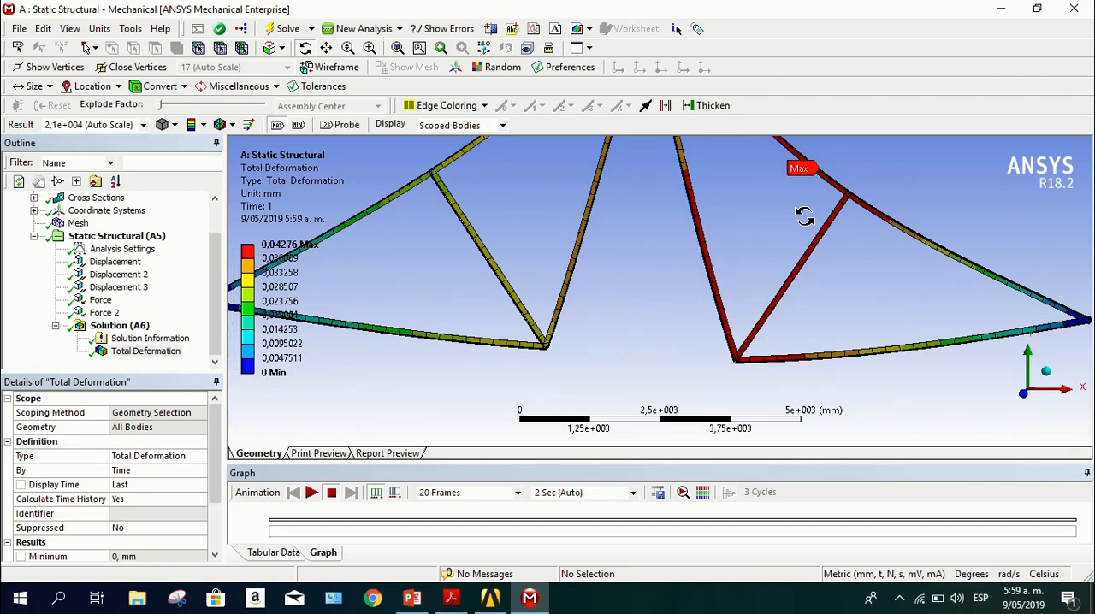
middle_drag(815, 215, 814, 187)
key(F7)
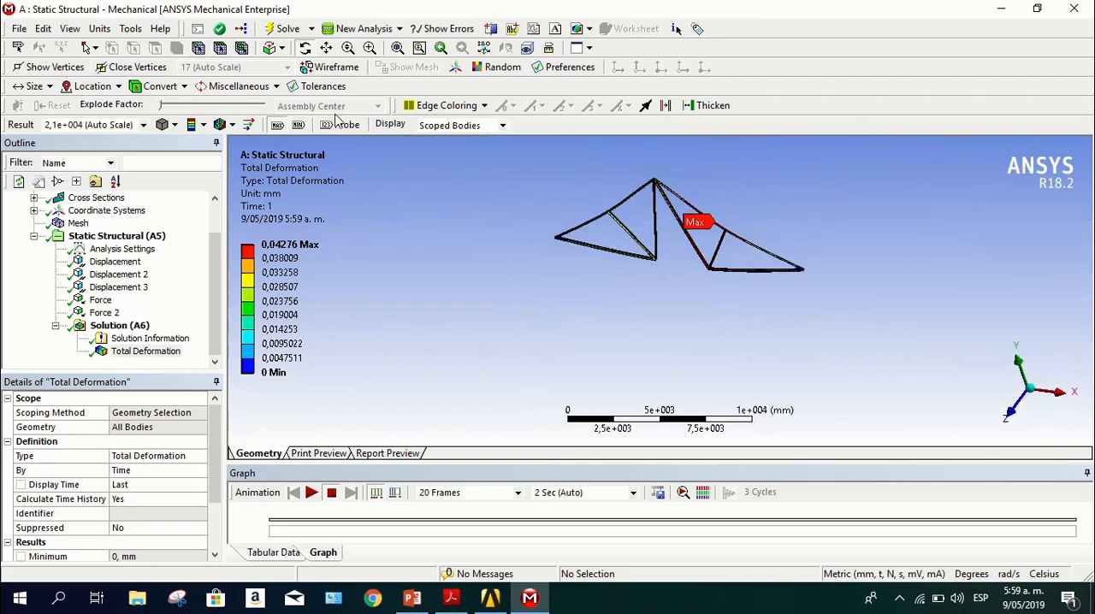
click(300, 125)
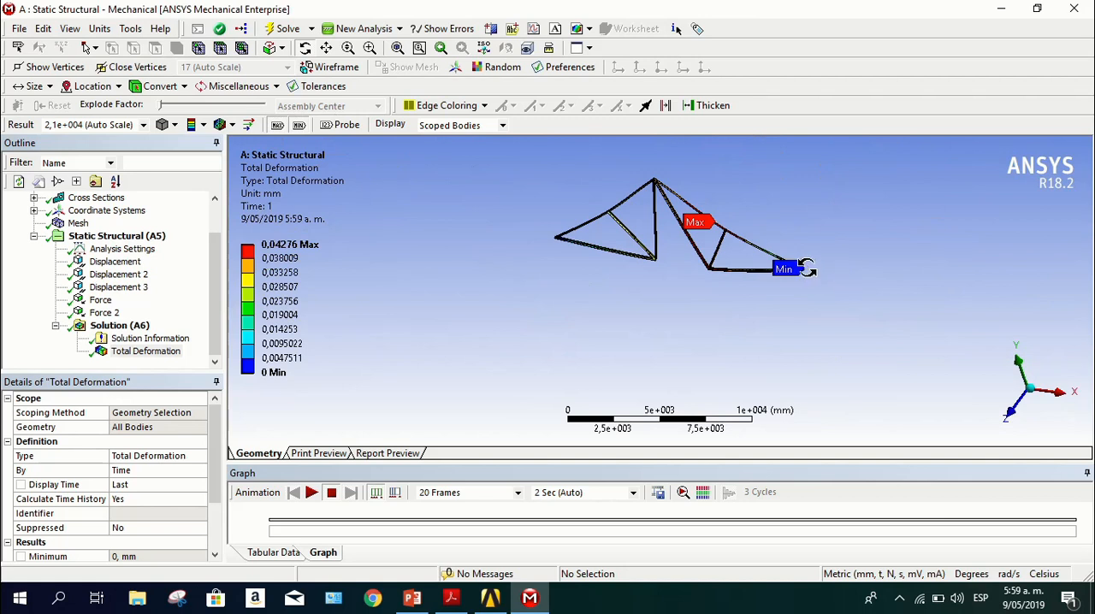
Examine the marked deformation extremes from several angles and hide both markers in the front view
middle_drag(807, 262, 760, 295)
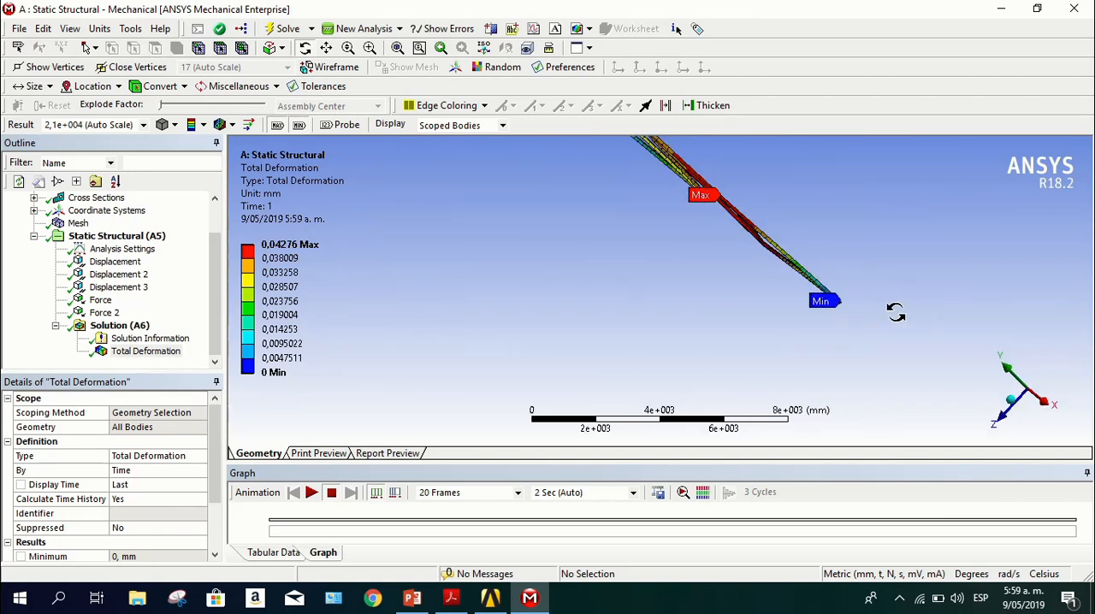
middle_drag(896, 316, 672, 332)
scroll(607, 338, up, 5)
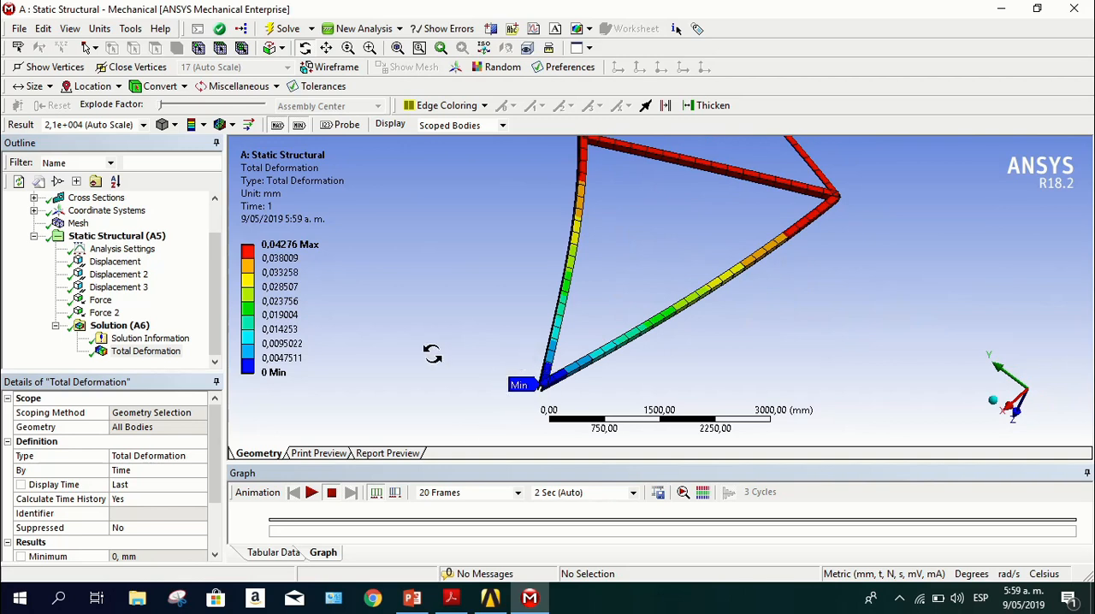
middle_drag(433, 359, 621, 305)
scroll(748, 285, down, 5)
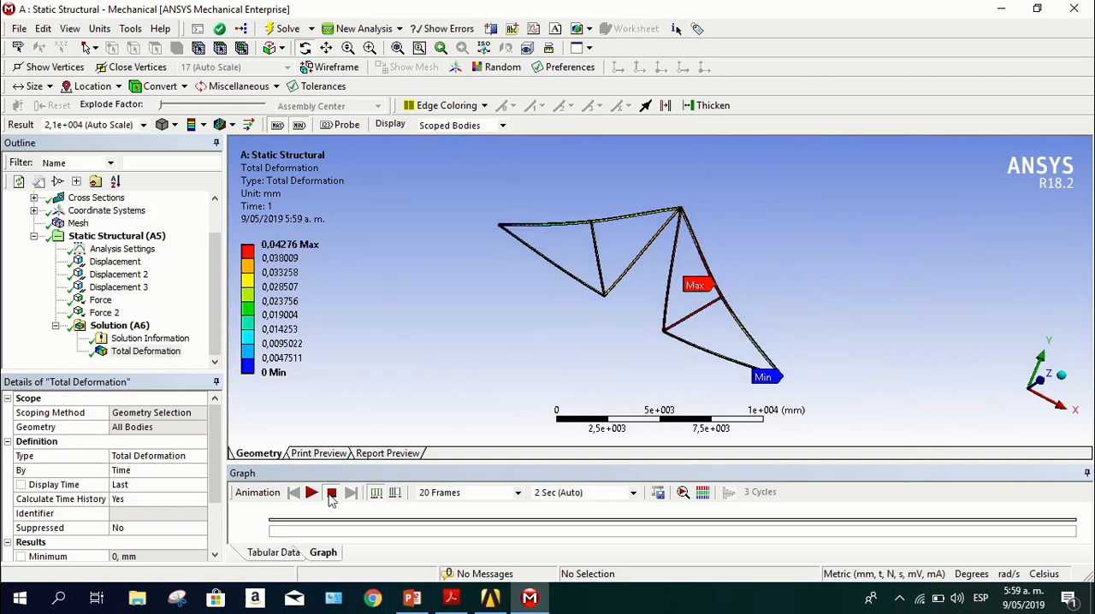
click(1041, 376)
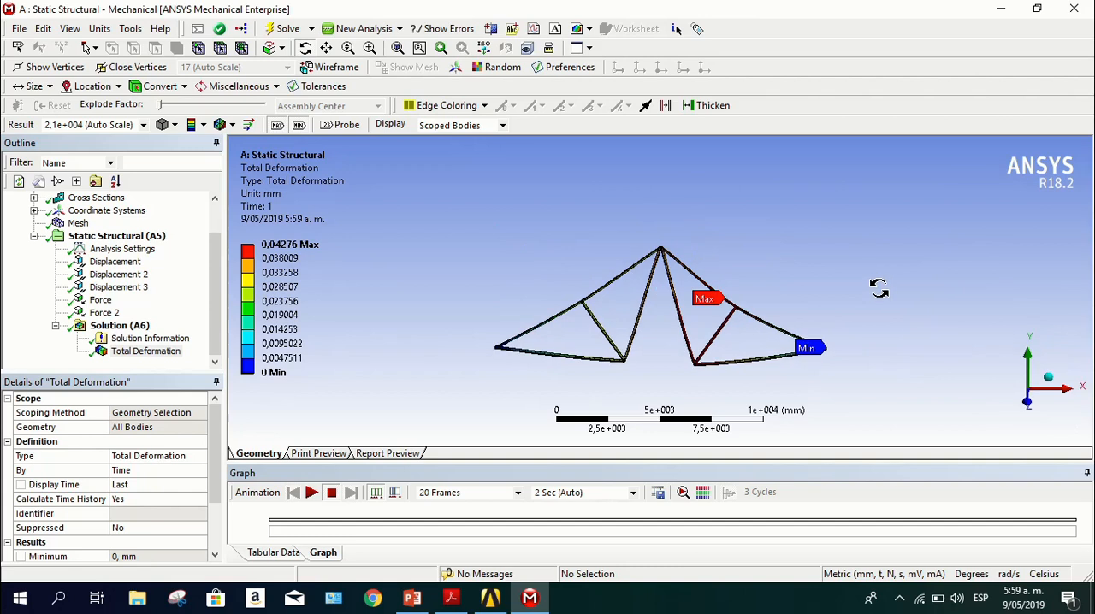
click(299, 125)
click(277, 125)
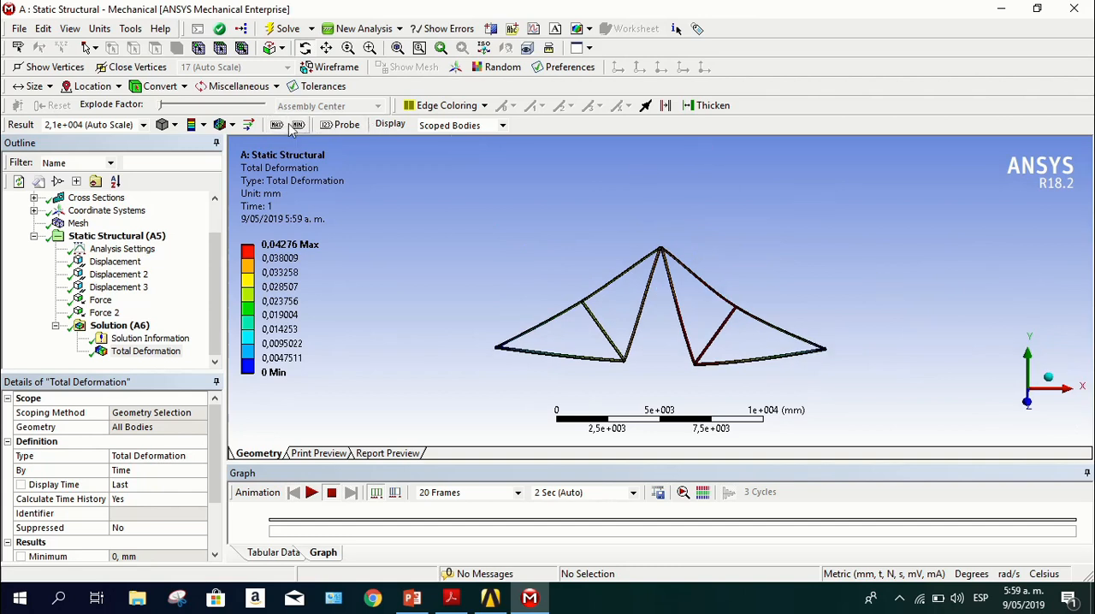
Play the Total Deformation animation, view the truss at a slight angle, and stop the playback
click(311, 493)
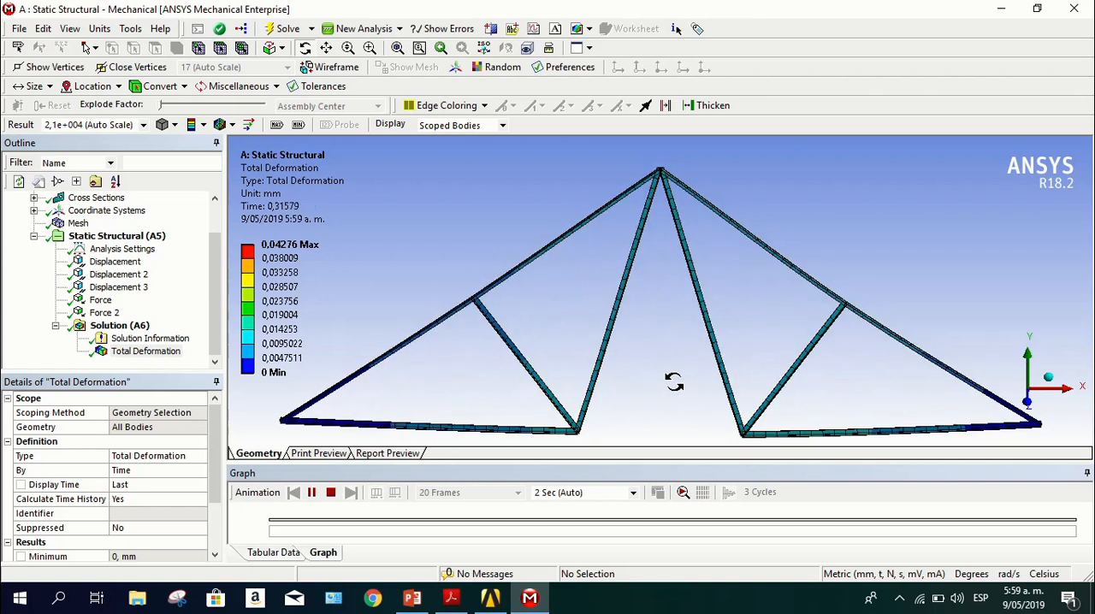
drag(672, 392, 795, 357)
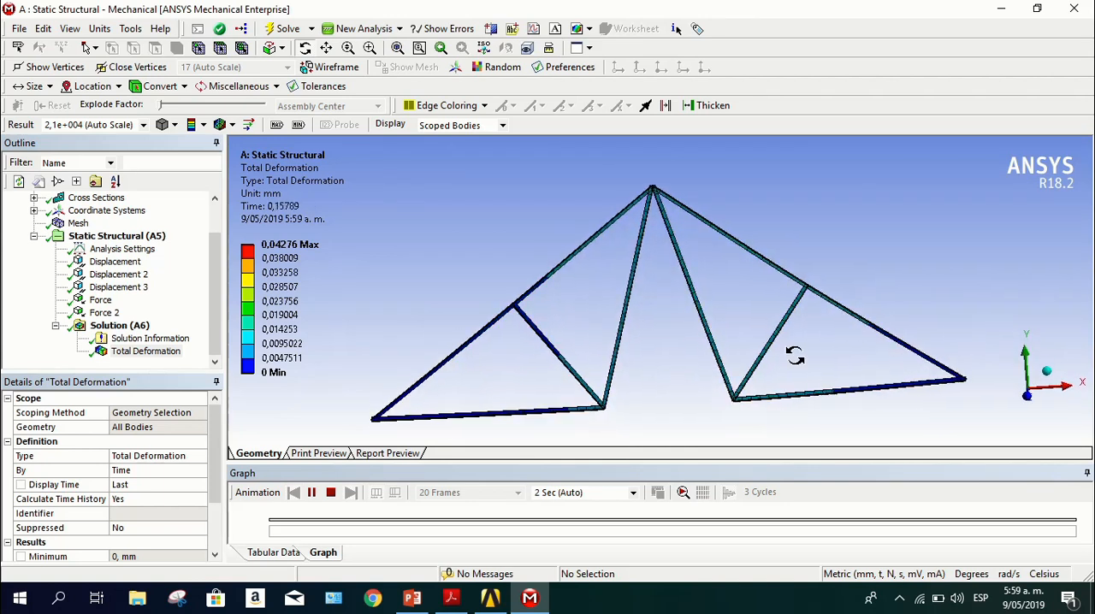
click(331, 492)
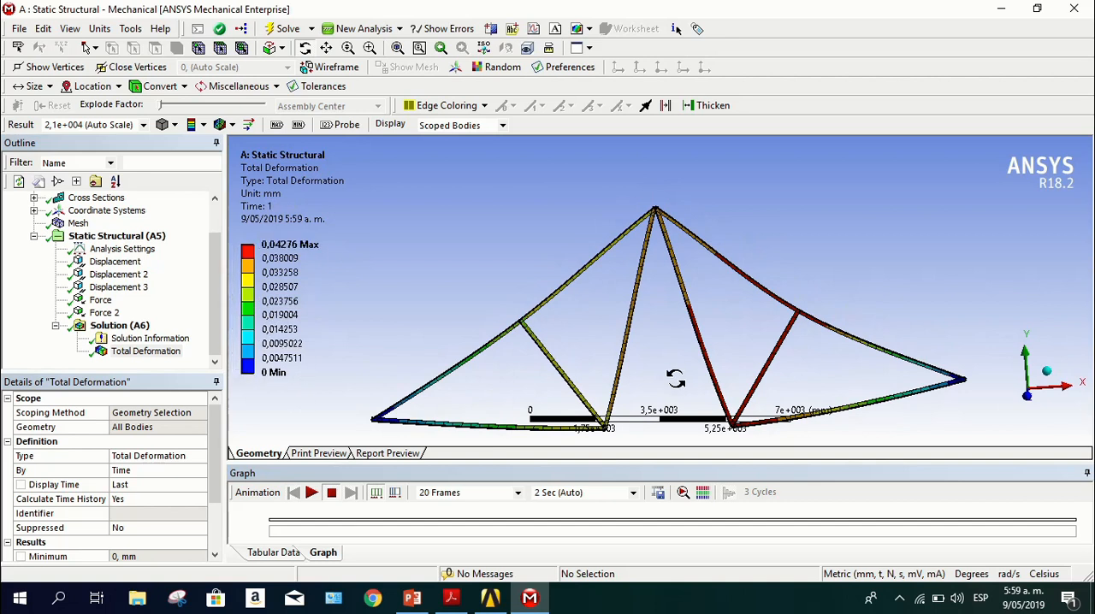
drag(673, 379, 675, 379)
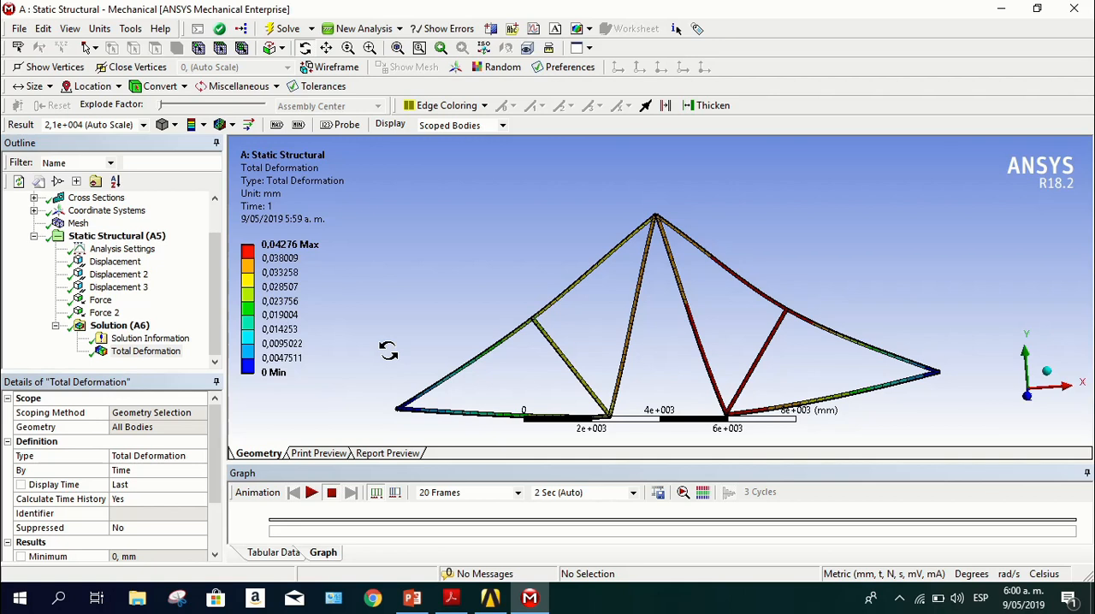
Add a Beam Tool covering all line bodies to the static structural solution
right_click(115, 328)
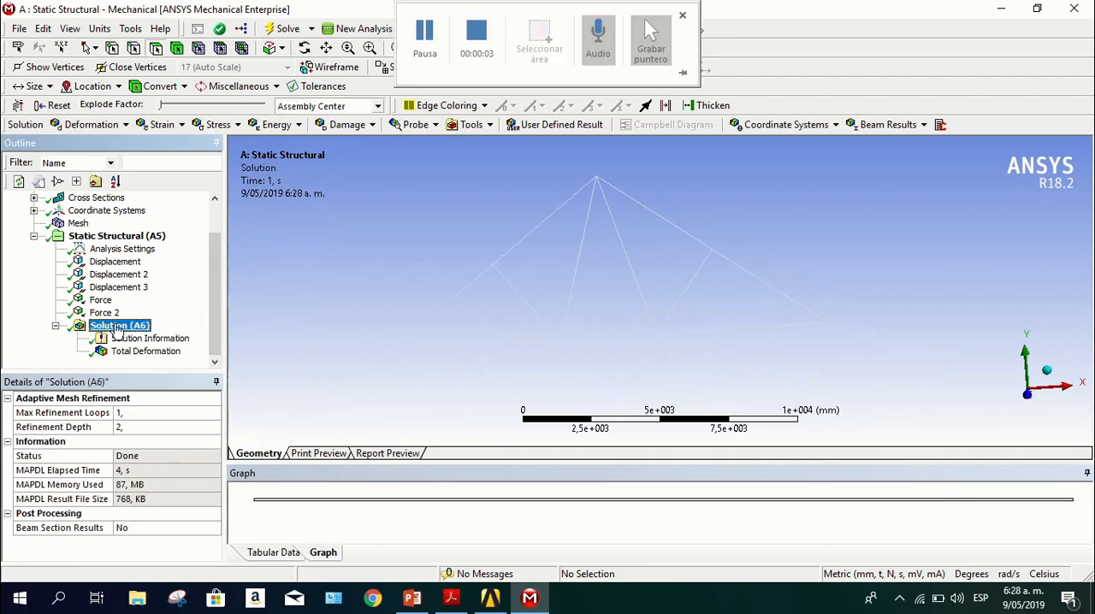
click(482, 127)
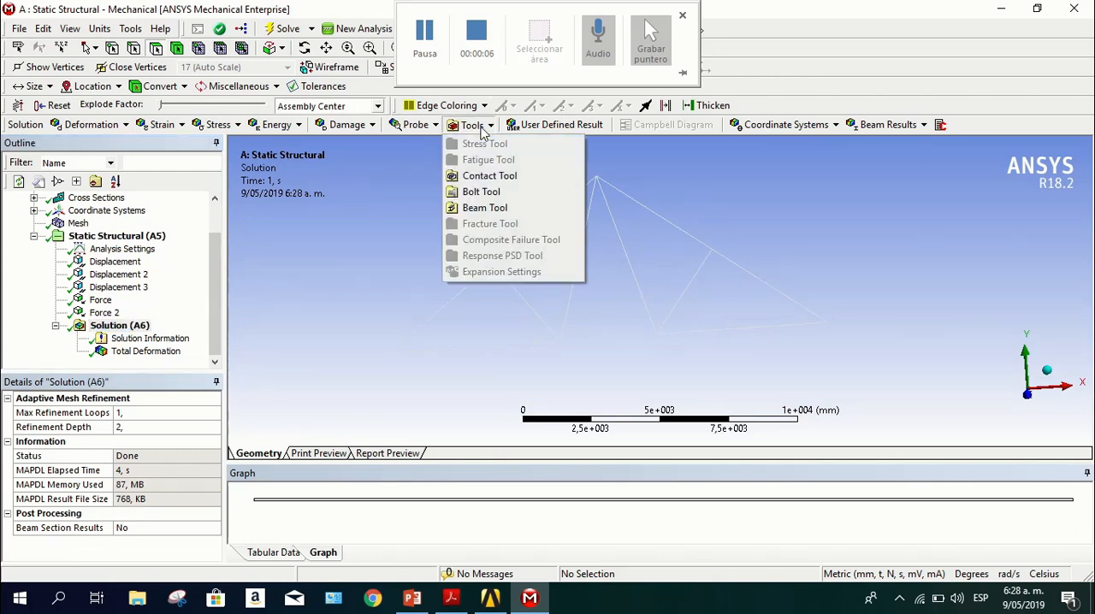
click(481, 210)
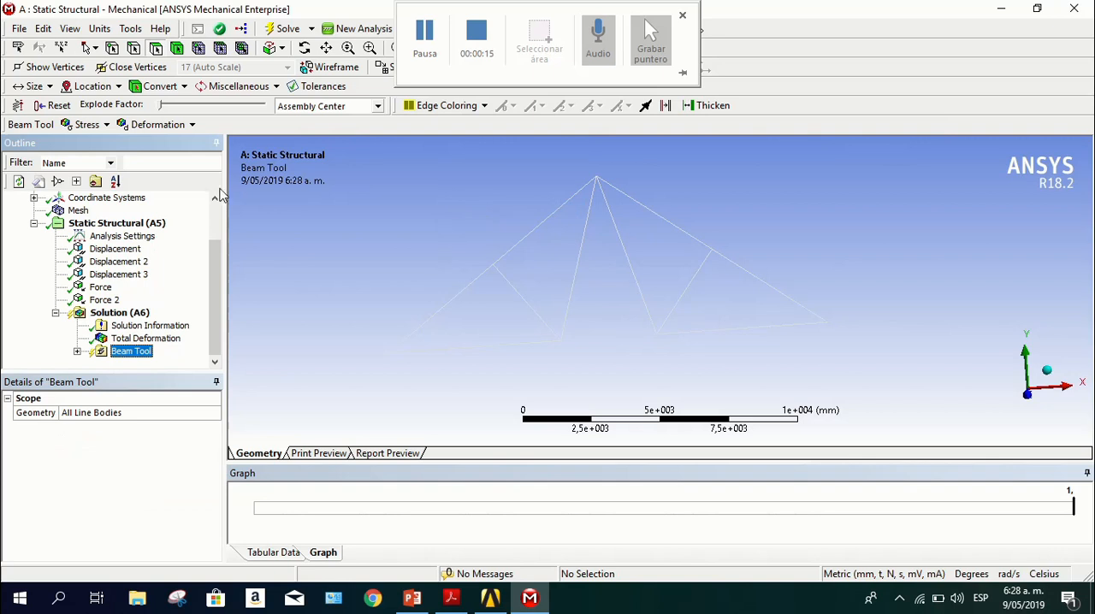
Add Minimum Bending Stress and Maximum Bending Stress results to the Beam Tool and solve the analysis
click(104, 126)
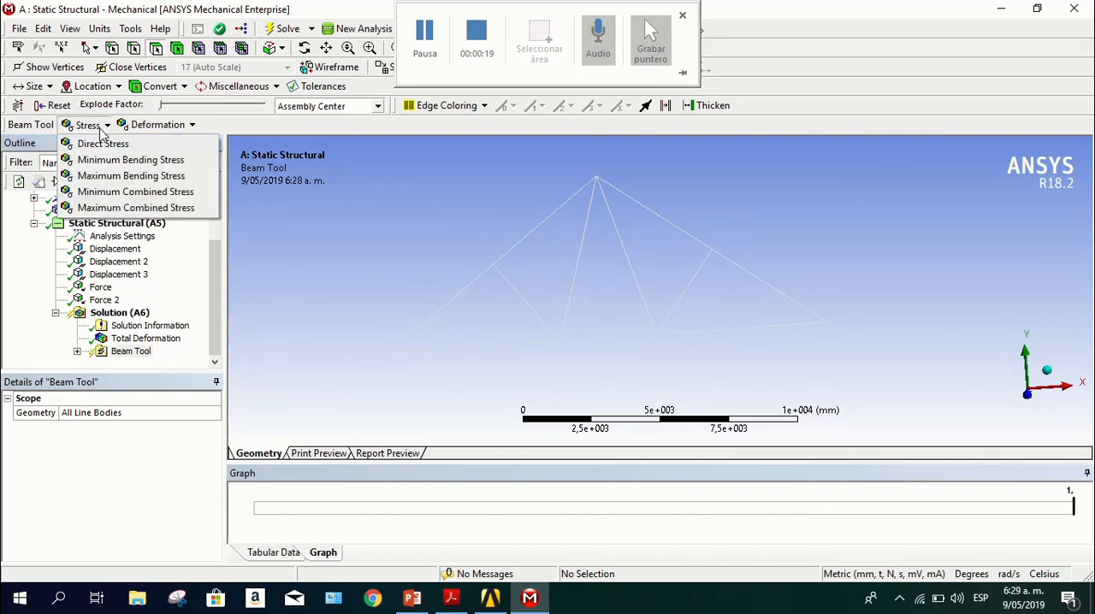
click(162, 166)
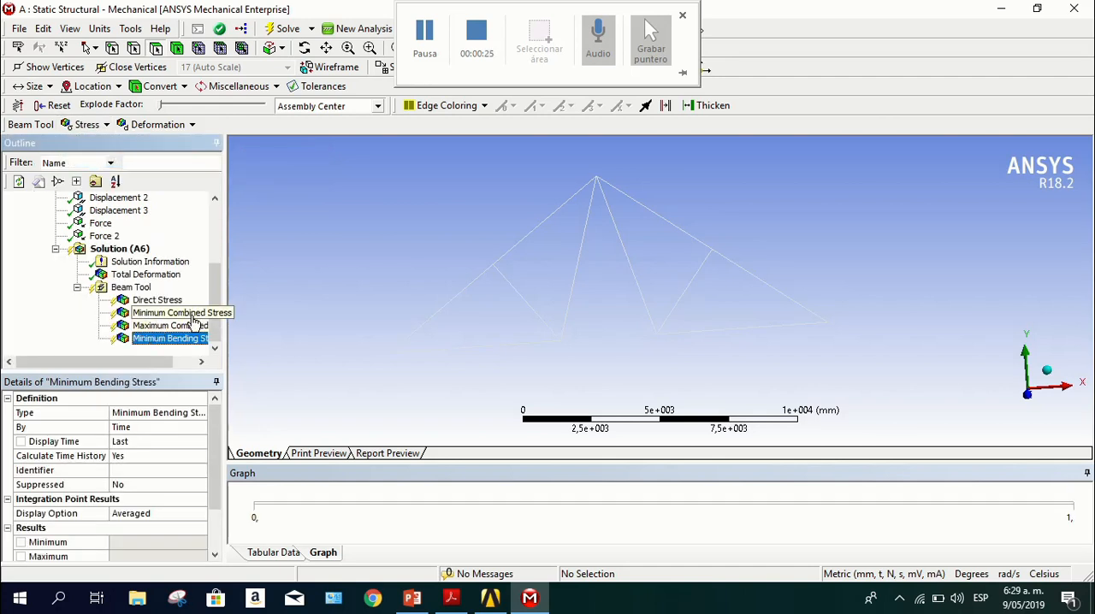
drag(157, 364, 186, 364)
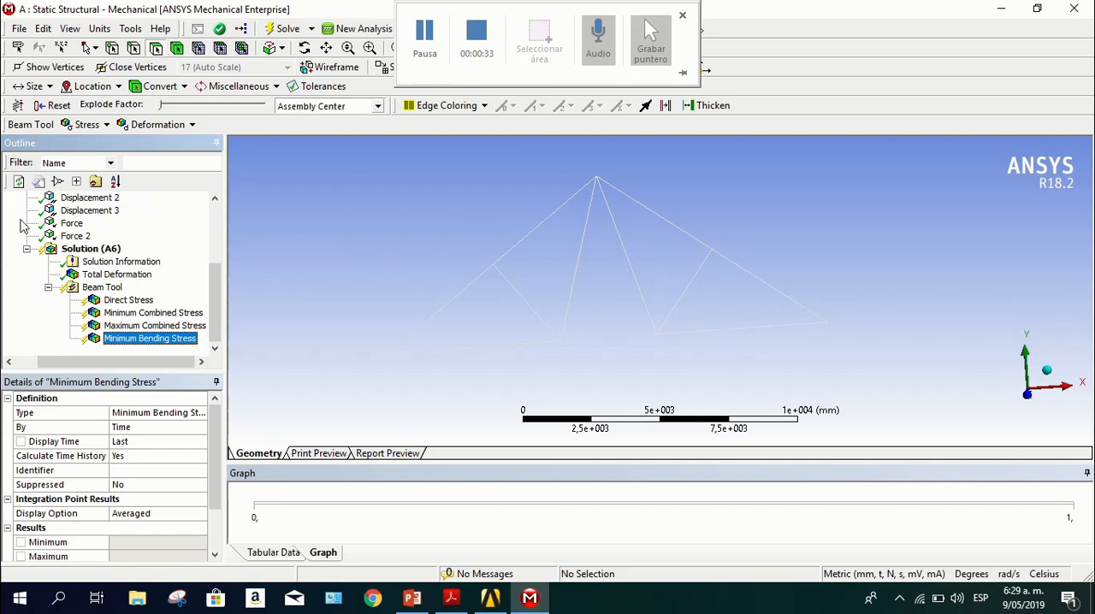
click(94, 125)
click(114, 176)
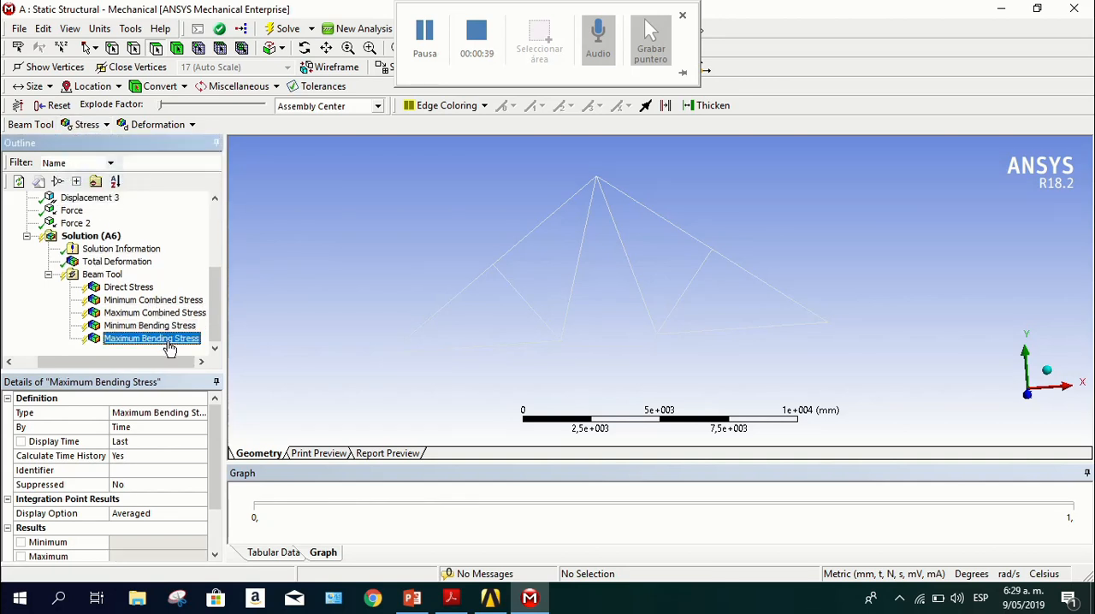
click(282, 29)
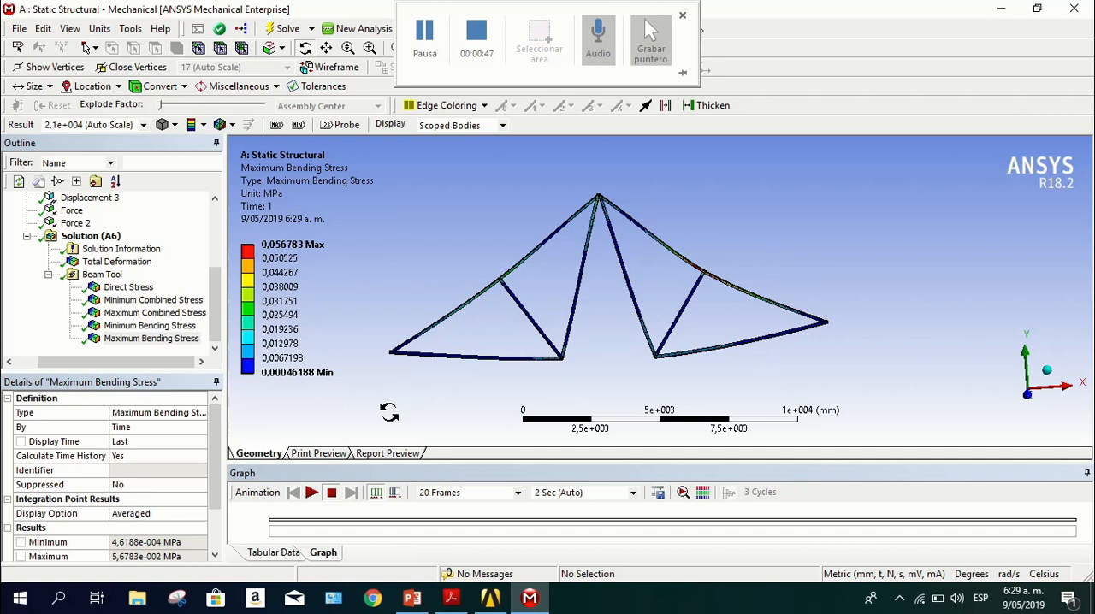
Play the Maximum Bending Stress animation on the truss up close and stop it
click(311, 493)
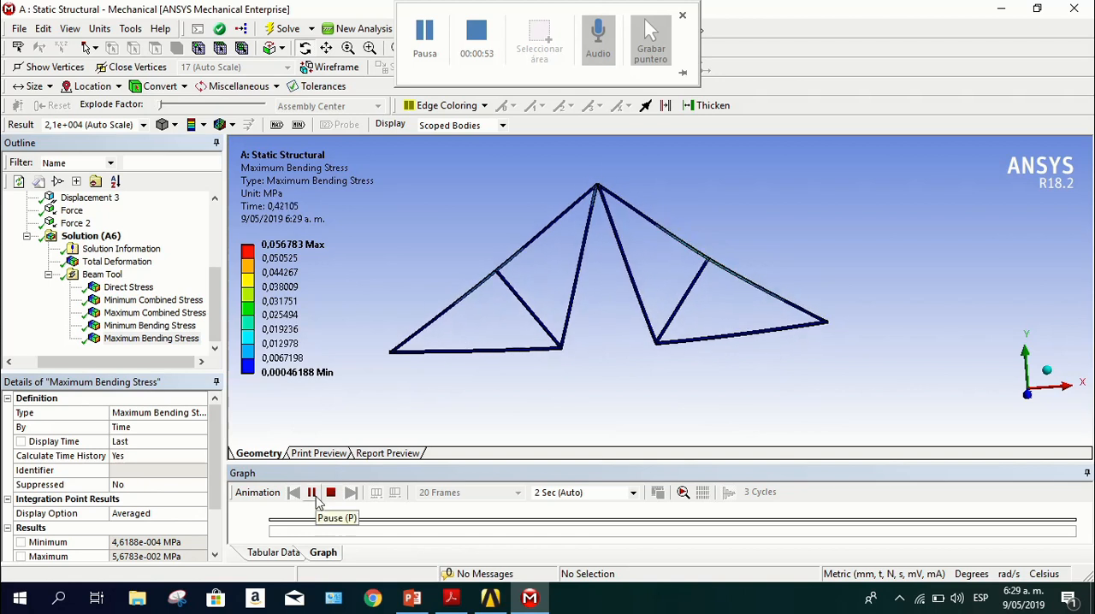
scroll(548, 320, up, 3)
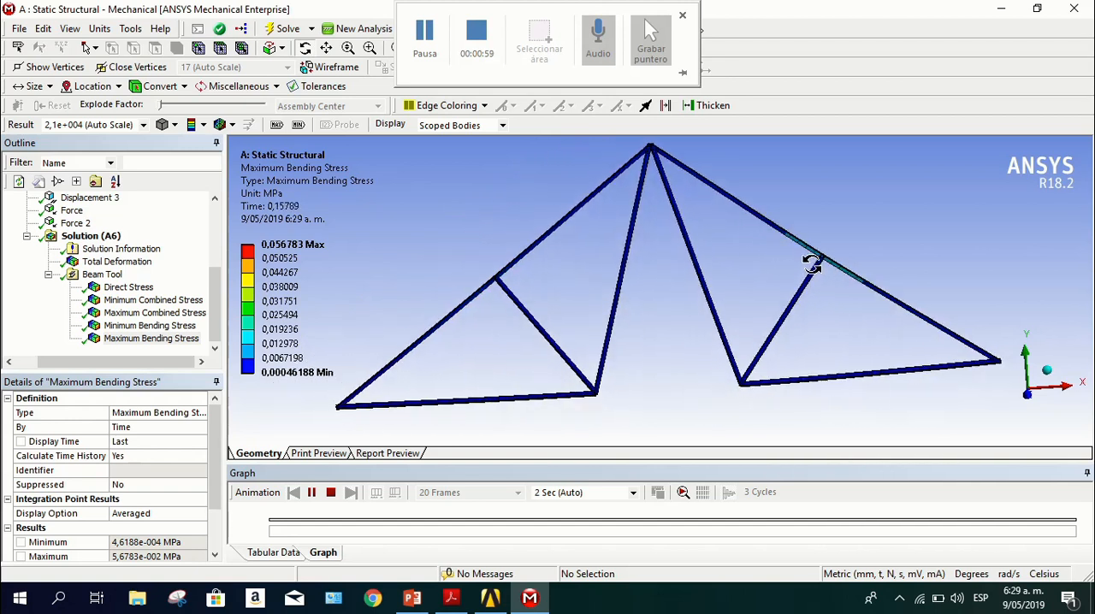
click(331, 494)
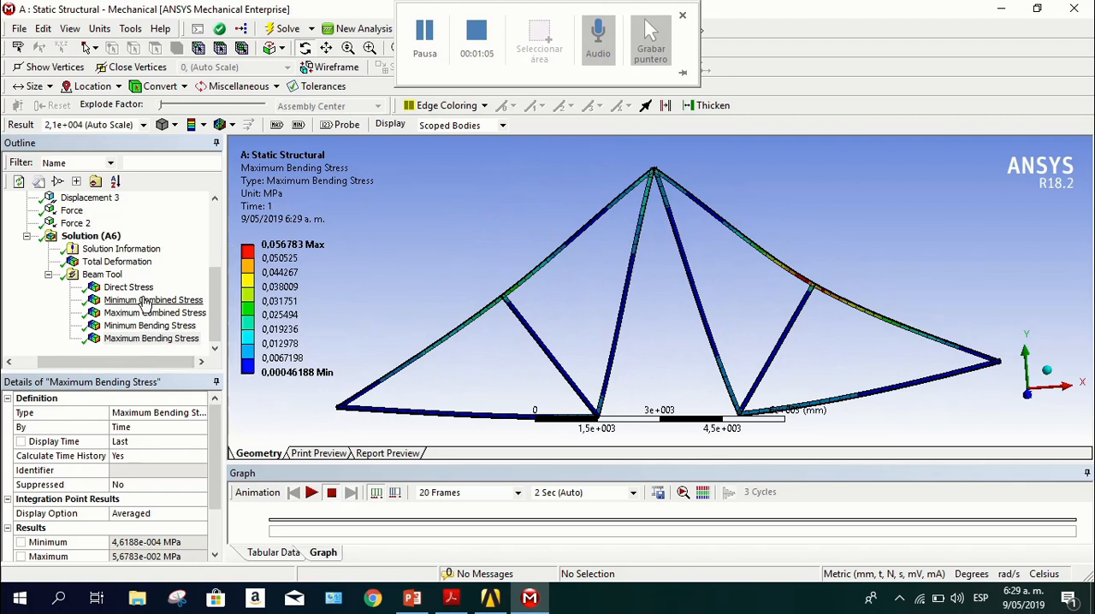
Review the Minimum Combined Stress and Maximum Combined Stress results, playing and stopping the animation of each
click(143, 301)
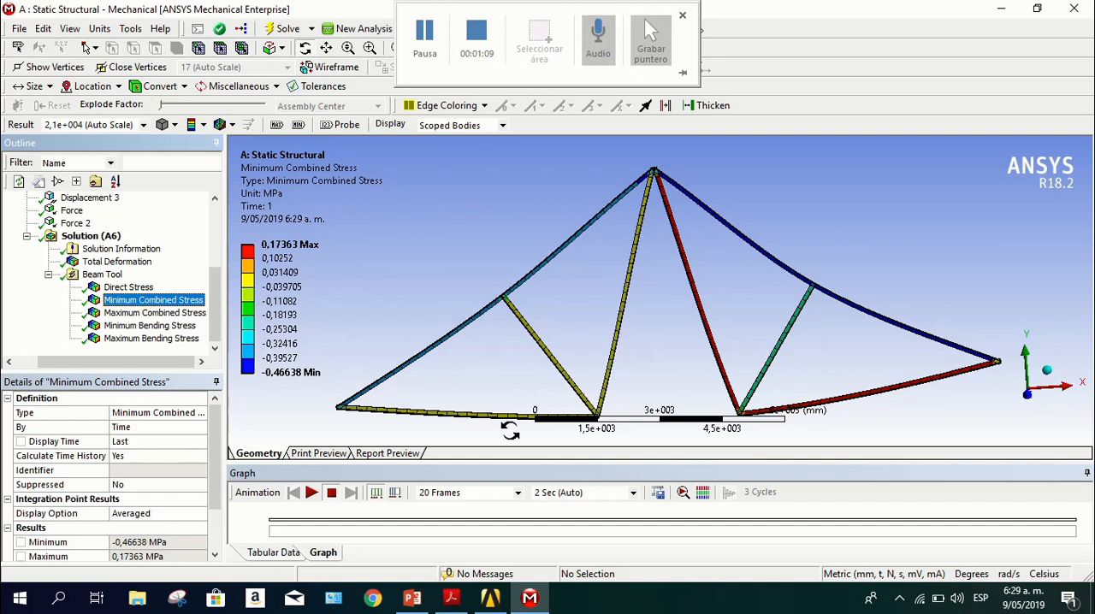
click(311, 493)
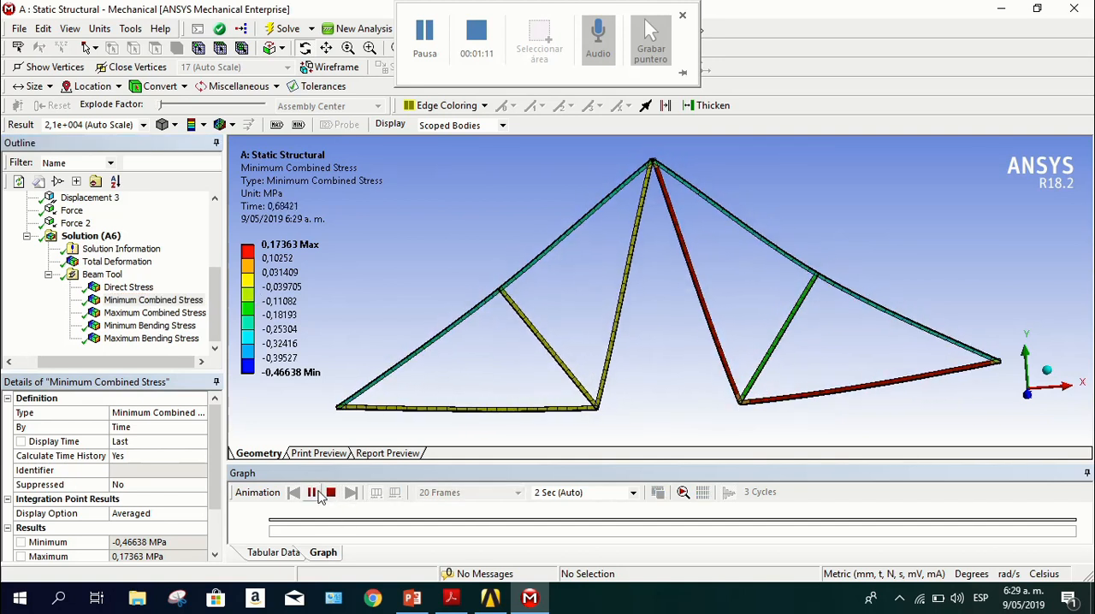
click(331, 493)
click(118, 314)
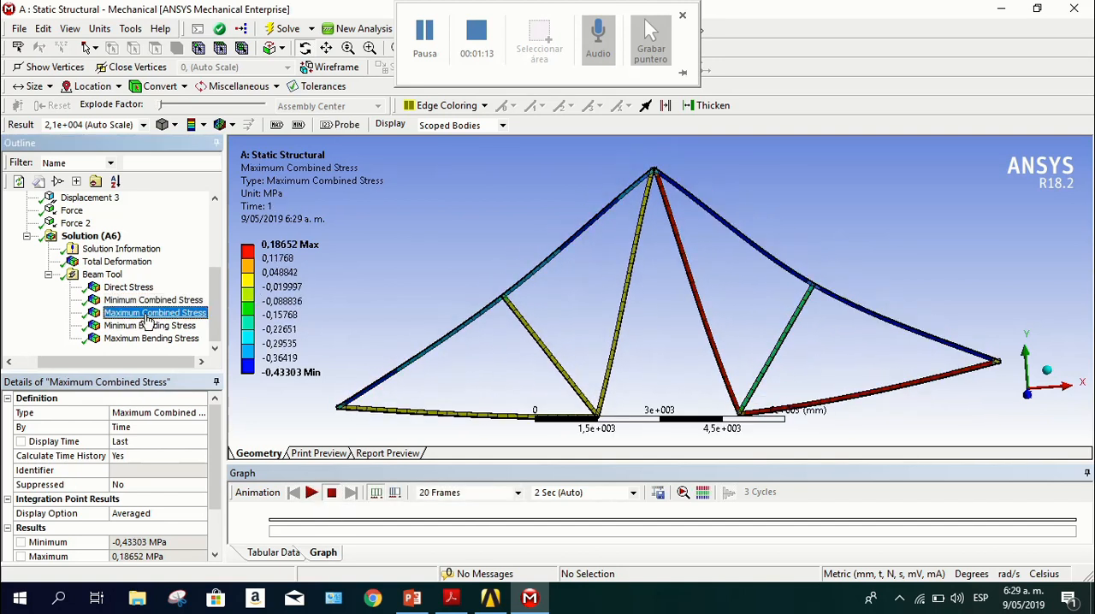
click(311, 493)
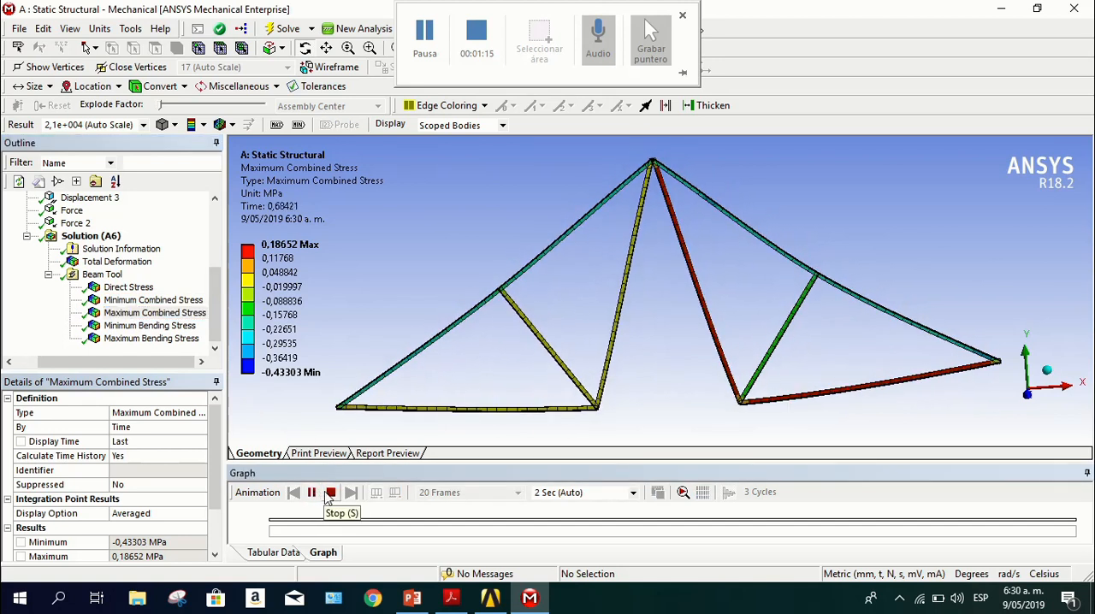
click(331, 494)
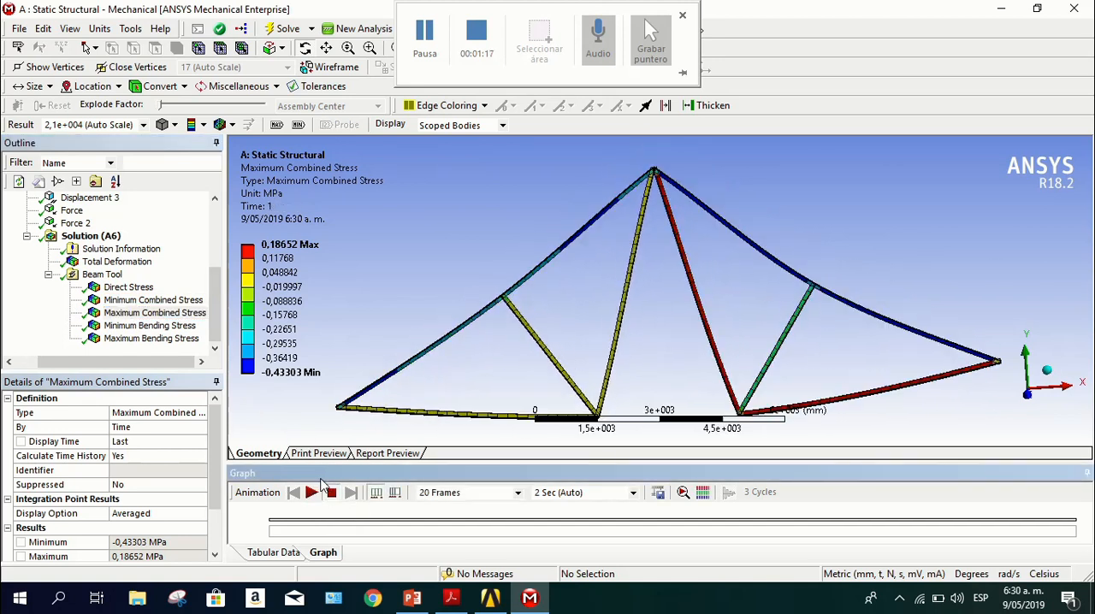
Review the Minimum Bending Stress and Maximum Bending Stress results, playing and stopping the animation of each
click(145, 326)
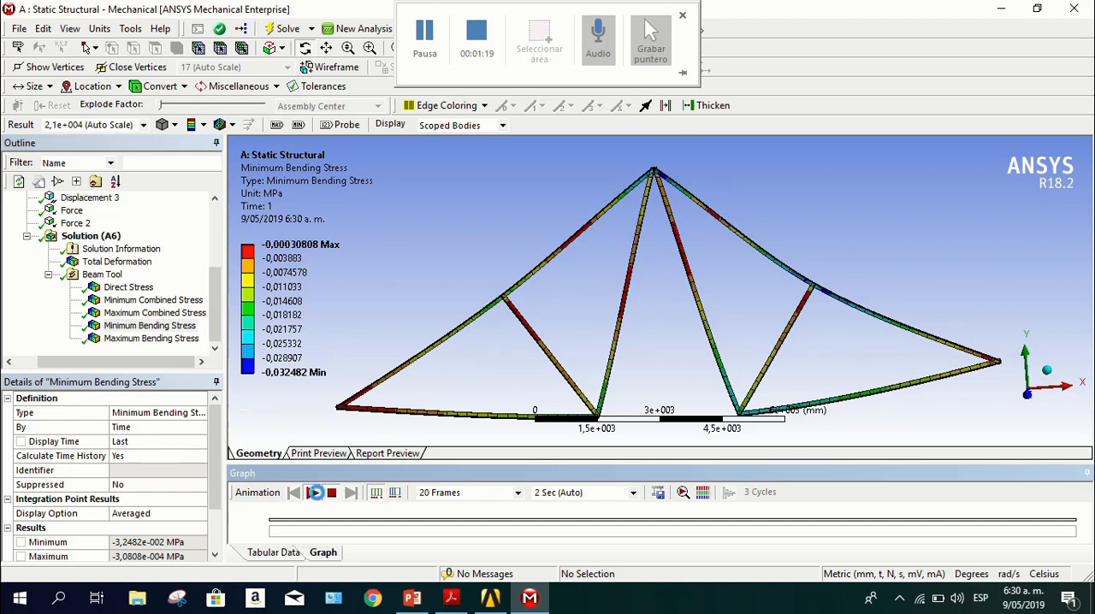
click(312, 493)
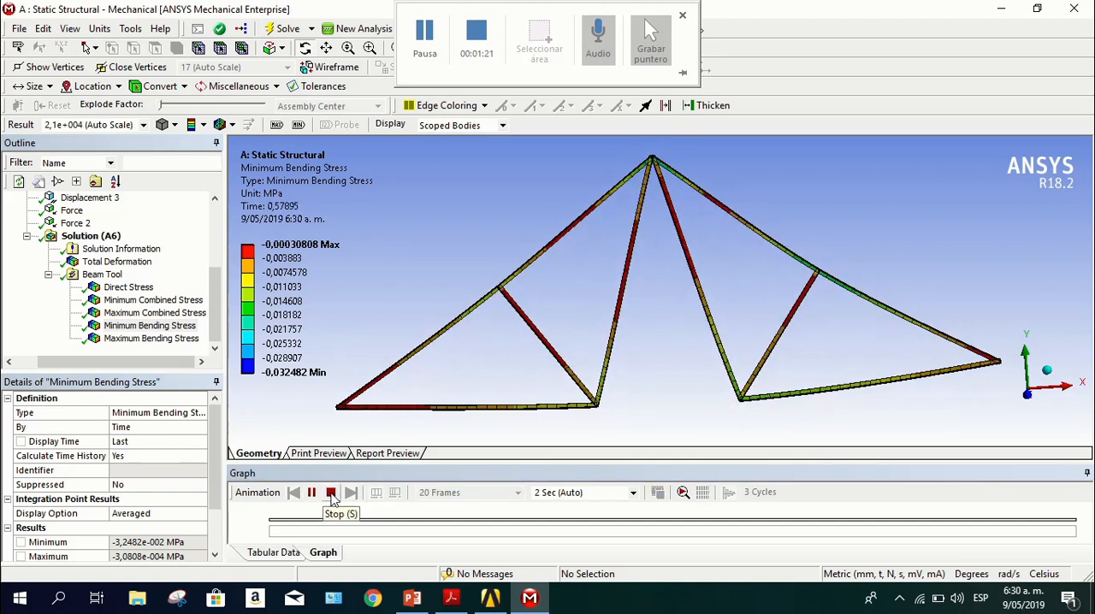
click(331, 494)
click(152, 341)
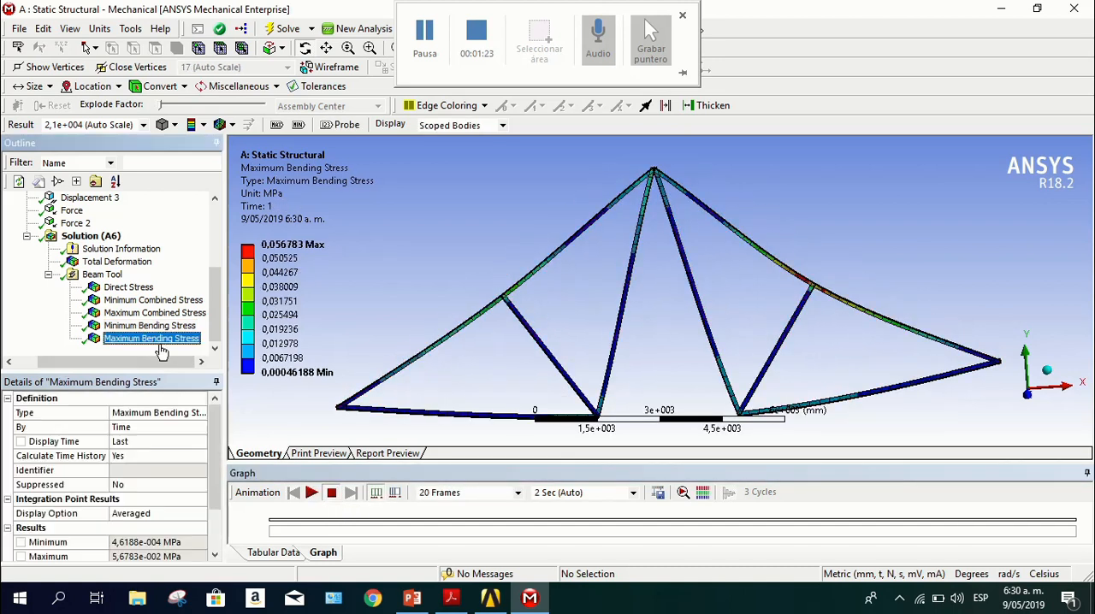
click(312, 494)
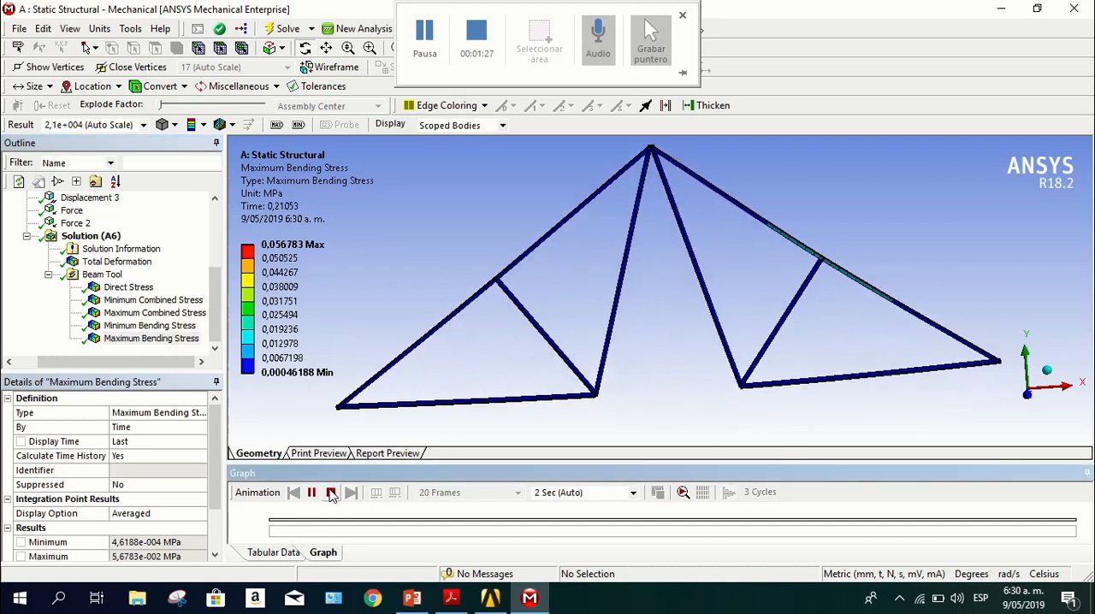
click(331, 495)
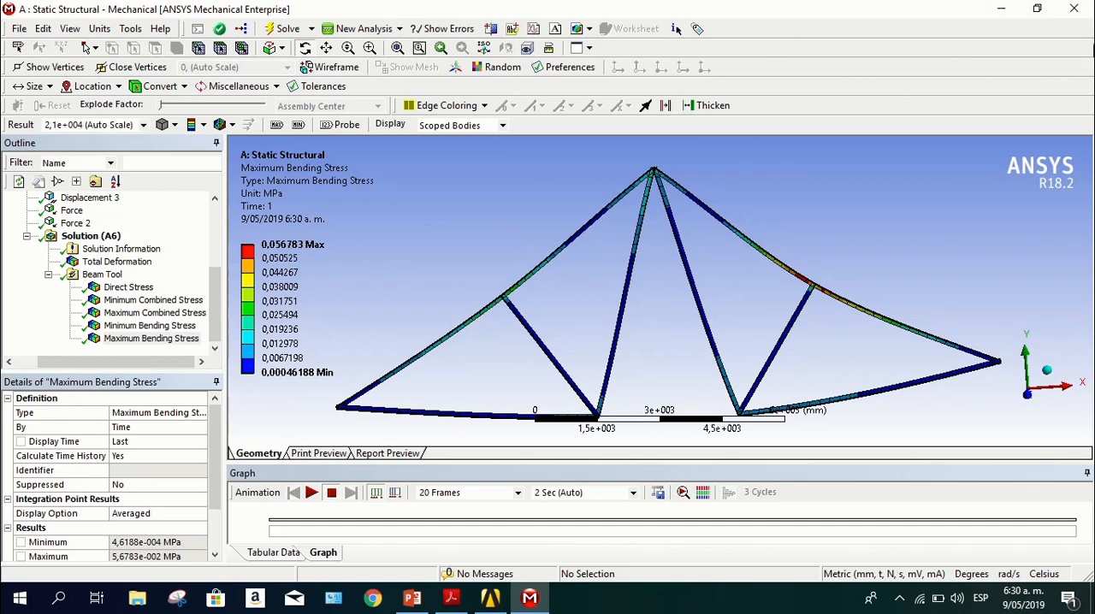
Return to Workbench, add a Modal system linked to the Static Structural solution, and open its setup
click(1074, 9)
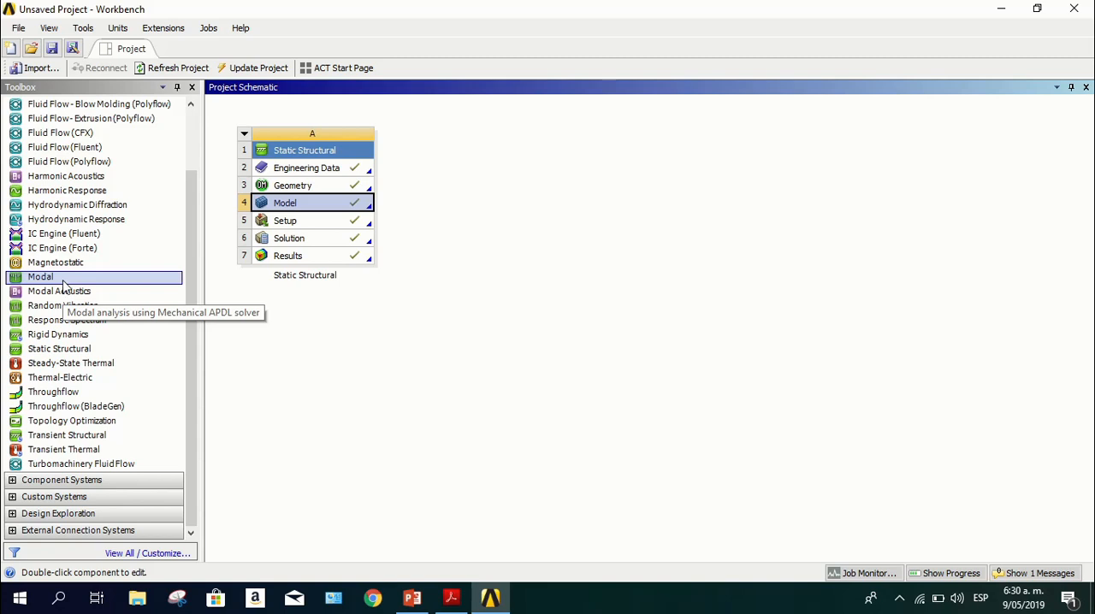
drag(63, 287, 63, 288)
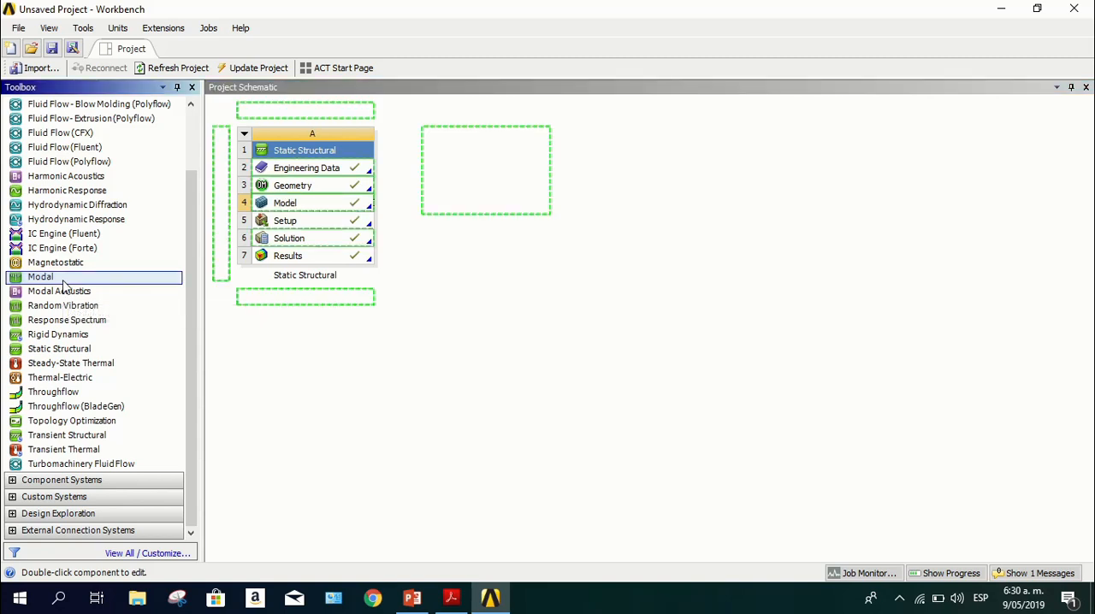
drag(172, 210, 346, 239)
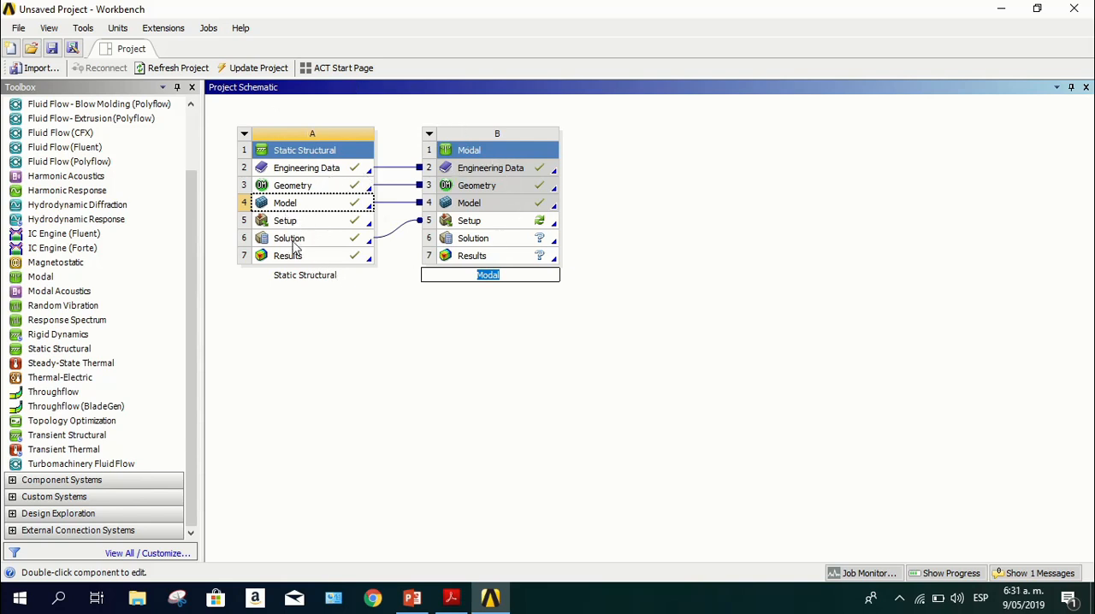
double_click(470, 223)
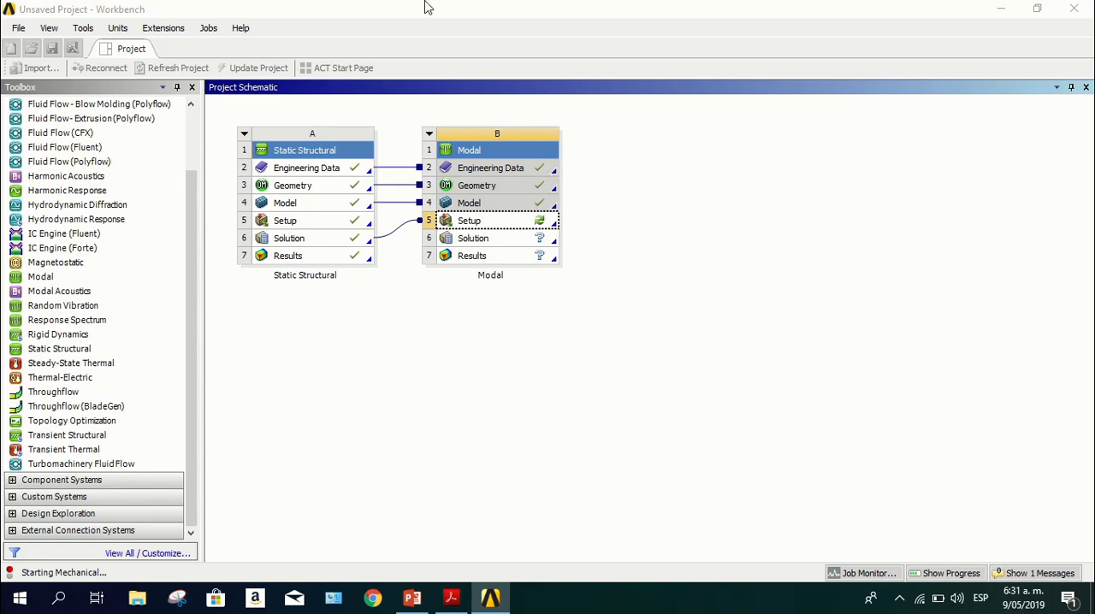
mouse_move(461, 7)
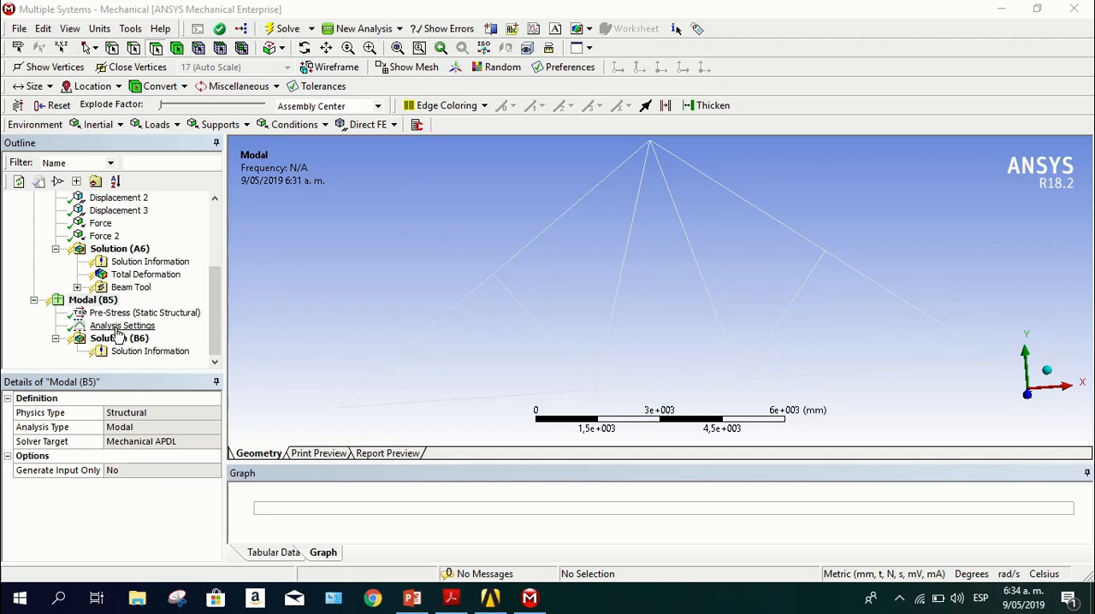
Set the maximum number of modes to find to 15 for the modal analysis and solve it
click(122, 326)
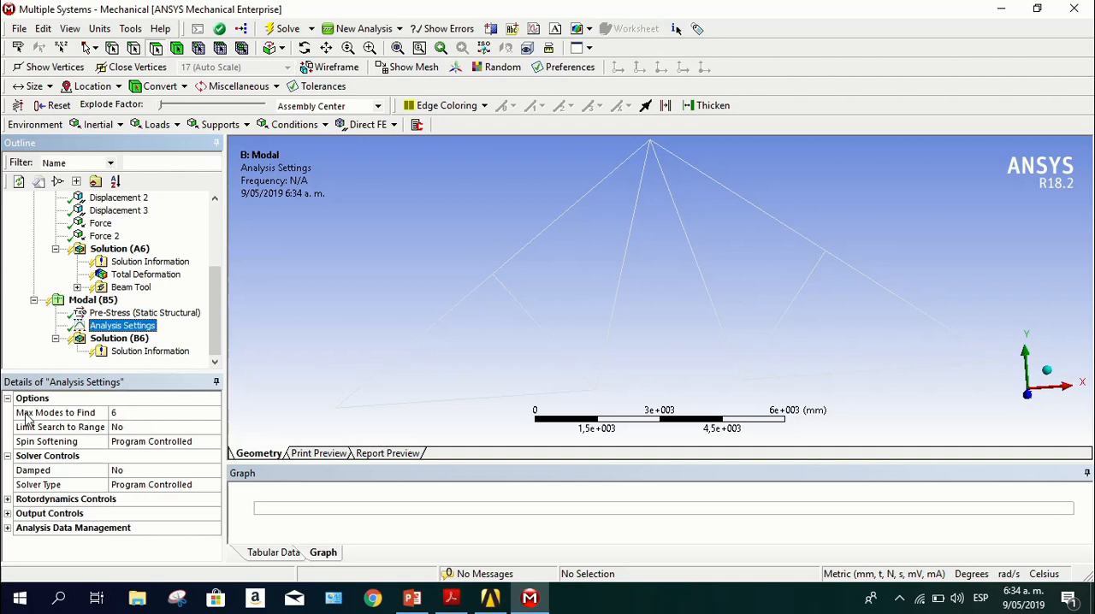
click(120, 414)
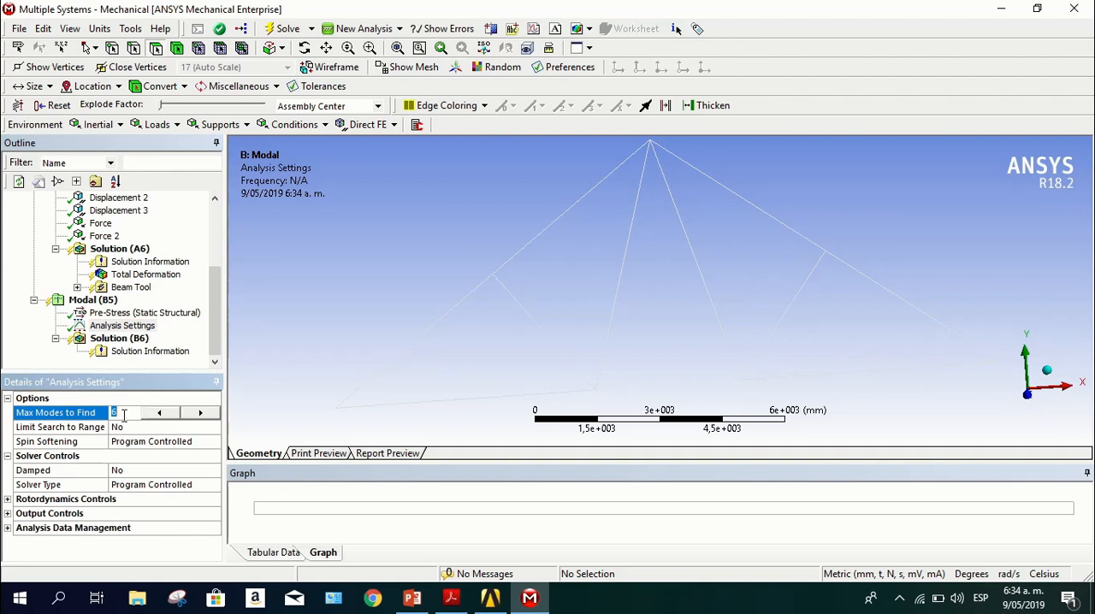
click(201, 413)
click(200, 413)
click(288, 30)
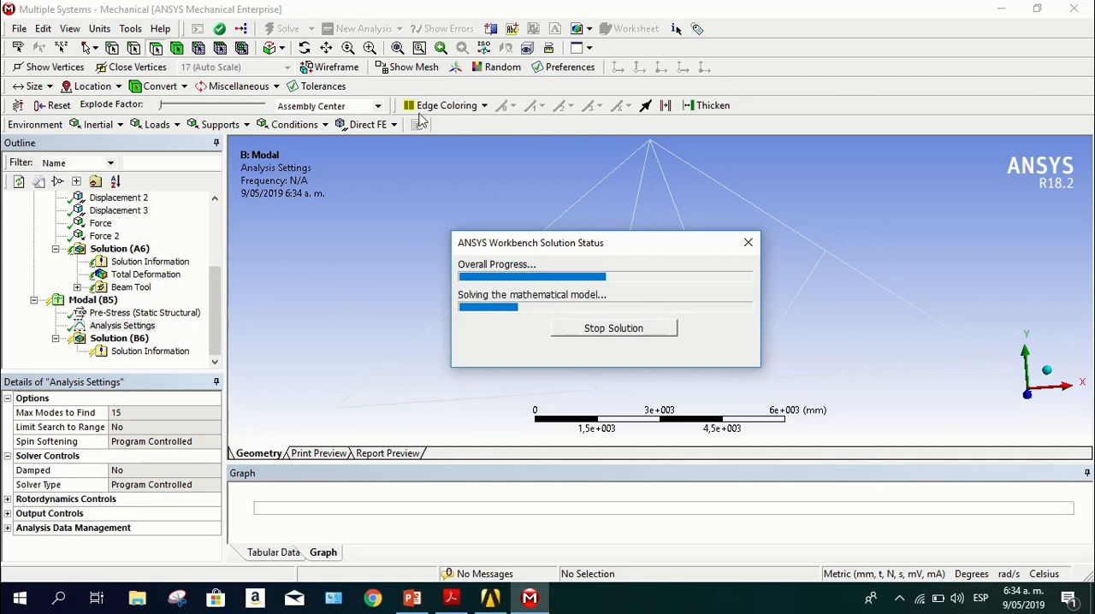
mouse_move(502, 25)
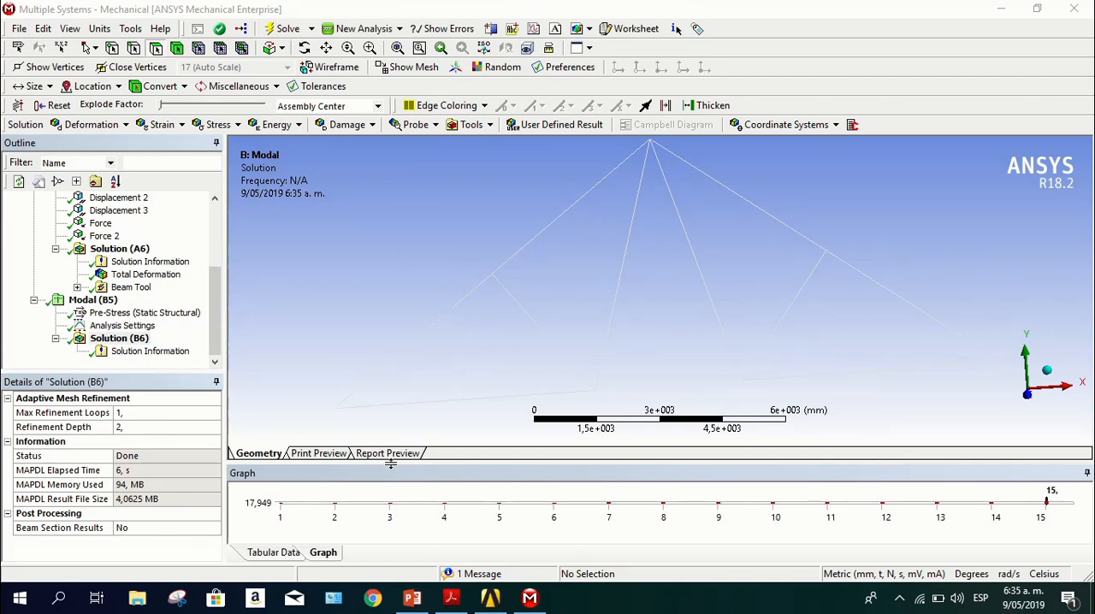
Examine the tabulated natural frequencies of all the modes in the modal solution
click(286, 553)
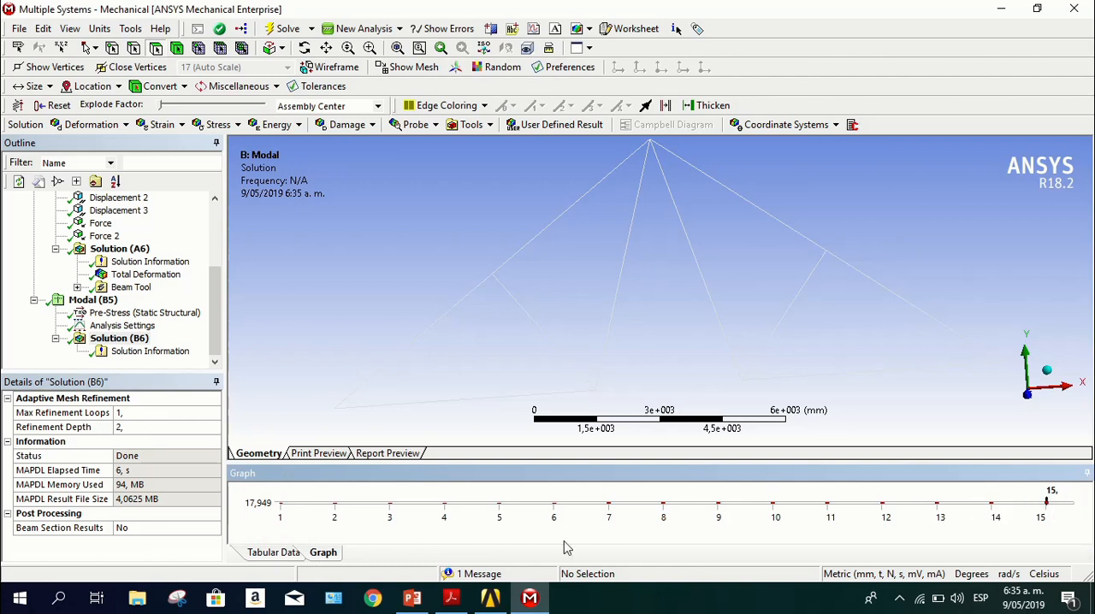
click(272, 553)
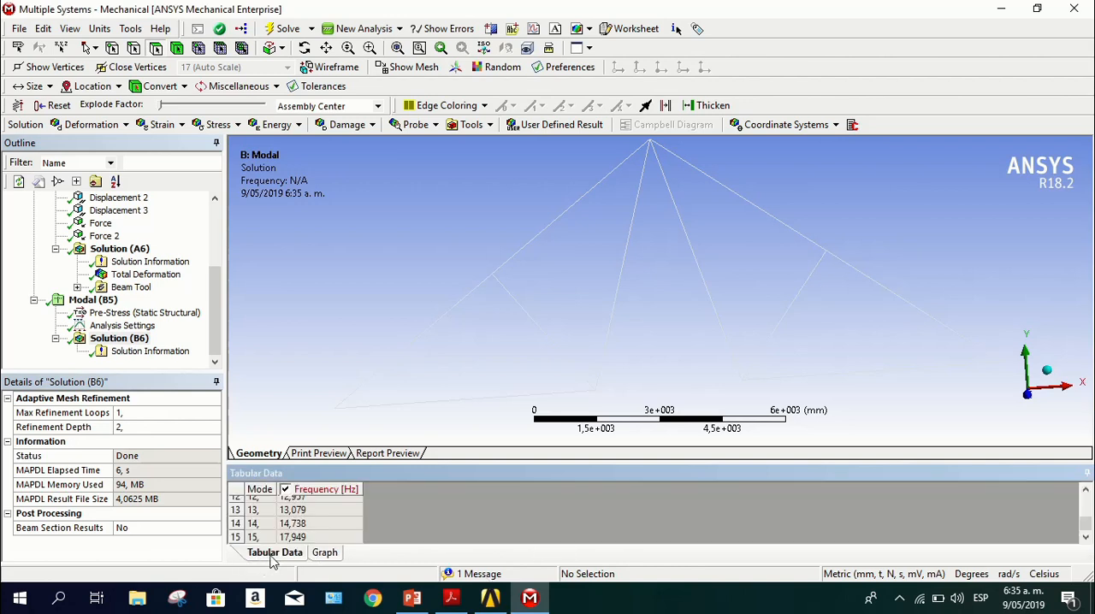
scroll(310, 524, up, 3)
scroll(315, 522, up, 2)
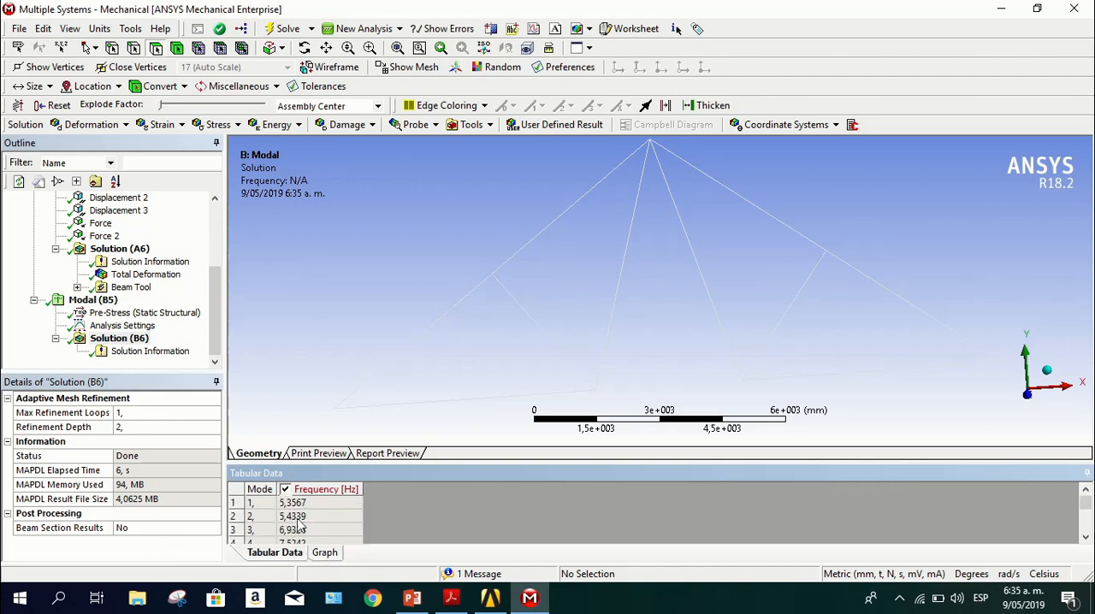
scroll(317, 505, down, 2)
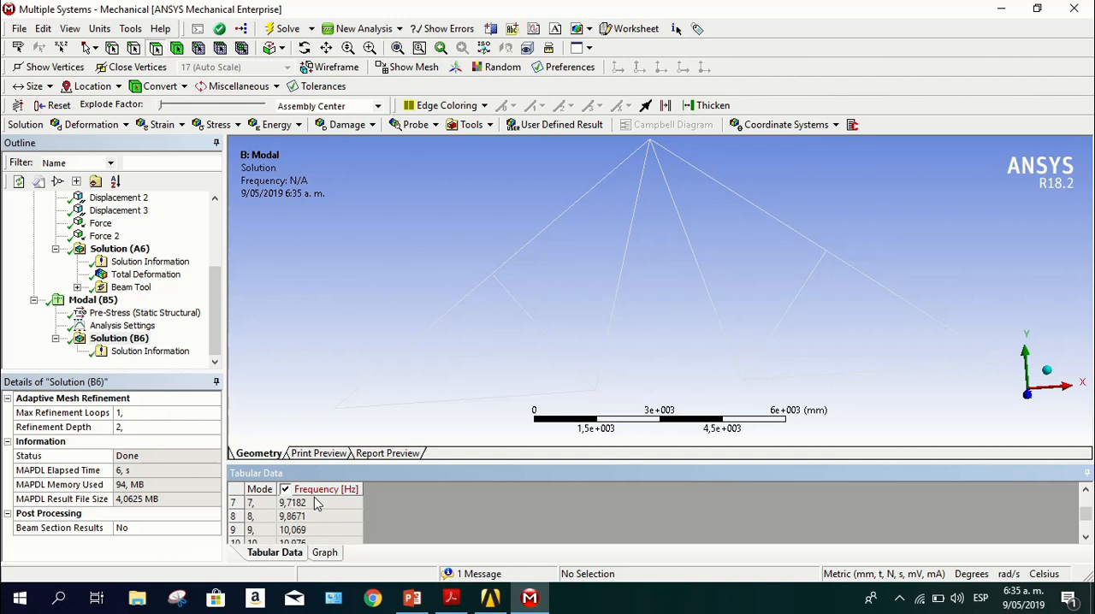
scroll(315, 505, down, 2)
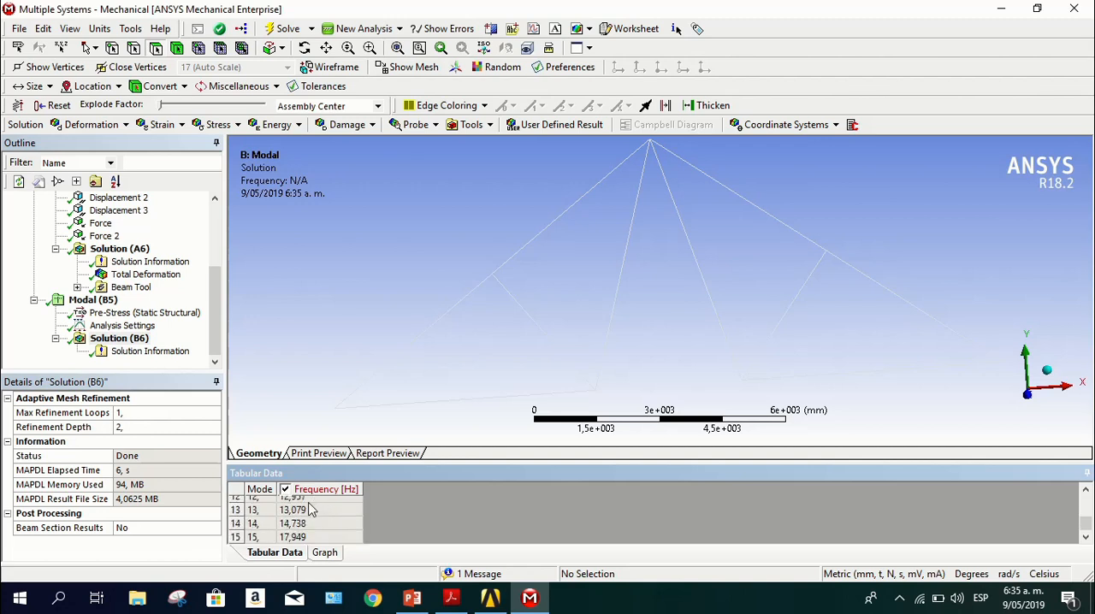
scroll(315, 505, up, 4)
scroll(256, 516, down, 4)
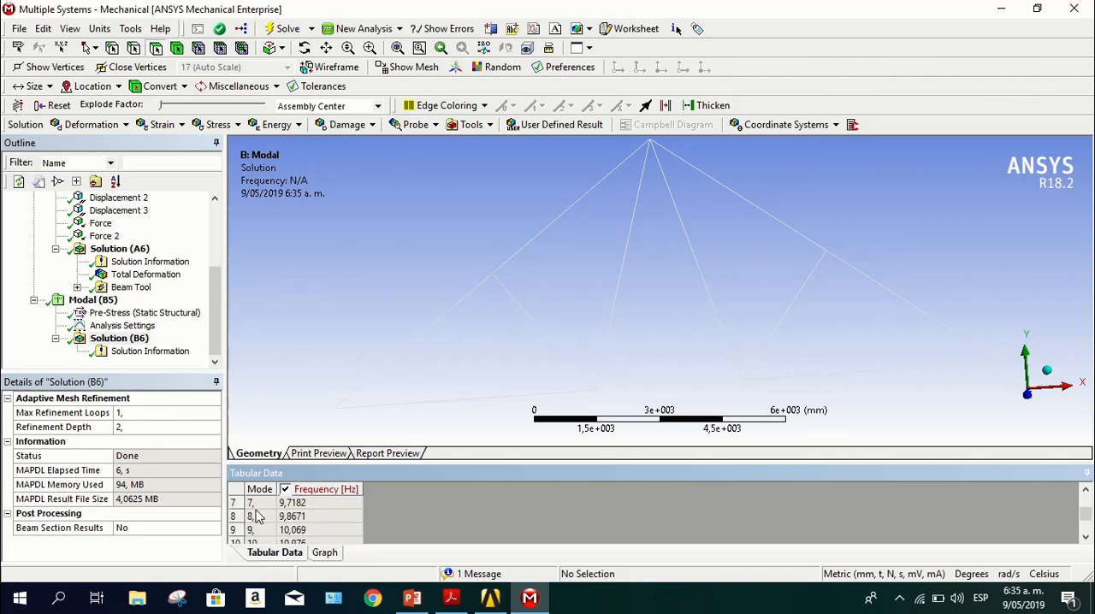
scroll(257, 516, up, 4)
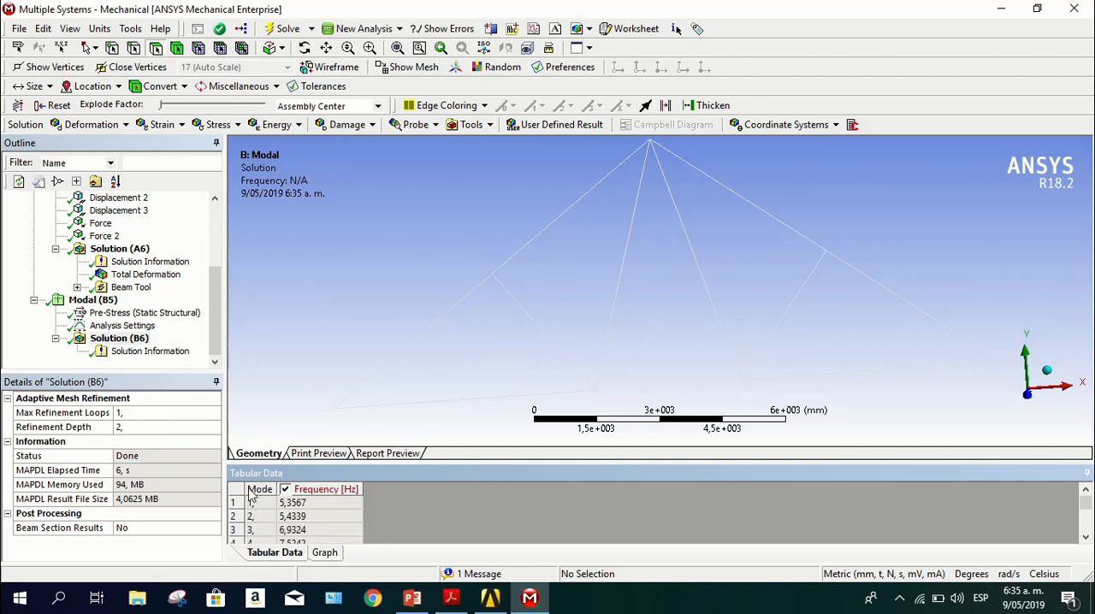
Create mode shape results for all the modes in the frequency table and solve to evaluate them
right_click(241, 501)
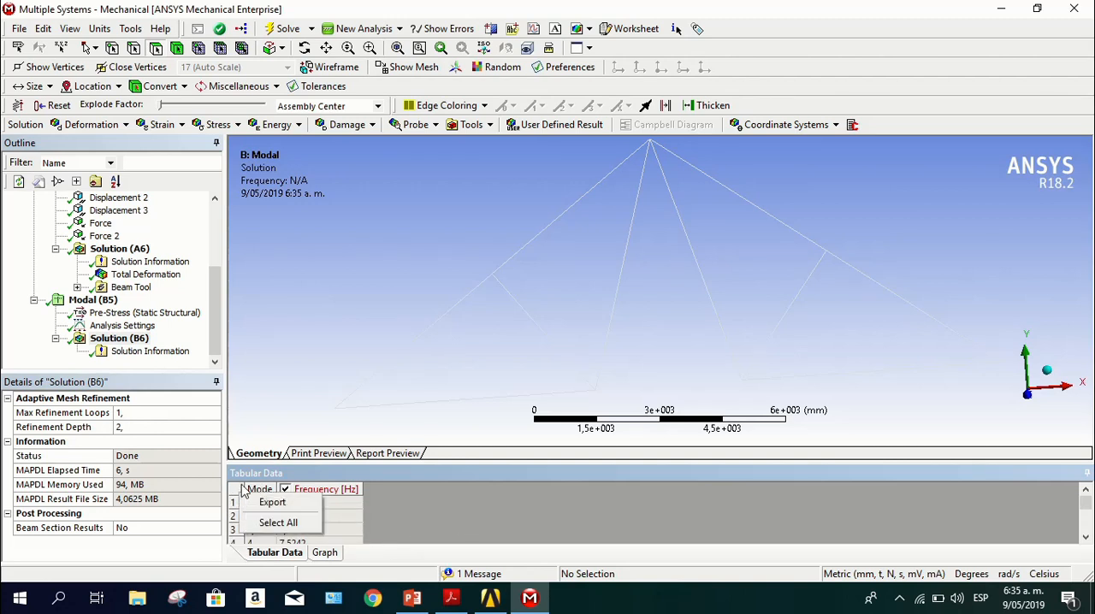
click(278, 522)
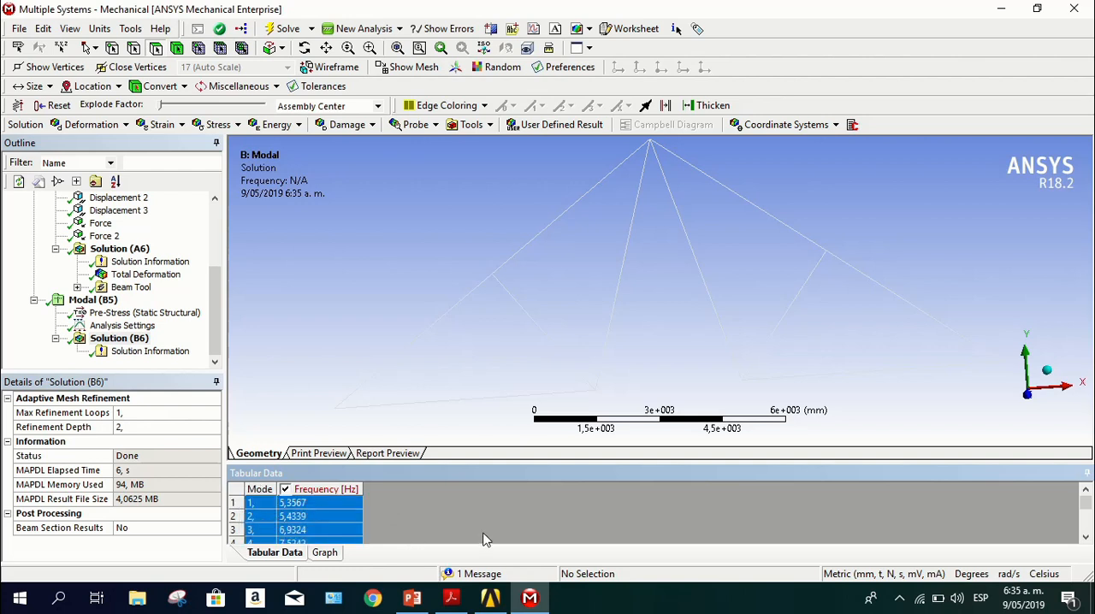
scroll(484, 539, down, 4)
right_click(236, 490)
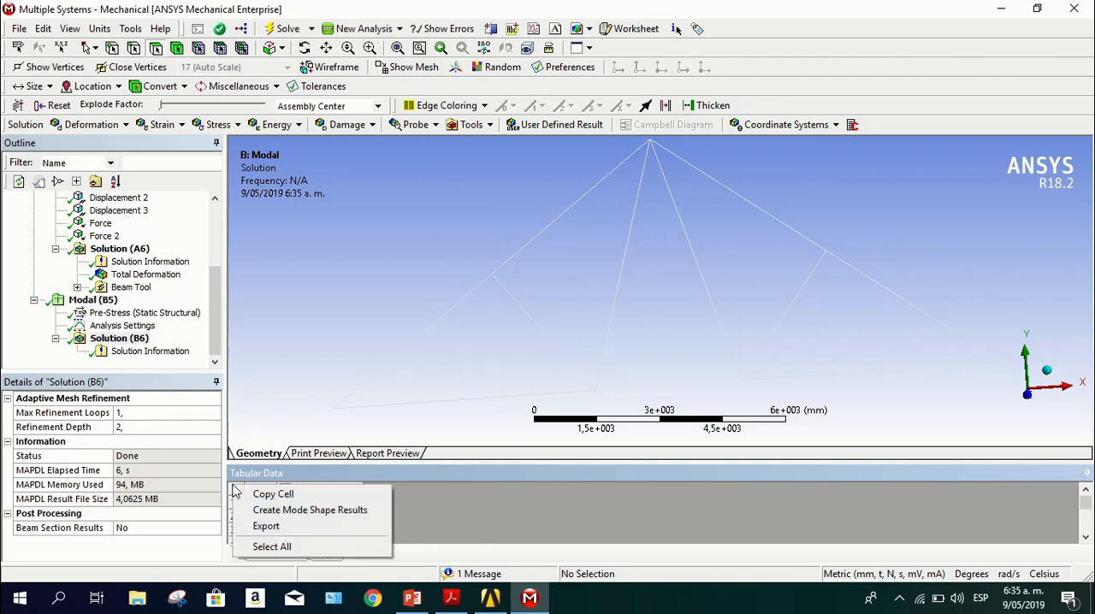
click(317, 519)
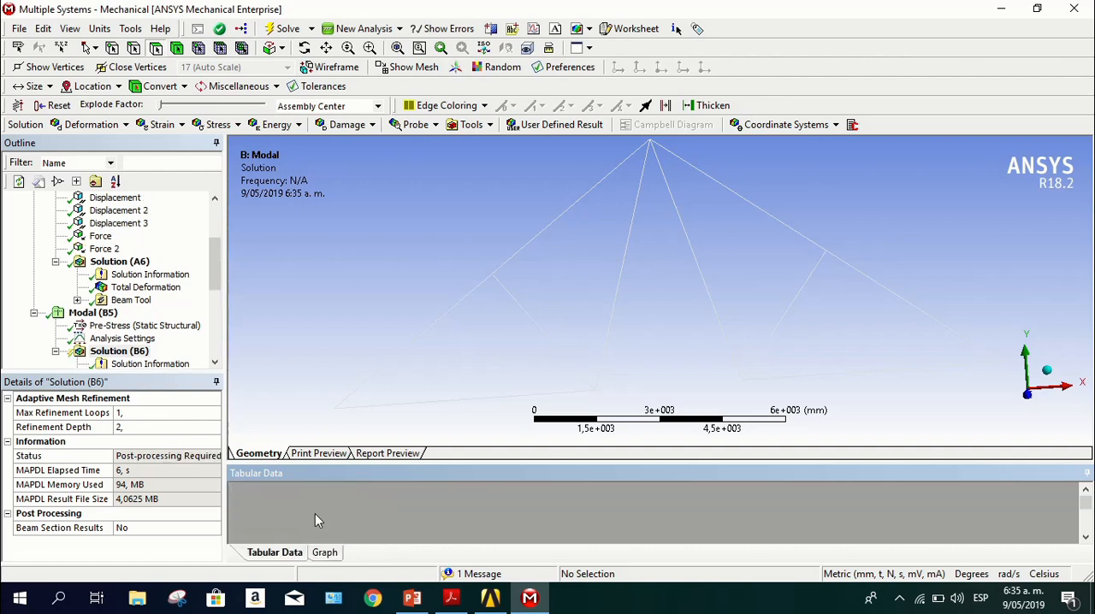
scroll(199, 336, down, 5)
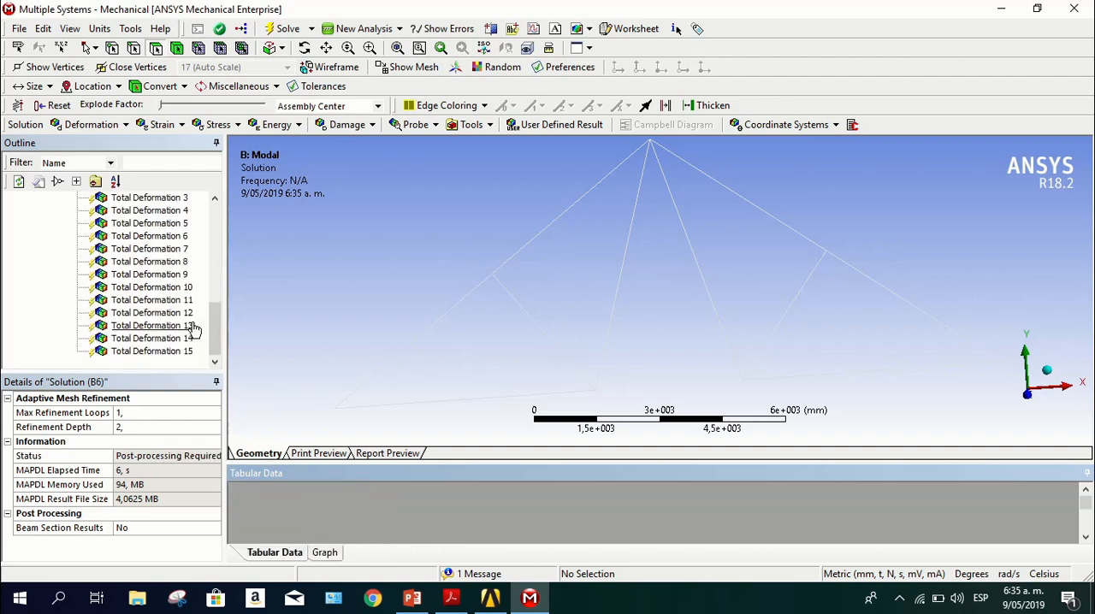
scroll(193, 330, up, 4)
scroll(150, 316, down, 2)
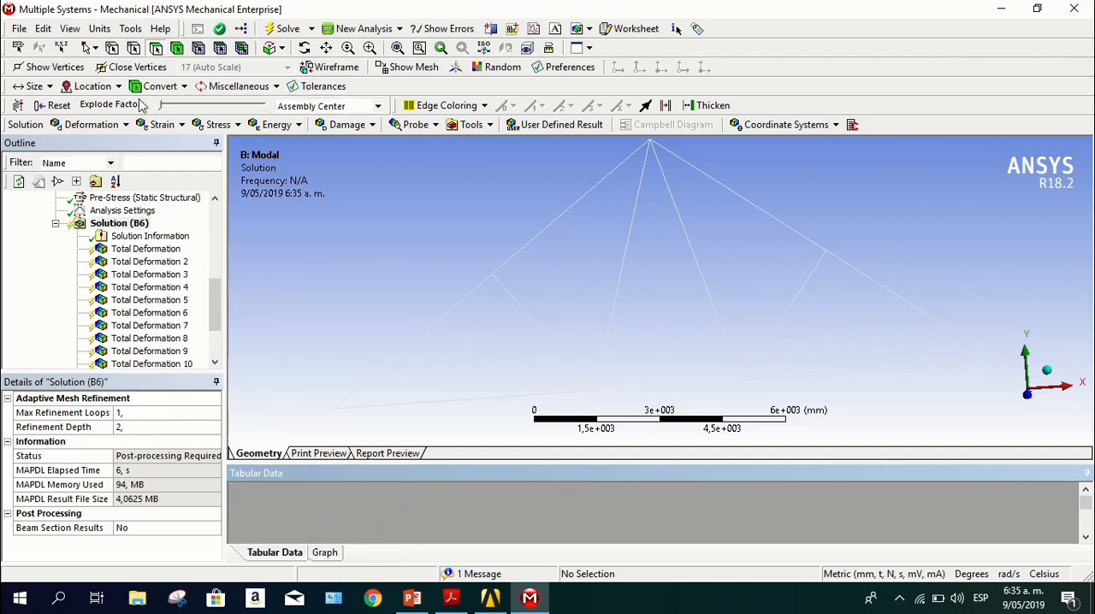
click(286, 28)
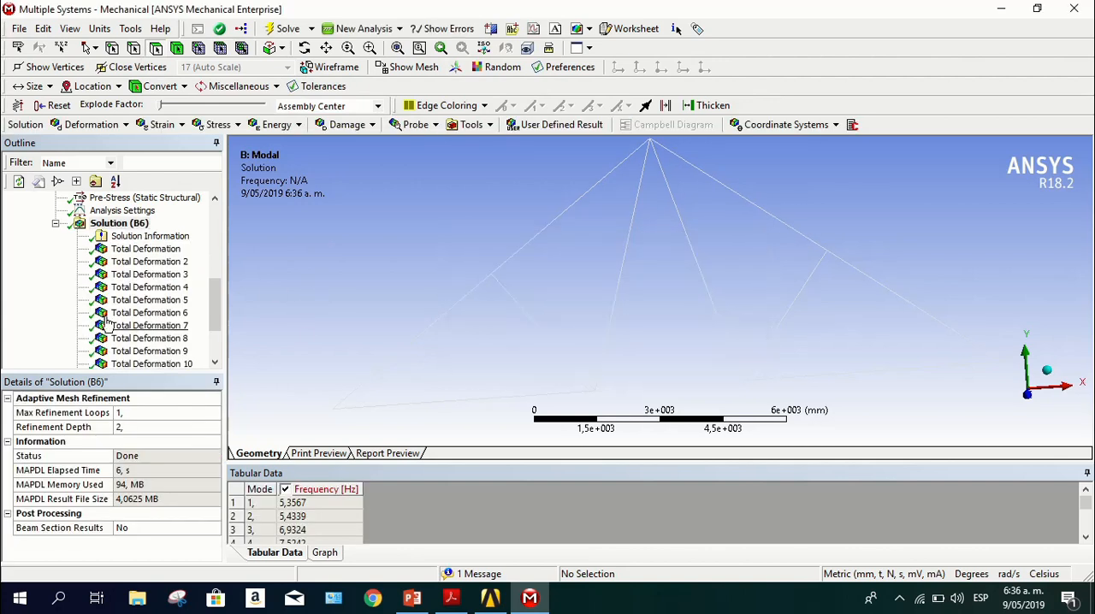
Review the modal total deformation results in order for modes 1 to 8
click(141, 249)
click(136, 262)
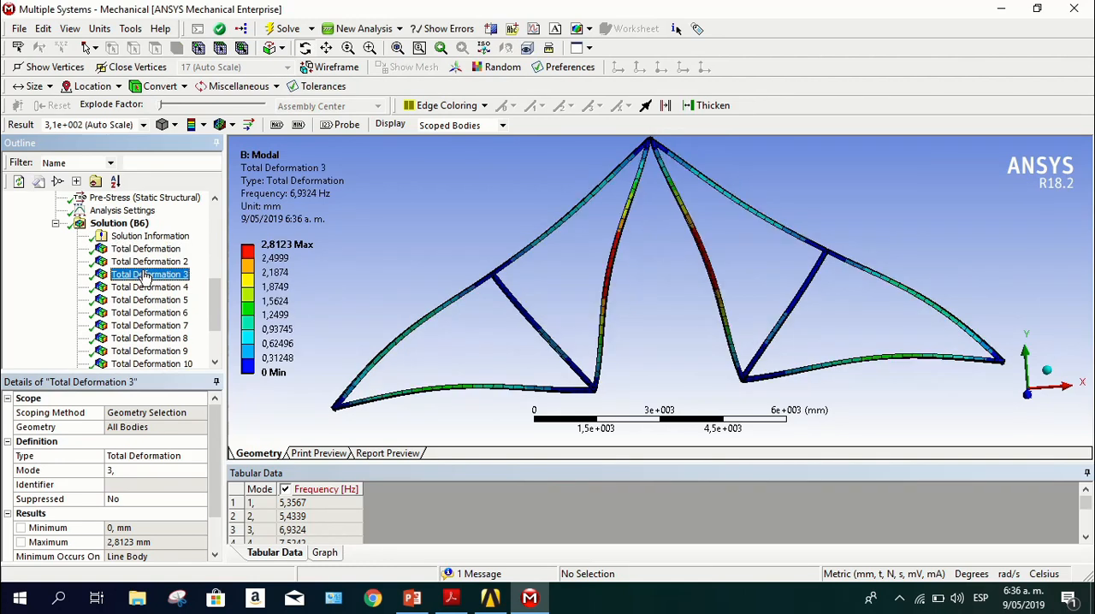
click(144, 275)
click(144, 288)
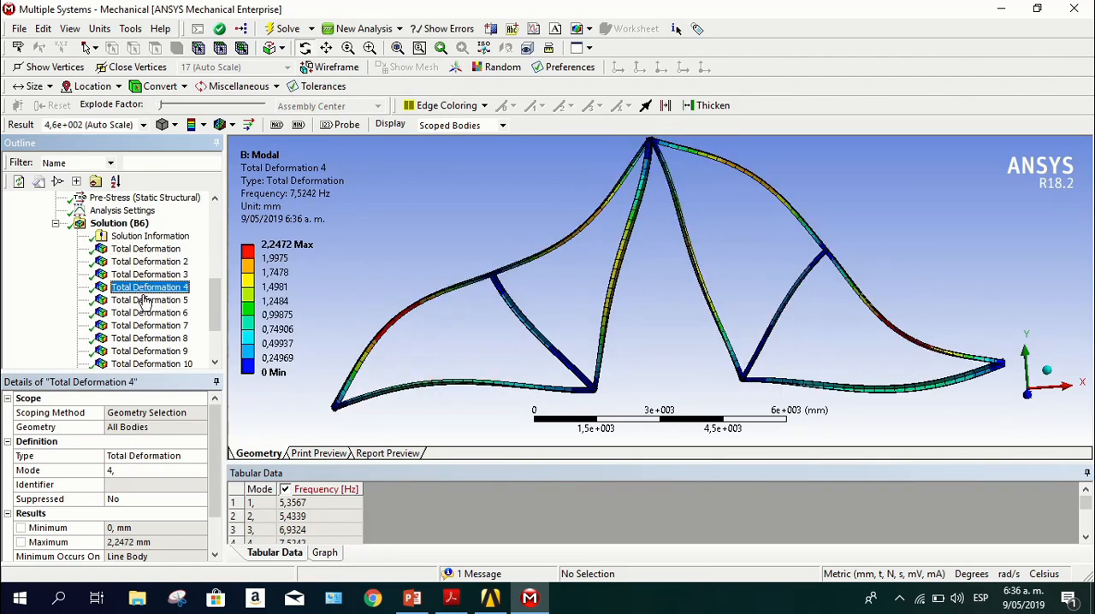
click(143, 301)
click(144, 313)
click(143, 326)
click(143, 338)
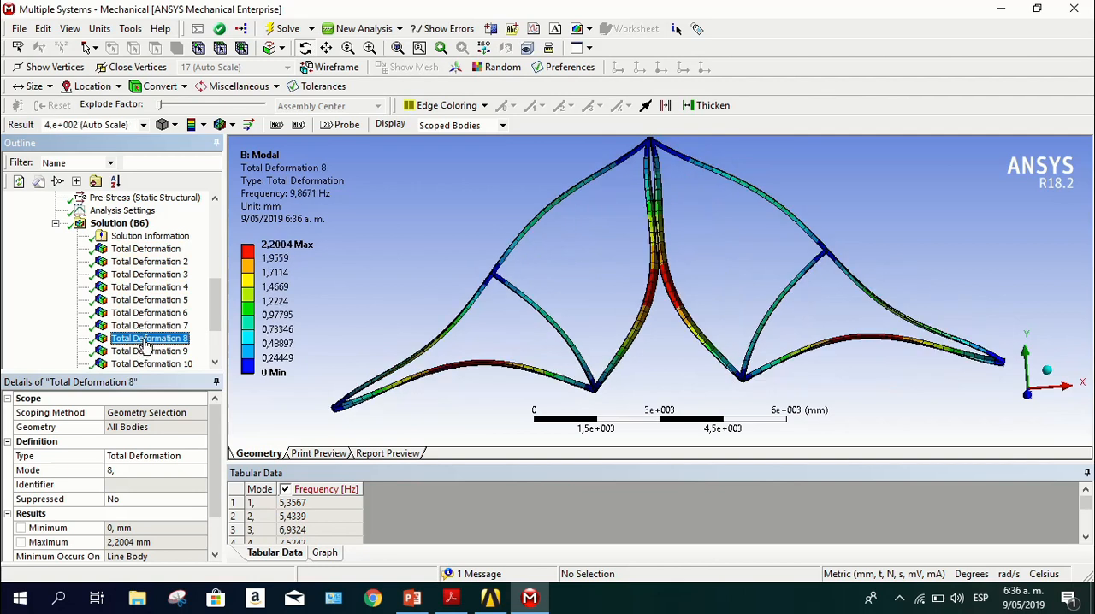
Review the modal total deformation results in order for modes 9 to 14
scroll(146, 347, down, 1)
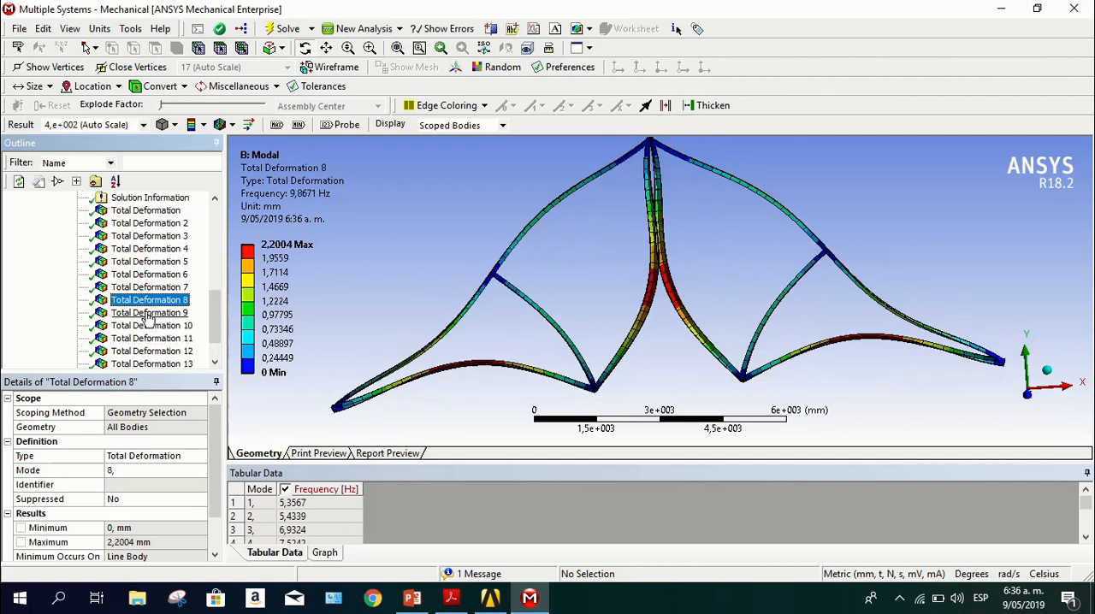
click(147, 313)
click(145, 326)
click(145, 338)
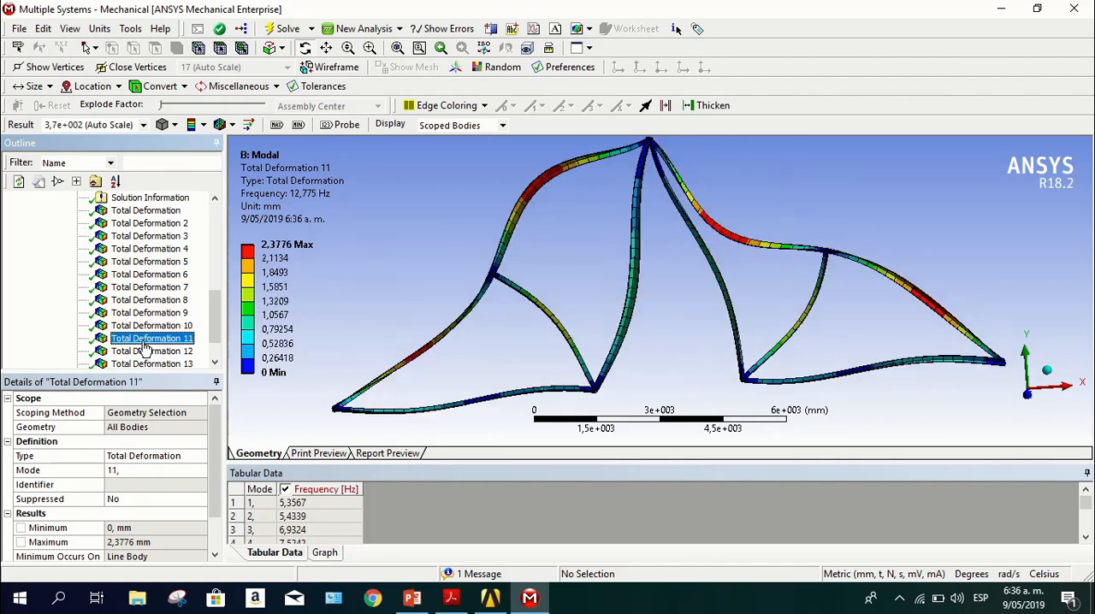
click(143, 352)
scroll(141, 363, down, 1)
click(146, 325)
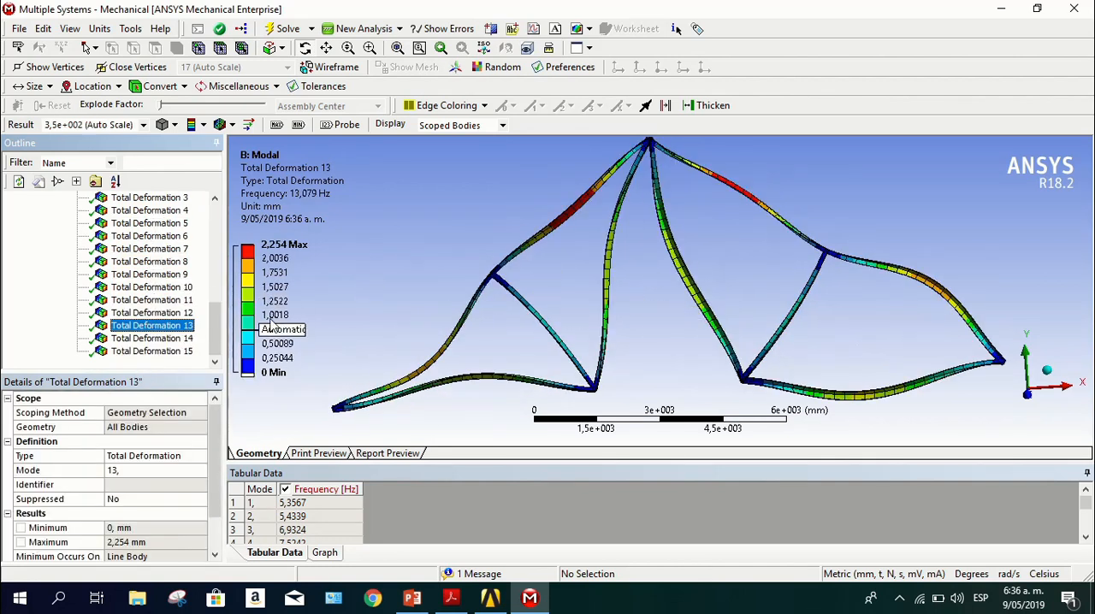
click(150, 339)
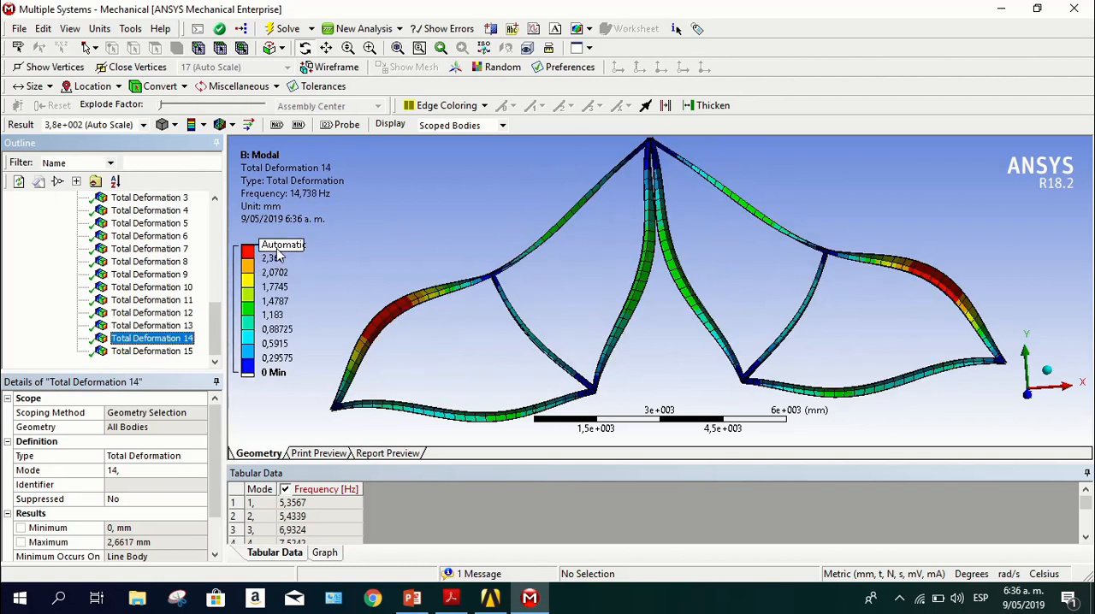
Revisit the total deformation mode shapes of modes 5, 2 and 1
click(149, 224)
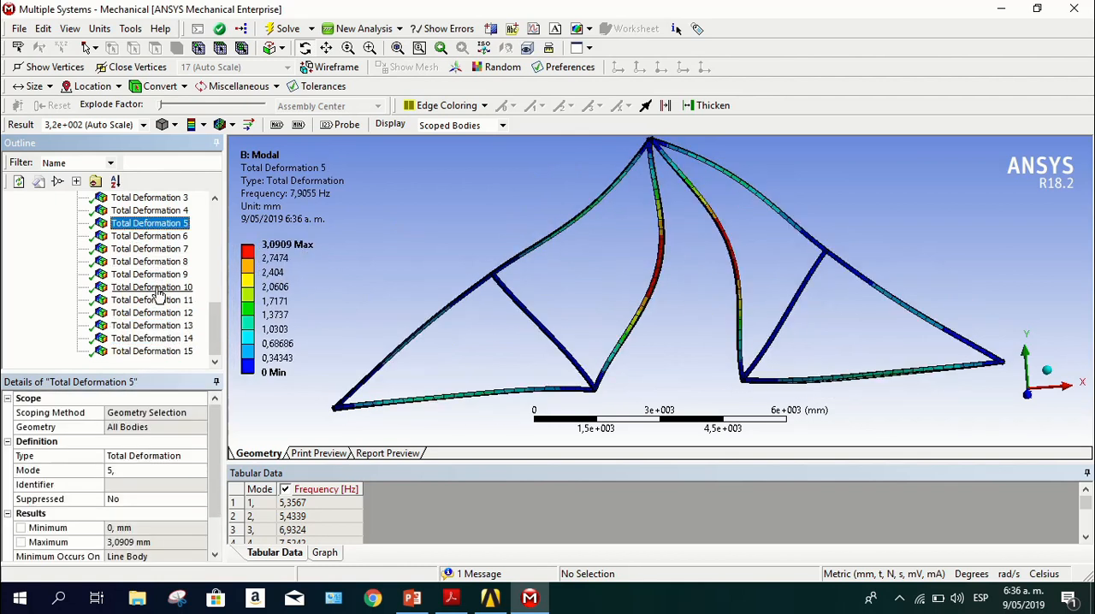
scroll(158, 295, up, 2)
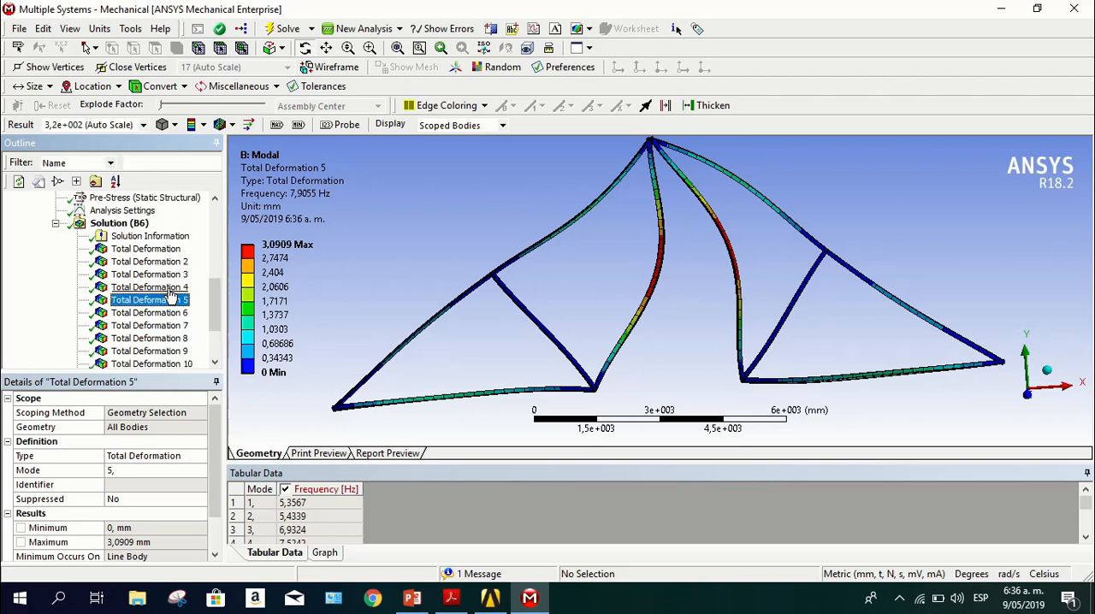
click(154, 262)
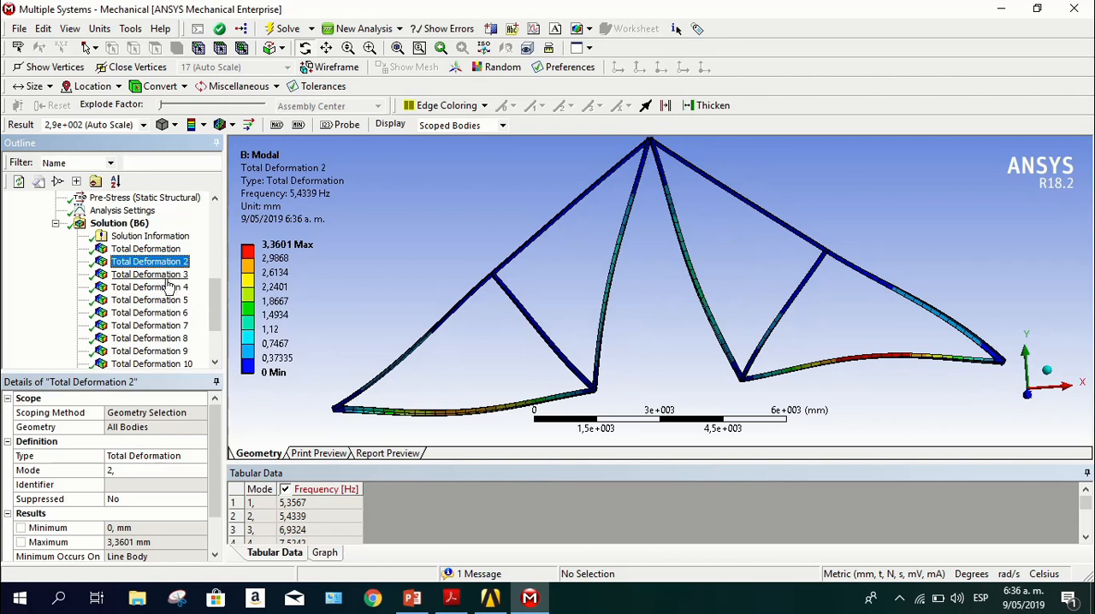
scroll(169, 289, down, 2)
scroll(180, 281, up, 2)
click(171, 249)
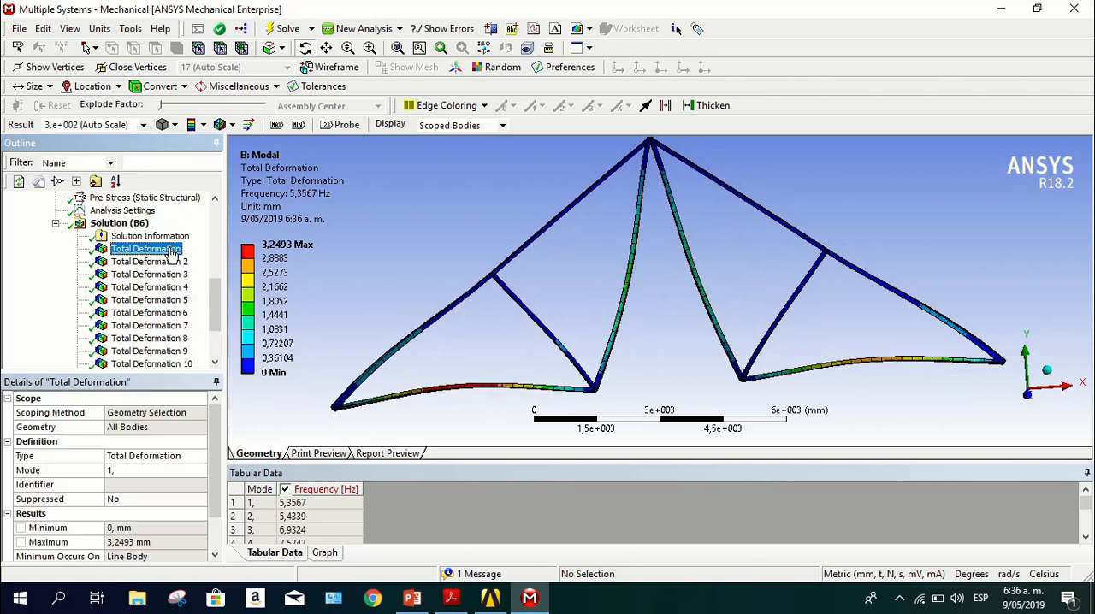
Review the modal total deformation results in order for modes 2 to 9
click(167, 262)
click(169, 275)
click(170, 287)
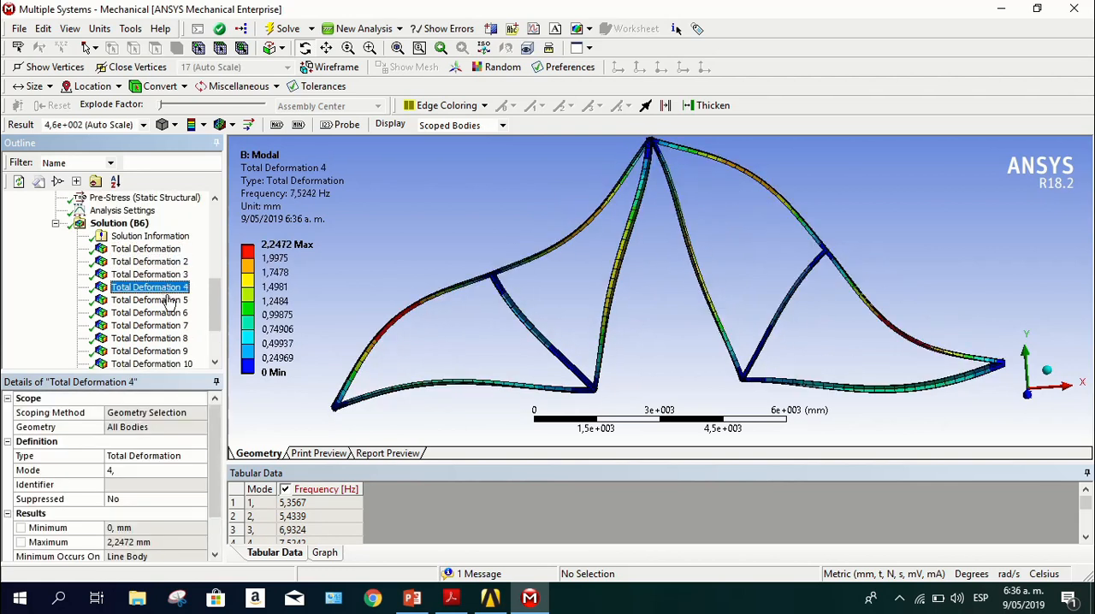
click(170, 300)
click(170, 313)
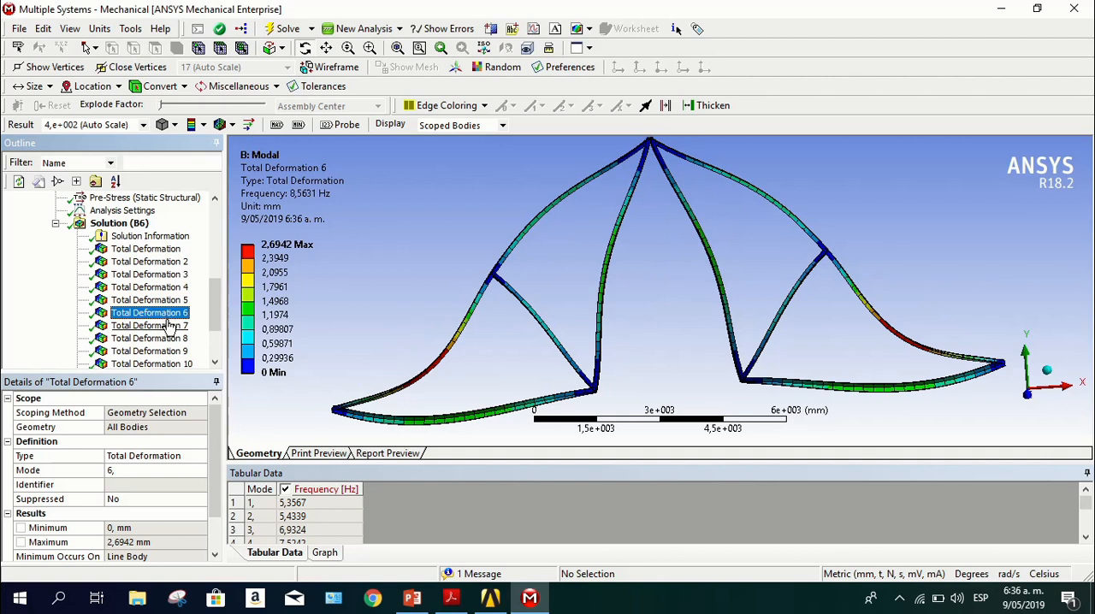
click(170, 326)
click(171, 339)
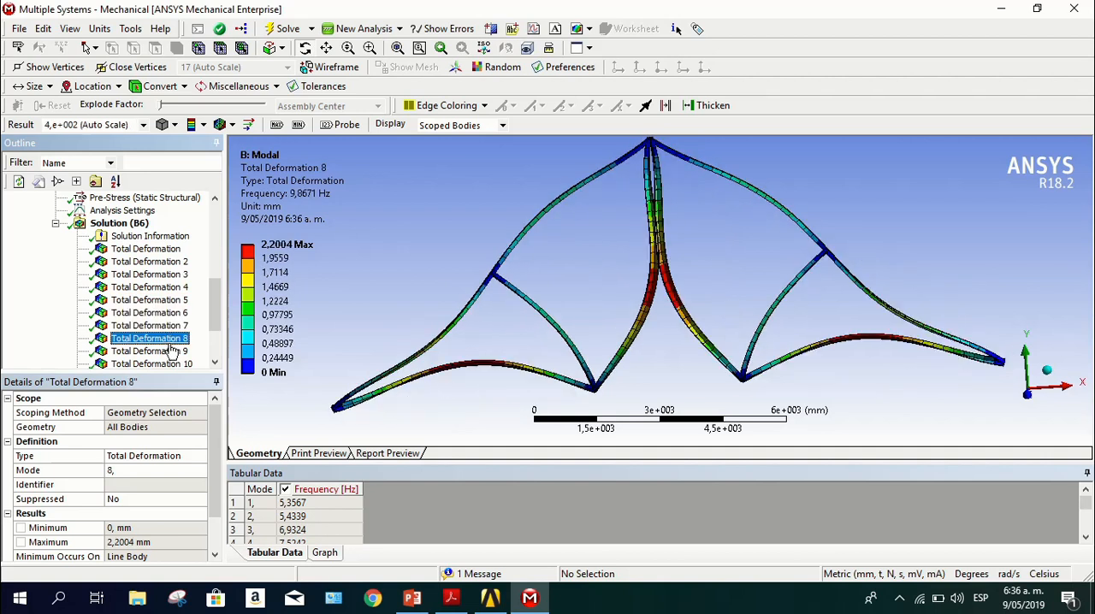
click(174, 351)
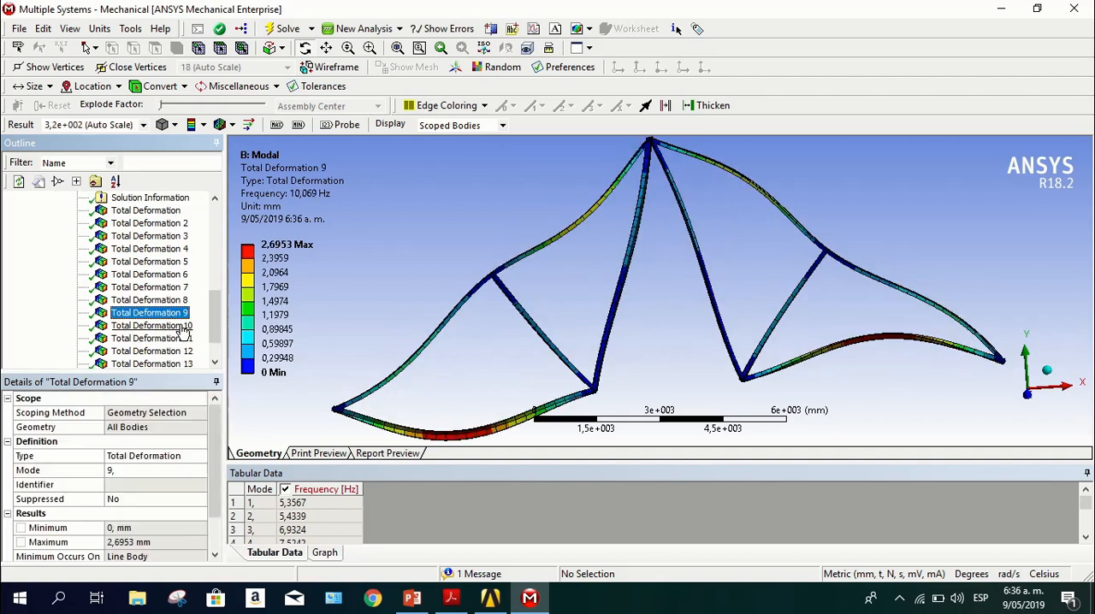
Review the modal total deformation results in order for modes 10 to 15
click(183, 326)
click(183, 339)
click(185, 351)
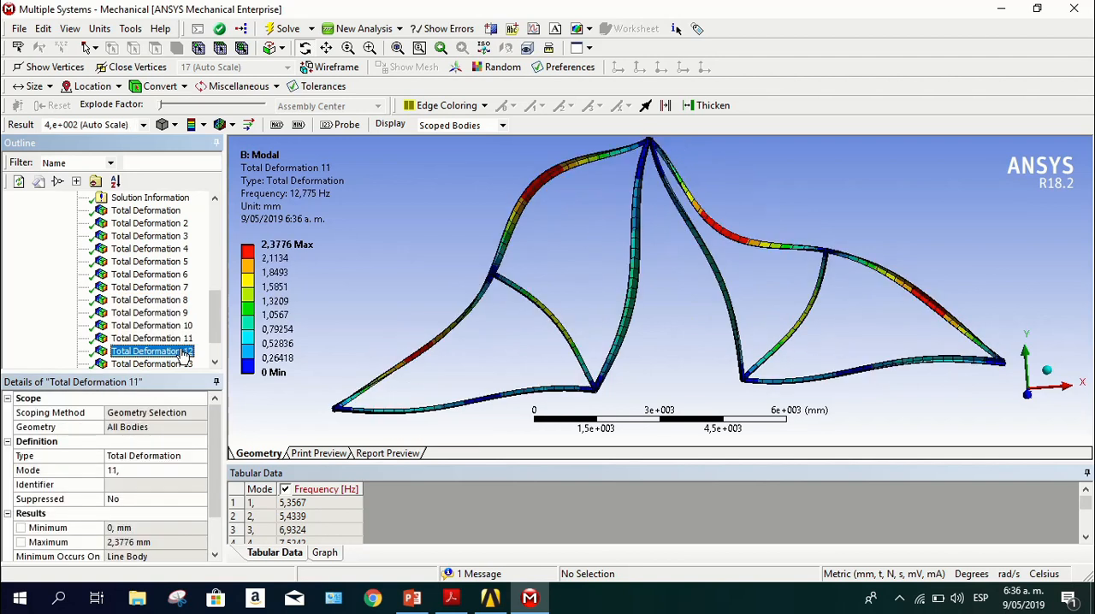
scroll(185, 351, down, 1)
click(184, 327)
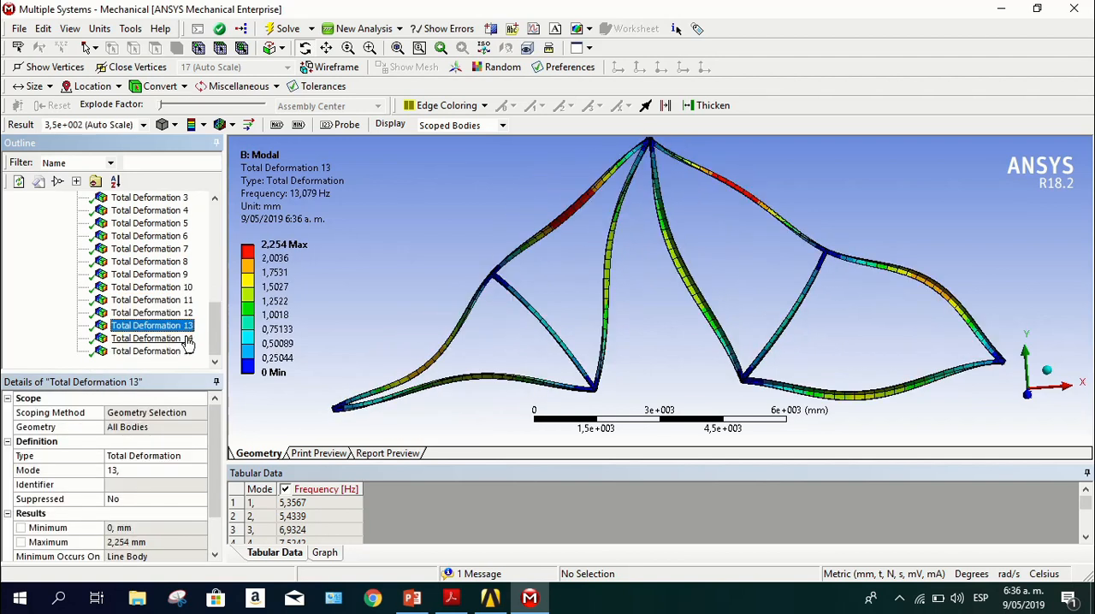
click(186, 339)
click(187, 351)
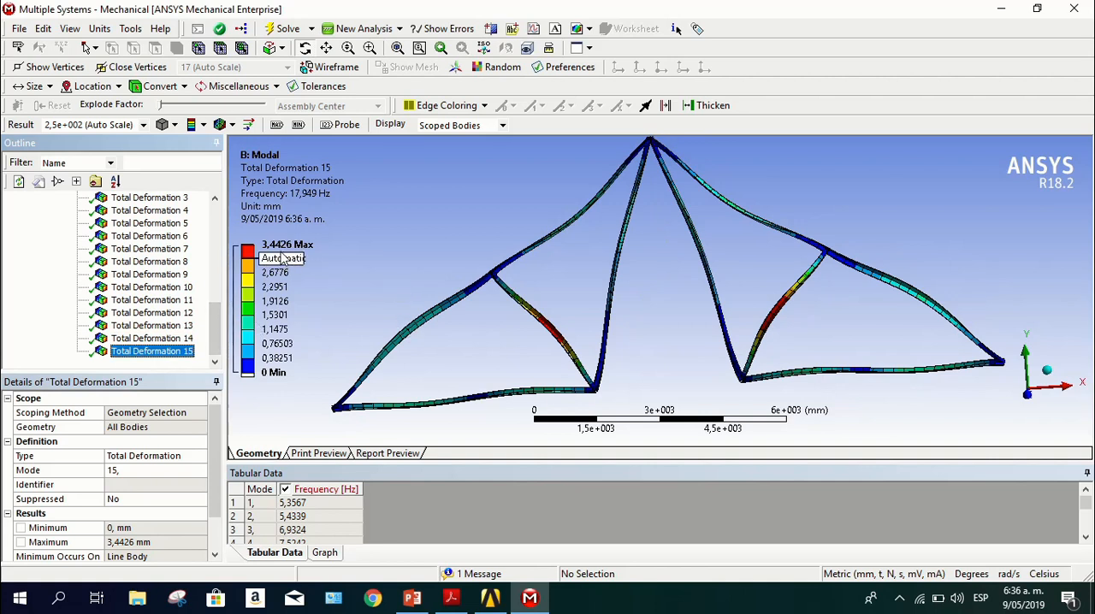
Revisit the total deformation mode shapes of modes 5, 7 and 15
click(154, 222)
click(180, 249)
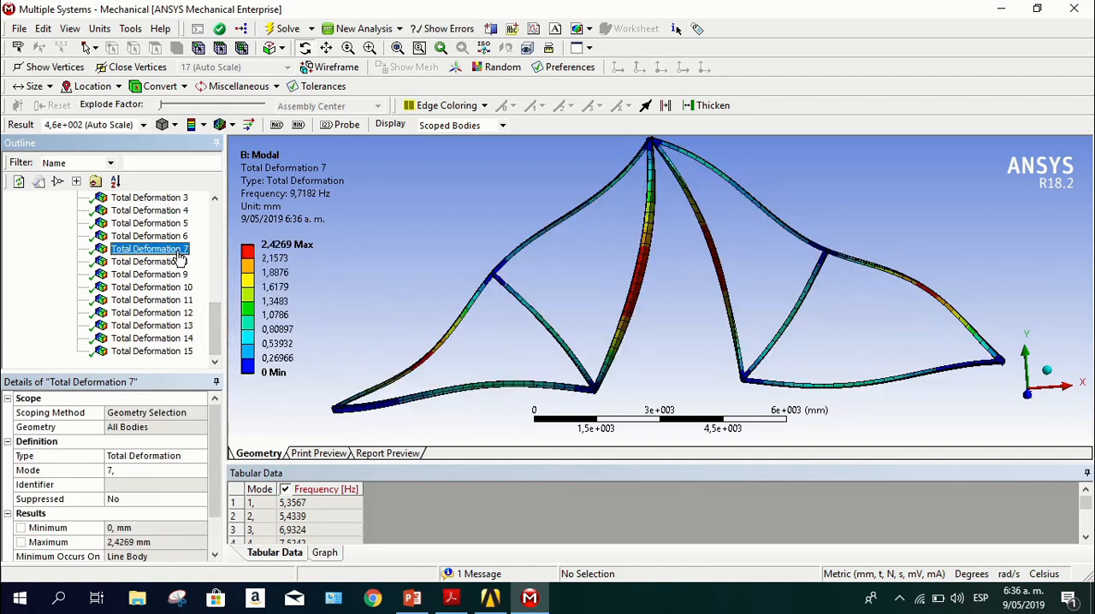
click(183, 352)
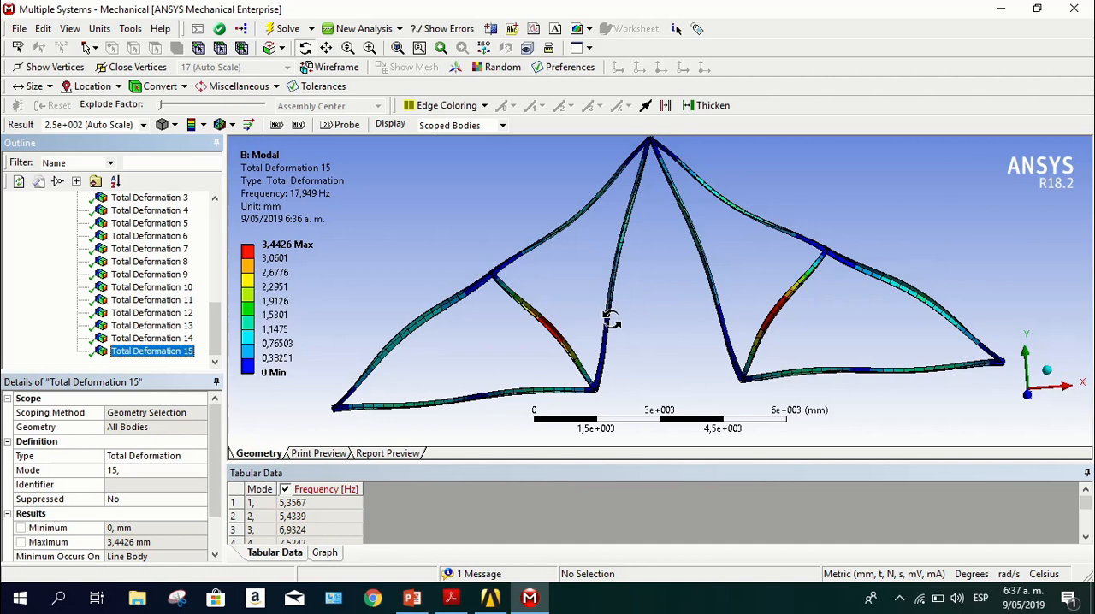
click(288, 454)
click(316, 453)
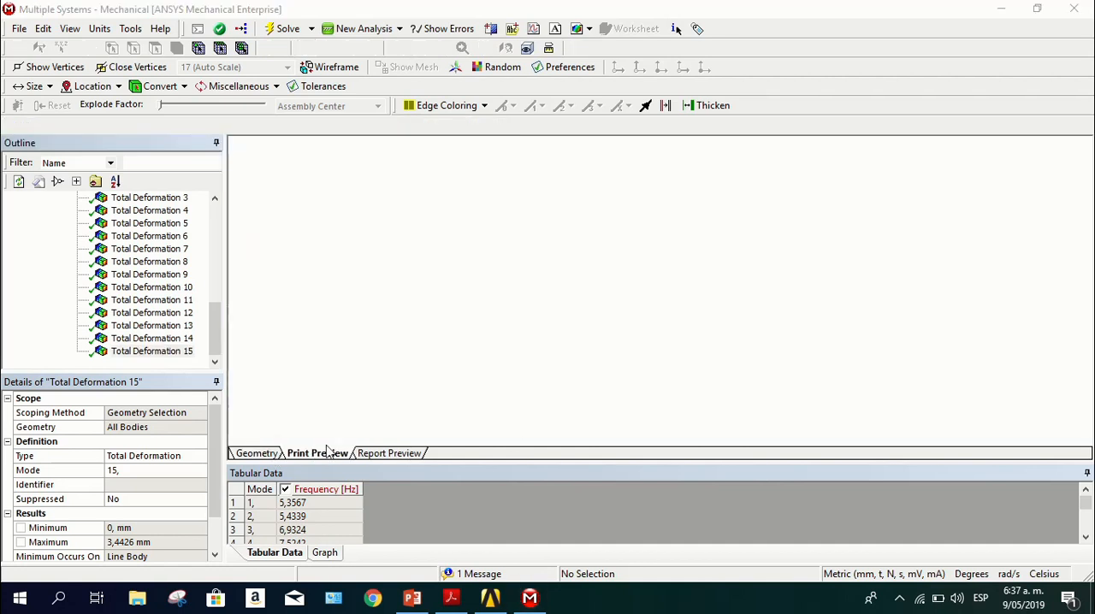
click(259, 454)
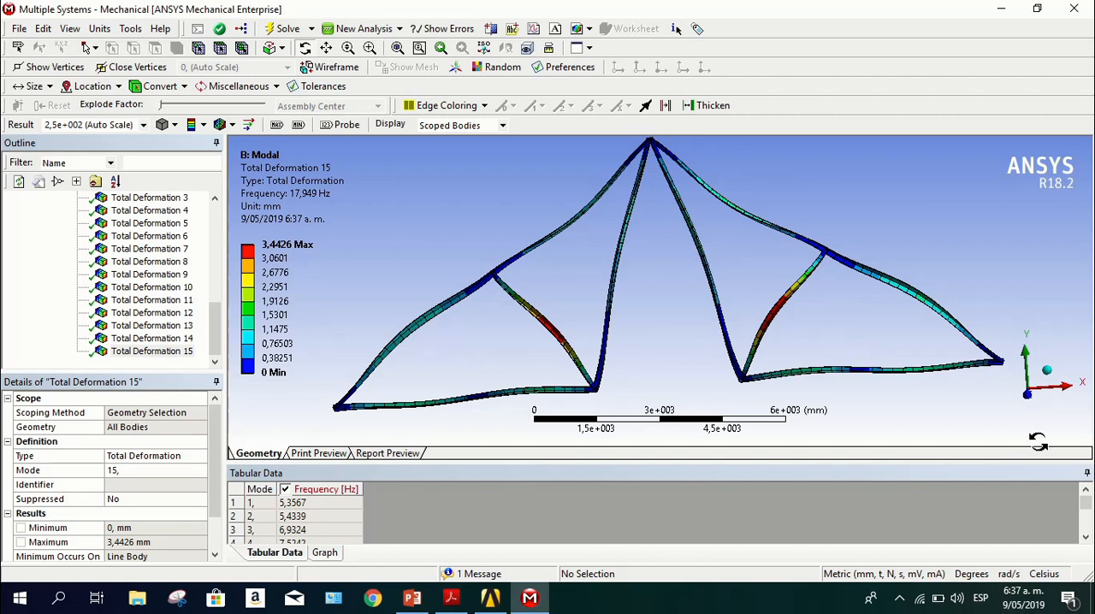
Animate the mode 15 total deformation and inspect the truss motion from tilted and front views
click(1028, 396)
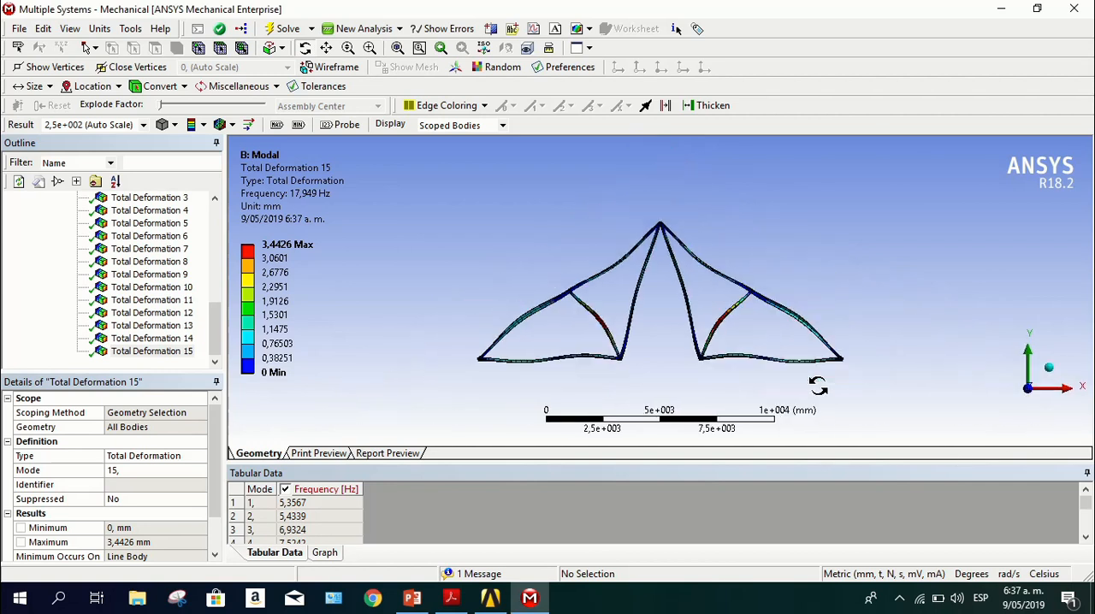
drag(834, 331, 811, 347)
click(326, 553)
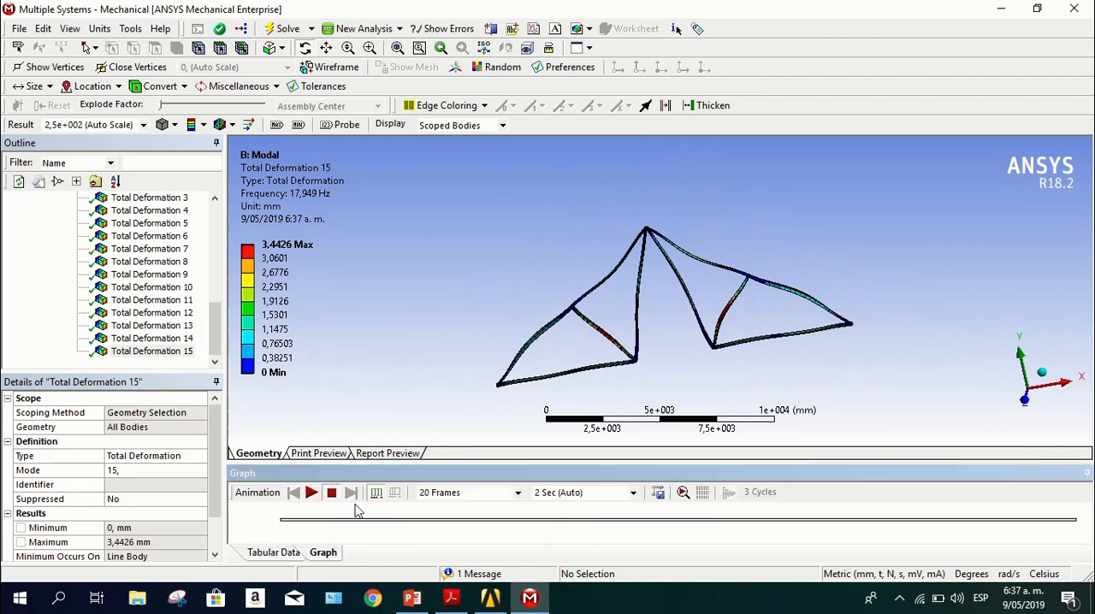
click(311, 494)
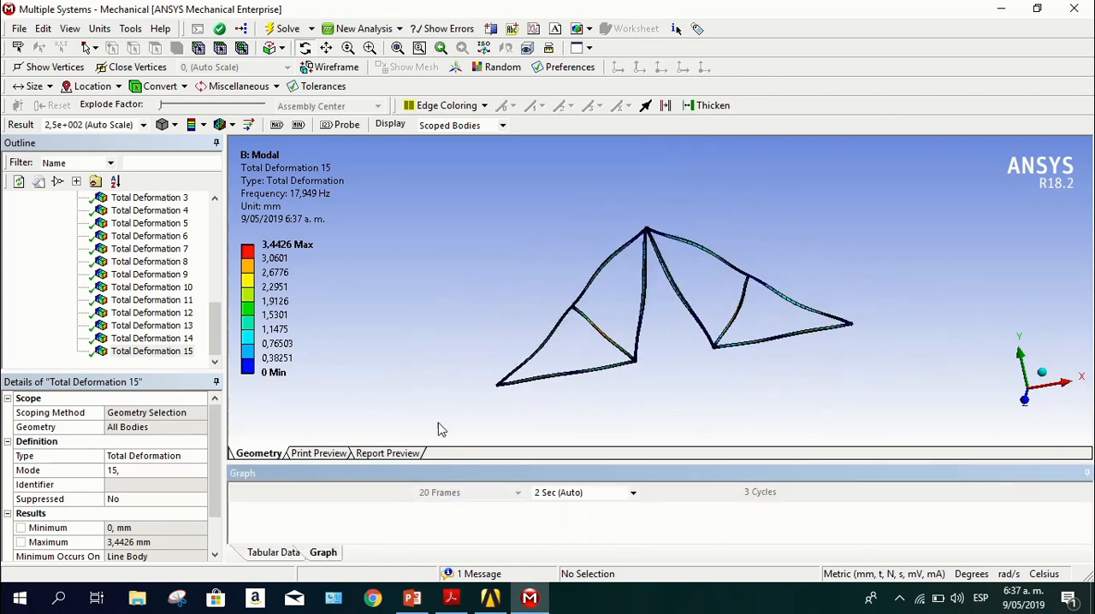
click(1026, 399)
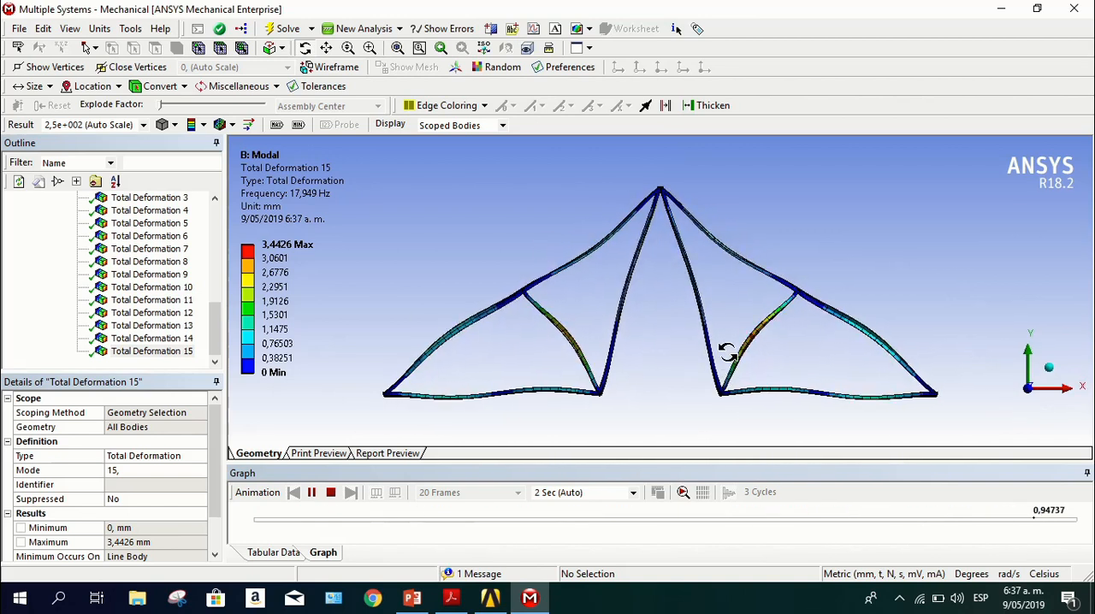
drag(844, 286, 686, 339)
drag(686, 340, 905, 324)
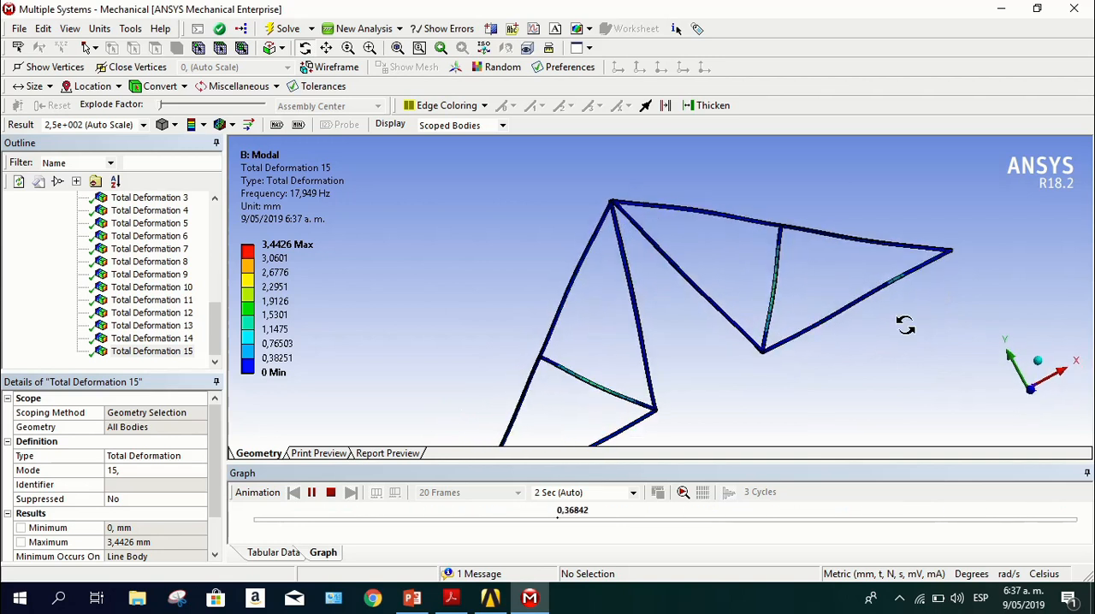
click(1032, 392)
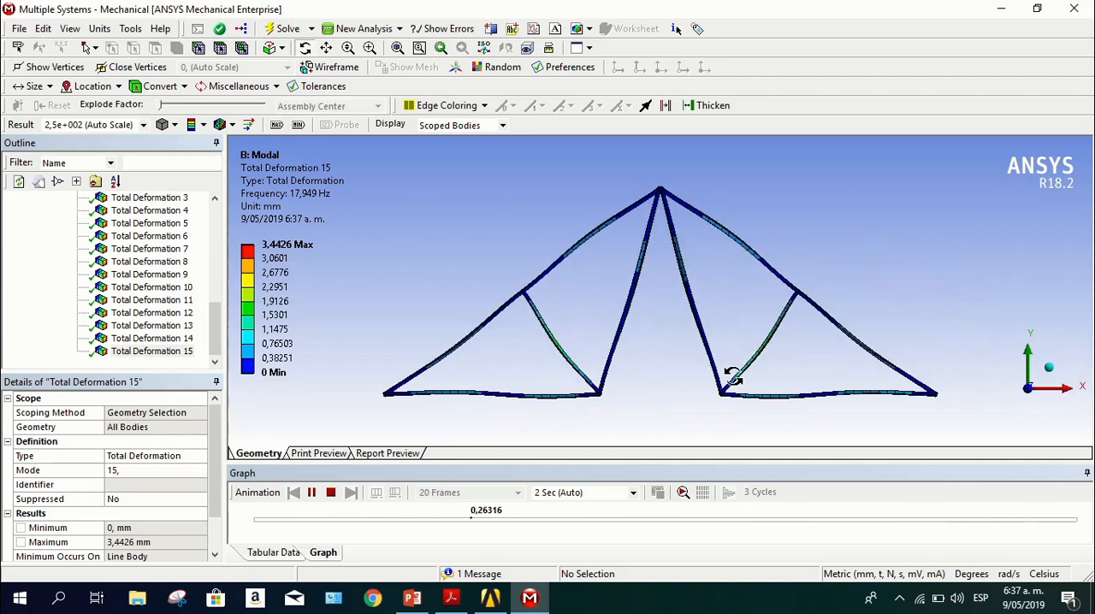
Play the total deformation animations of mode 7 and mode 5, stopping playback after mode 5
click(150, 248)
click(311, 493)
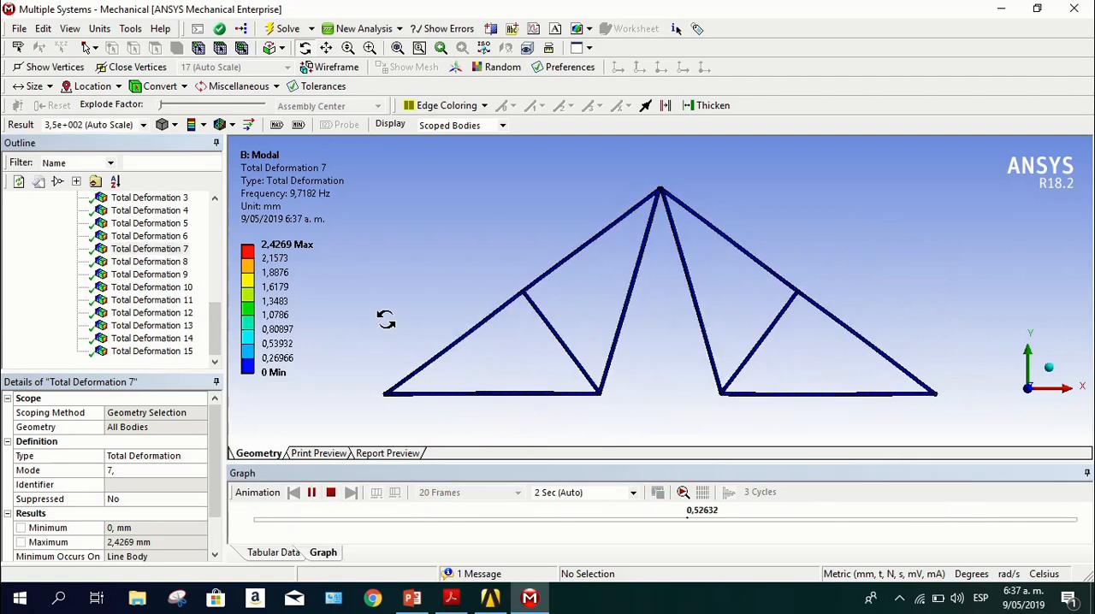
click(161, 225)
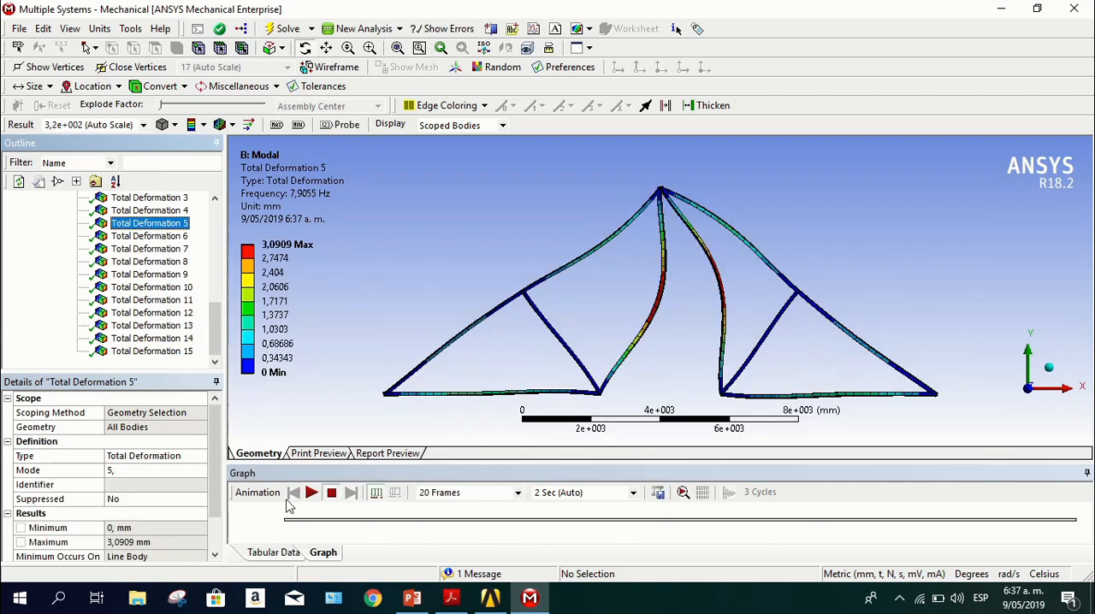
click(311, 493)
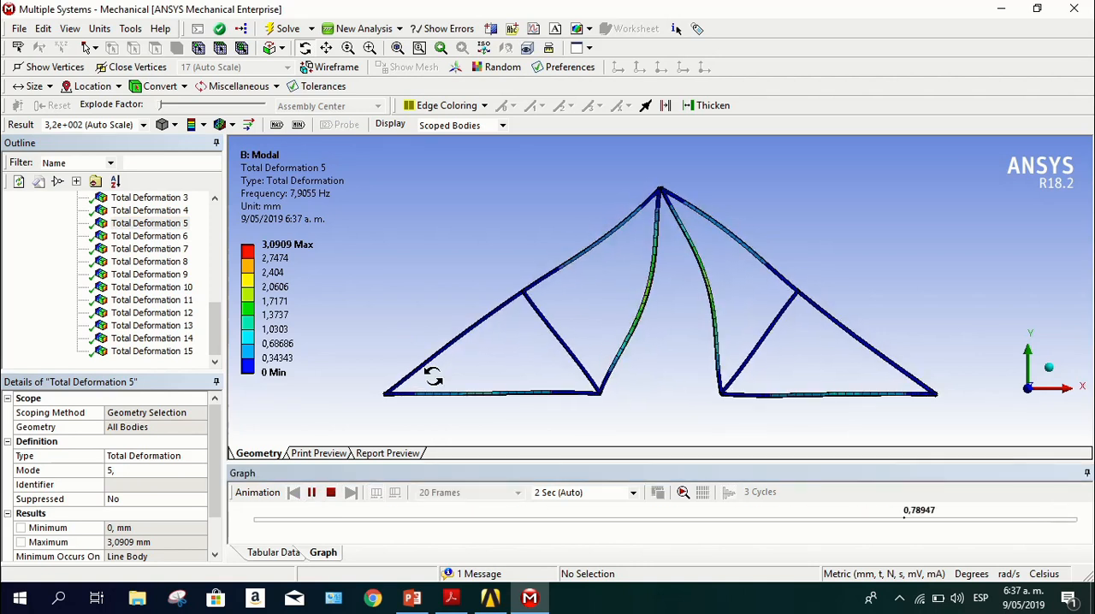
click(322, 496)
Examine the participation factor tables in the solver output of the modal solution information
scroll(133, 312, up, 5)
scroll(132, 312, down, 2)
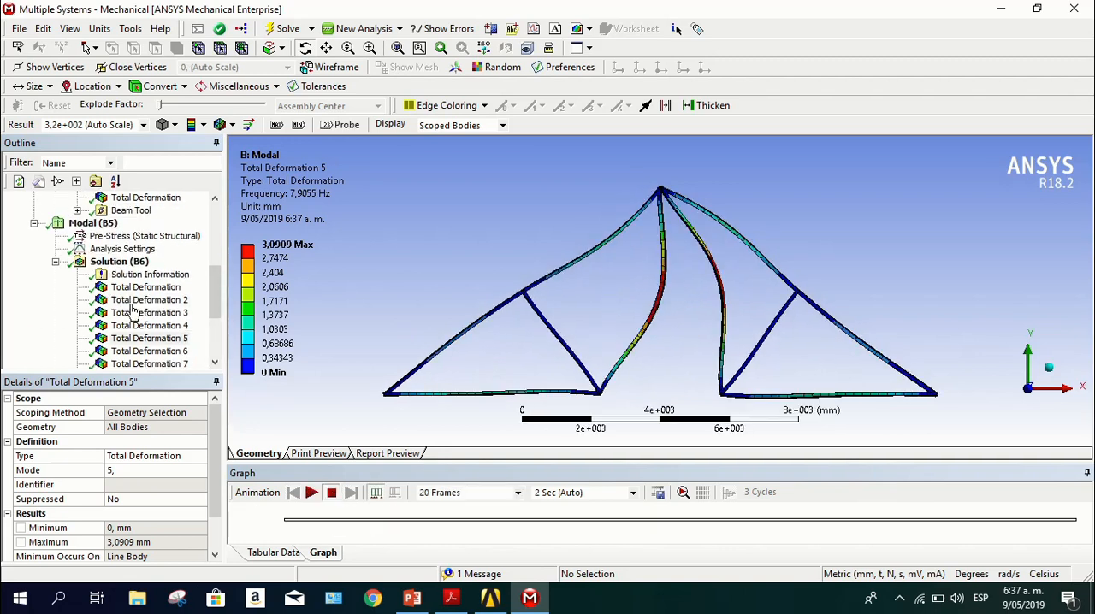
scroll(132, 312, down, 3)
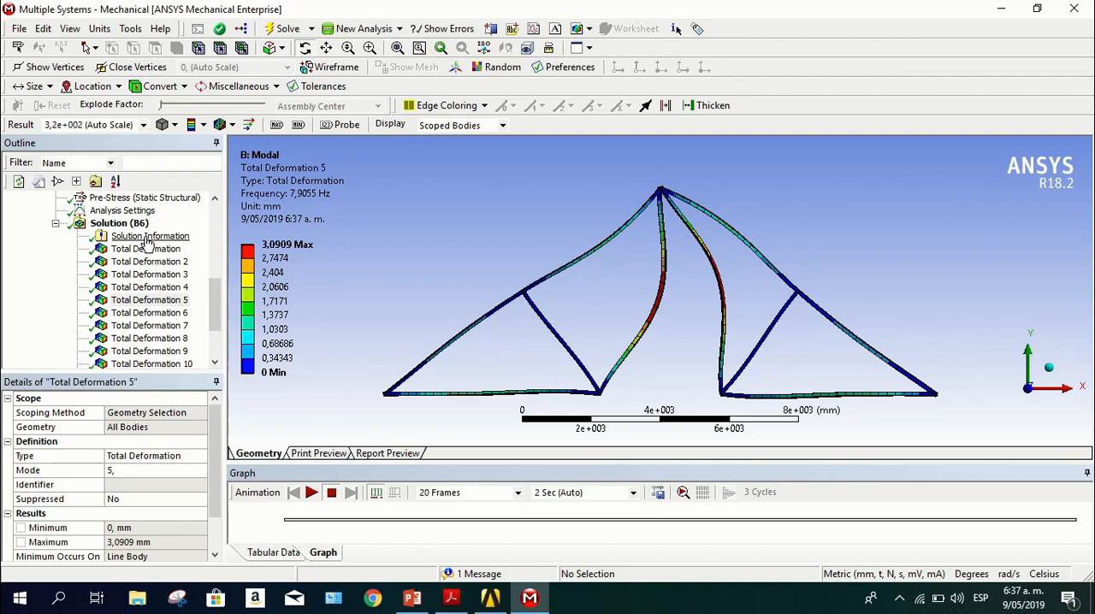
click(147, 238)
scroll(580, 443, down, 5)
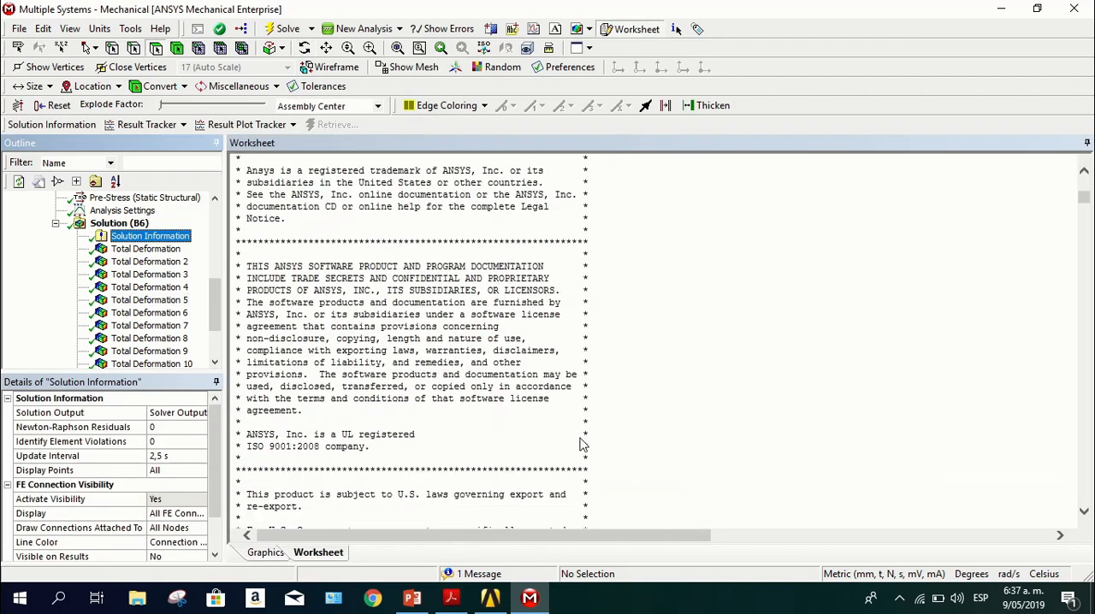
scroll(579, 443, down, 10)
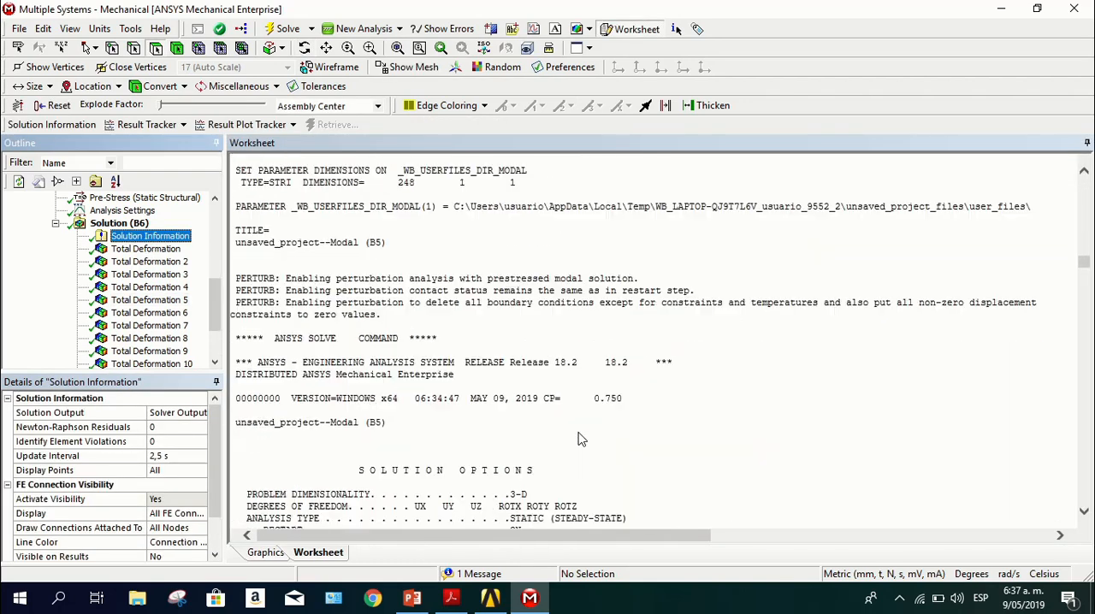
scroll(580, 439, down, 10)
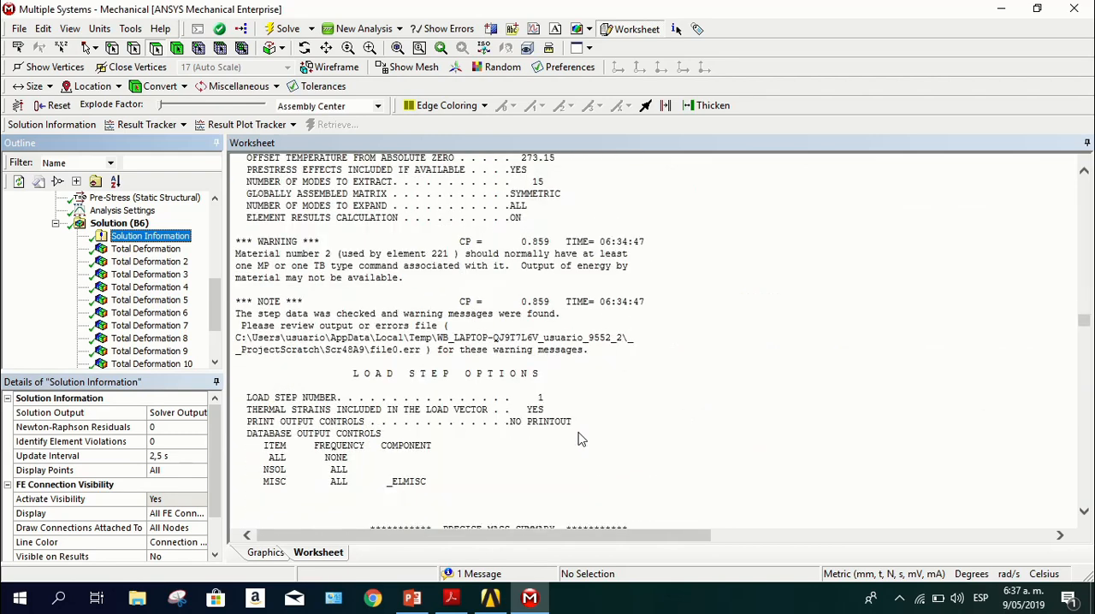
scroll(579, 440, down, 10)
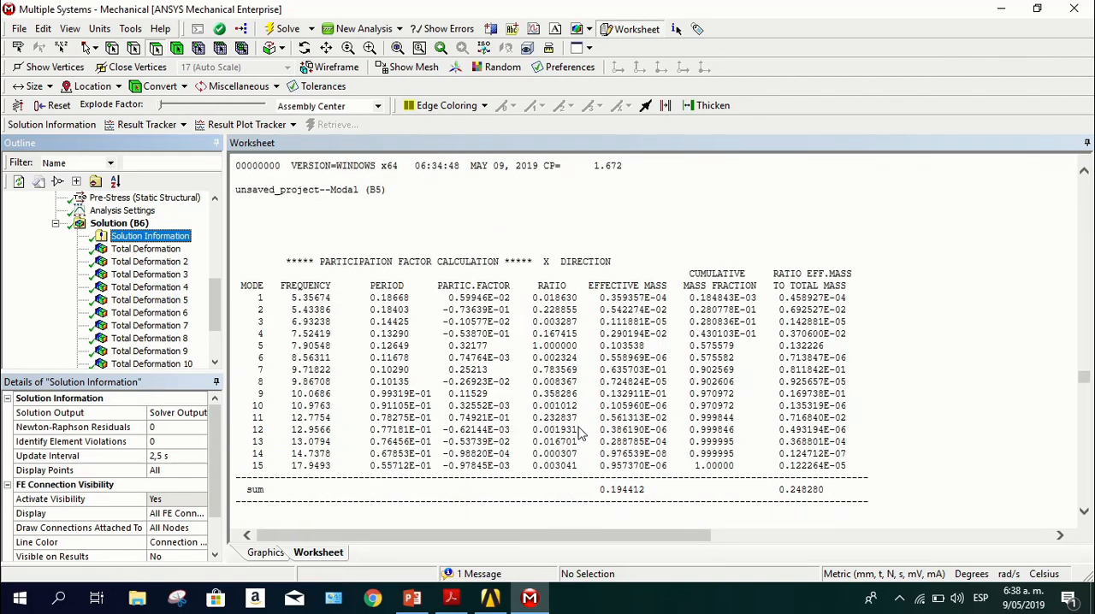
scroll(580, 434, down, 8)
scroll(749, 414, up, 7)
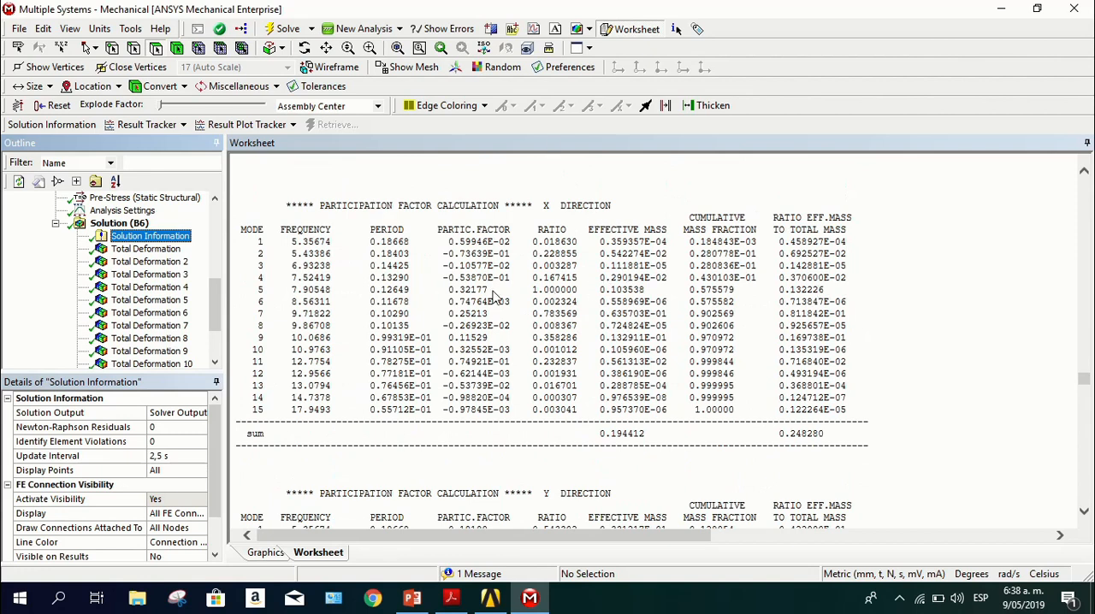
Animate the mode 5 and mode 6 total deformation results, viewing the shapes of modes 1, 2 and 4 in between
click(152, 301)
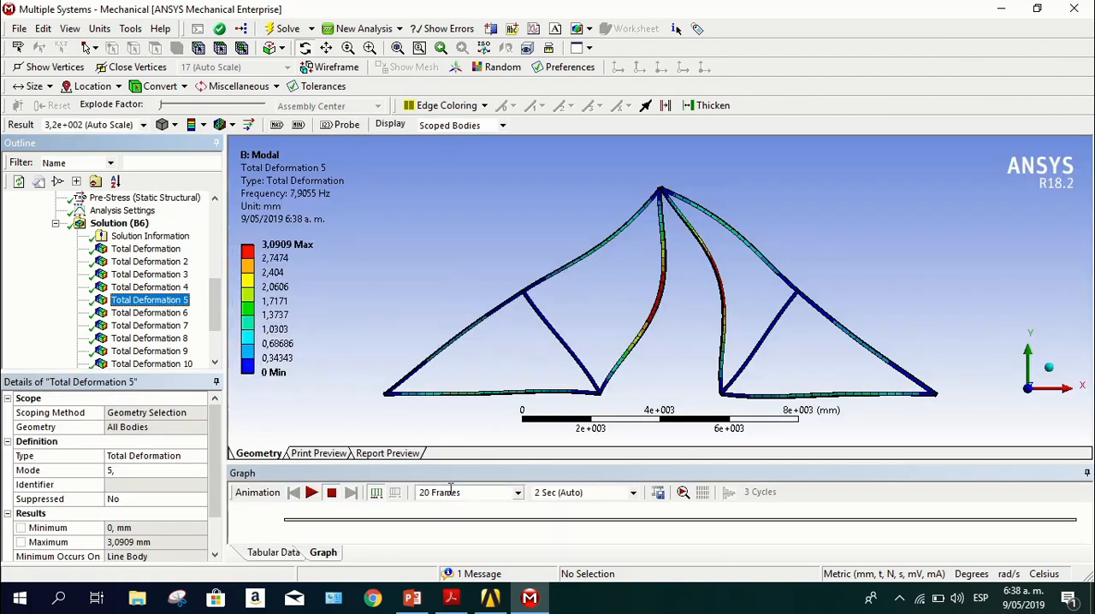
click(312, 493)
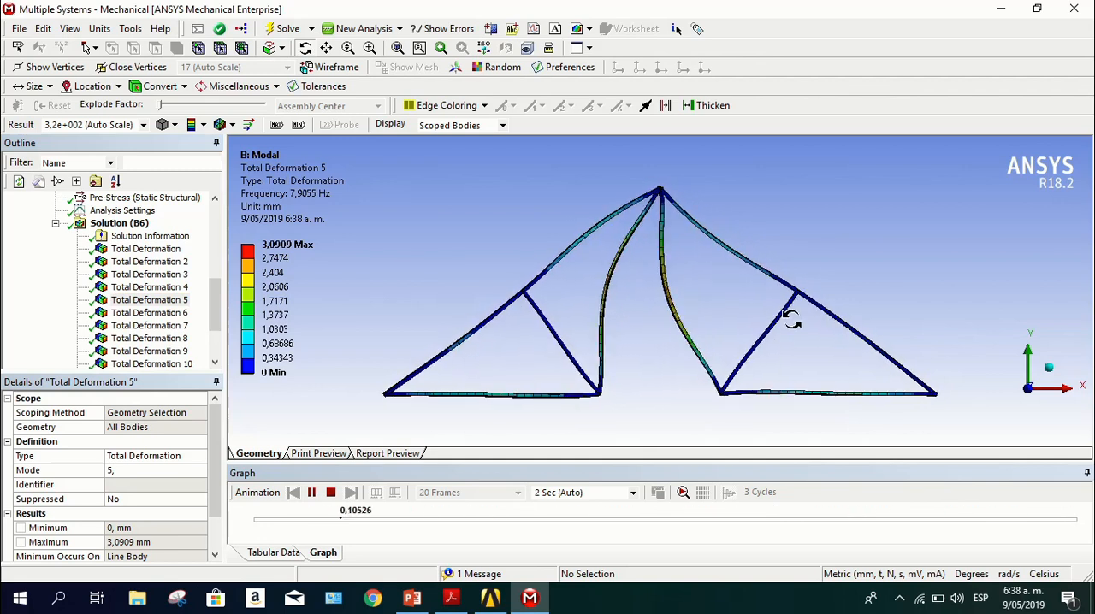
click(142, 248)
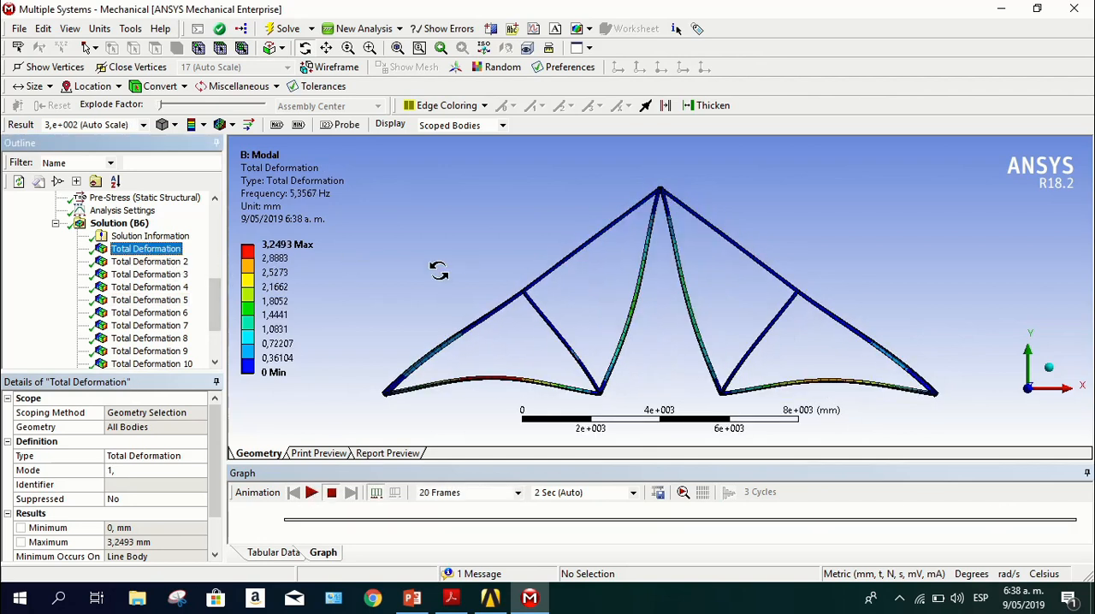
click(147, 261)
click(149, 288)
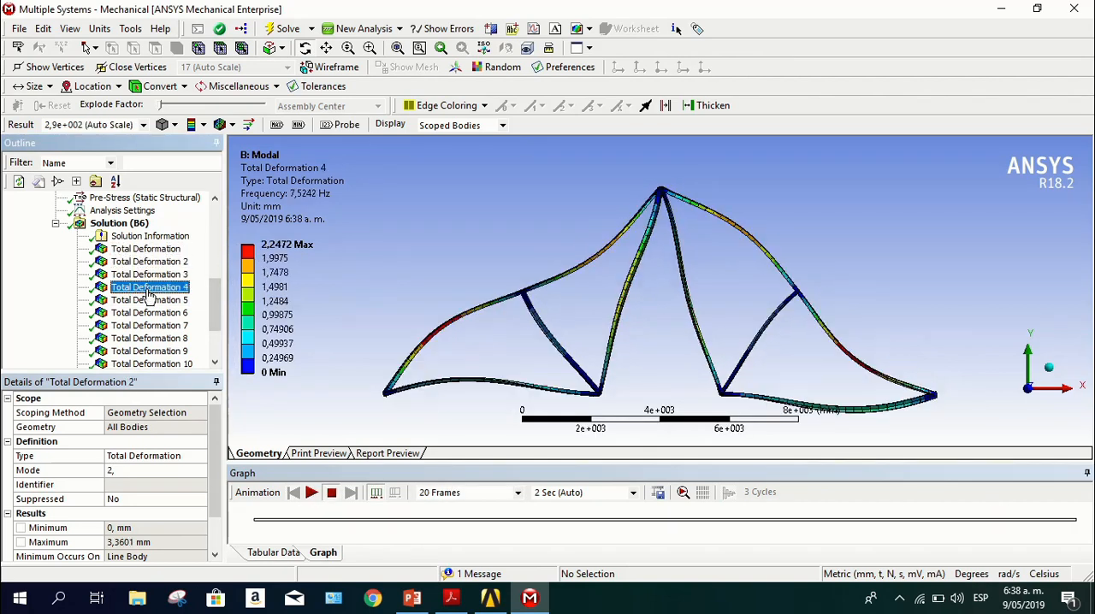
click(147, 313)
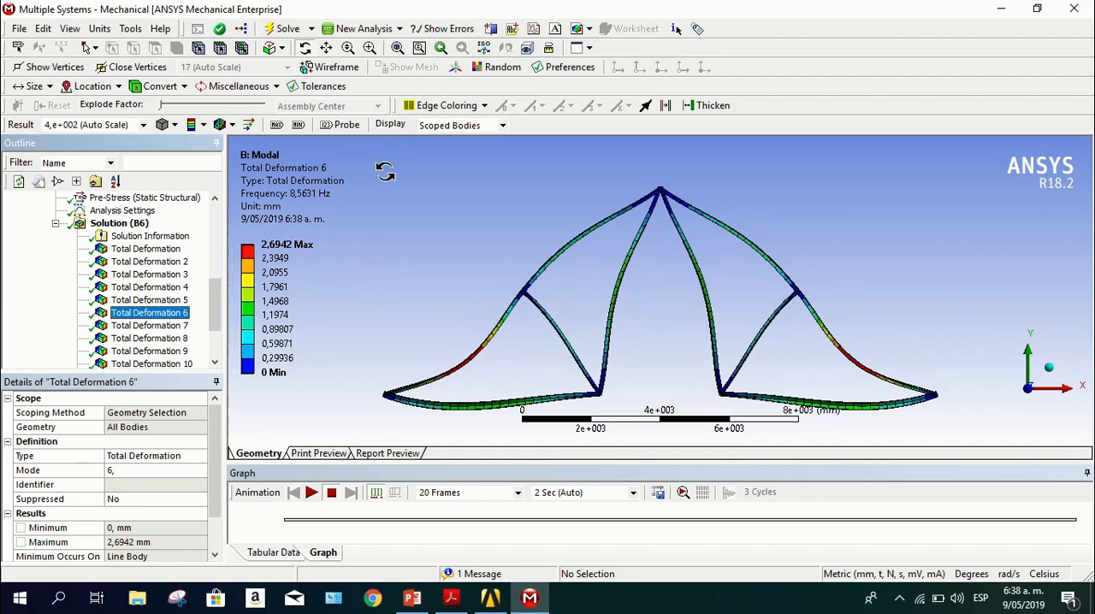
click(309, 493)
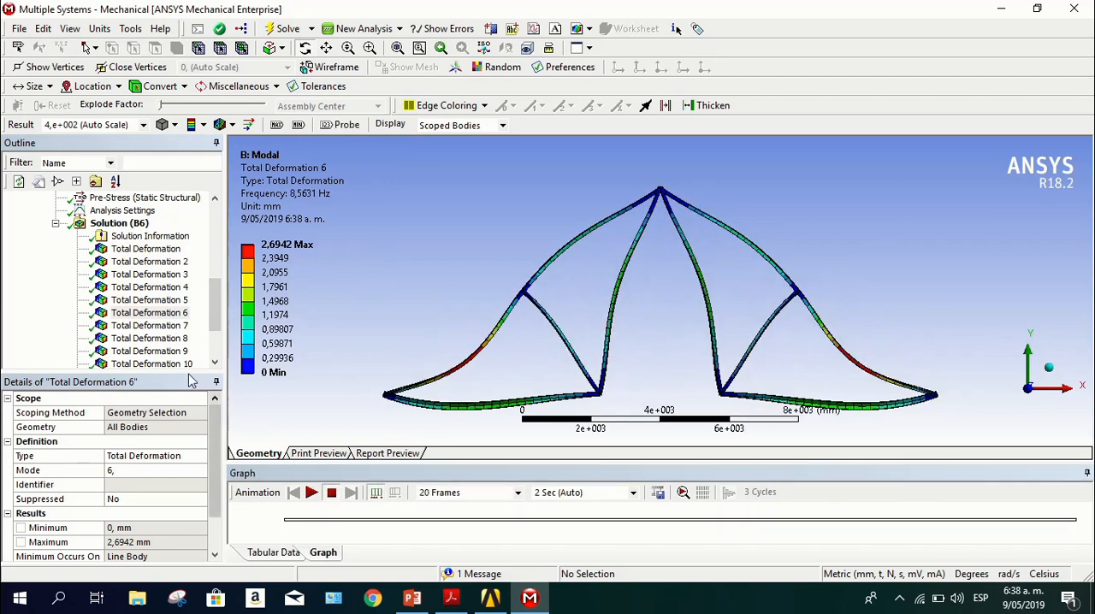
View the mode 10 total deformation, and play and stop the mode 14 total deformation animation
click(150, 363)
scroll(147, 343, down, 2)
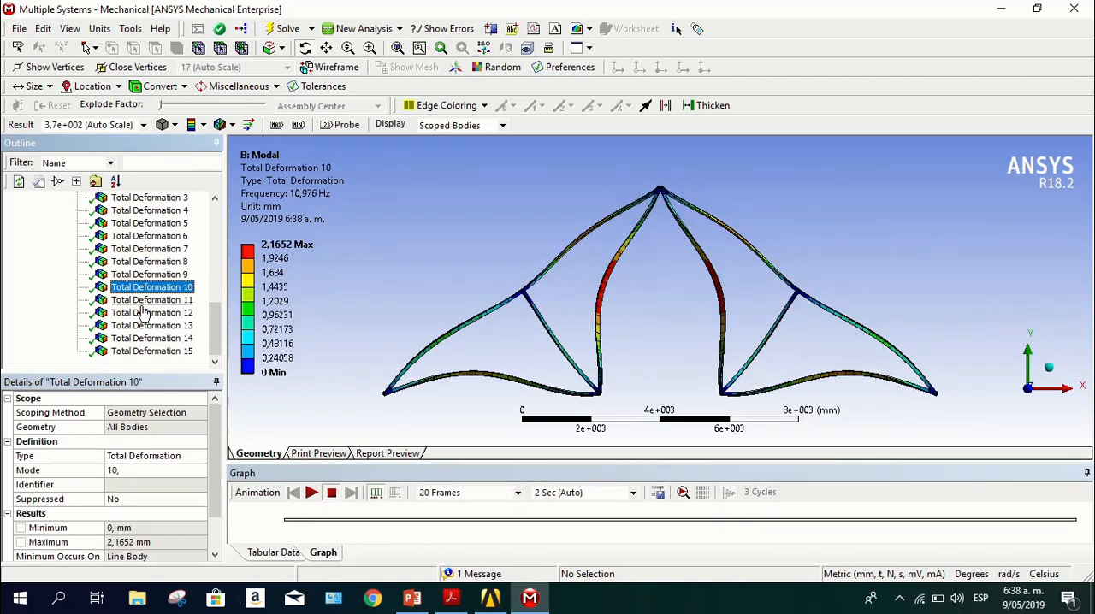
click(146, 339)
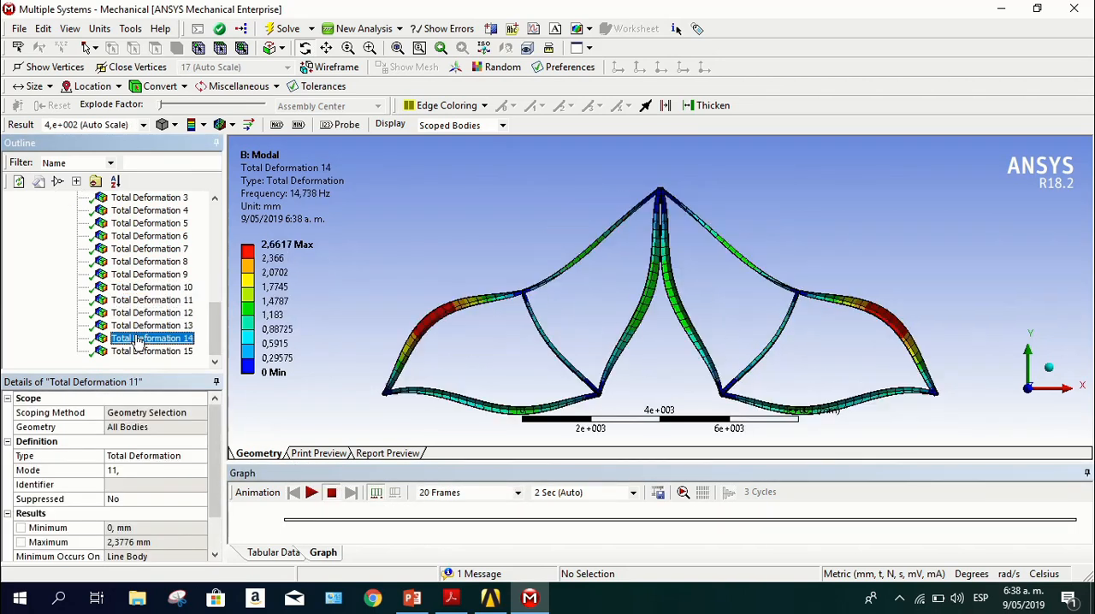
click(310, 493)
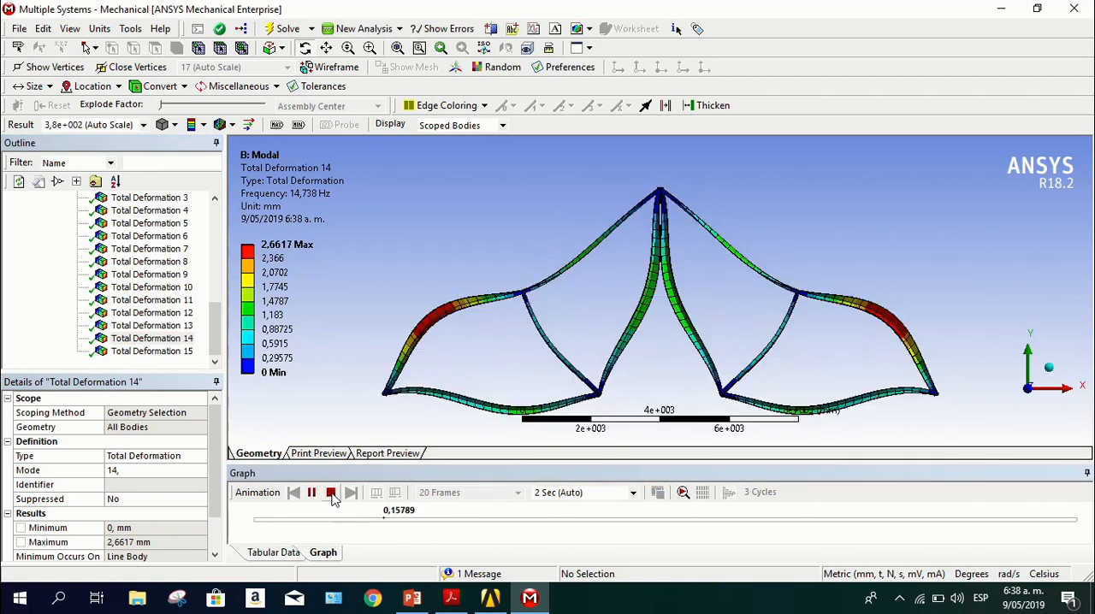
click(331, 494)
Animate the mode 1 total deformation result of the modal solution
scroll(150, 283, up, 4)
click(150, 313)
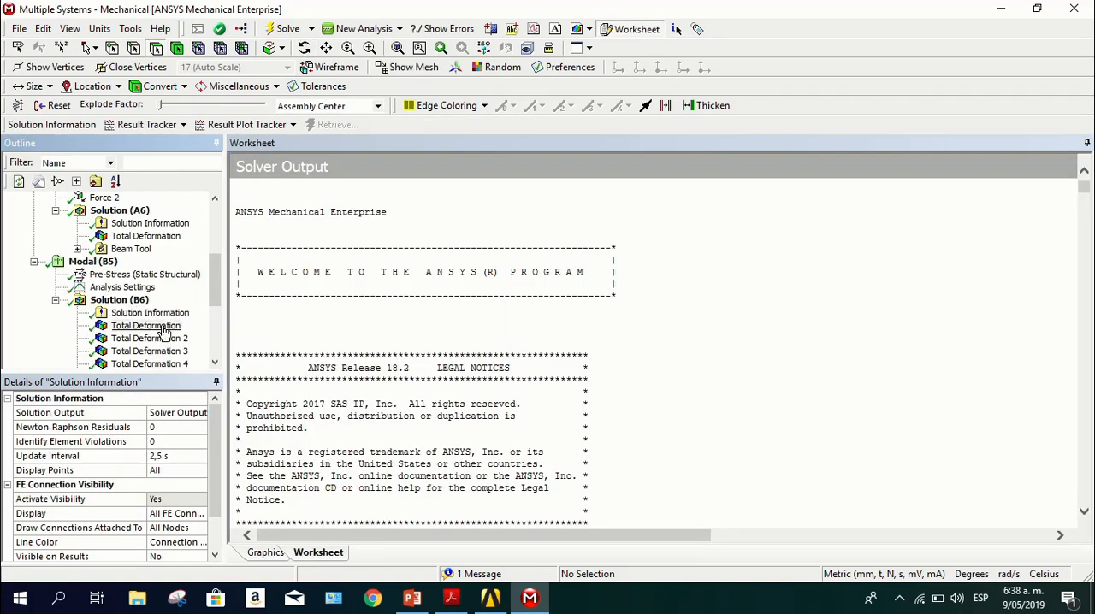
click(164, 328)
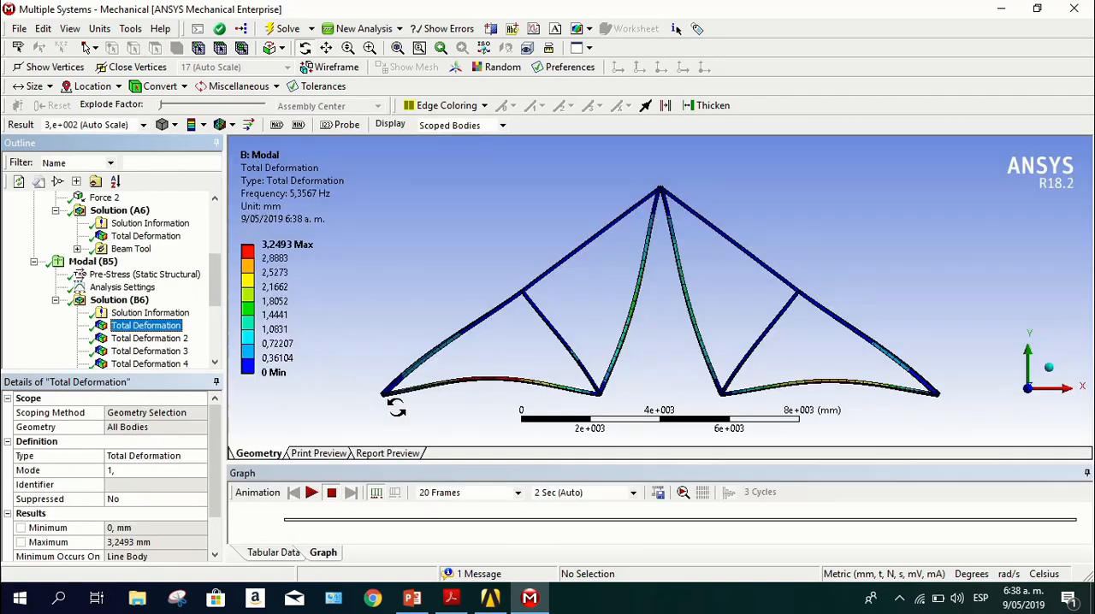
click(313, 493)
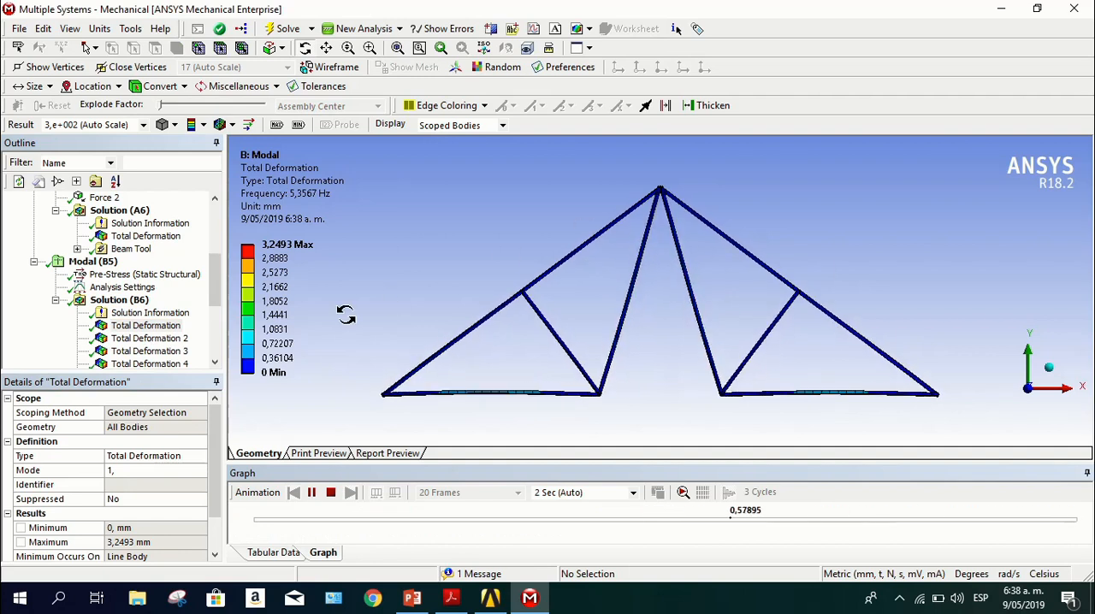
Examine the X, Y and Z direction participation factor tables in the solver output of the modal solution information
click(126, 315)
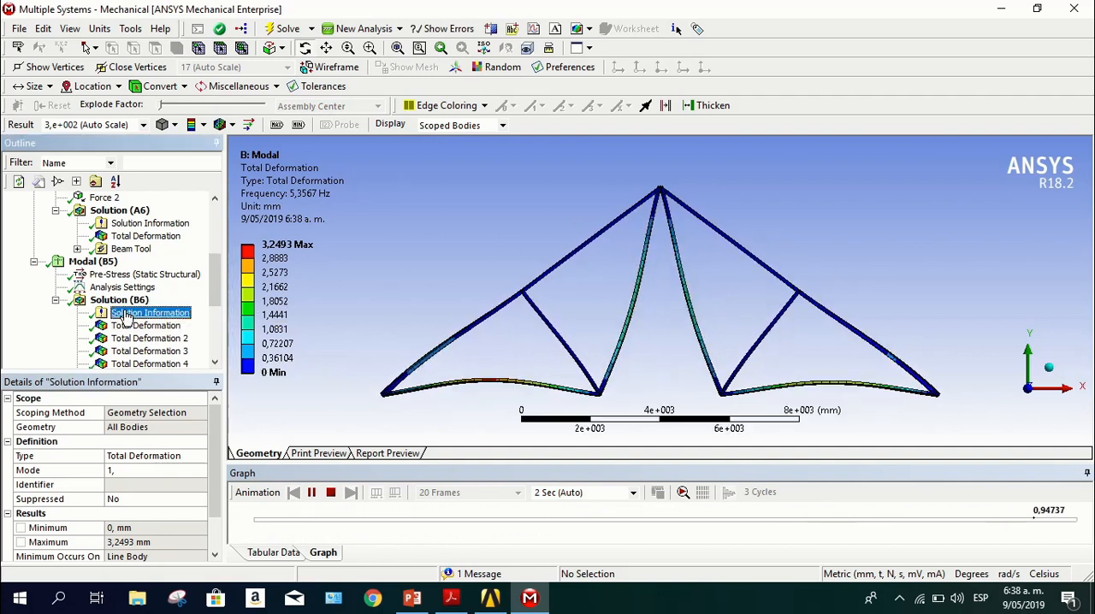
scroll(447, 308, down, 10)
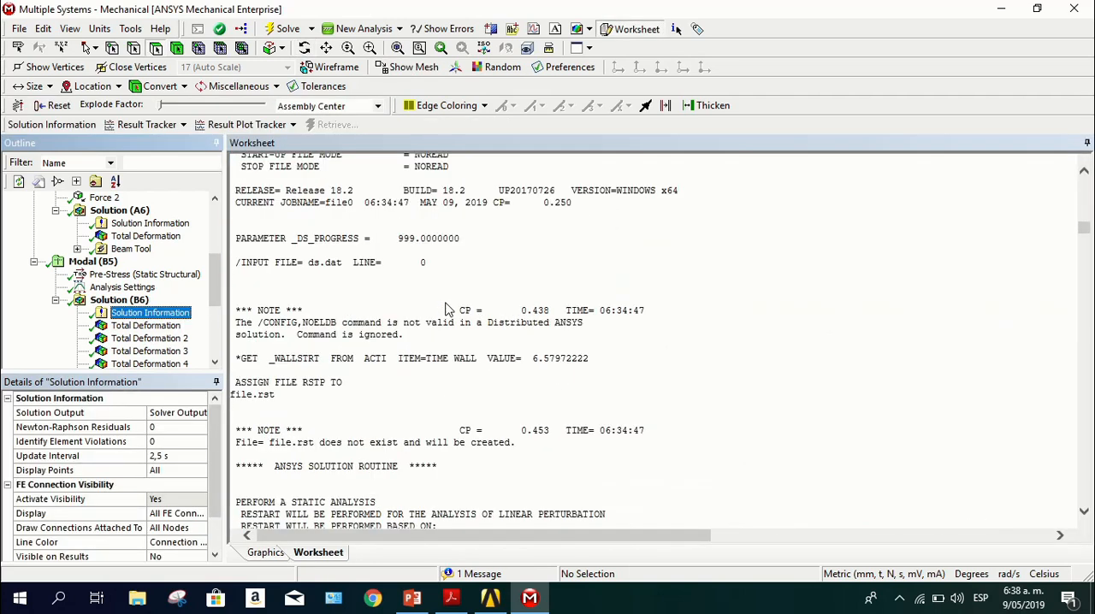
scroll(445, 308, down, 15)
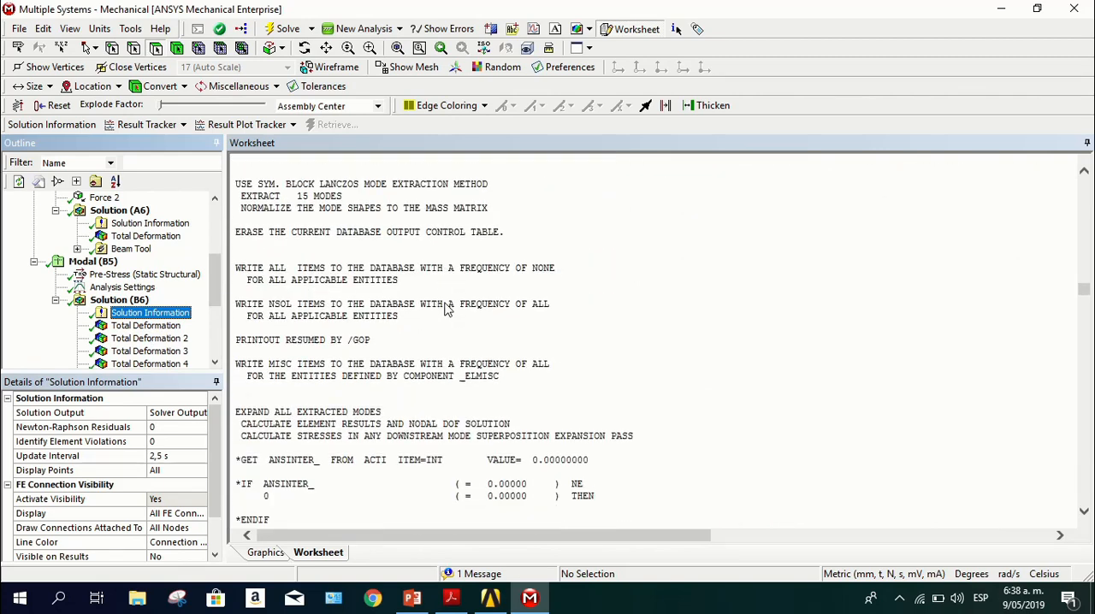
scroll(444, 307, down, 15)
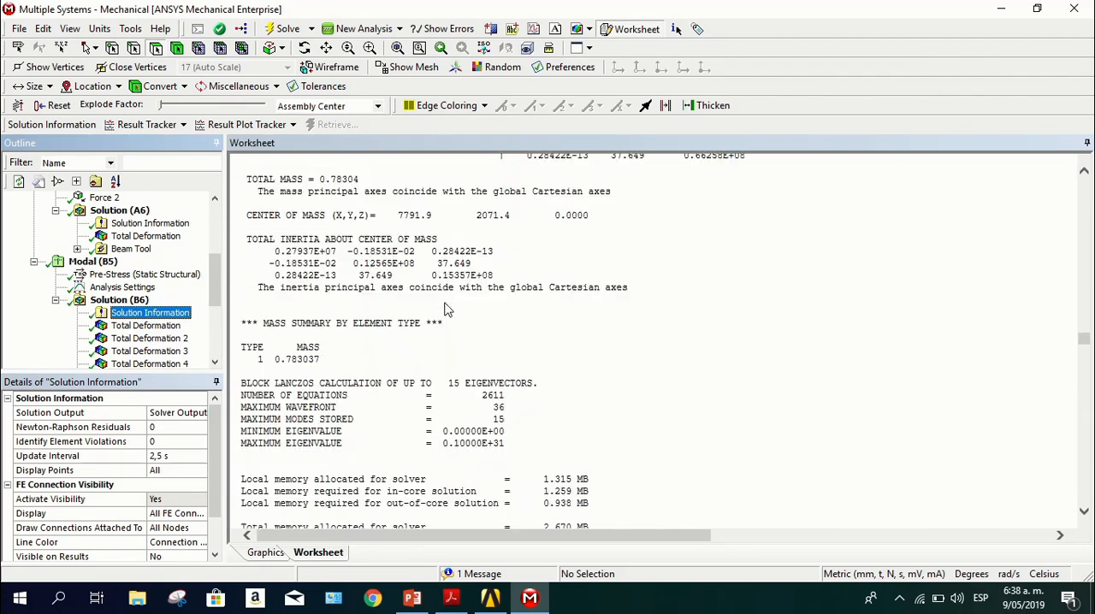
scroll(445, 309, down, 15)
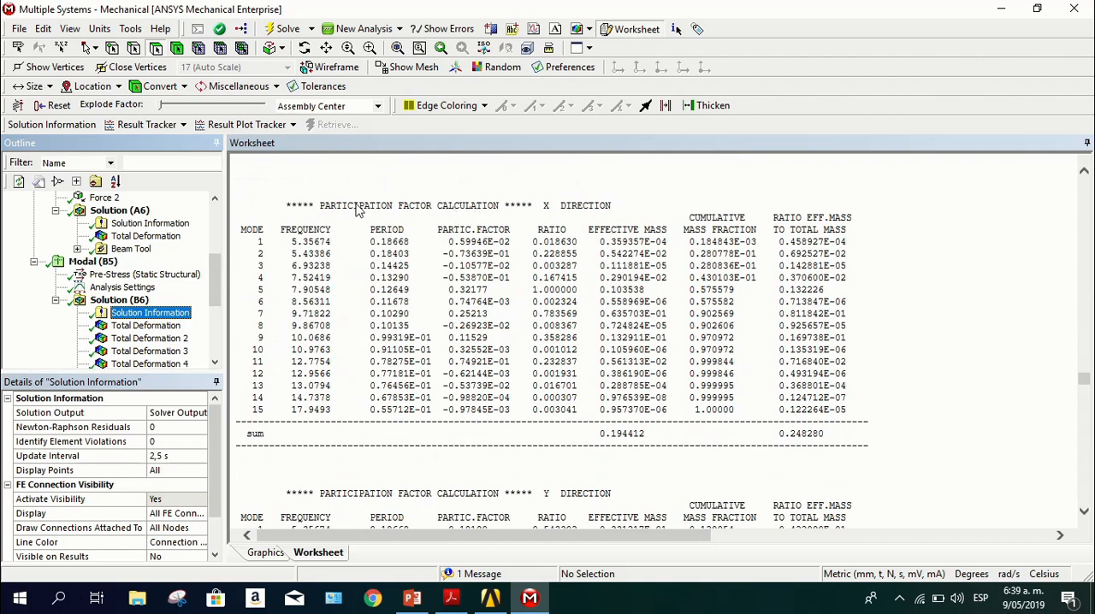
scroll(526, 283, down, 3)
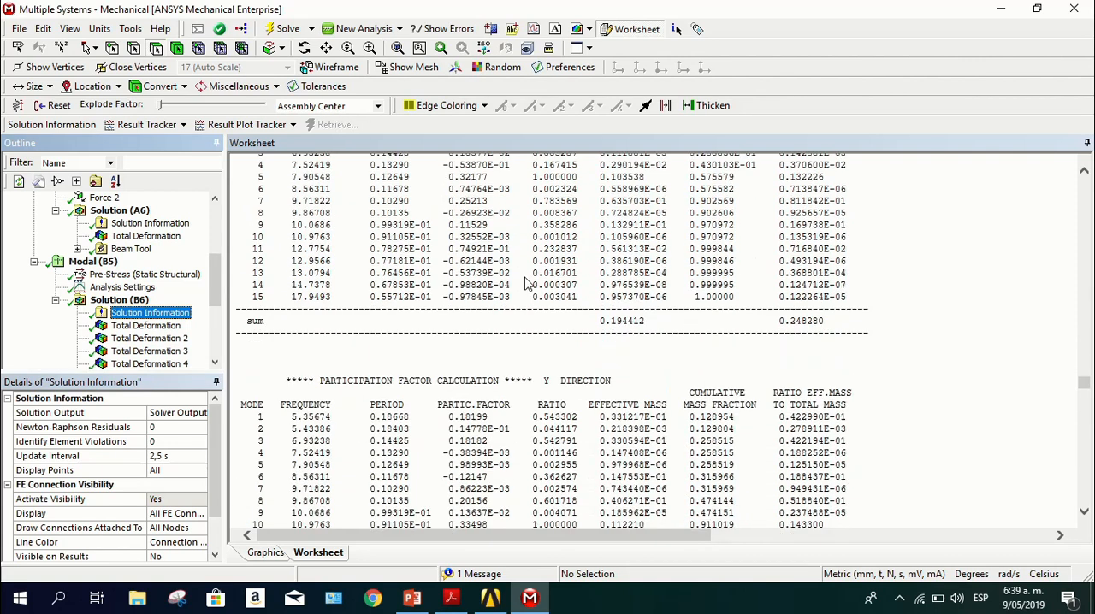
scroll(573, 382, down, 7)
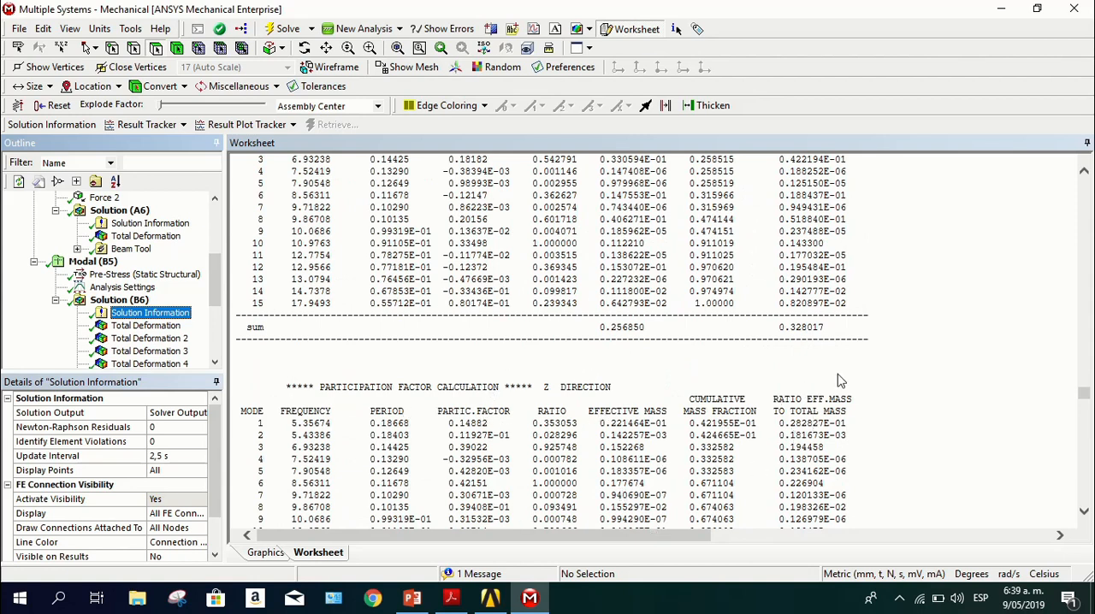
scroll(959, 453, up, 3)
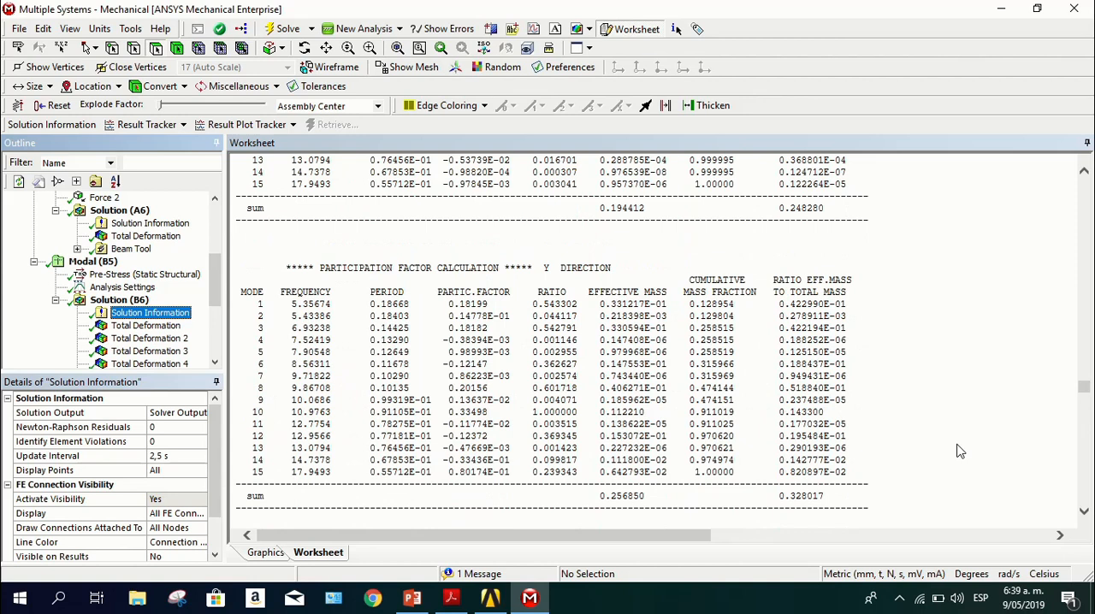
scroll(959, 453, up, 3)
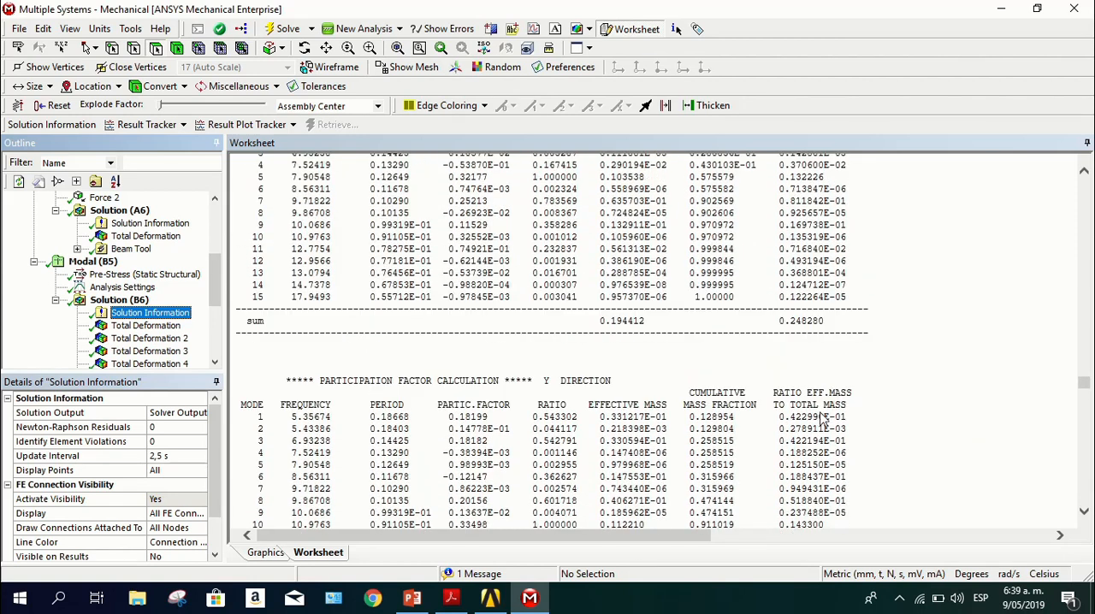
scroll(821, 419, up, 5)
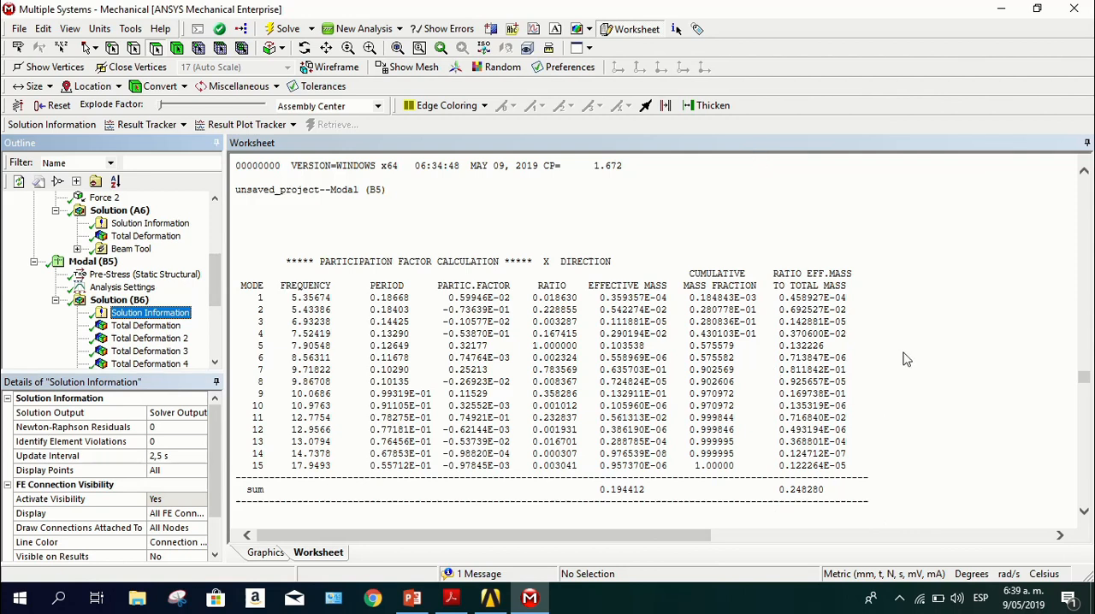
scroll(898, 384, down, 5)
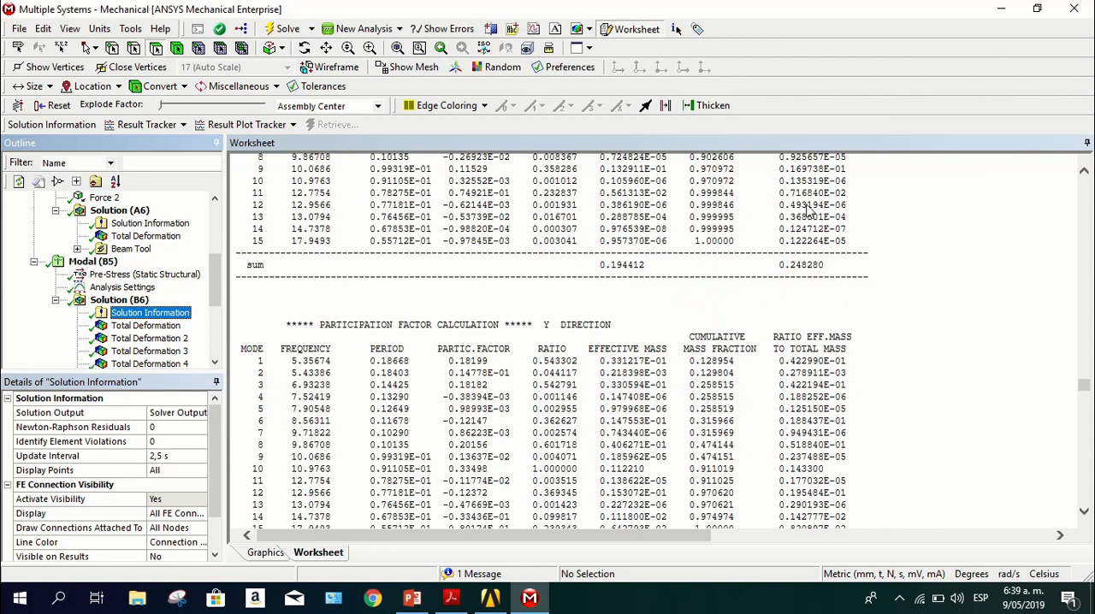
scroll(899, 271, down, 3)
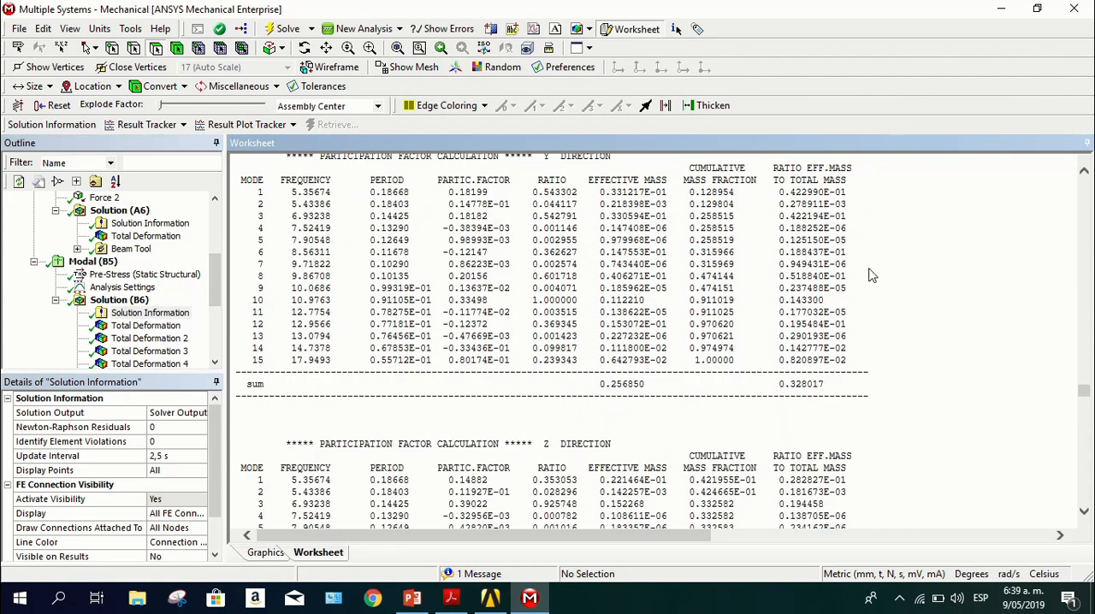
scroll(874, 273, up, 1)
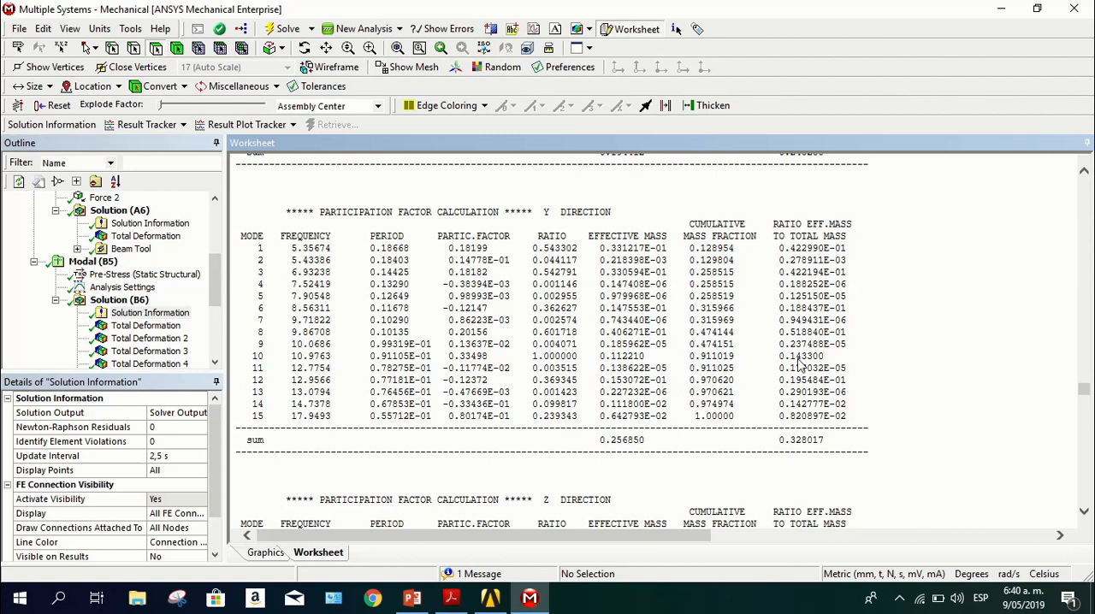
scroll(747, 343, down, 3)
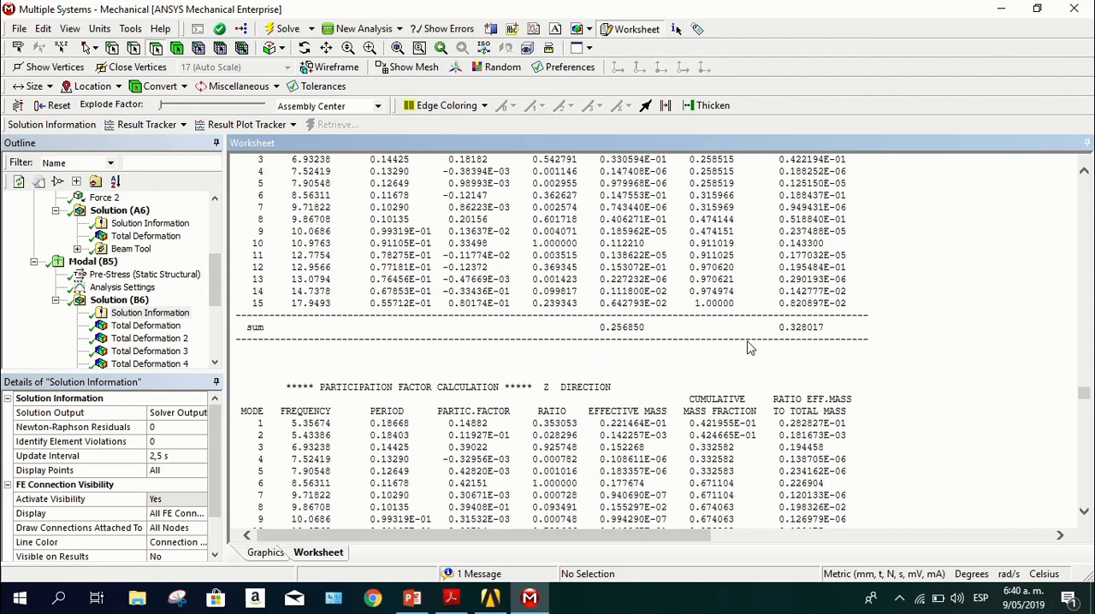
scroll(552, 349, up, 3)
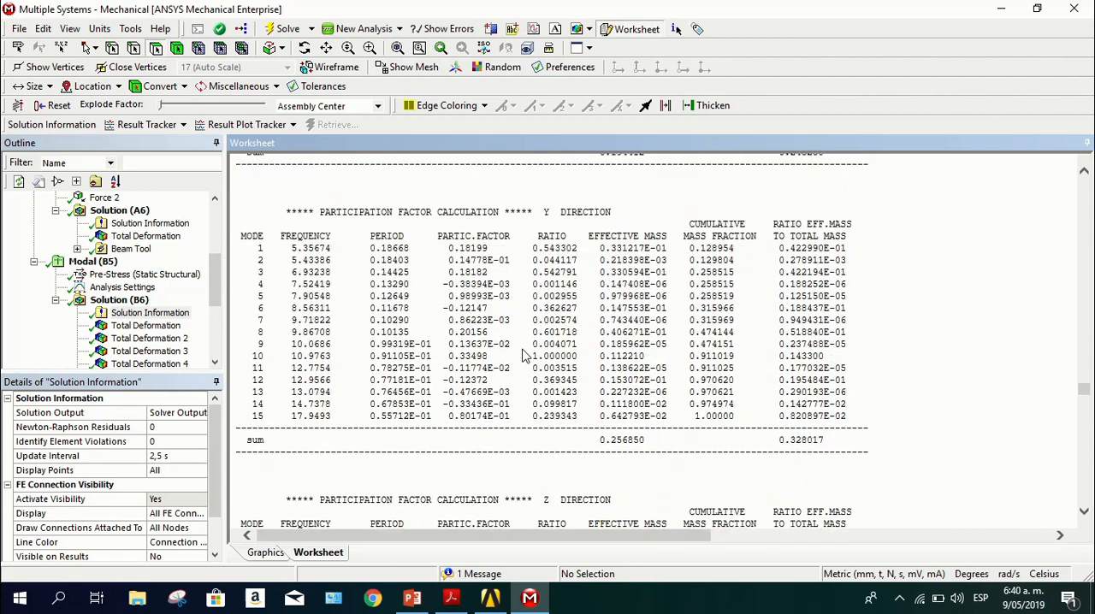
Highlight the summed ratio of effective mass to total mass in the X and Y direction participation tables, clearing the selection at the end
drag(828, 440, 783, 445)
scroll(824, 421, up, 8)
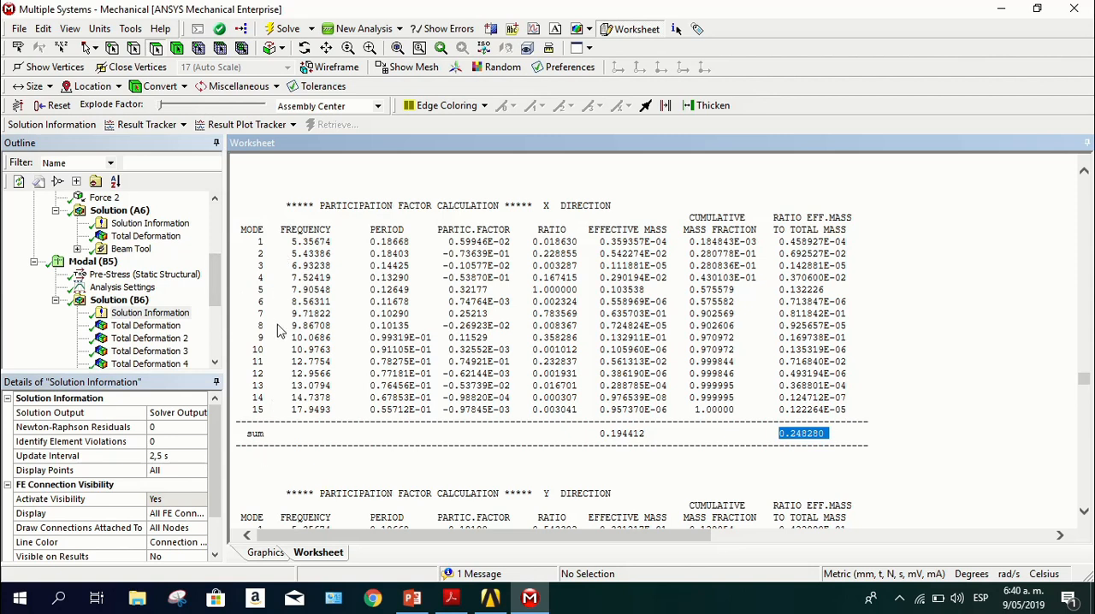
scroll(864, 398, down, 5)
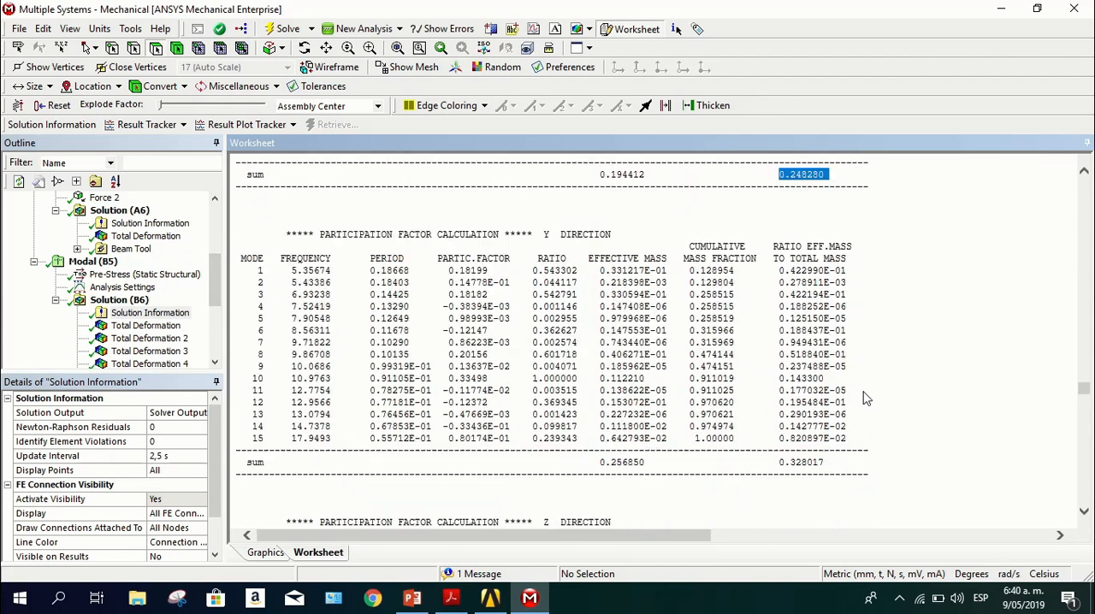
drag(826, 444, 785, 450)
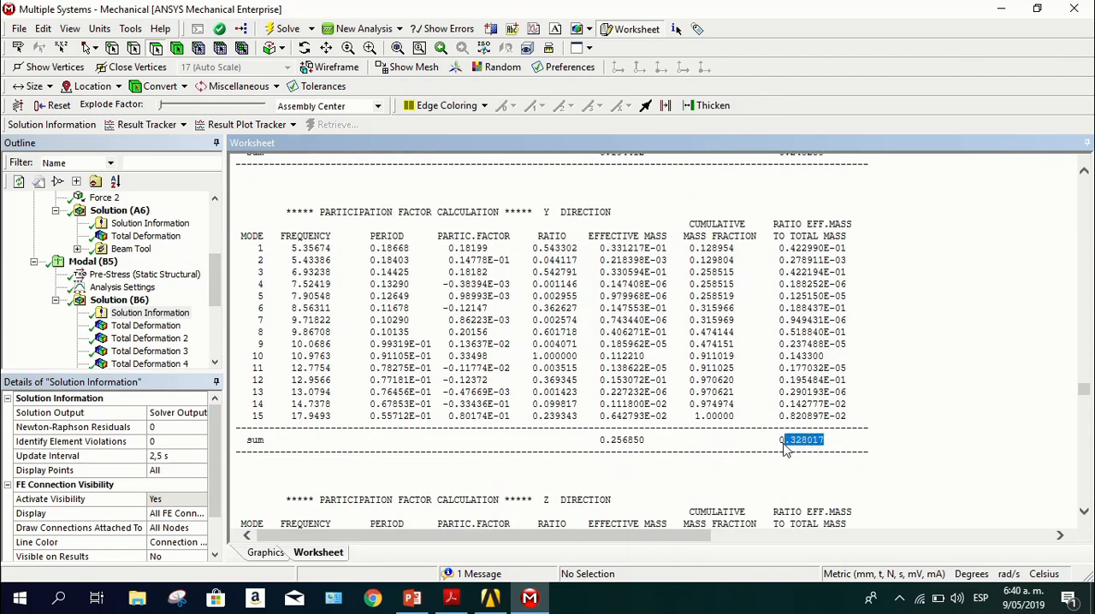
click(548, 300)
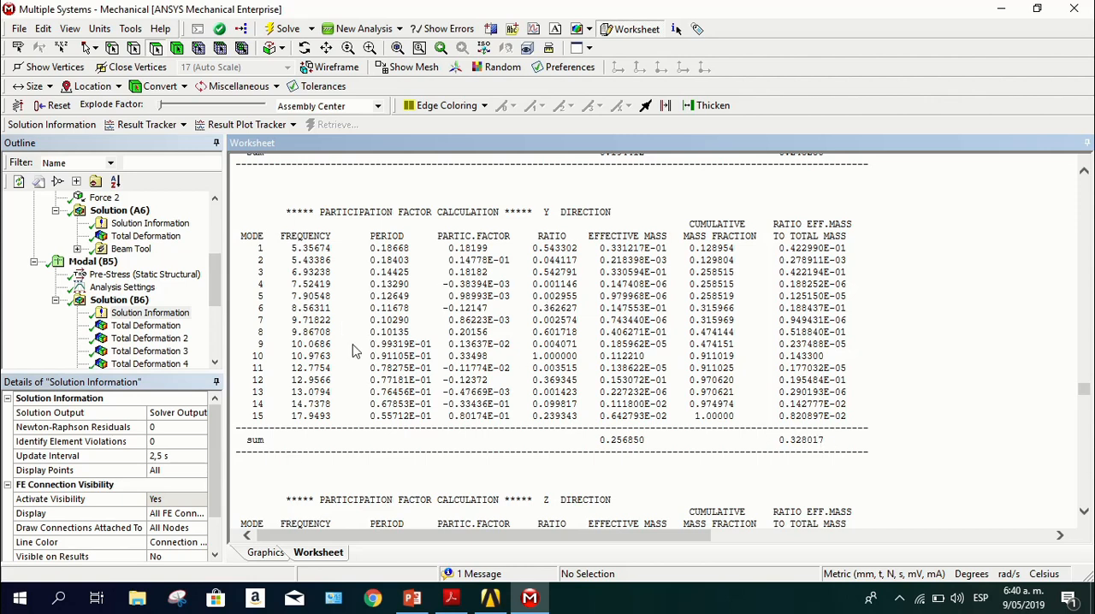
Show the modal solution's frequency graph, look over its 15 deformation results, and close Mechanical to return to the Workbench project
click(118, 301)
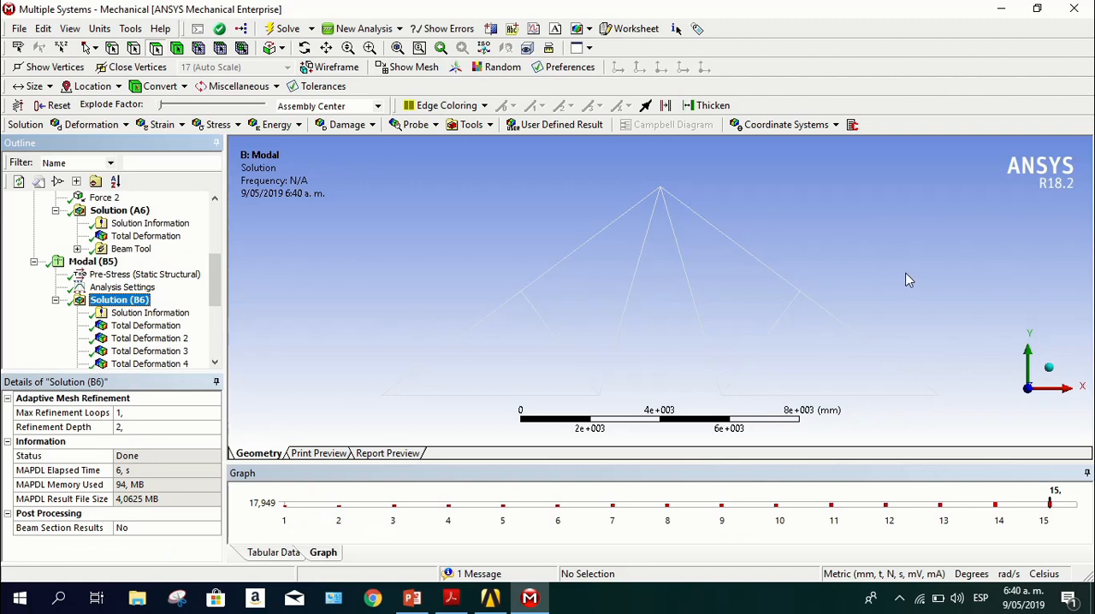
scroll(94, 239, down, 4)
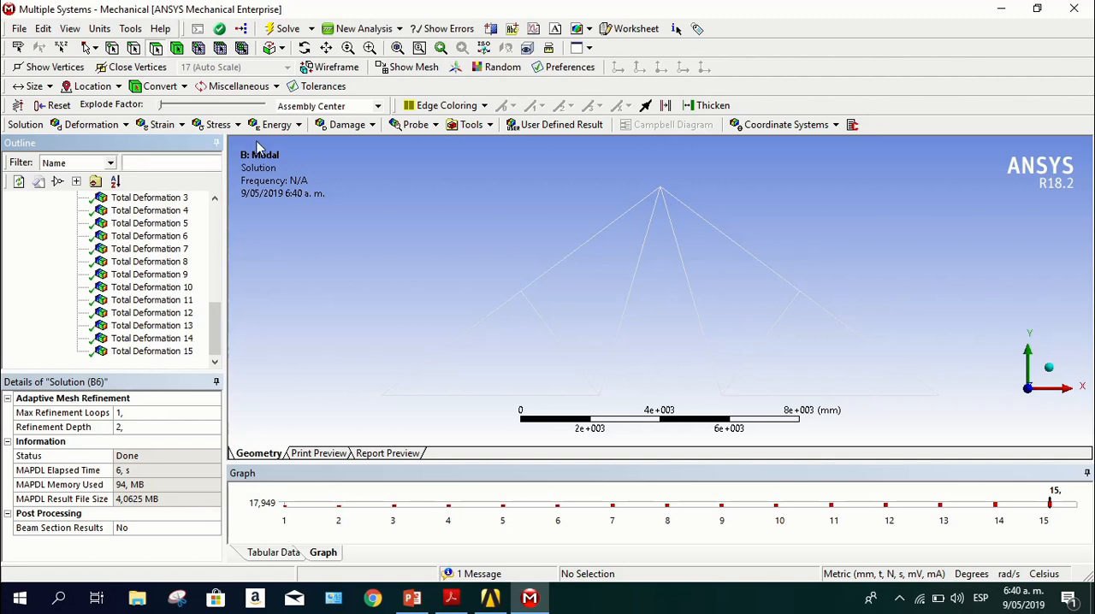
click(1076, 12)
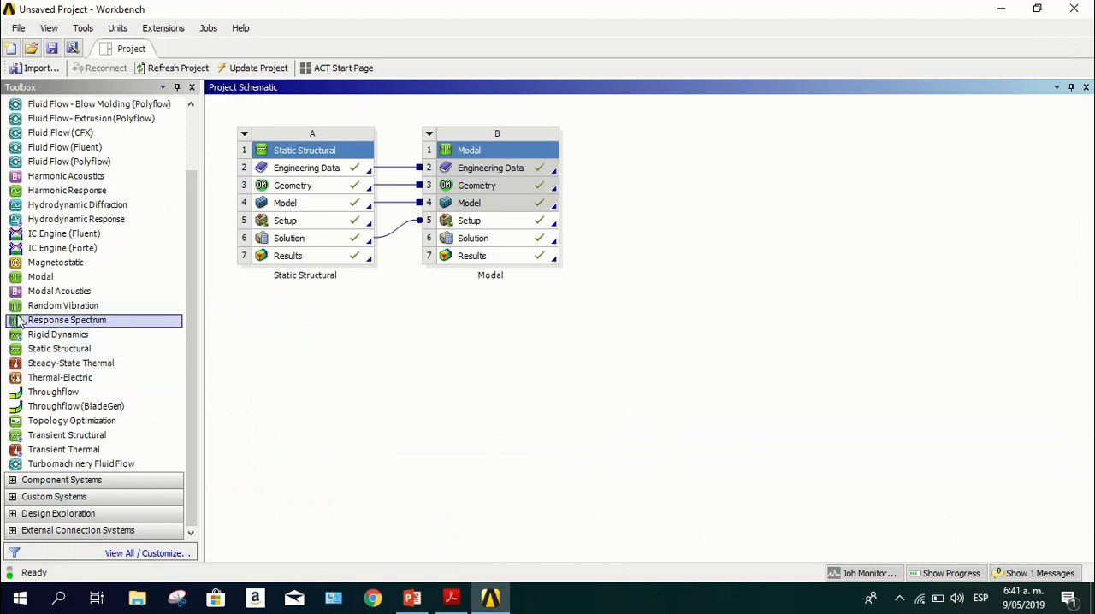
Add a second Modal system sharing the Static Structural engineering data, geometry and model, and open its setup in Mechanical
drag(53, 283, 332, 209)
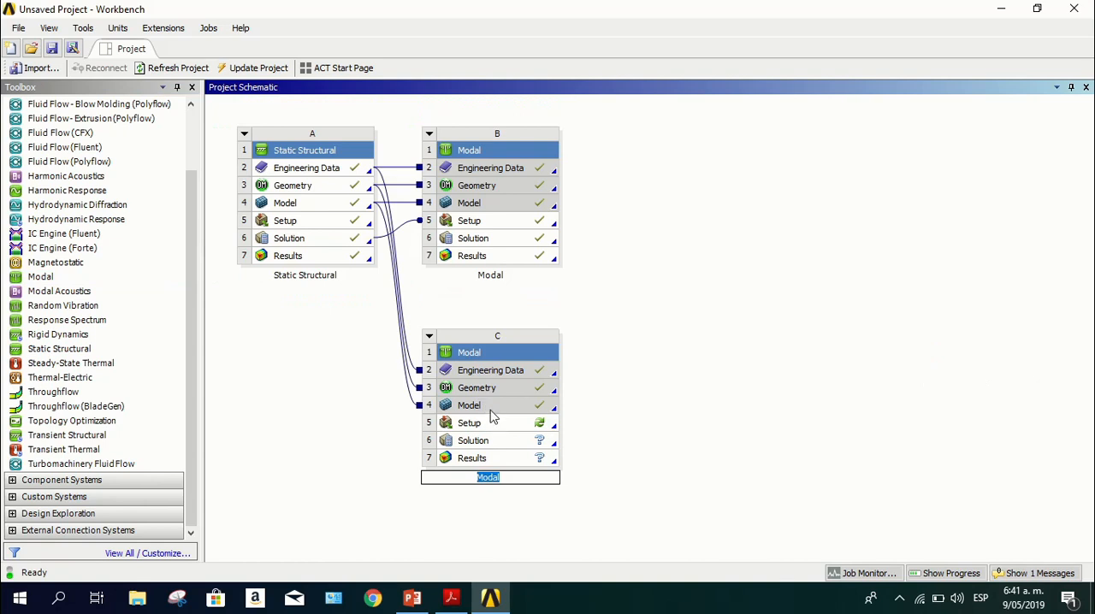
double_click(495, 426)
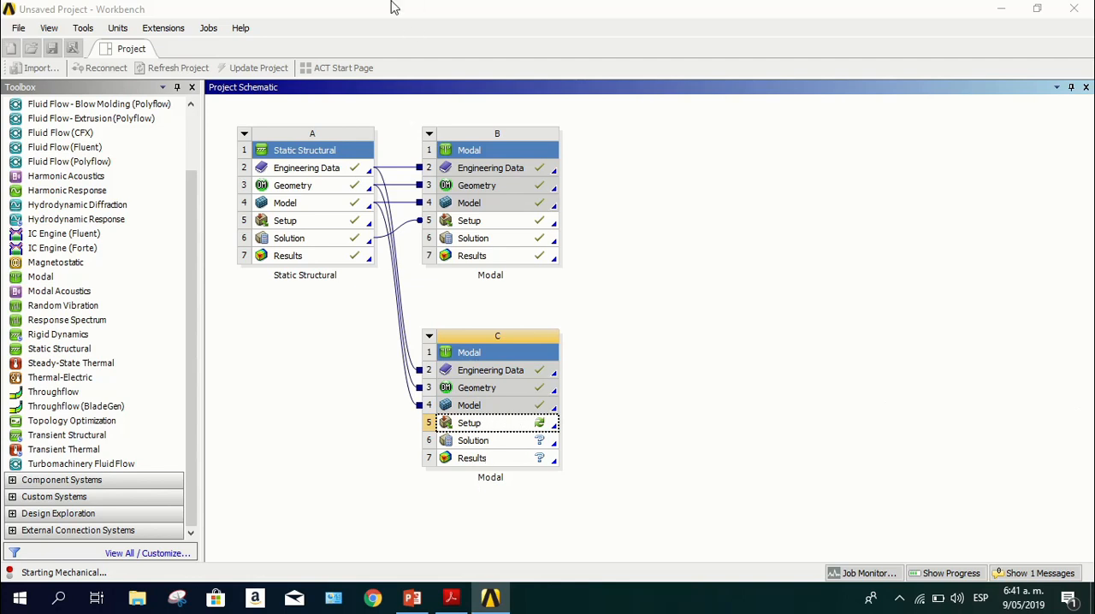
mouse_move(432, 13)
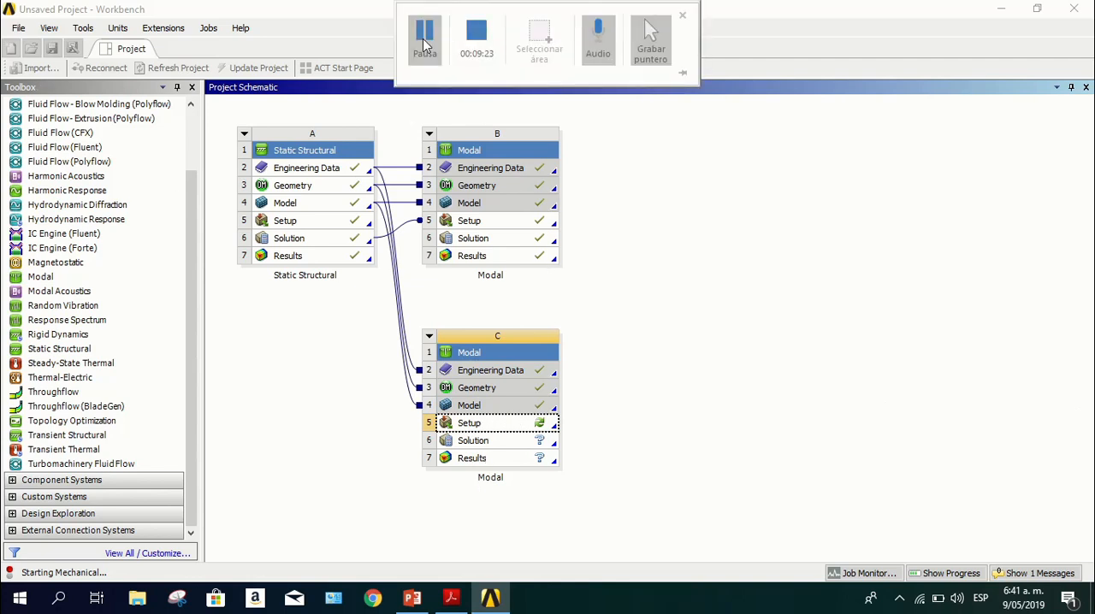
click(425, 39)
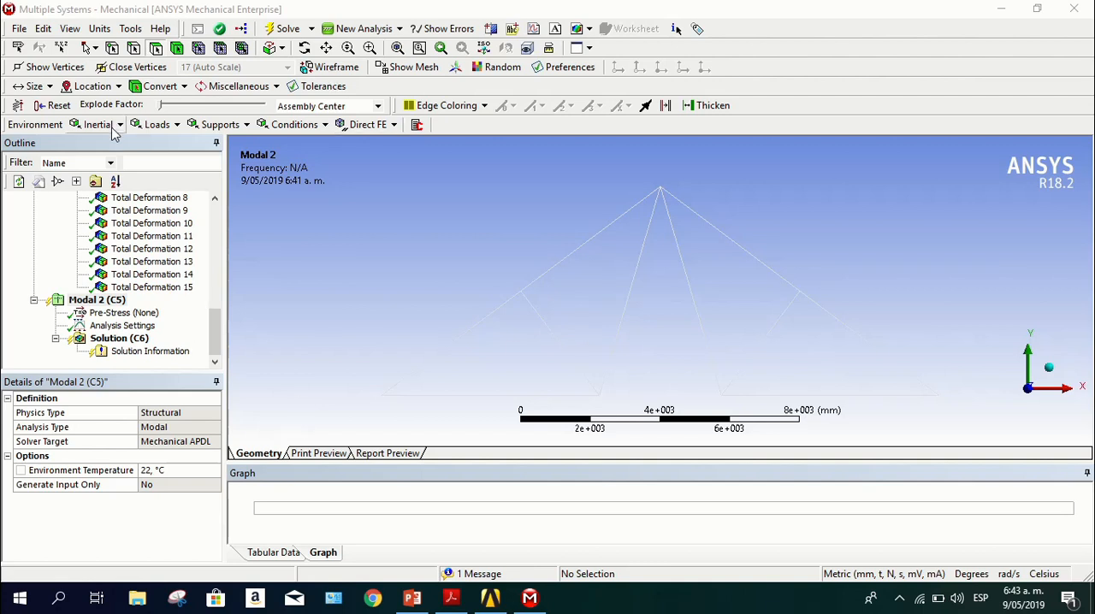
Add a displacement support to the second Modal analysis and scope it to the vertex at the truss's left base end
click(239, 126)
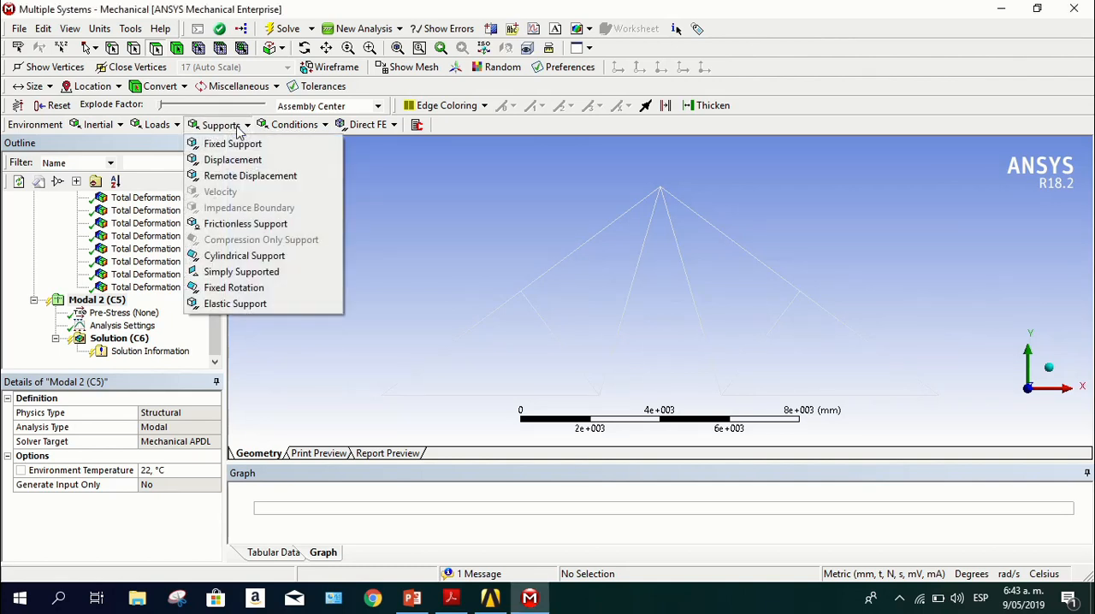
click(271, 162)
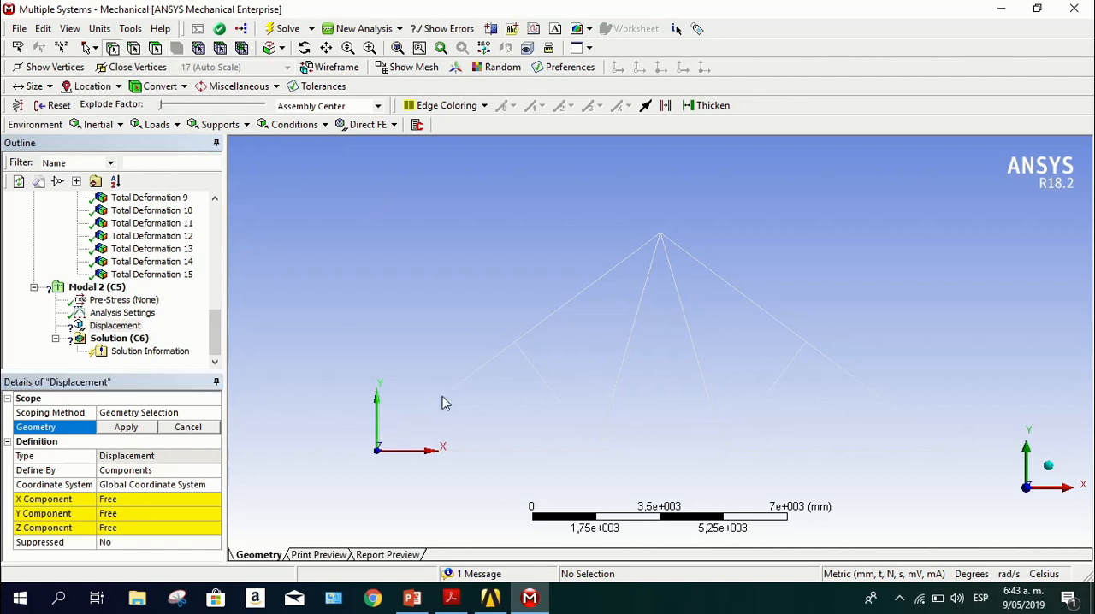
scroll(408, 425, down, 2)
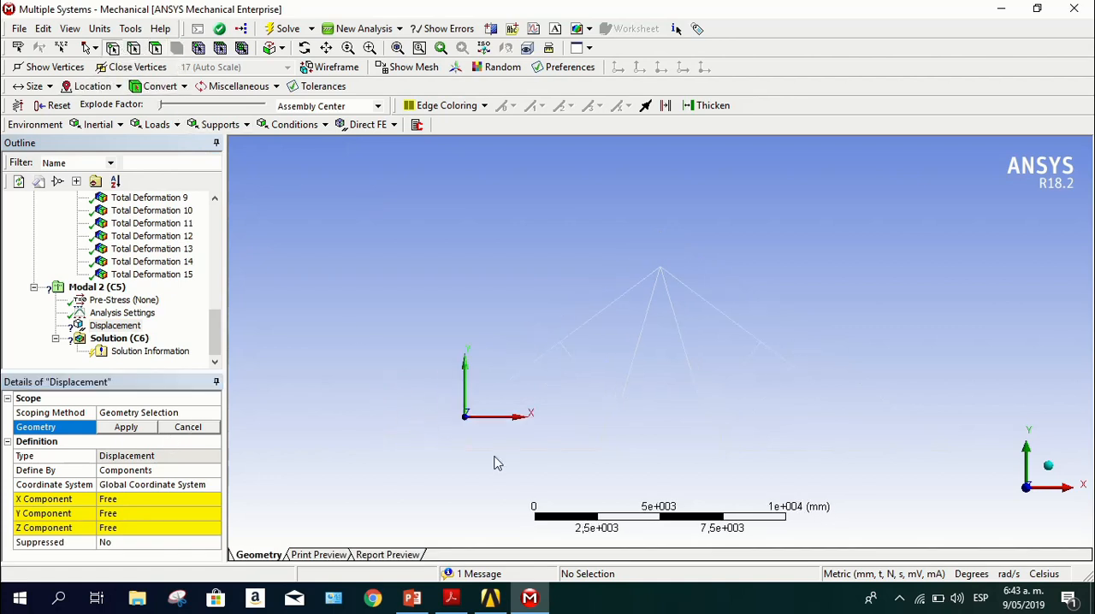
scroll(434, 476, up, 4)
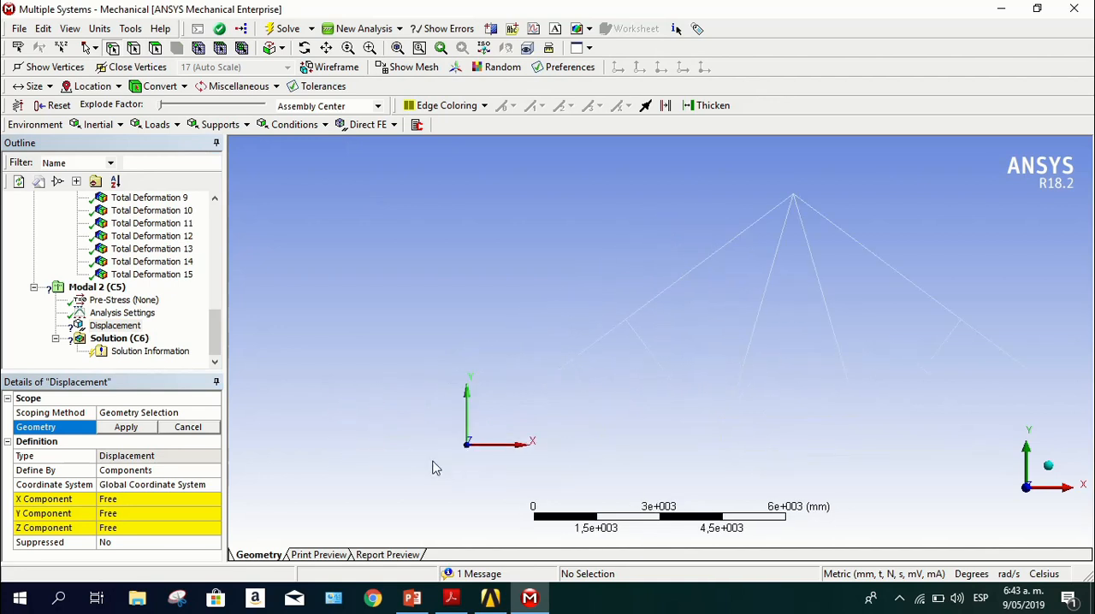
click(460, 445)
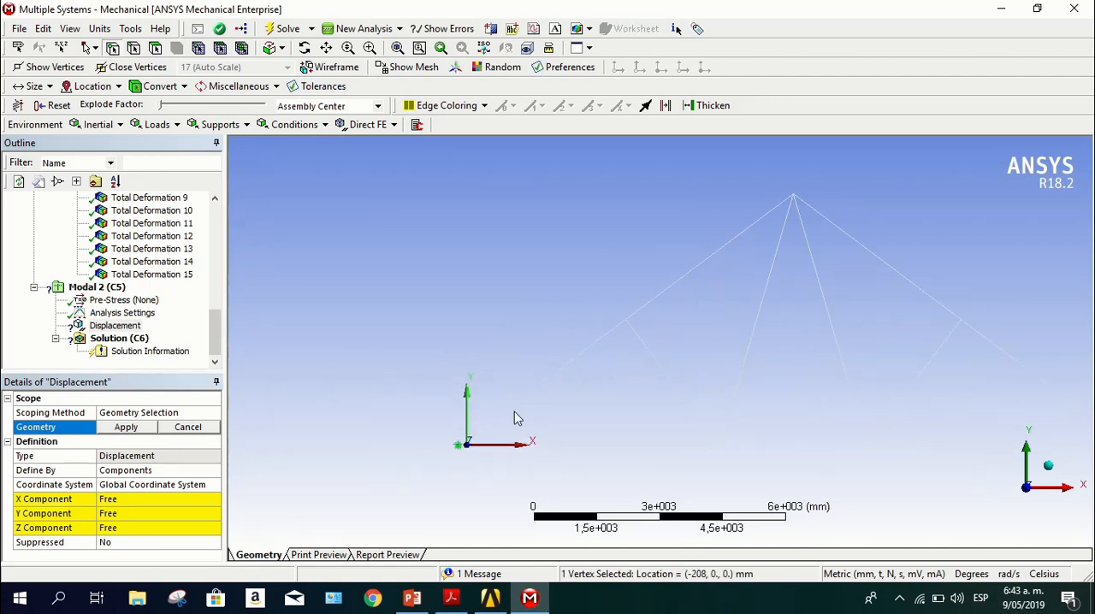
click(130, 428)
Set the X, Y and Z components of the left-end displacement support to 0 mm
click(142, 500)
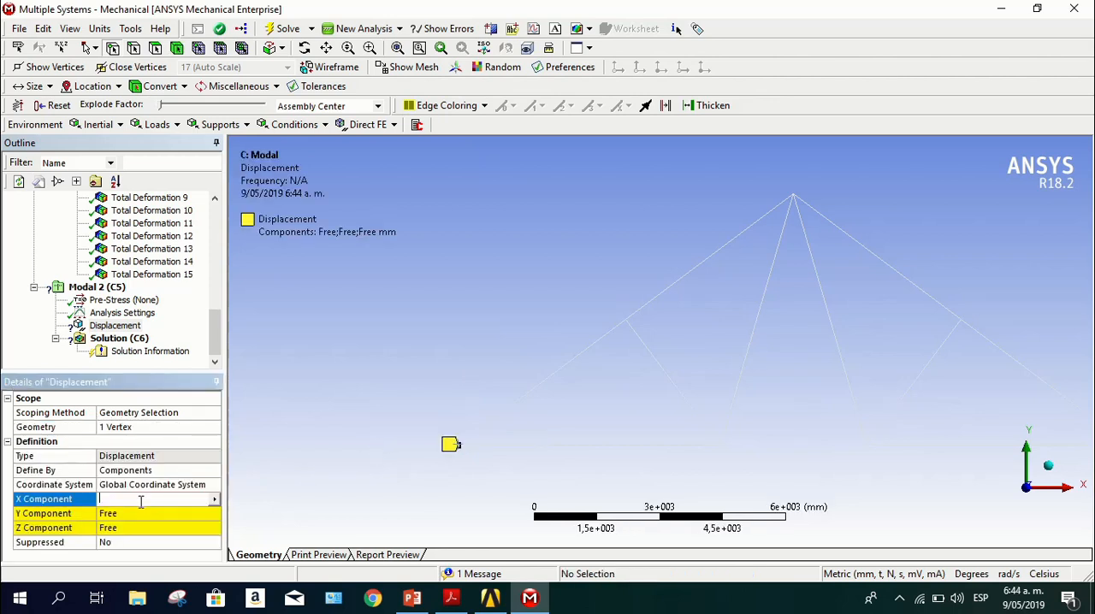
text(0)
key(Return)
click(134, 513)
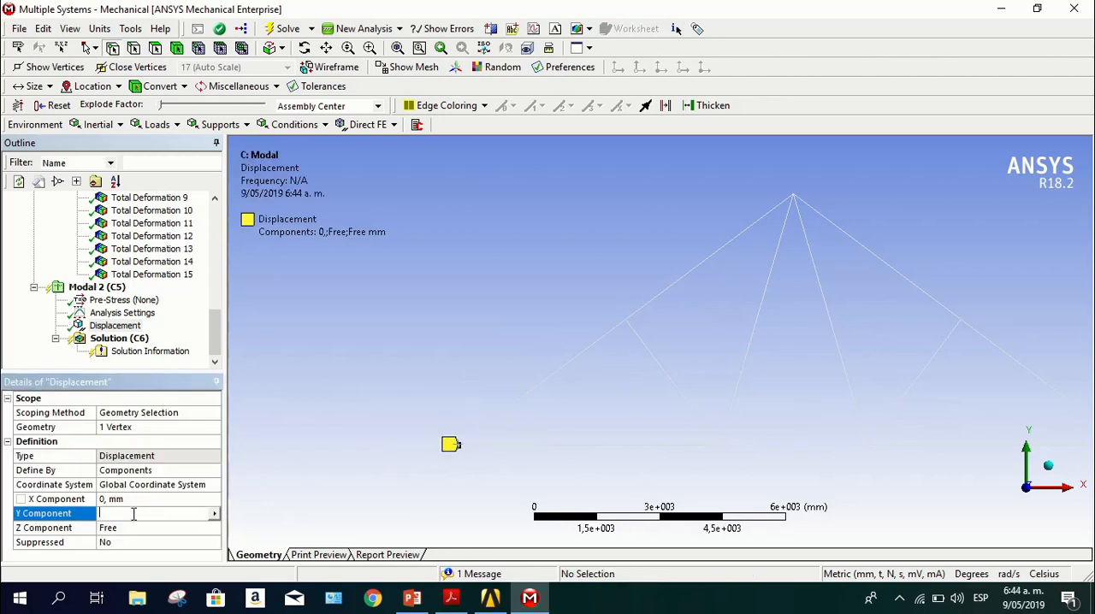
key(Return)
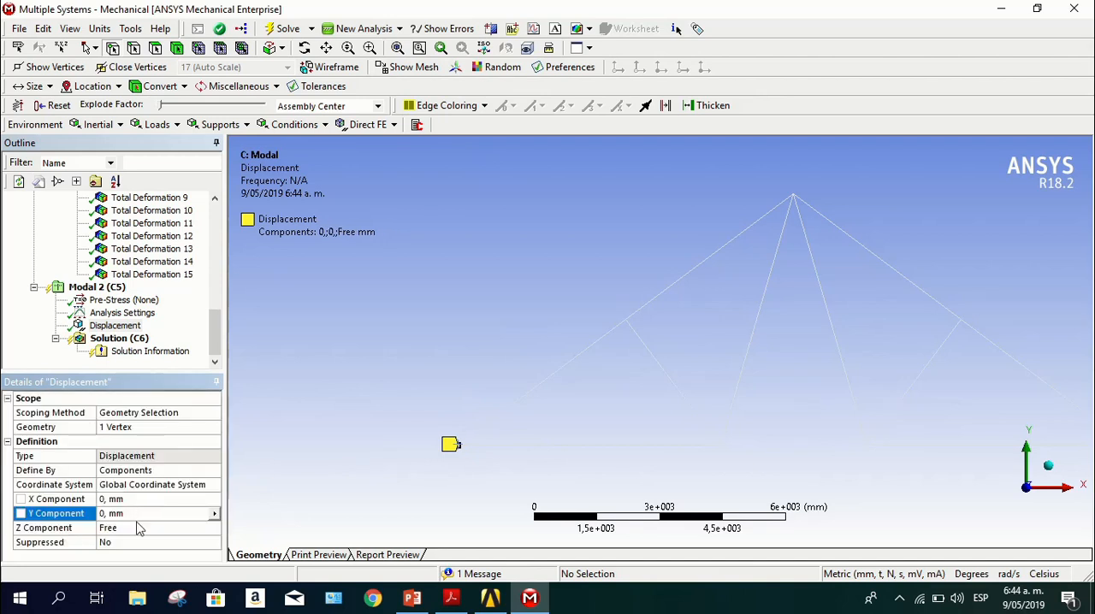
click(137, 528)
key(Return)
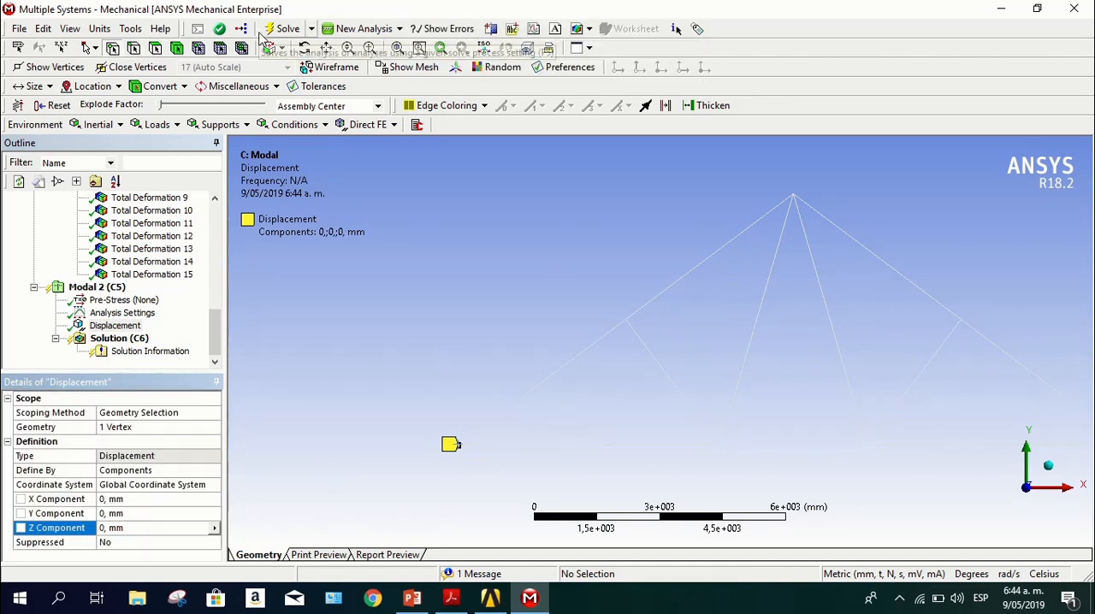
Add a second displacement support scoped to the vertex at the truss's right base end
click(197, 125)
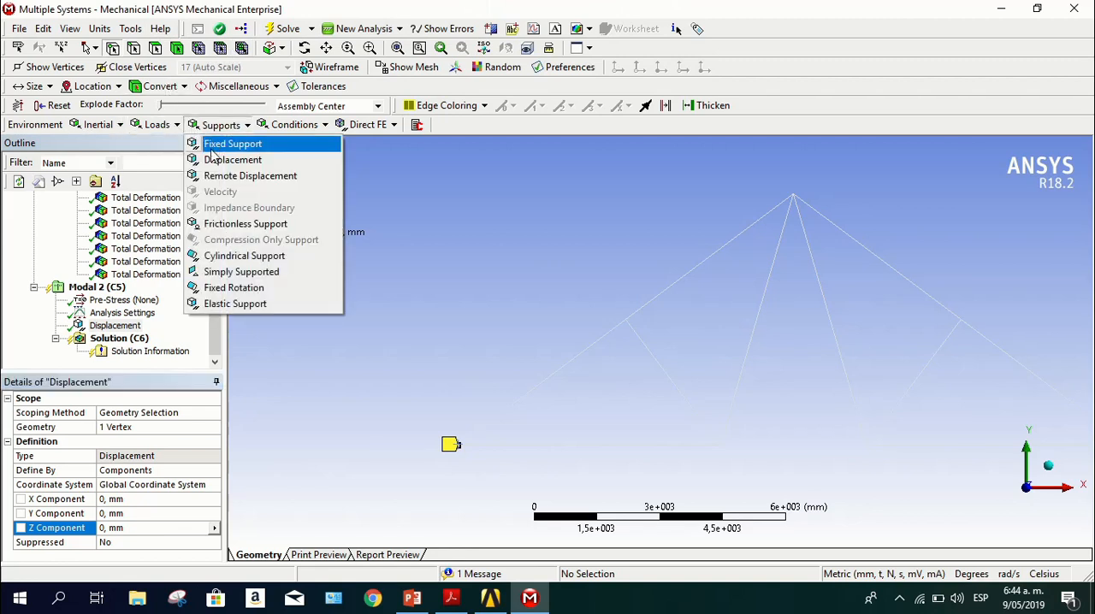
click(220, 160)
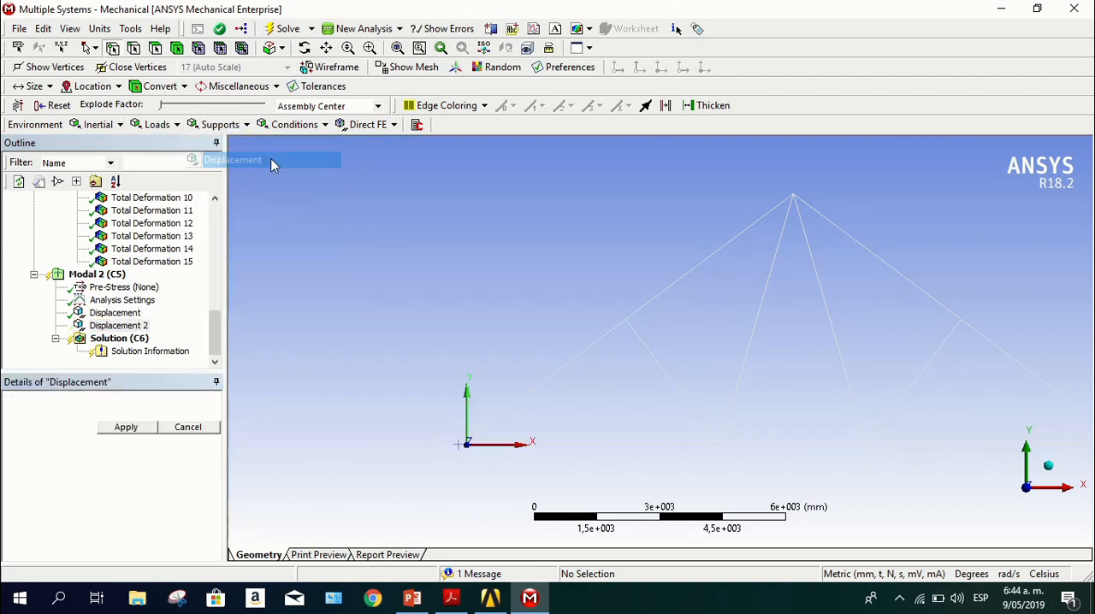
ctrl+middle_drag(893, 431, 782, 410)
click(887, 421)
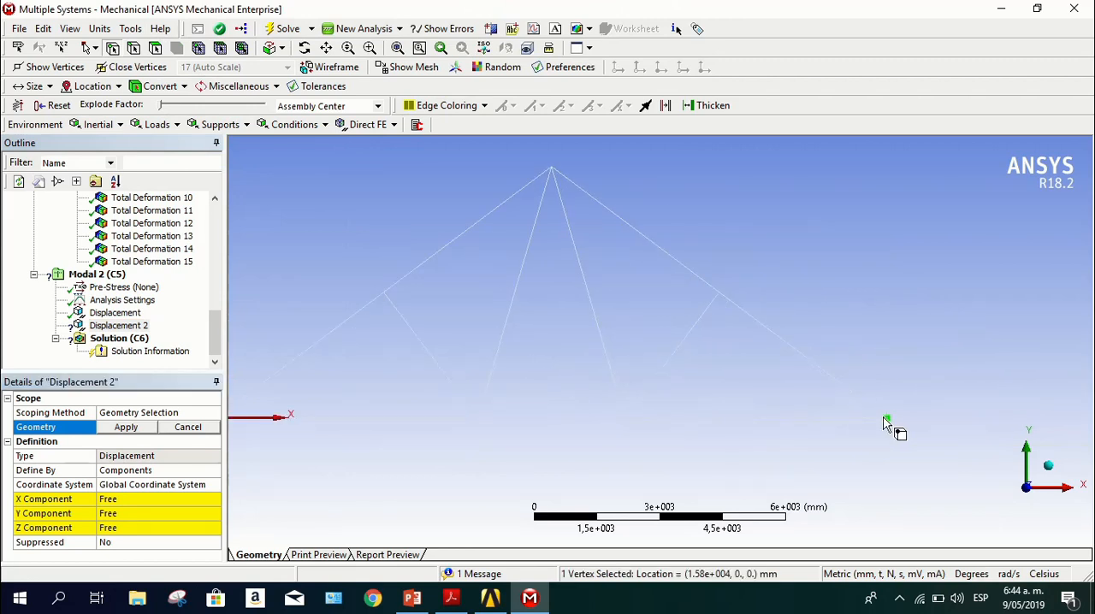
click(144, 427)
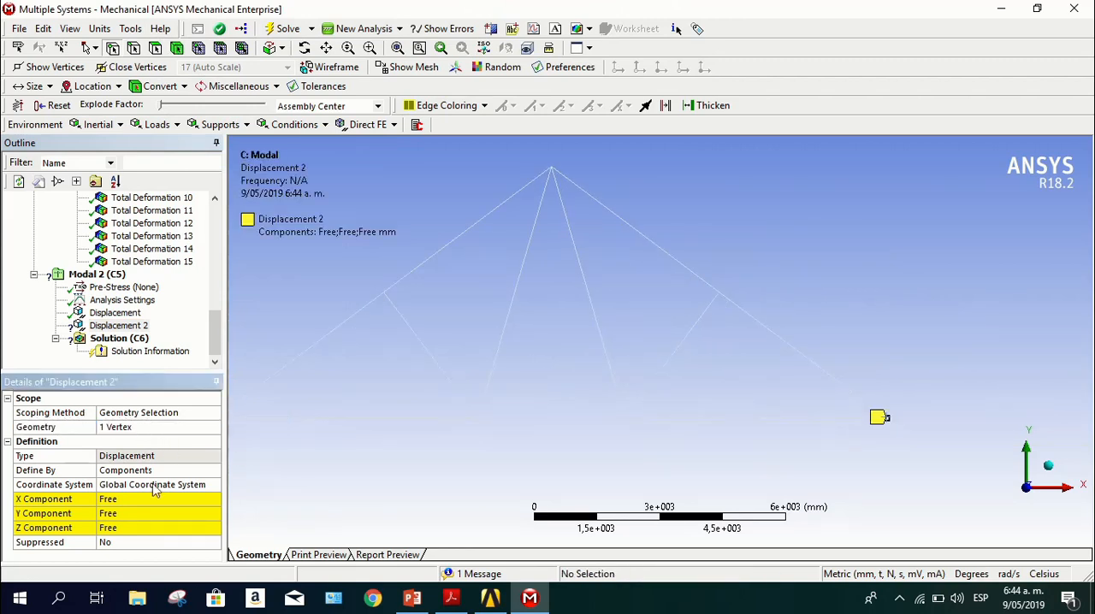
Set the X, Y and Z components of the right-end displacement support to 0 mm
click(157, 498)
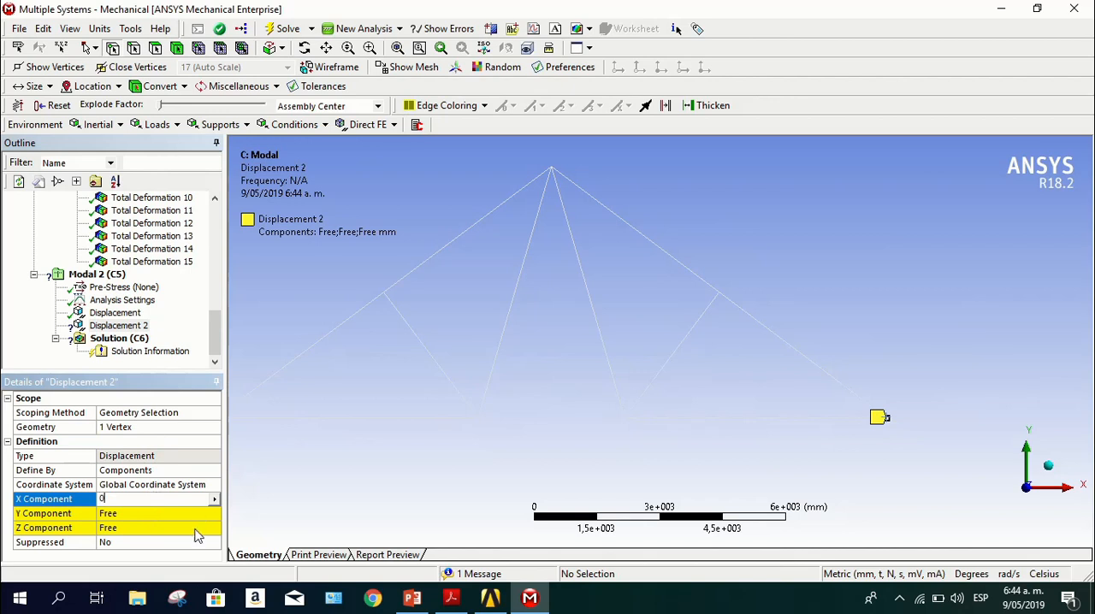
text(0)
click(177, 511)
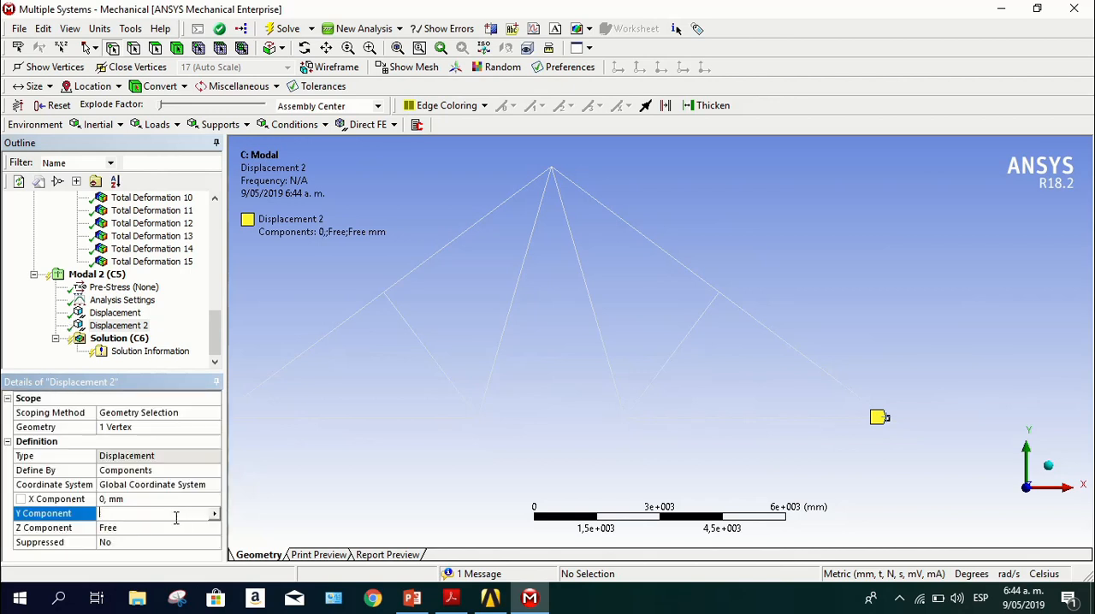
text(0)
key(Return)
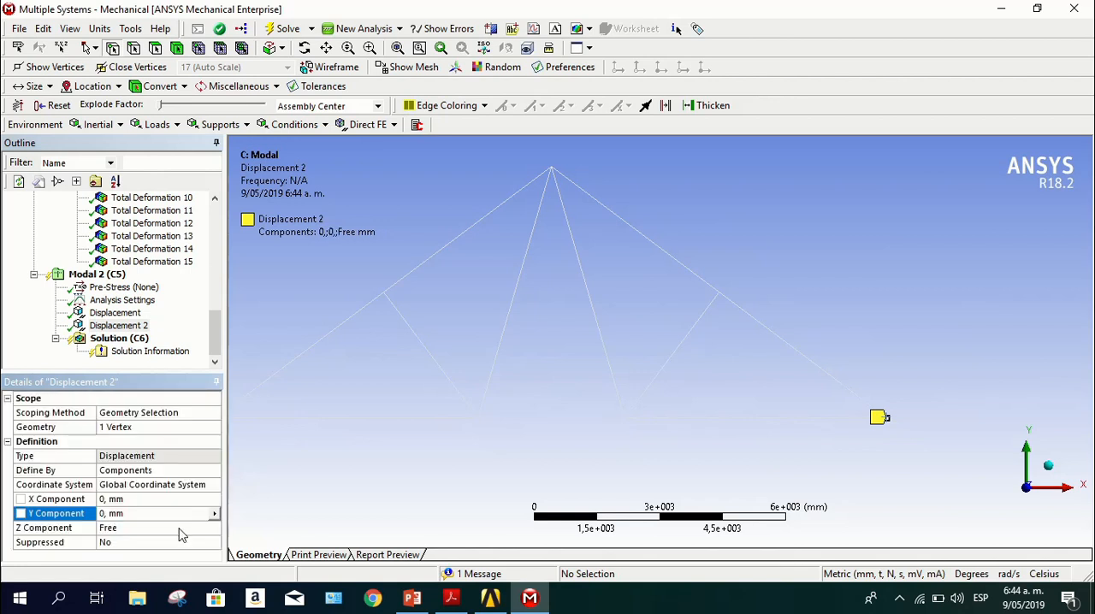
click(180, 528)
text(0)
key(Return)
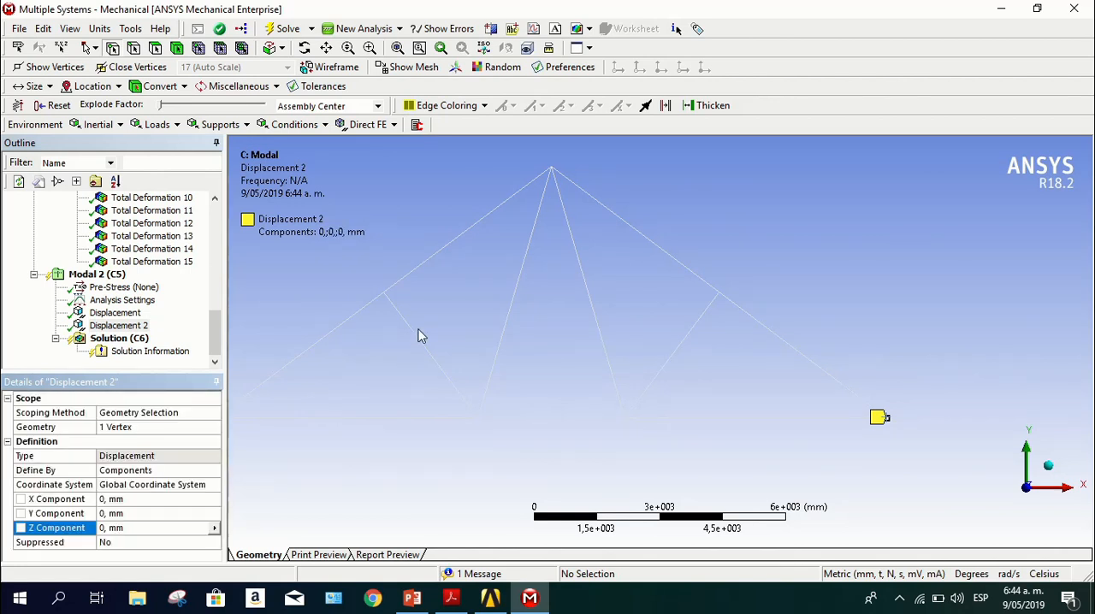
Add a third displacement support on all seven truss vertices with its Z component set to 0 mm, leaving X and Y free
scroll(421, 337, down, 3)
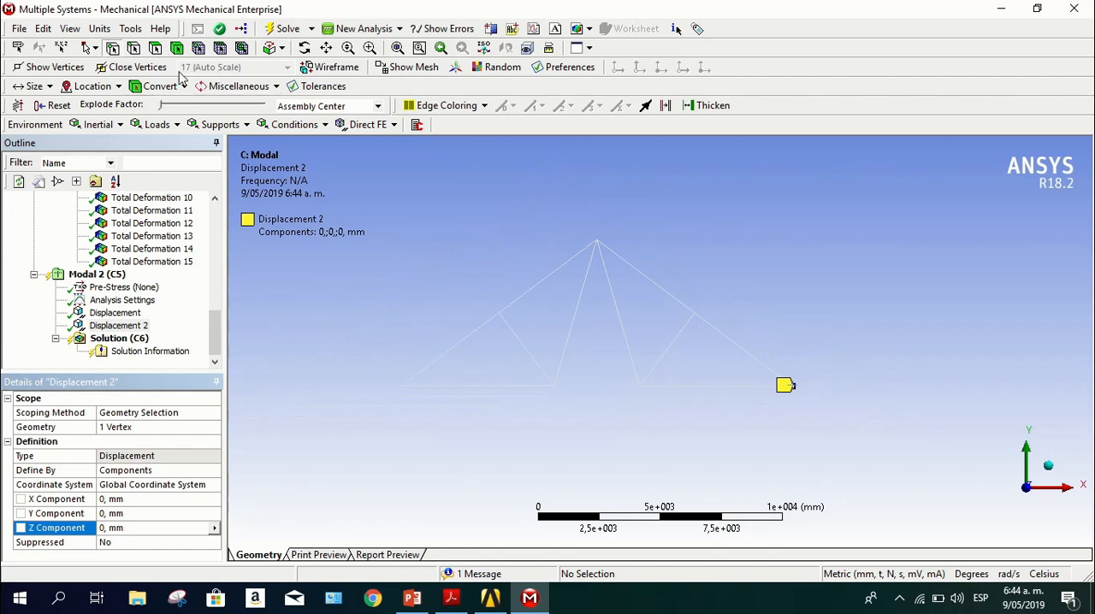
click(220, 126)
click(248, 160)
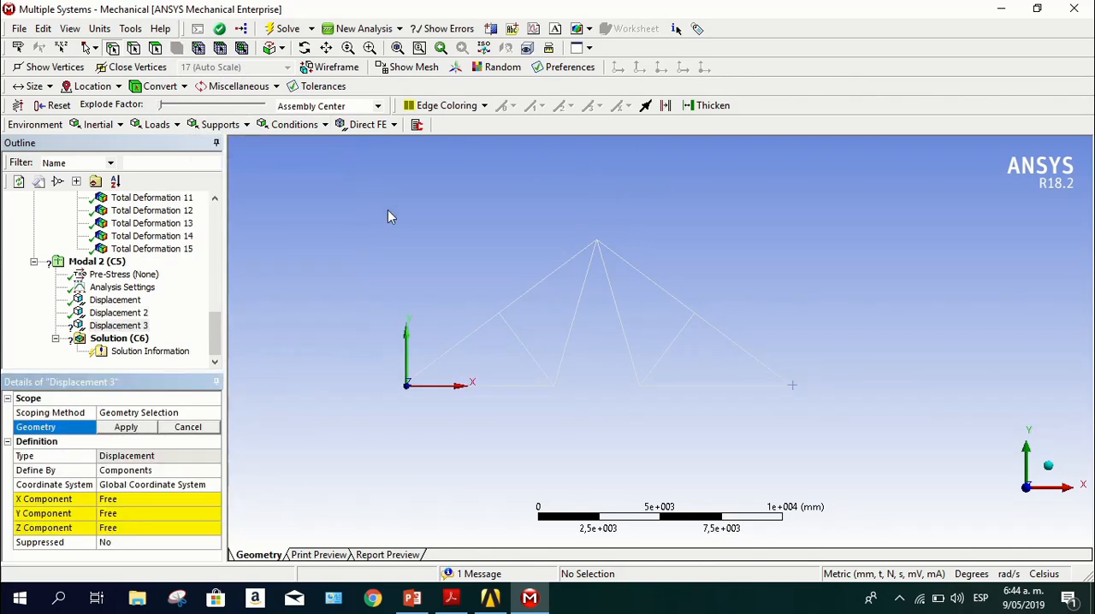
click(499, 315)
right_click(501, 316)
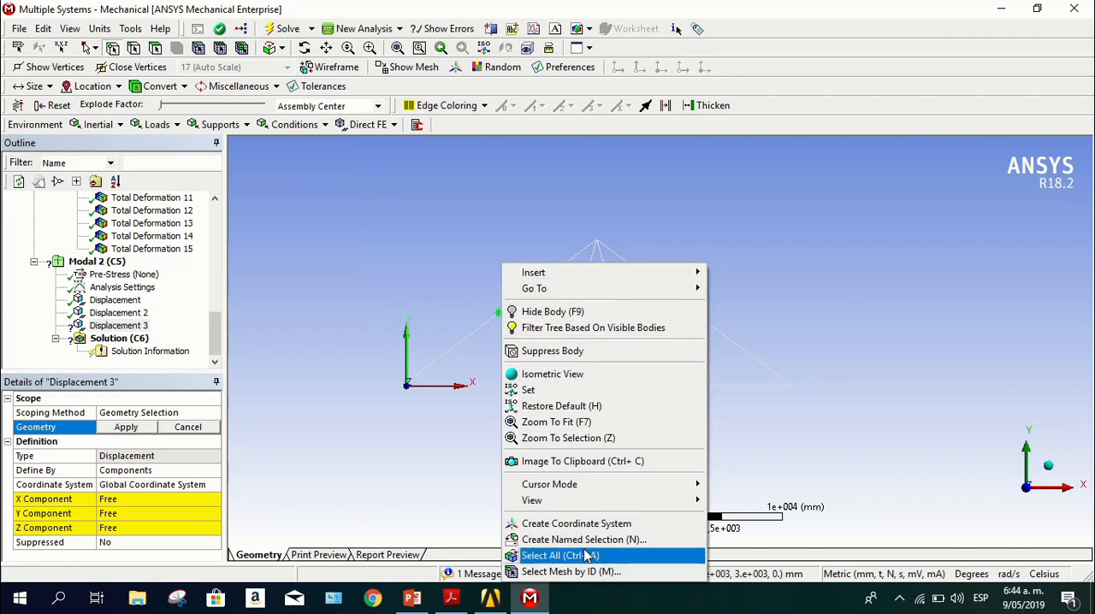
click(551, 555)
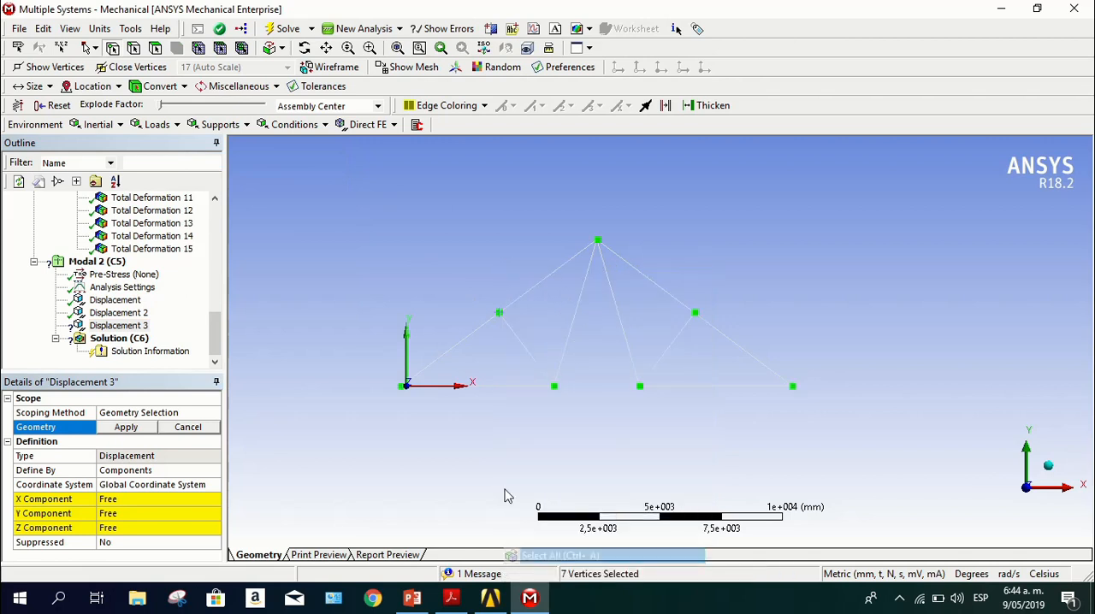
click(126, 428)
click(127, 528)
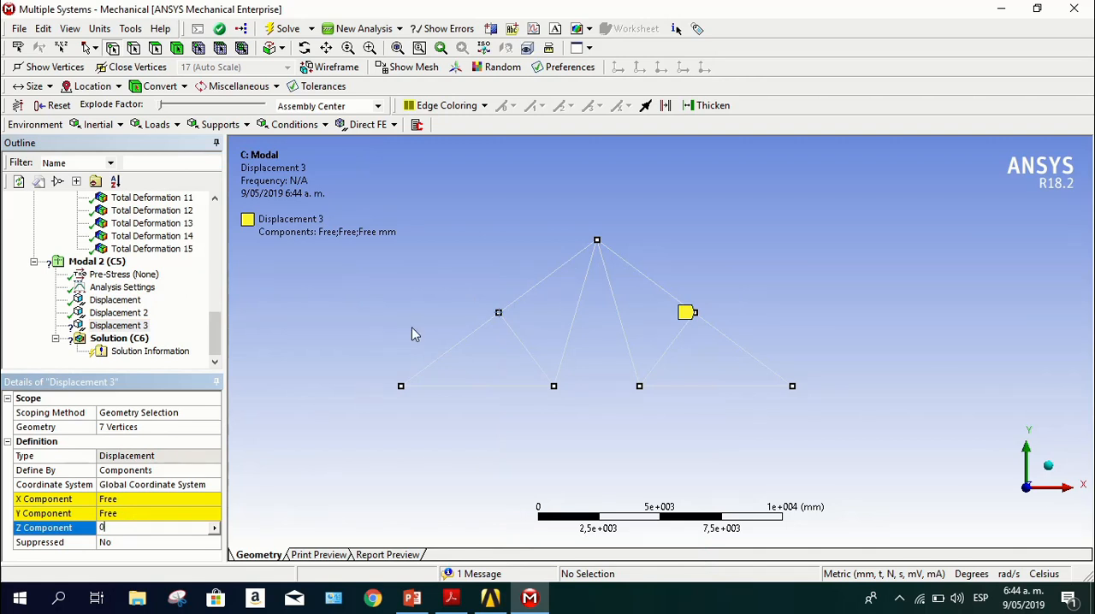
key(Return)
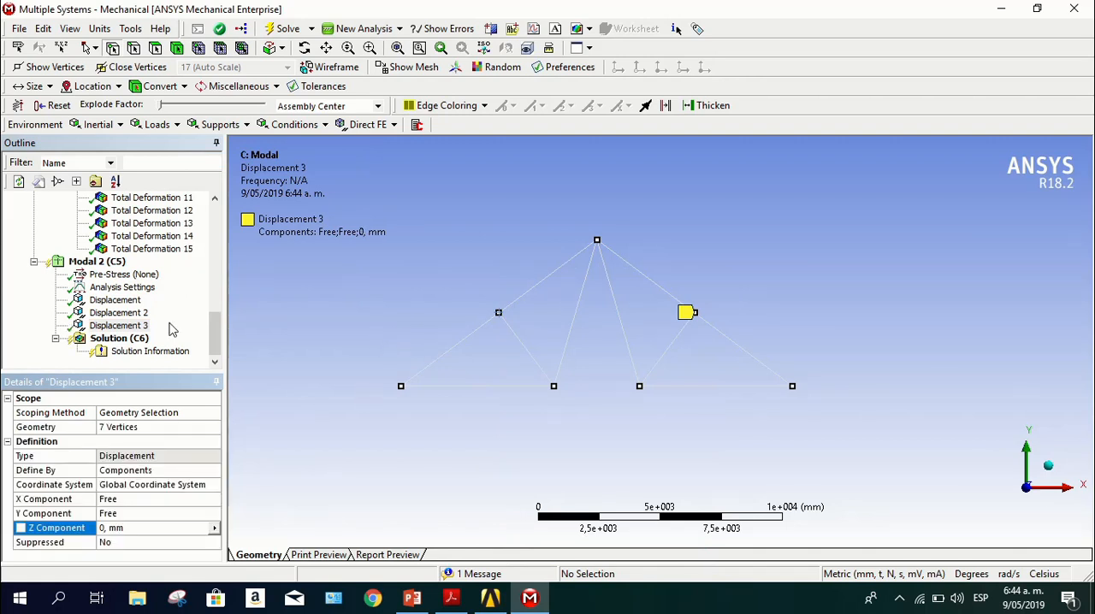
Set the maximum number of modes to find to 15 in the second Modal analysis settings
scroll(171, 314, up, 2)
scroll(175, 304, down, 2)
click(141, 289)
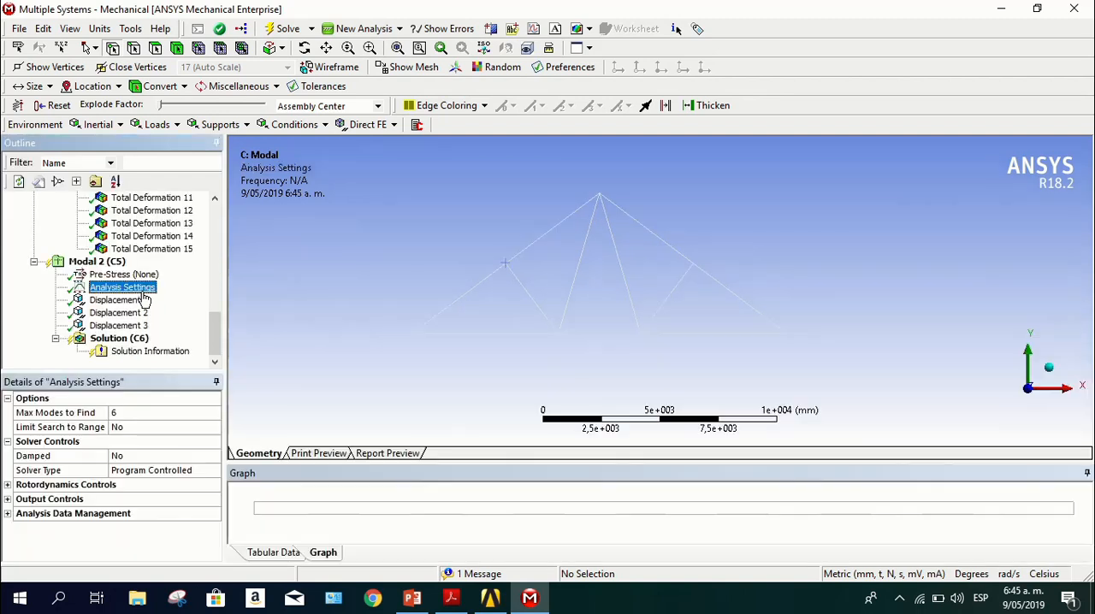
click(142, 418)
click(197, 416)
click(196, 416)
click(197, 415)
click(197, 416)
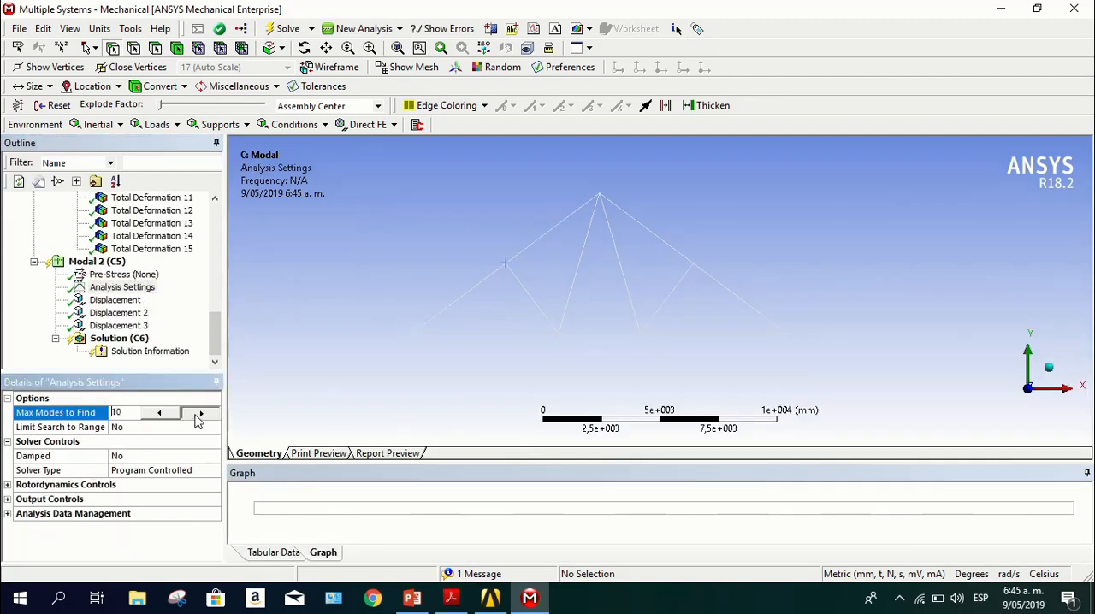
click(196, 416)
click(200, 413)
click(199, 413)
click(199, 414)
click(199, 413)
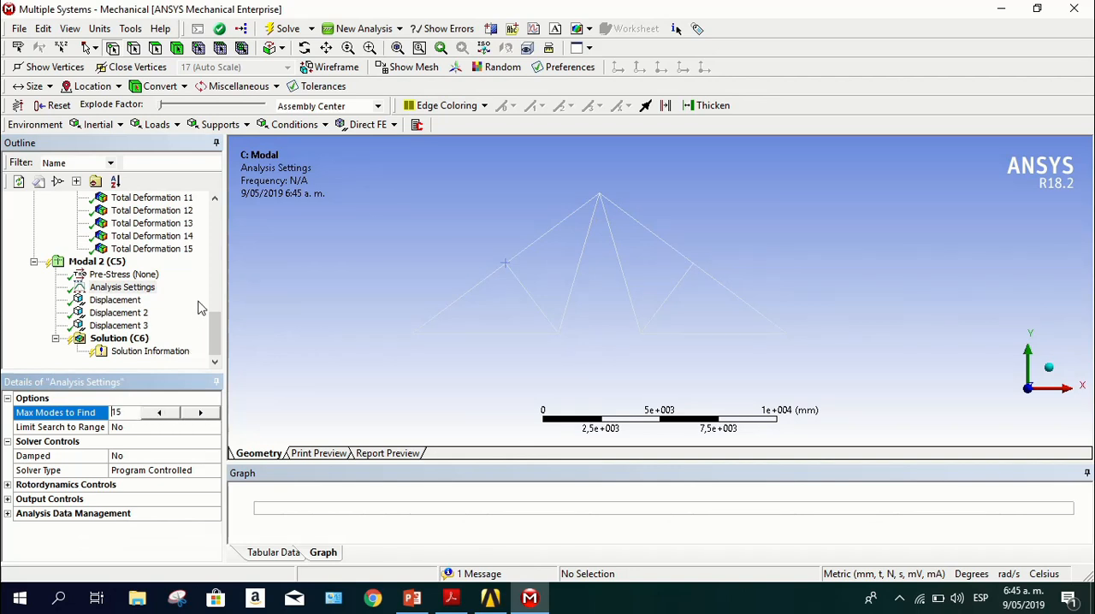
Try to solve the second Modal analysis, first from its analysis settings and again from its solution
click(280, 29)
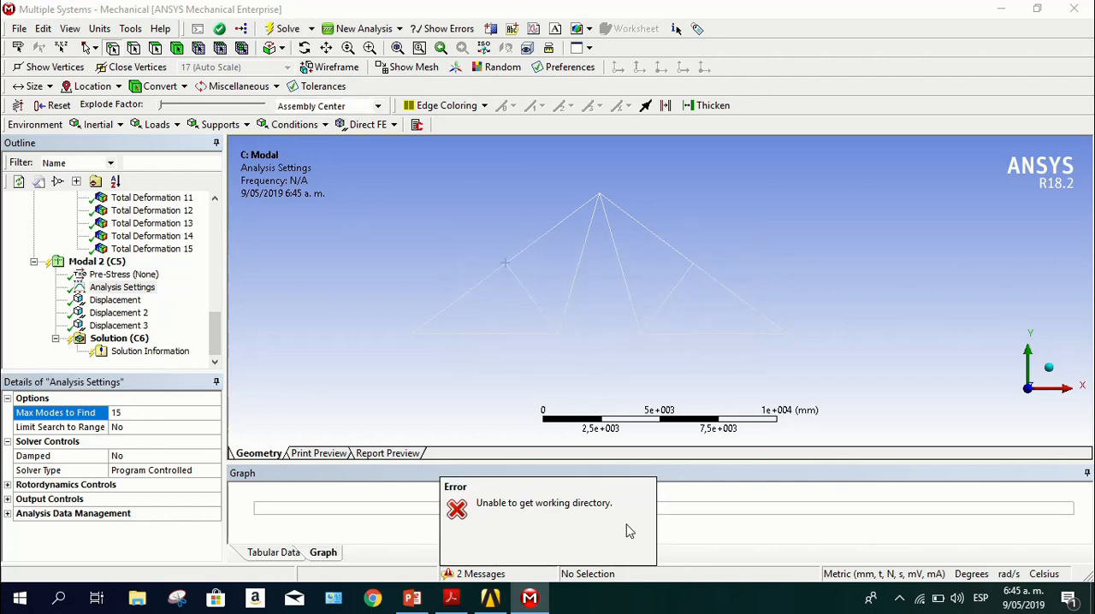
click(115, 359)
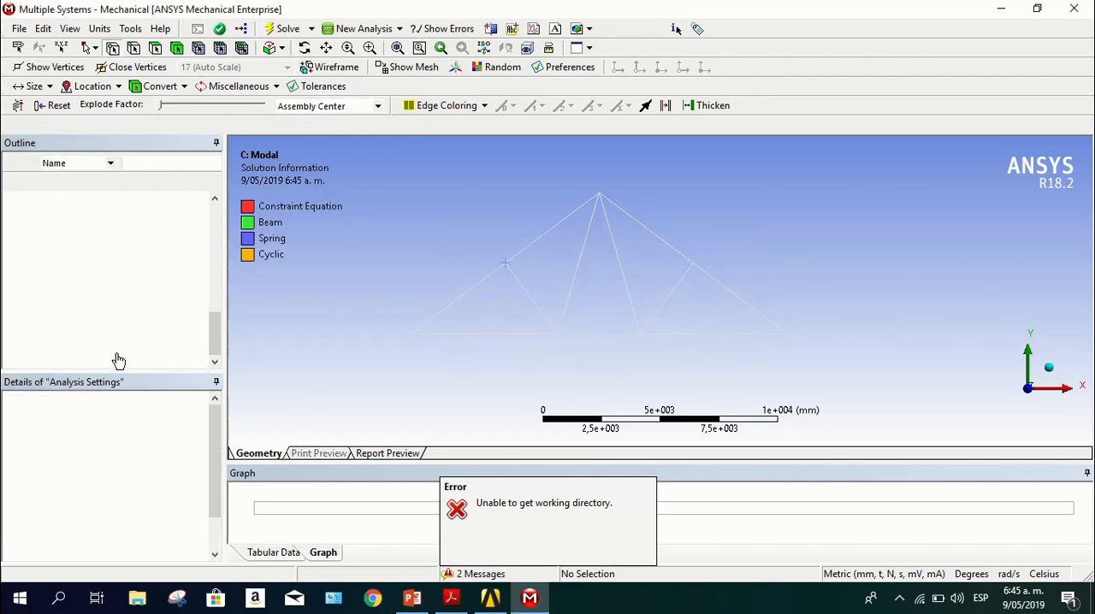
click(118, 339)
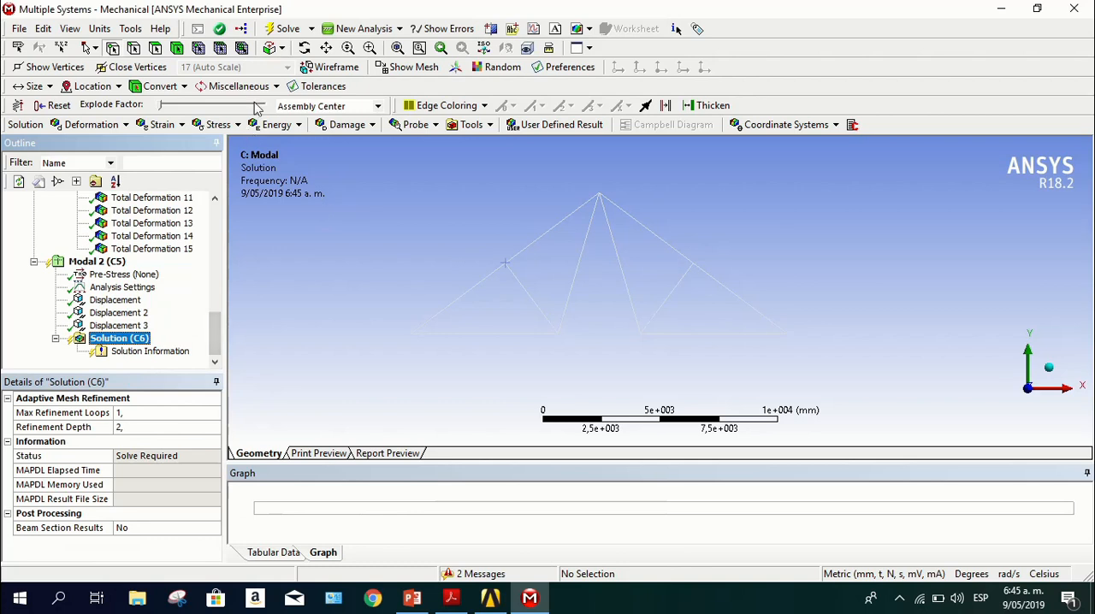
click(287, 29)
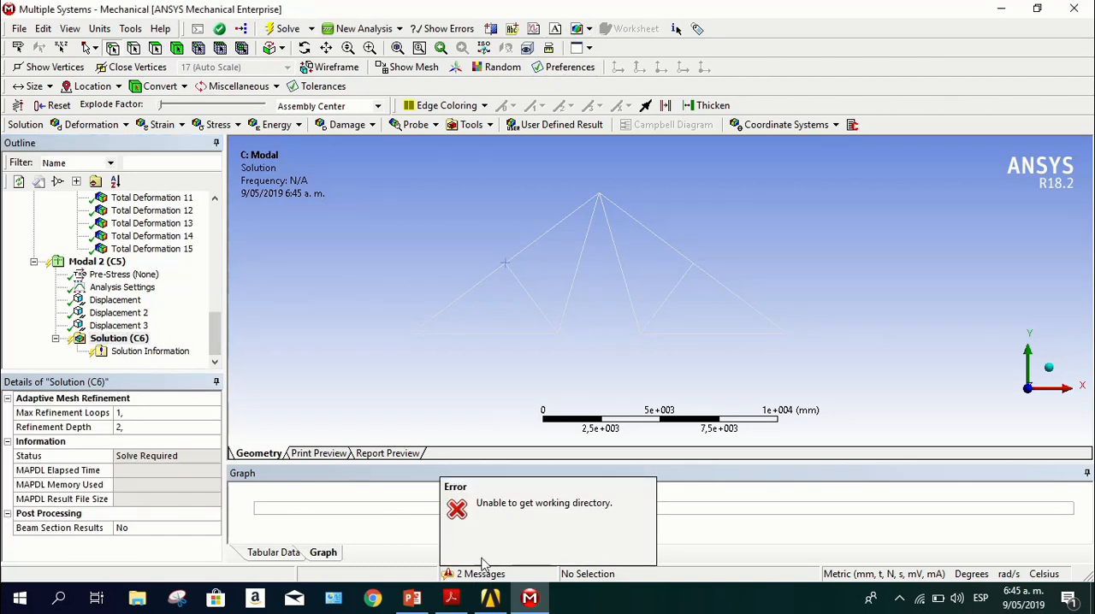
mouse_move(560, 7)
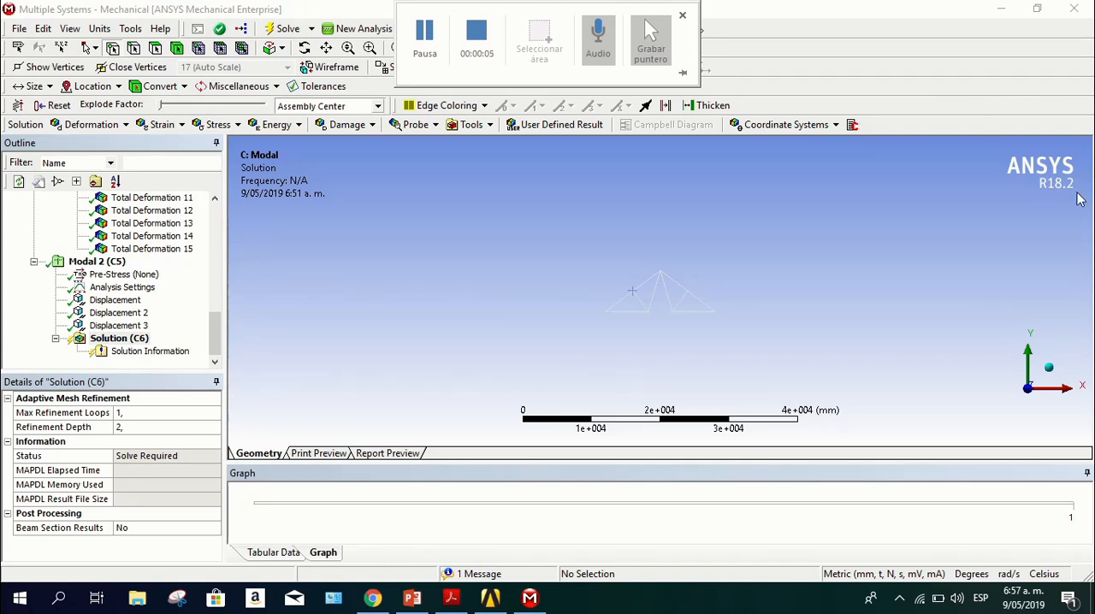
scroll(579, 308, down, 1)
scroll(784, 378, up, 3)
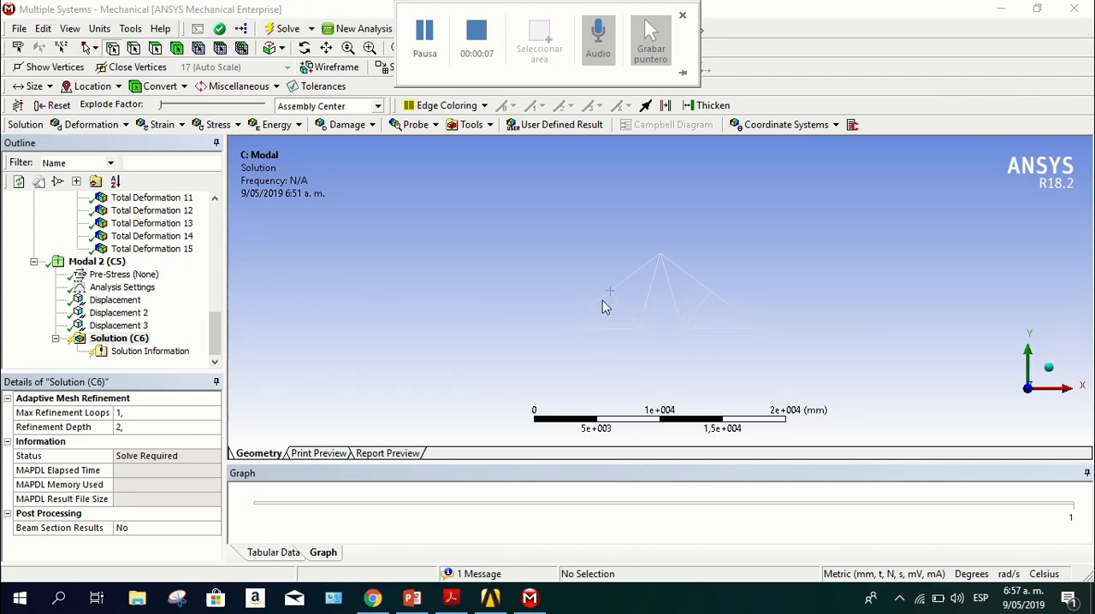
scroll(603, 307, up, 2)
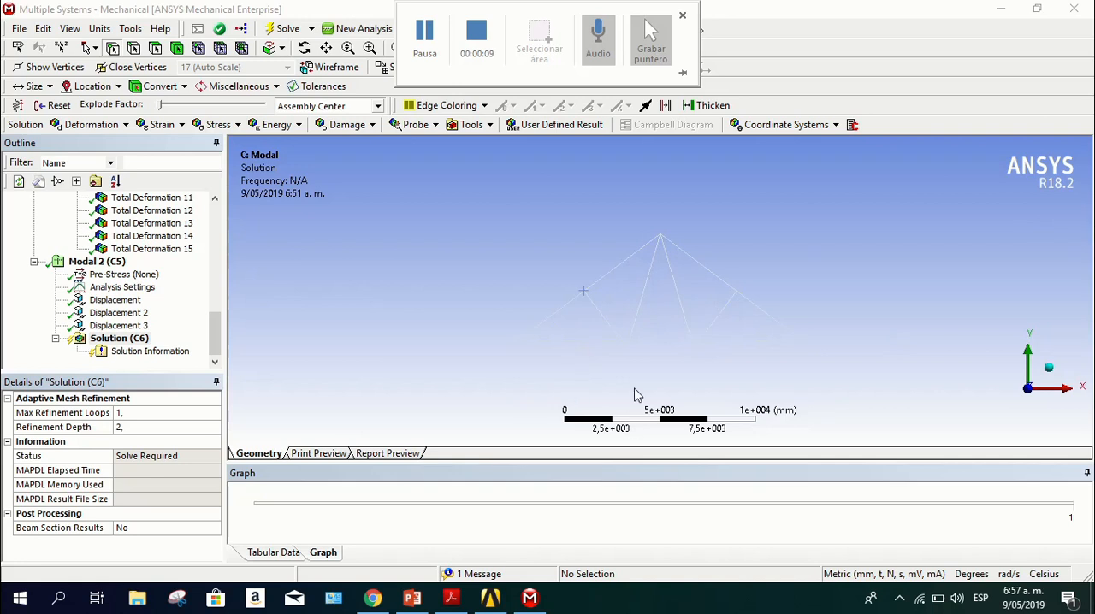
ctrl+middle_drag(635, 394, 575, 323)
ctrl+middle_drag(485, 244, 492, 293)
scroll(503, 317, up, 2)
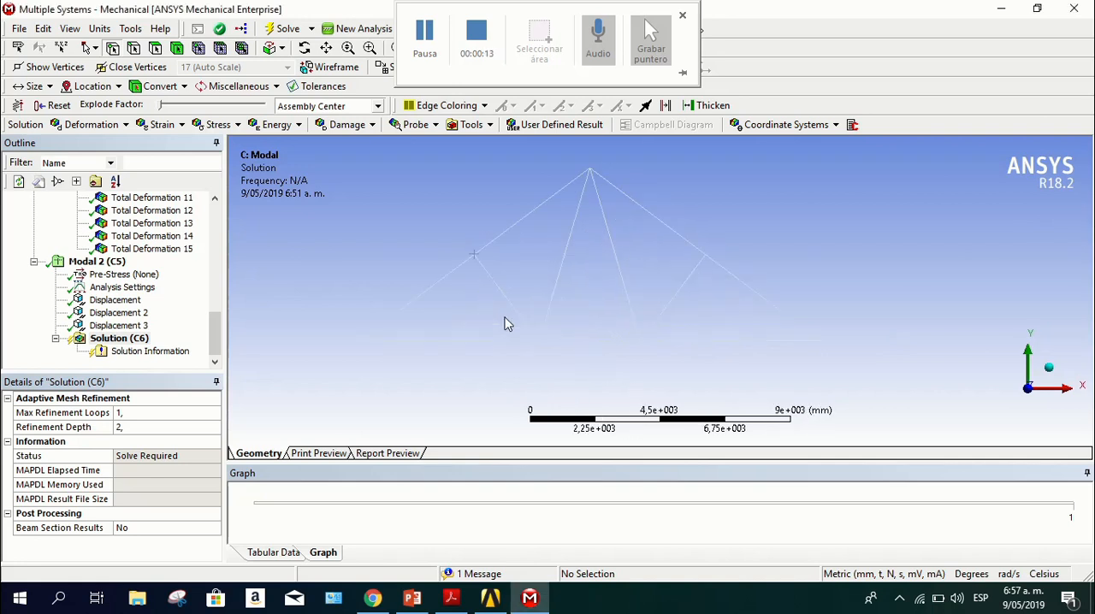
ctrl+middle_drag(455, 329, 472, 301)
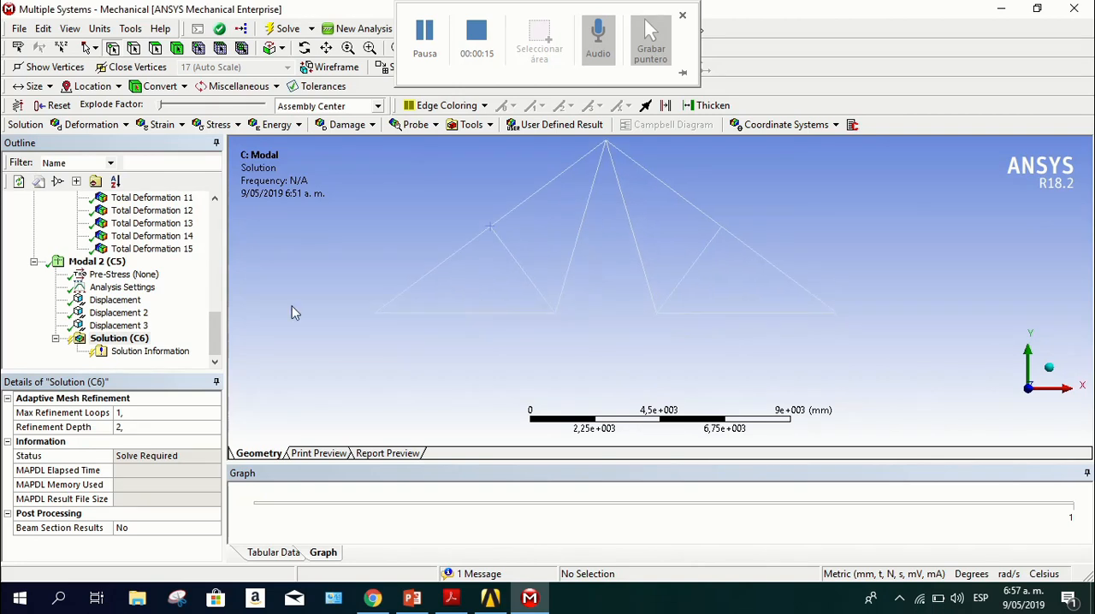
Solve the second Modal analysis and show its mode frequencies as a table
click(127, 338)
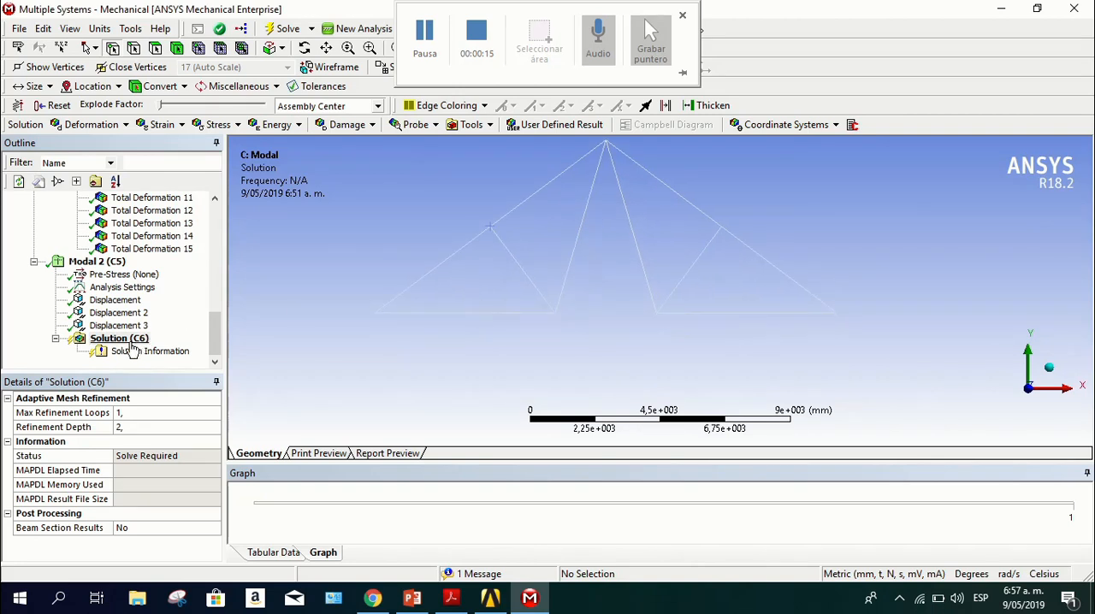
click(295, 31)
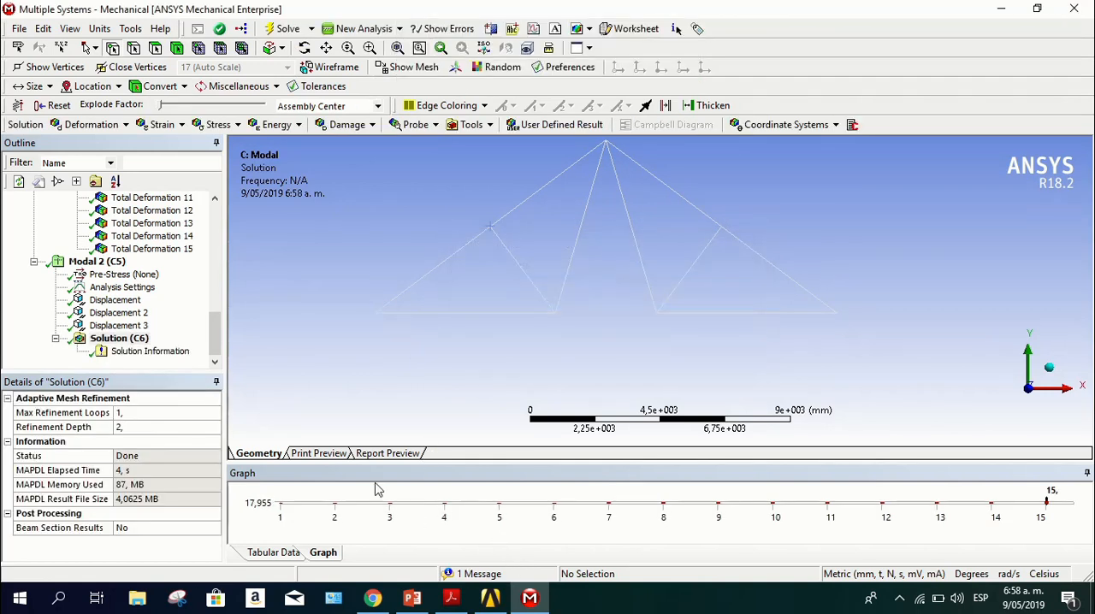
click(276, 554)
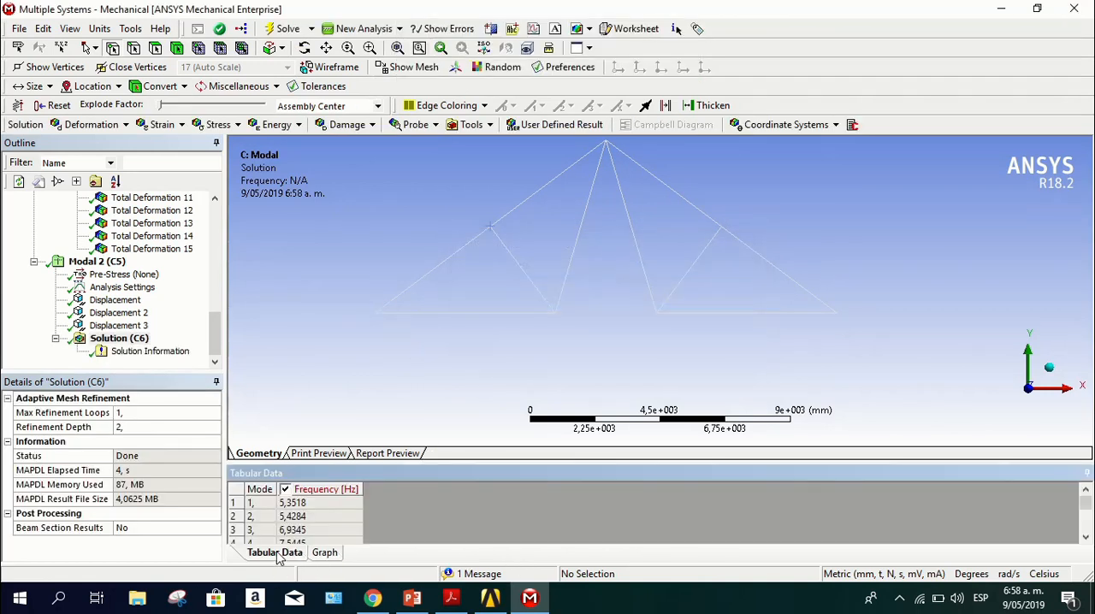
click(324, 553)
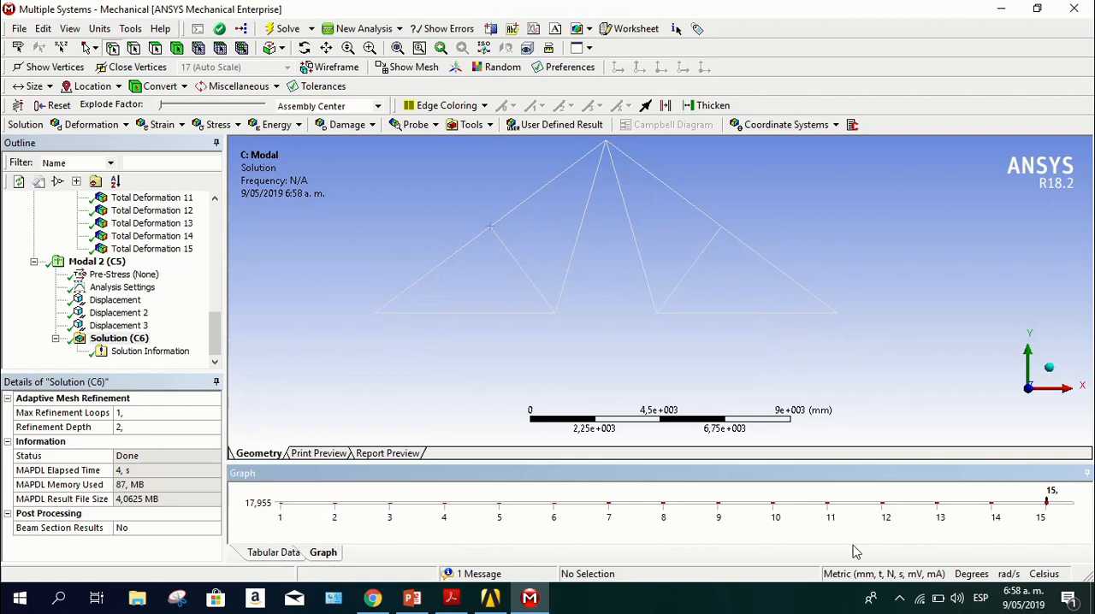
click(289, 556)
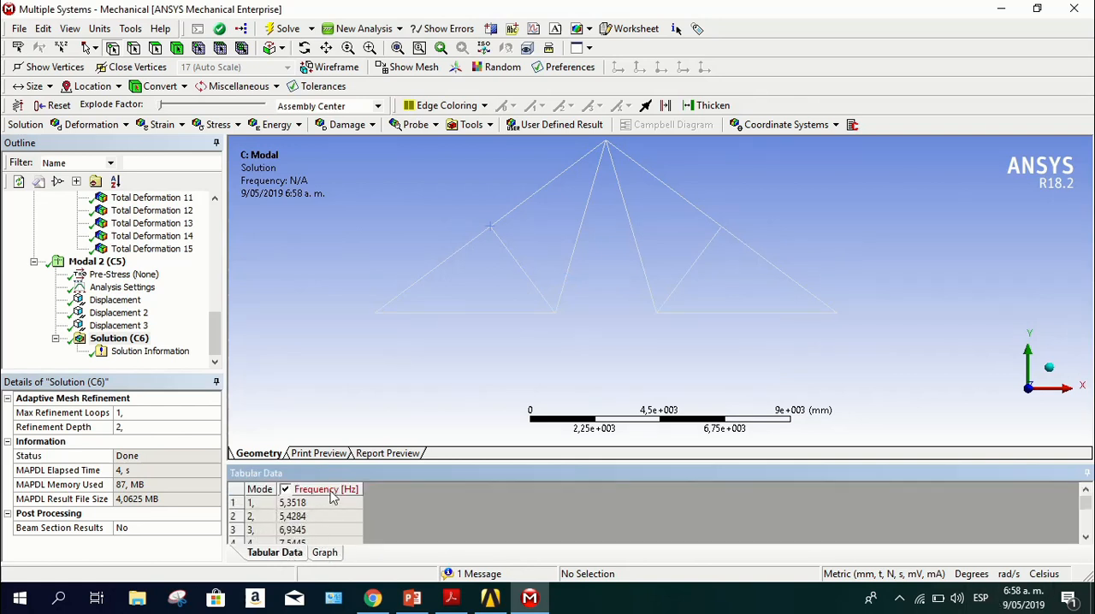
scroll(333, 498, down, 4)
scroll(330, 503, up, 4)
Create mode shape results for all modes in the second Modal frequency table and evaluate them
right_click(237, 496)
click(265, 518)
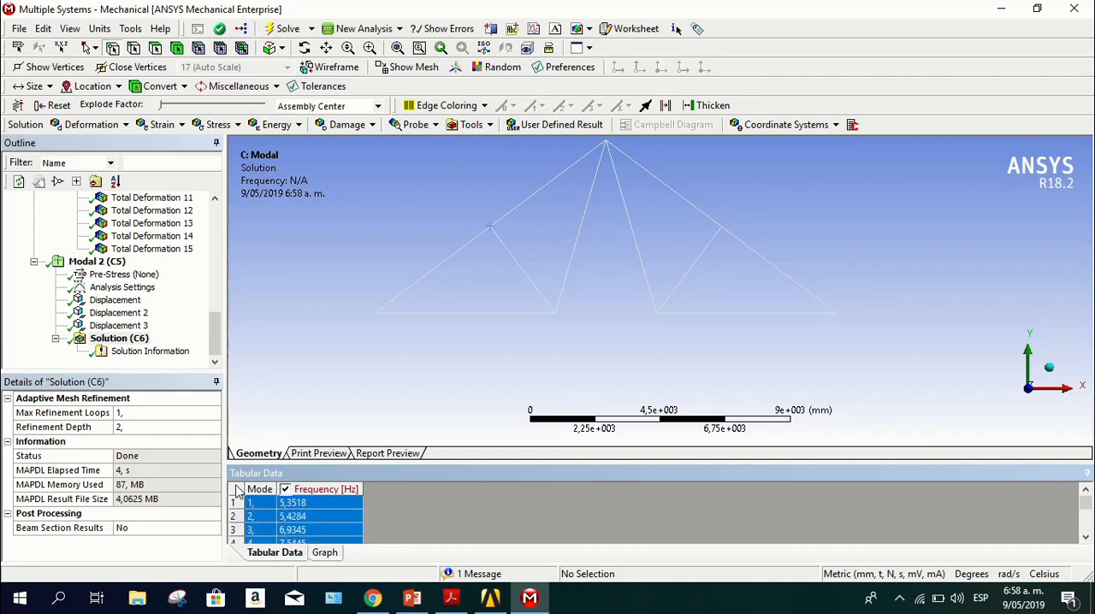
right_click(238, 491)
click(277, 512)
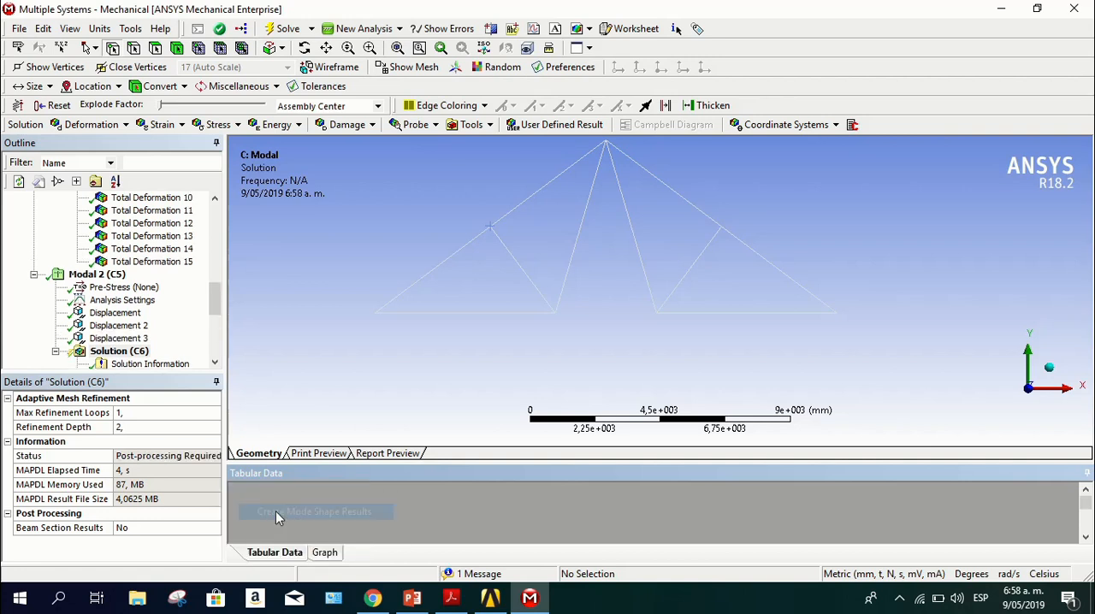
scroll(152, 318, up, 4)
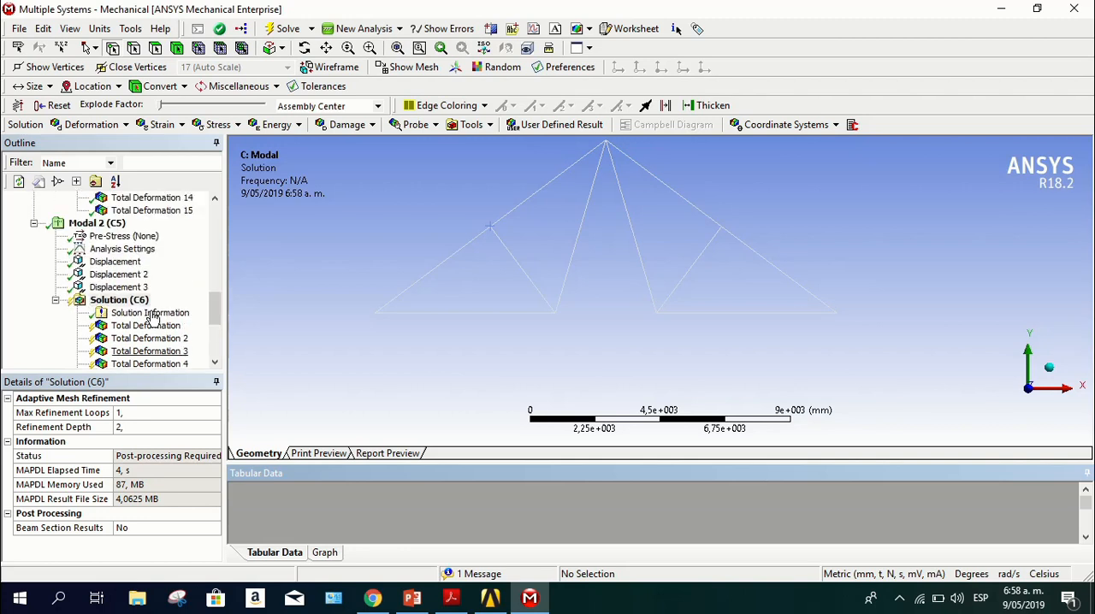
click(285, 30)
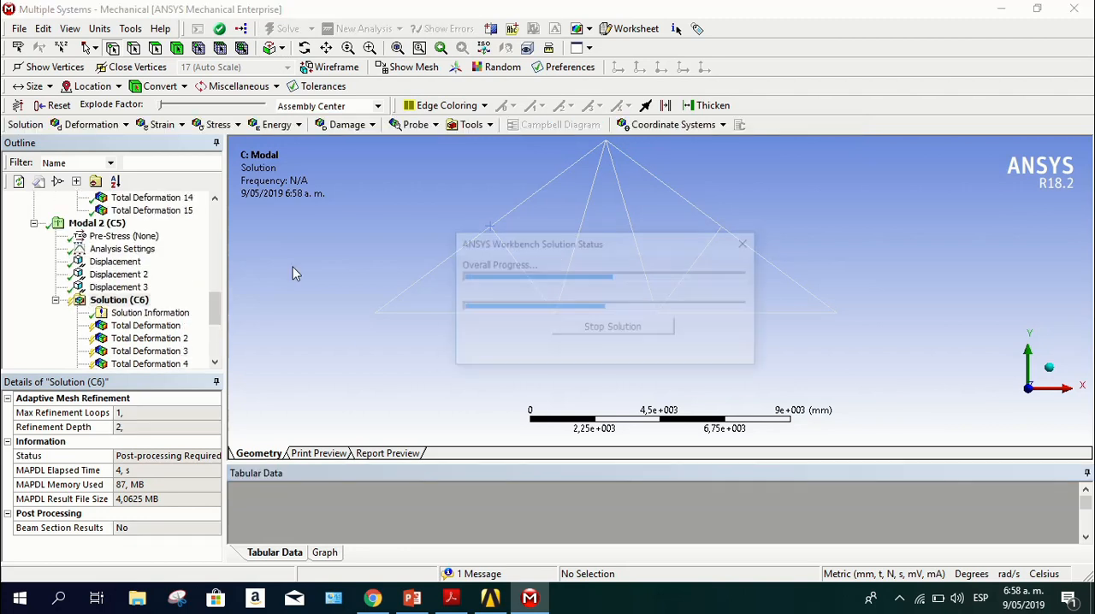
Inspect the total deformation of modes 1, 2, 3 and 5 of the second Modal analysis and read through the frequency table
scroll(171, 290, down, 1)
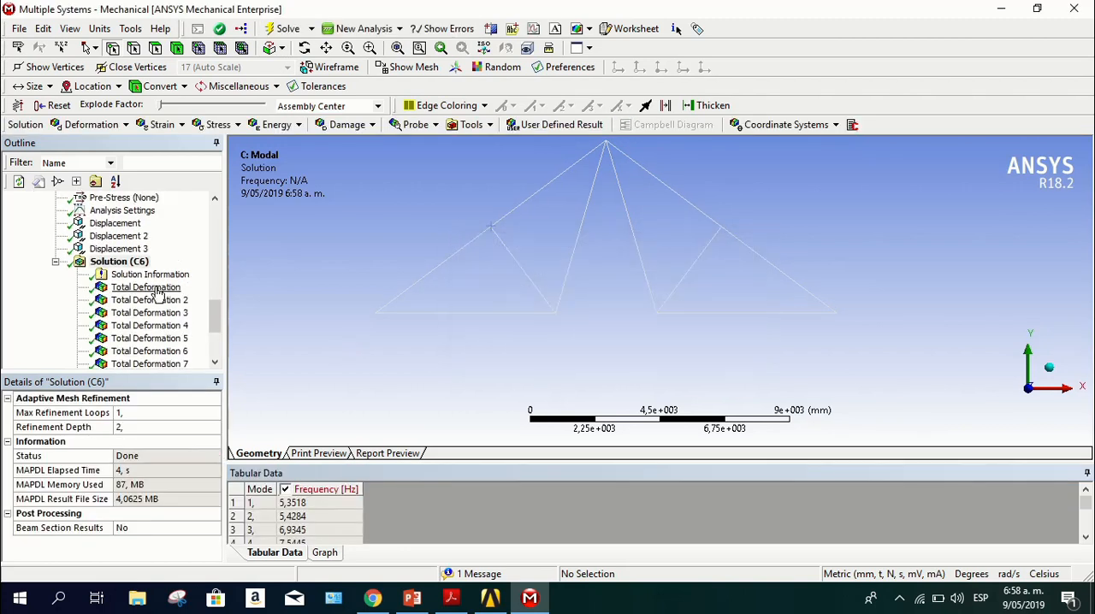
click(146, 288)
click(150, 300)
click(151, 315)
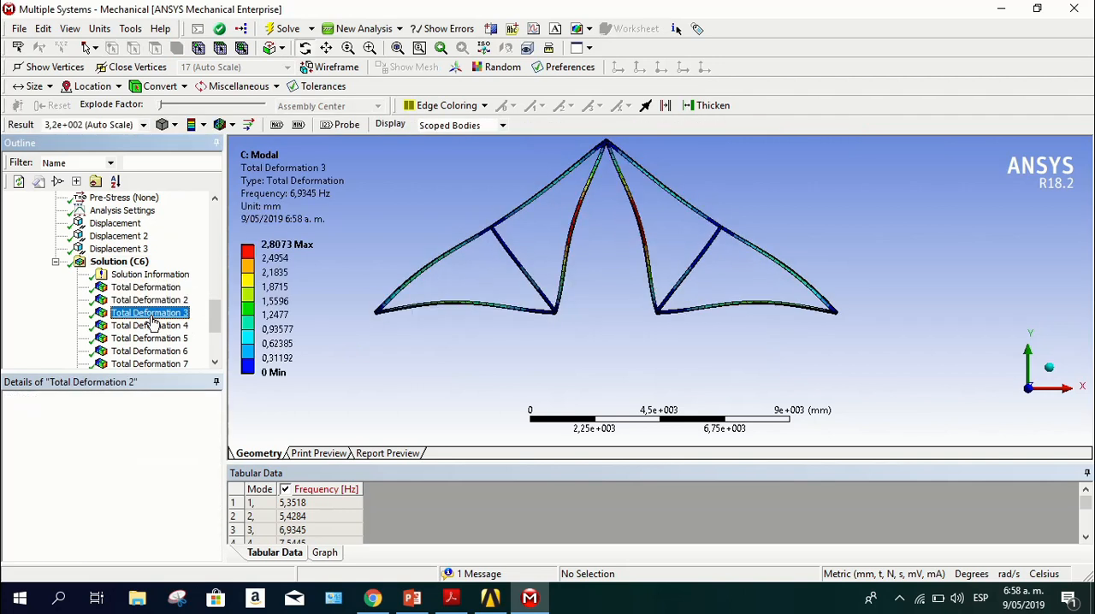
click(143, 340)
click(156, 313)
click(156, 290)
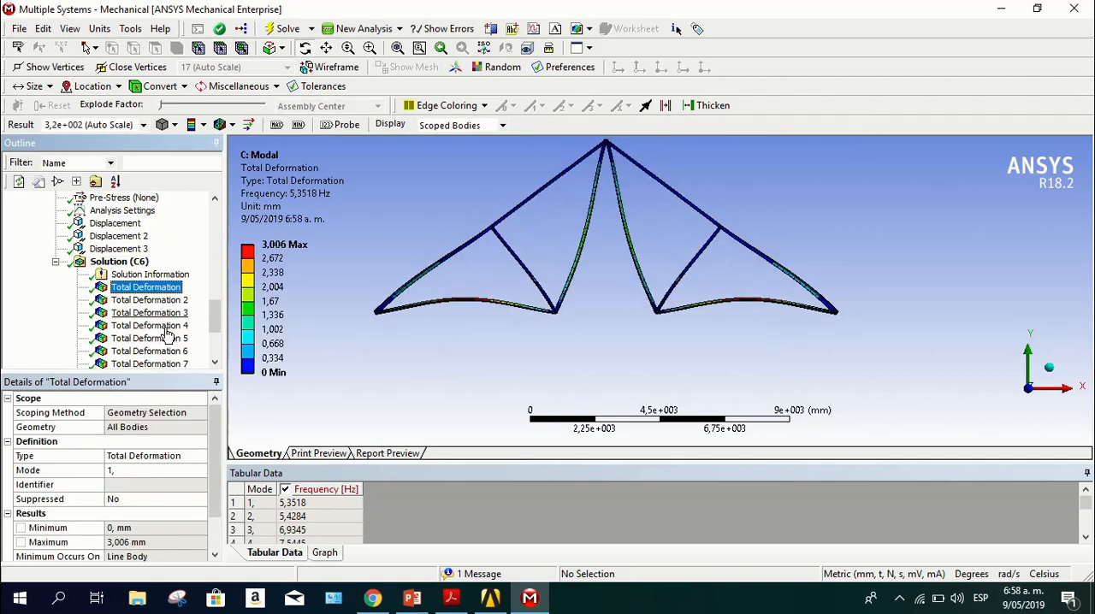
scroll(314, 508, down, 4)
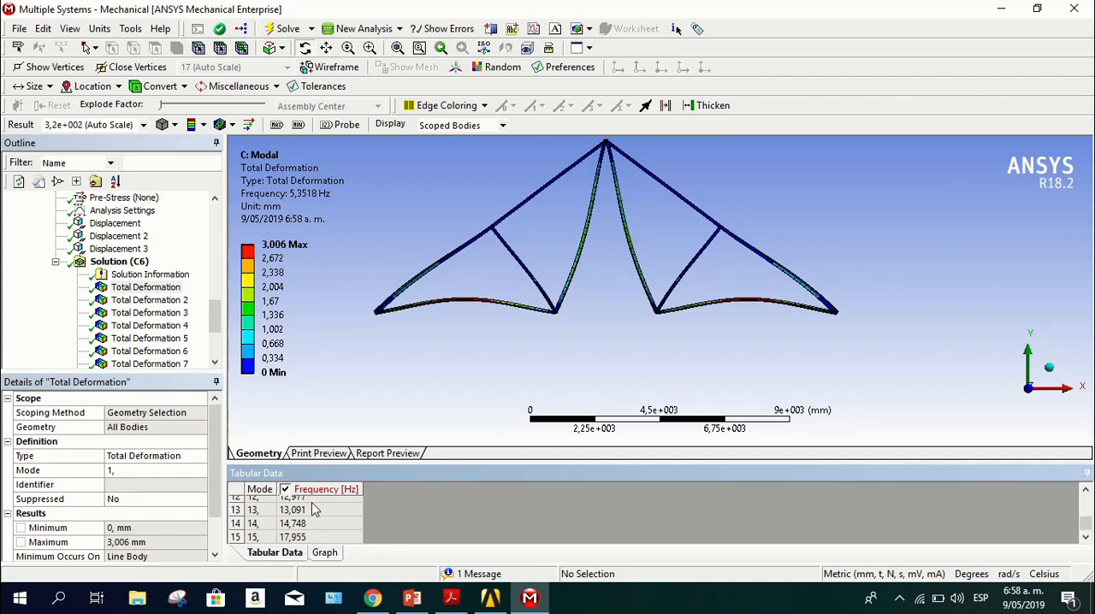
scroll(314, 508, up, 2)
Review the second Modal analysis's deformation shapes from mode 2 through mode 15, rechecking modes 13, 10 and 7
click(150, 300)
click(137, 313)
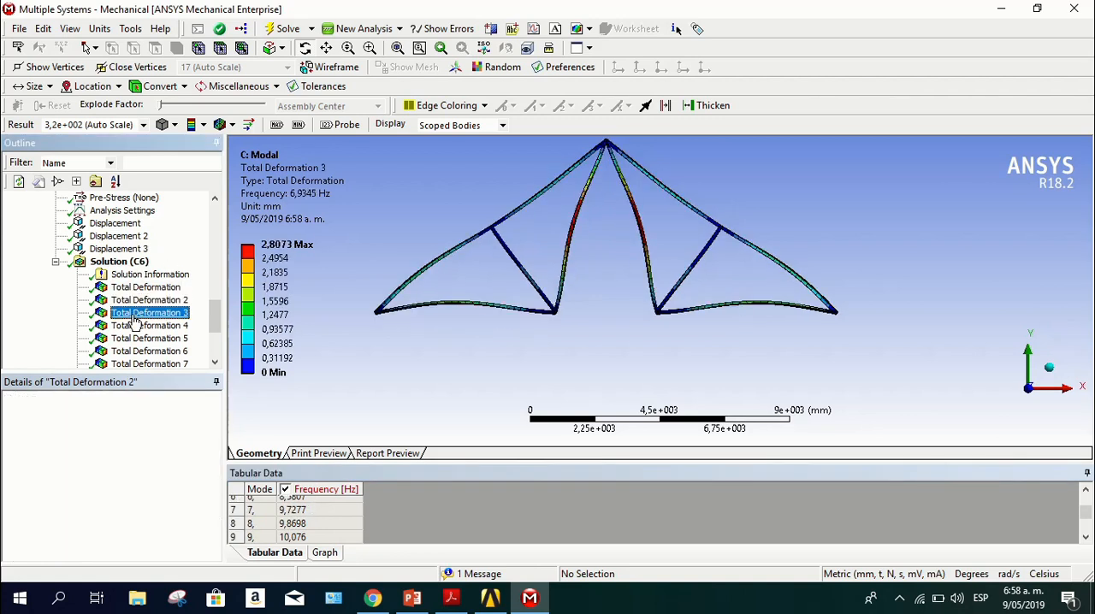
click(130, 339)
click(130, 352)
scroll(128, 357, down, 2)
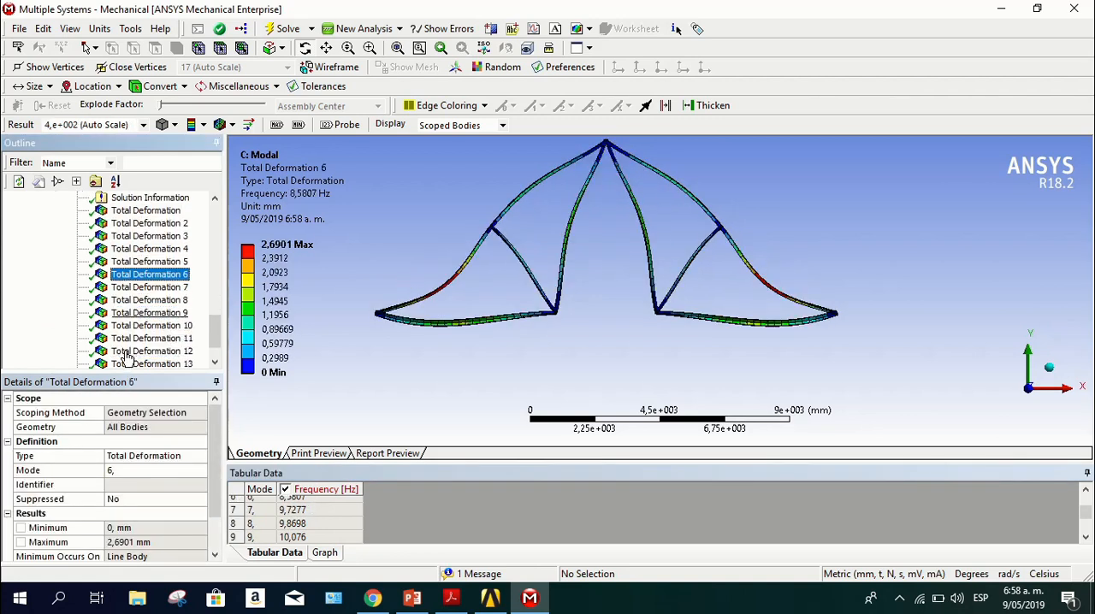
click(137, 288)
click(137, 300)
click(137, 313)
click(135, 326)
click(134, 339)
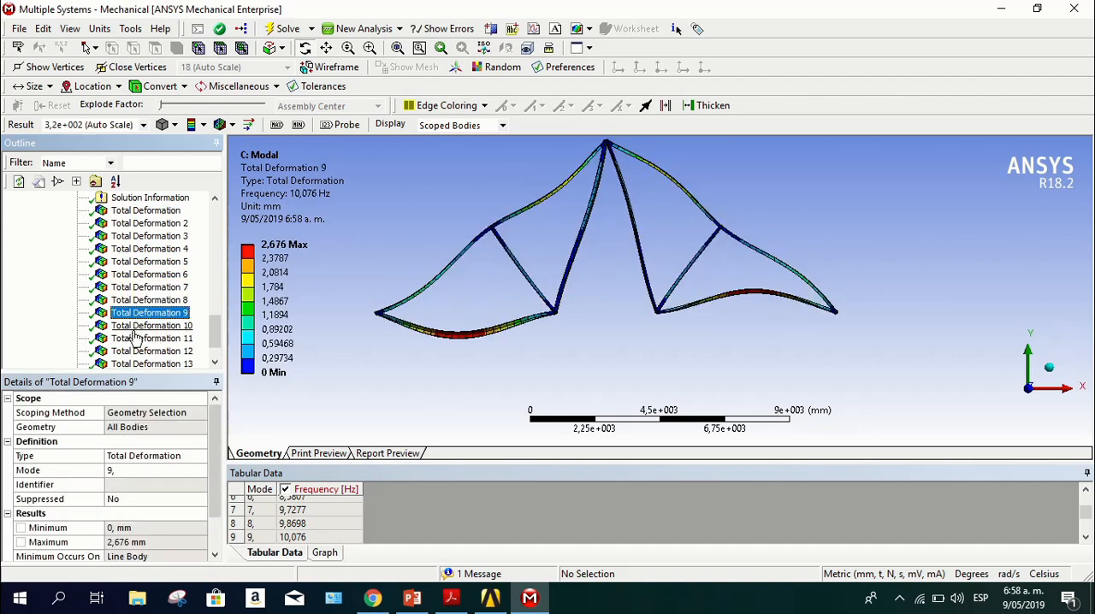
click(133, 351)
click(131, 364)
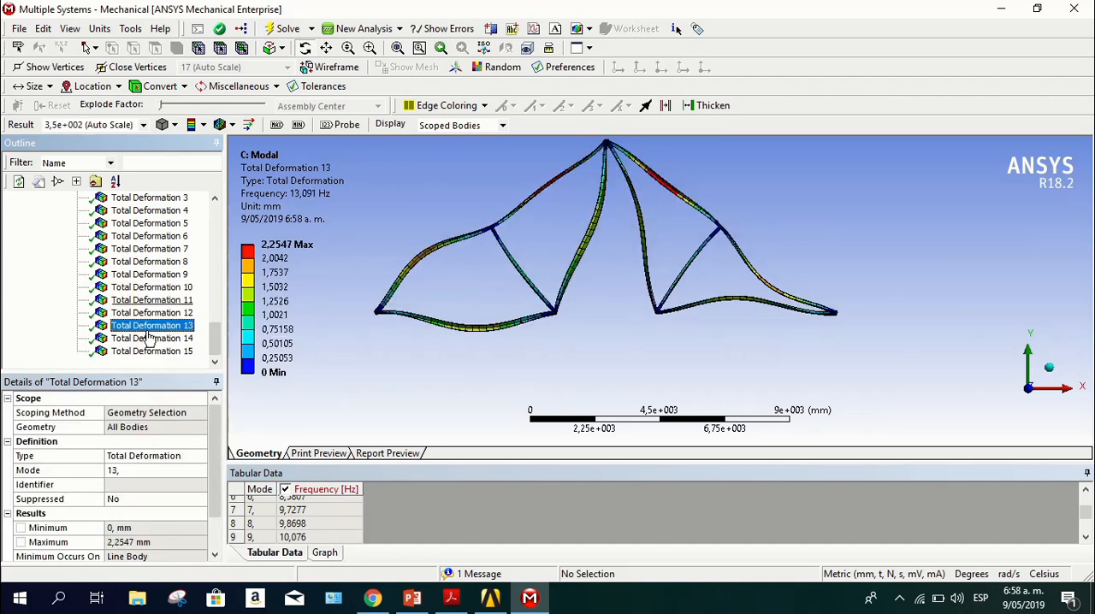
click(148, 339)
click(144, 352)
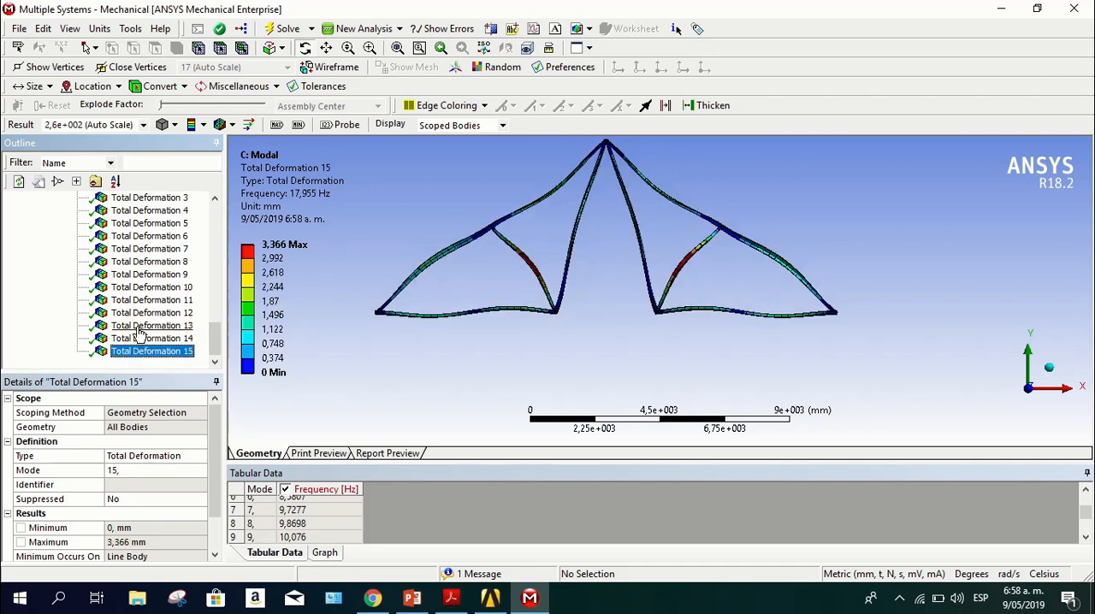
click(141, 325)
click(142, 288)
click(154, 249)
scroll(157, 248, up, 4)
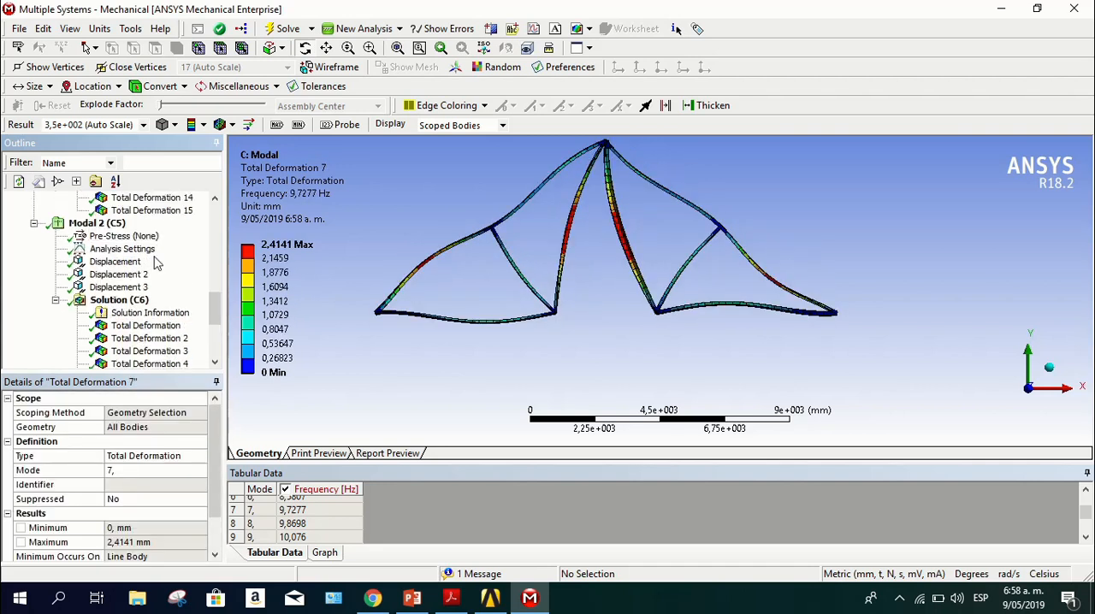
Animate the total deformation of modes 1, 2, 3 and 4 of the second Modal analysis
click(142, 326)
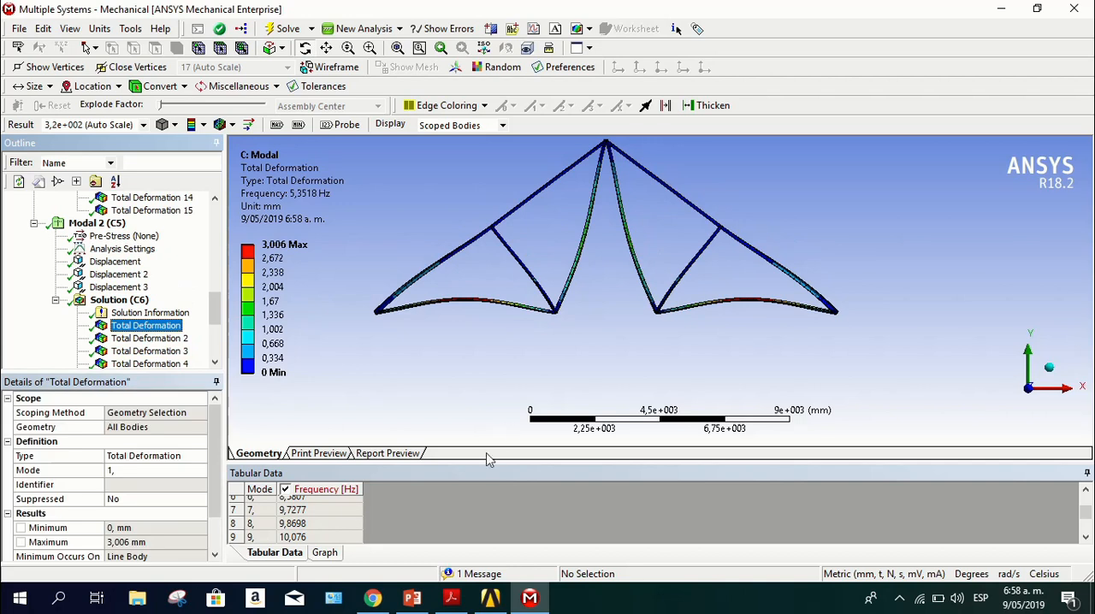
click(325, 553)
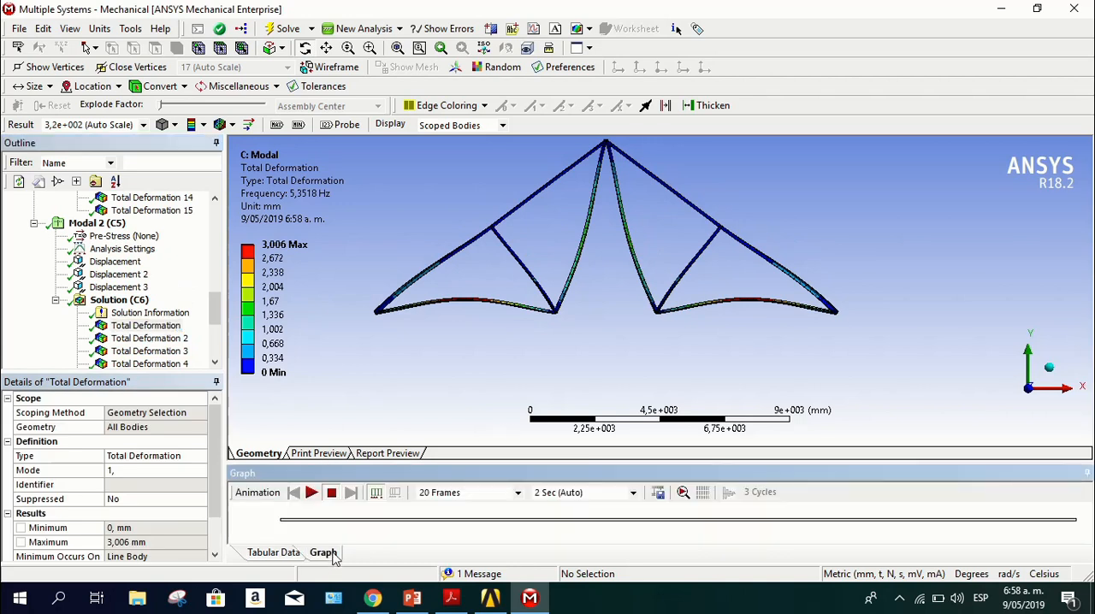
click(311, 493)
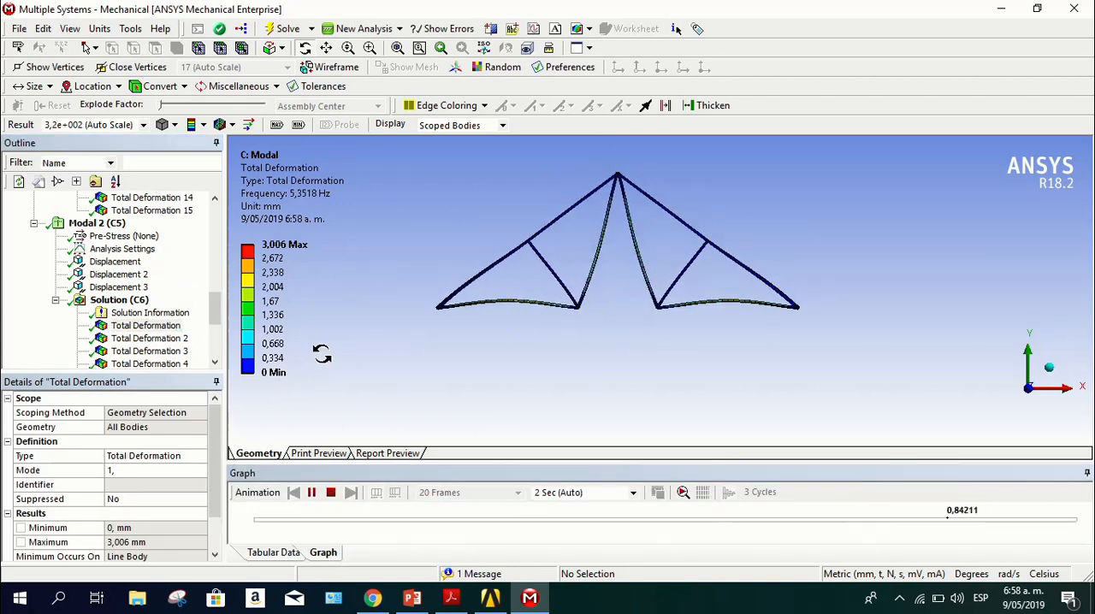
scroll(145, 283, down, 2)
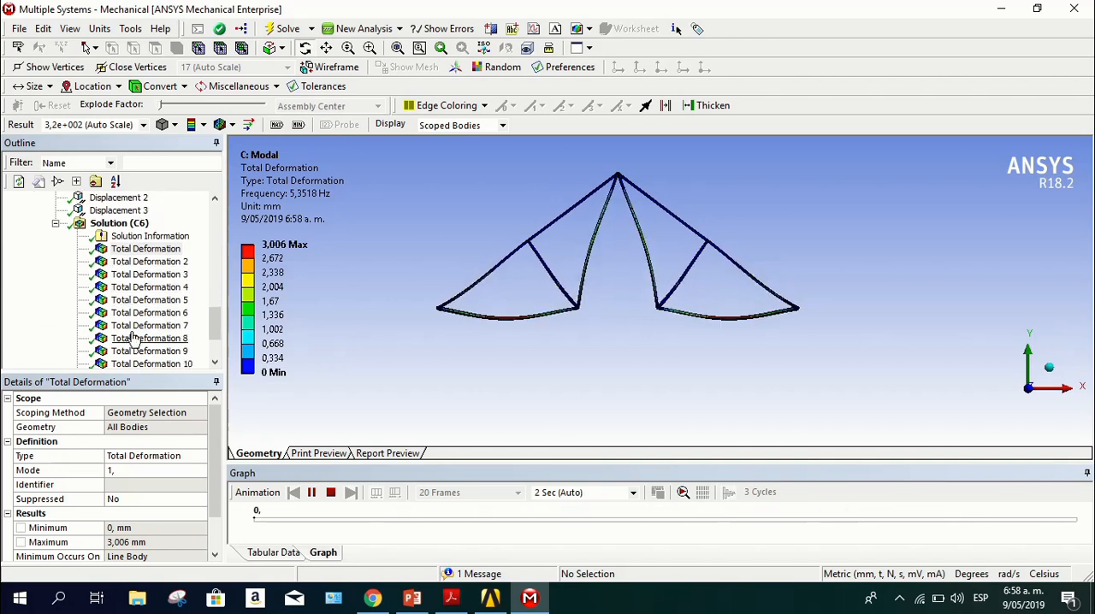
click(149, 262)
click(311, 492)
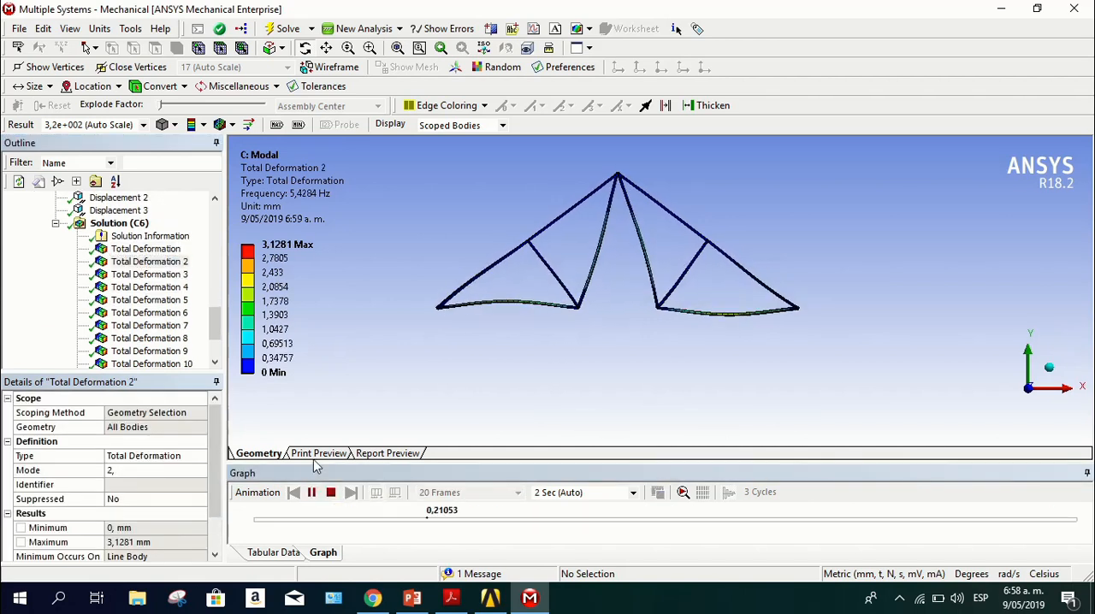
click(168, 275)
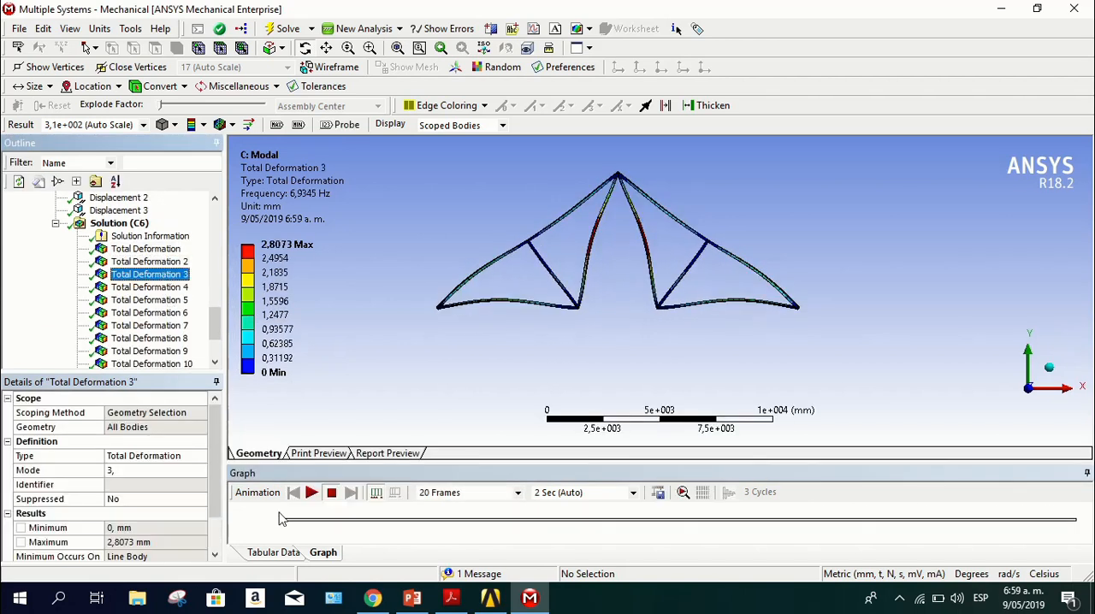
click(311, 493)
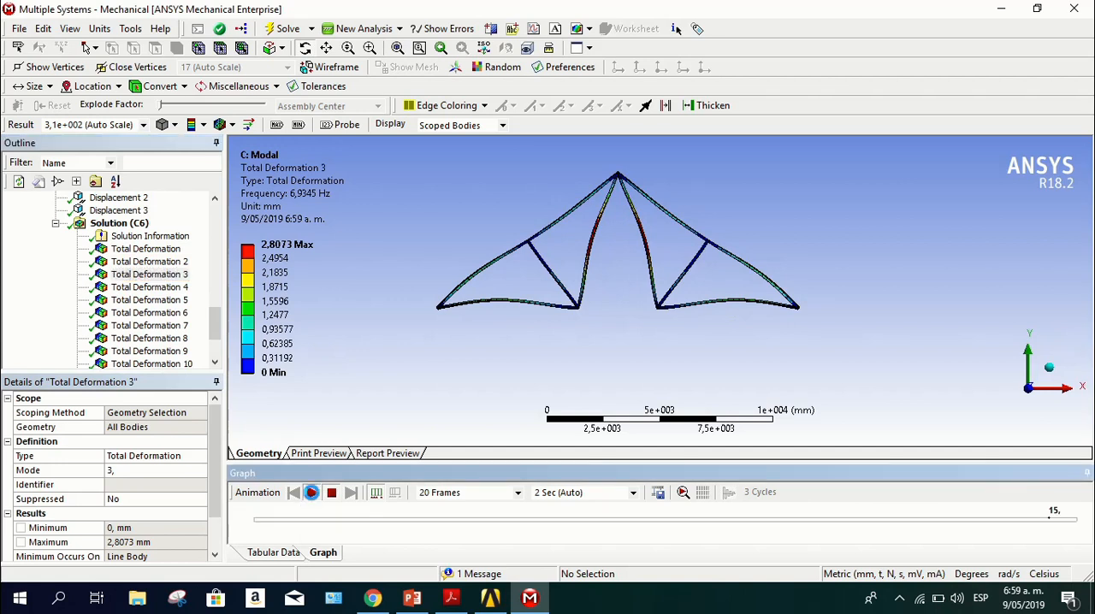
click(171, 287)
click(312, 493)
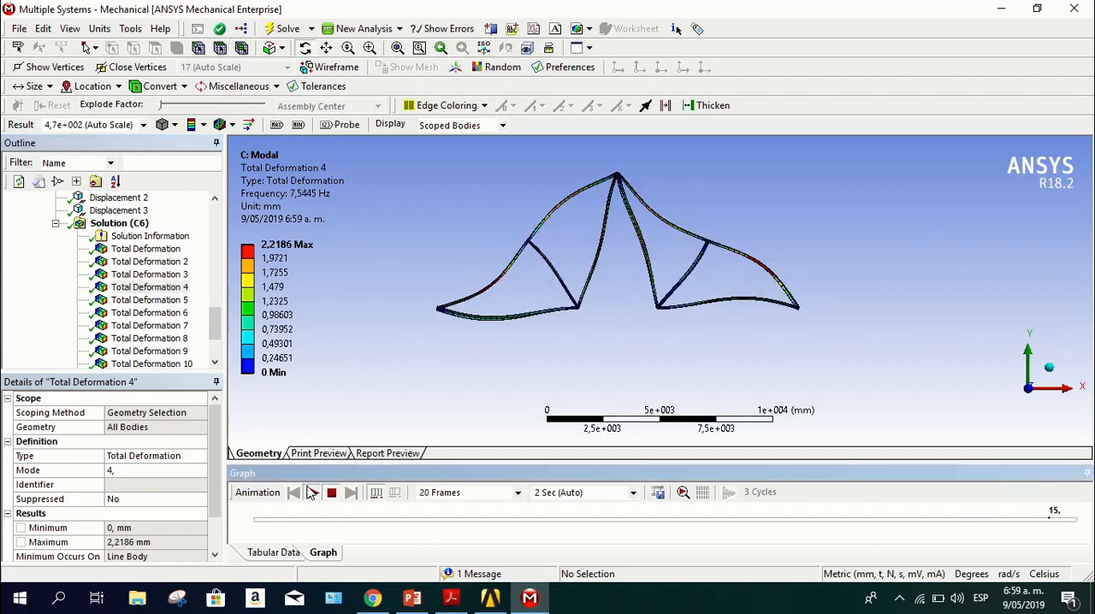
Compare the deformed shapes of modes 5 through 15 in the second Modal solution without animating them
click(163, 300)
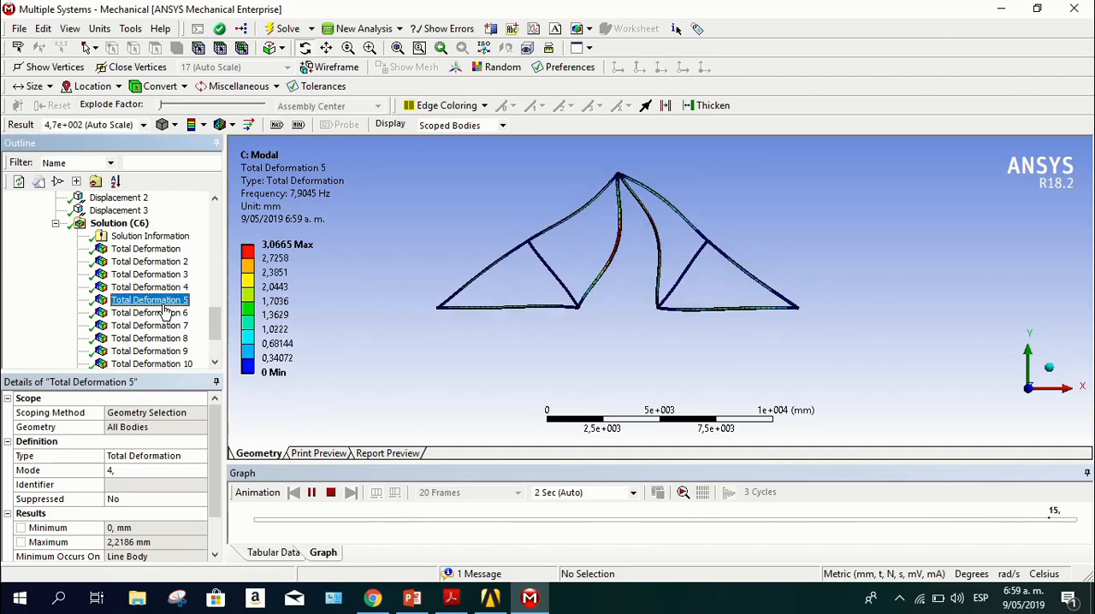
click(164, 313)
click(159, 326)
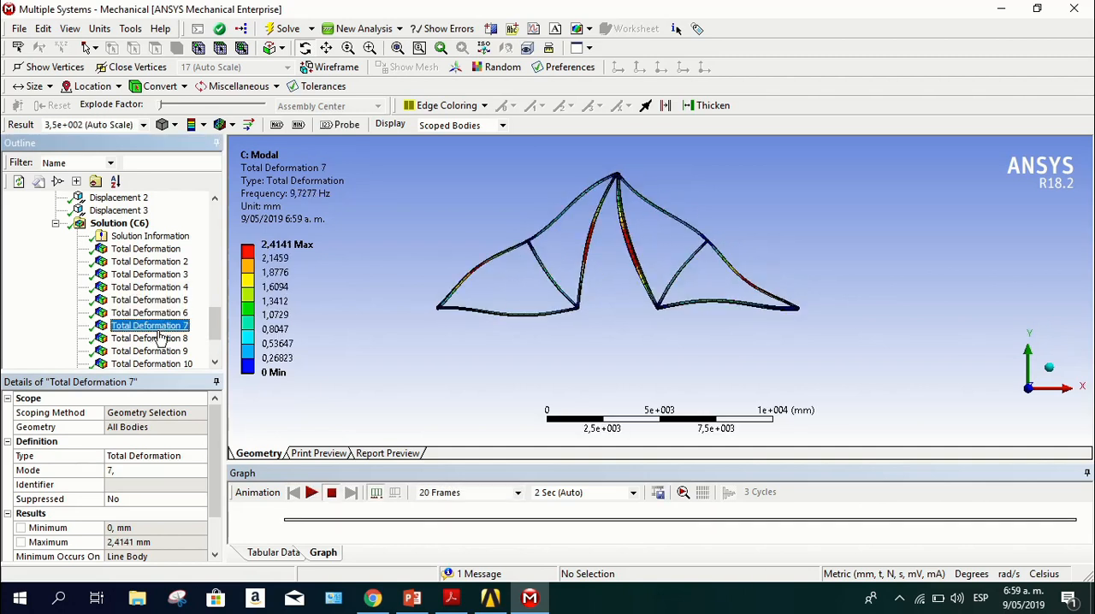
click(160, 340)
click(161, 351)
scroll(161, 349, down, 1)
click(163, 326)
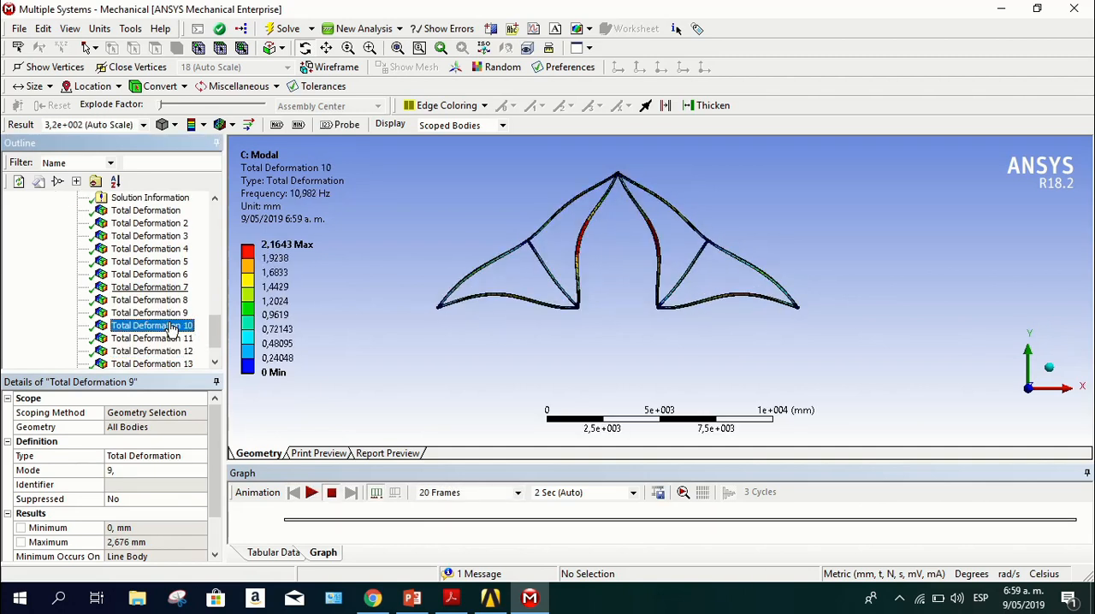
click(165, 341)
scroll(165, 344, down, 1)
click(168, 313)
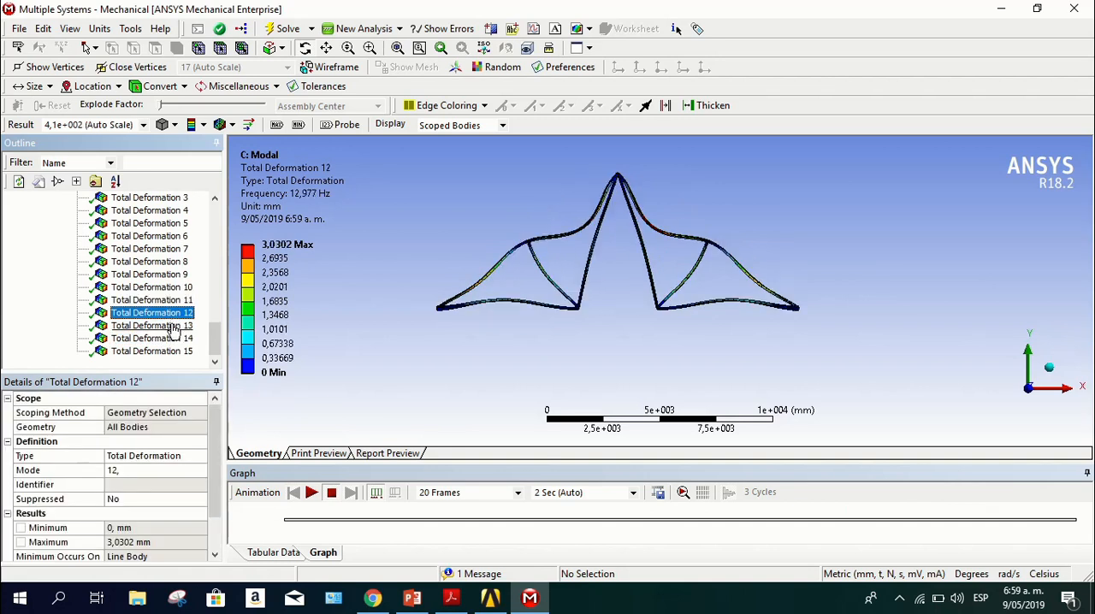
click(170, 326)
click(174, 339)
click(167, 351)
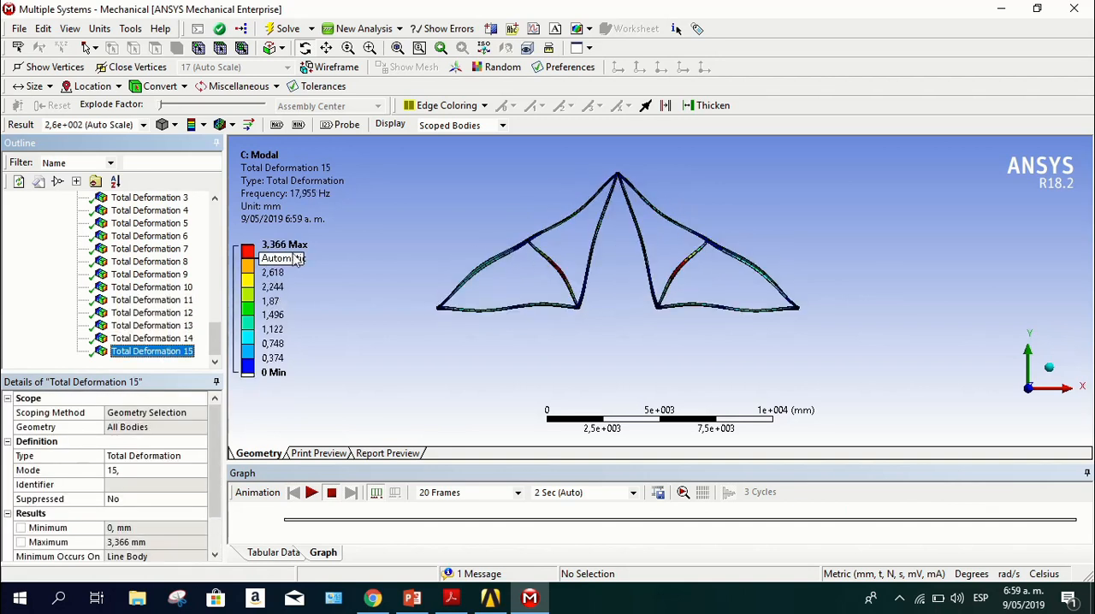
Open the solver output of the second Modal solution (C6) and read through it as far as the participation factor calculation
scroll(171, 257, down, 4)
scroll(166, 268, up, 2)
scroll(165, 268, down, 2)
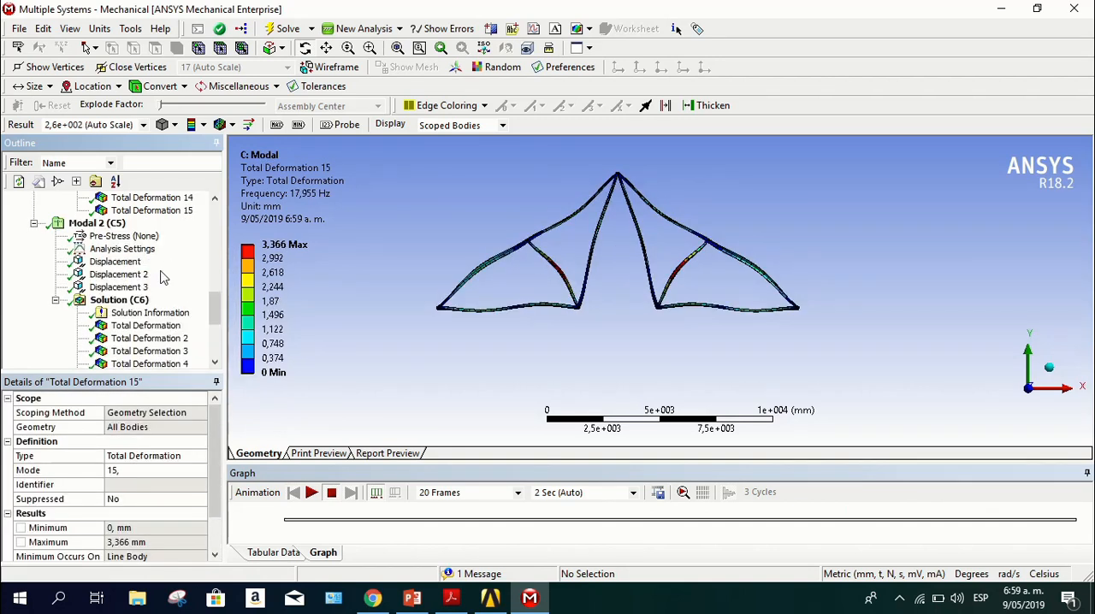
click(124, 314)
scroll(387, 274, down, 20)
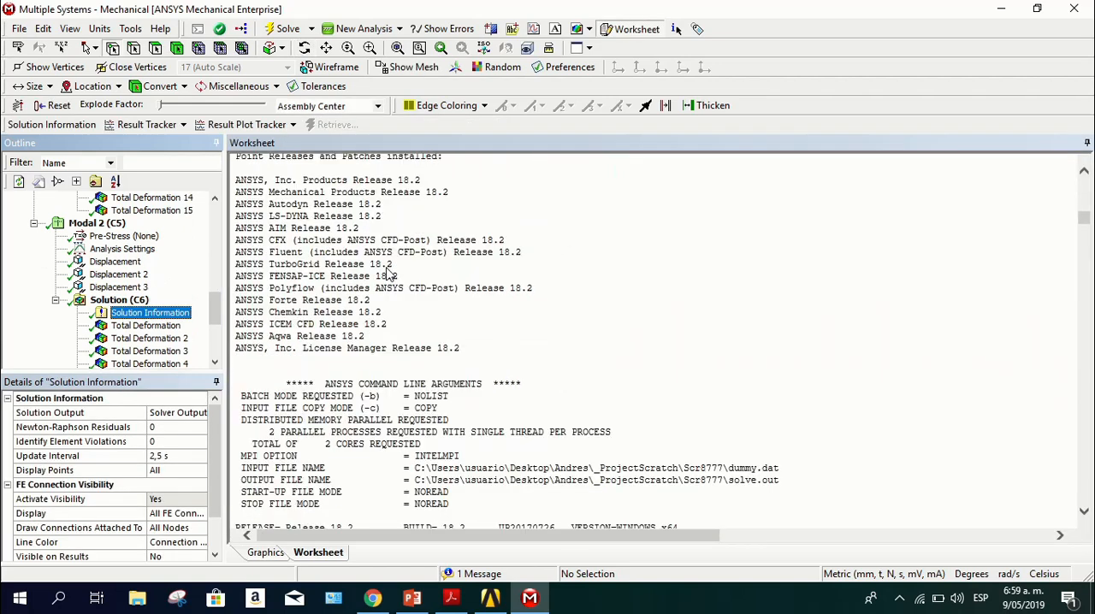
scroll(386, 275, down, 20)
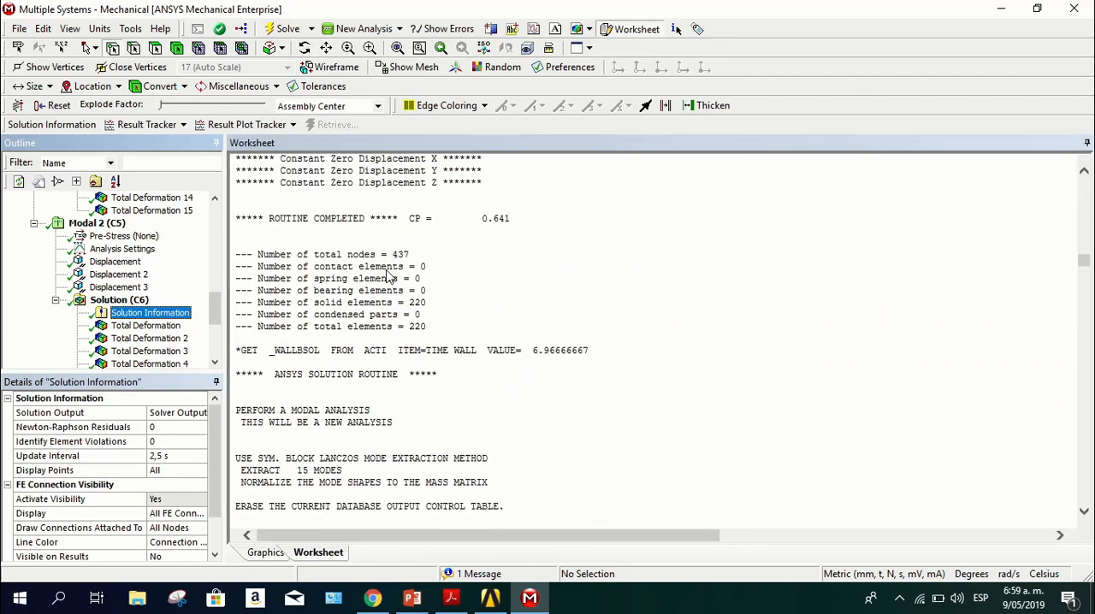
scroll(387, 276, down, 20)
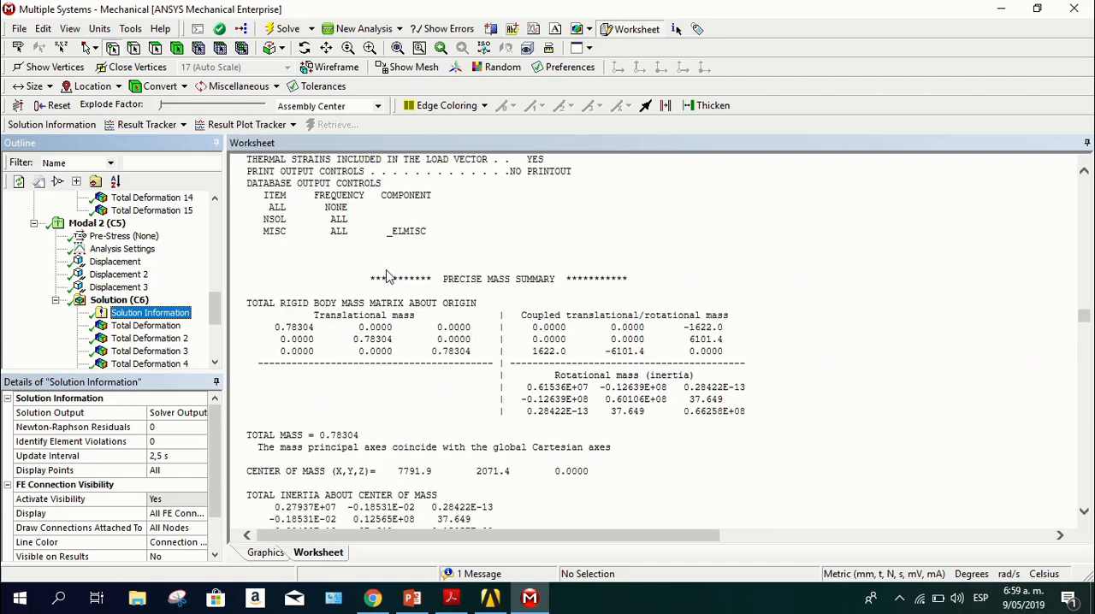
scroll(386, 275, down, 20)
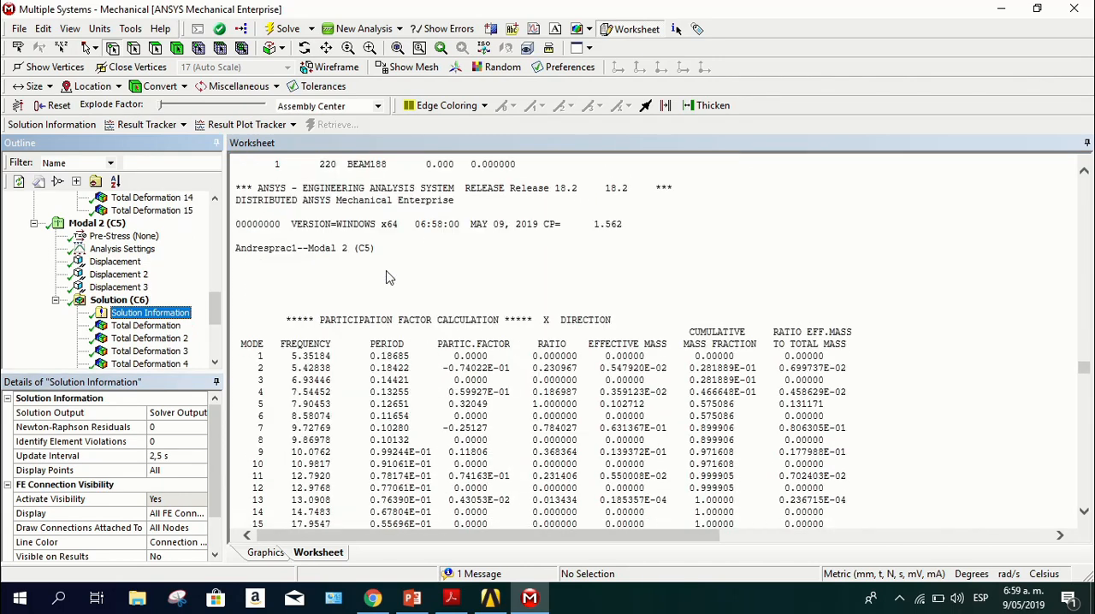
Examine the X and Y direction participation factor tables, comparing their summed ratios of effective mass to total mass
scroll(387, 272, down, 4)
scroll(389, 273, up, 3)
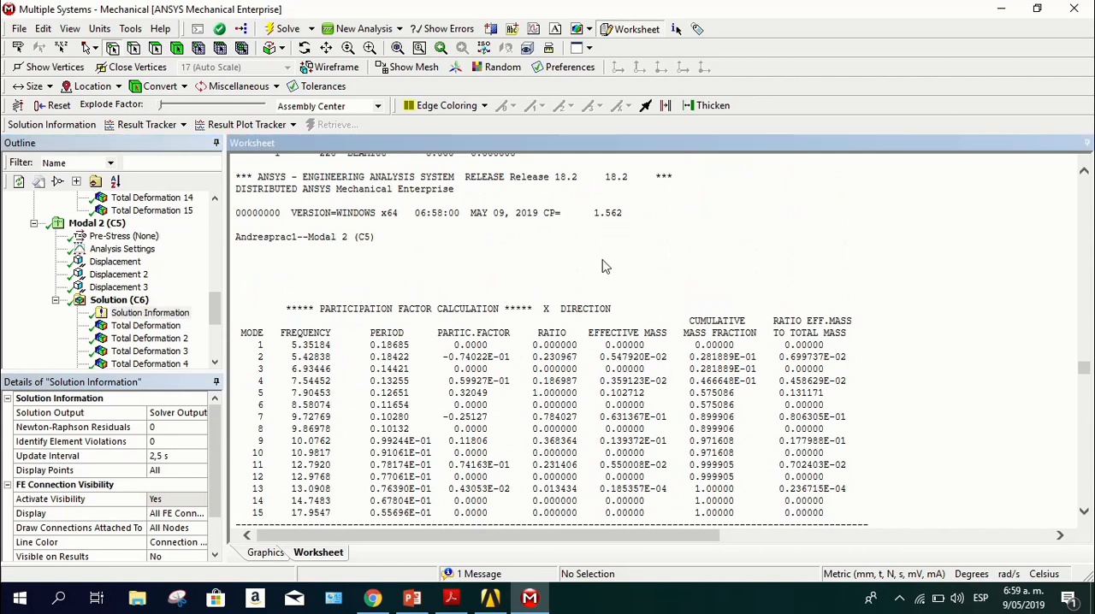
scroll(564, 368, down, 5)
scroll(306, 365, up, 2)
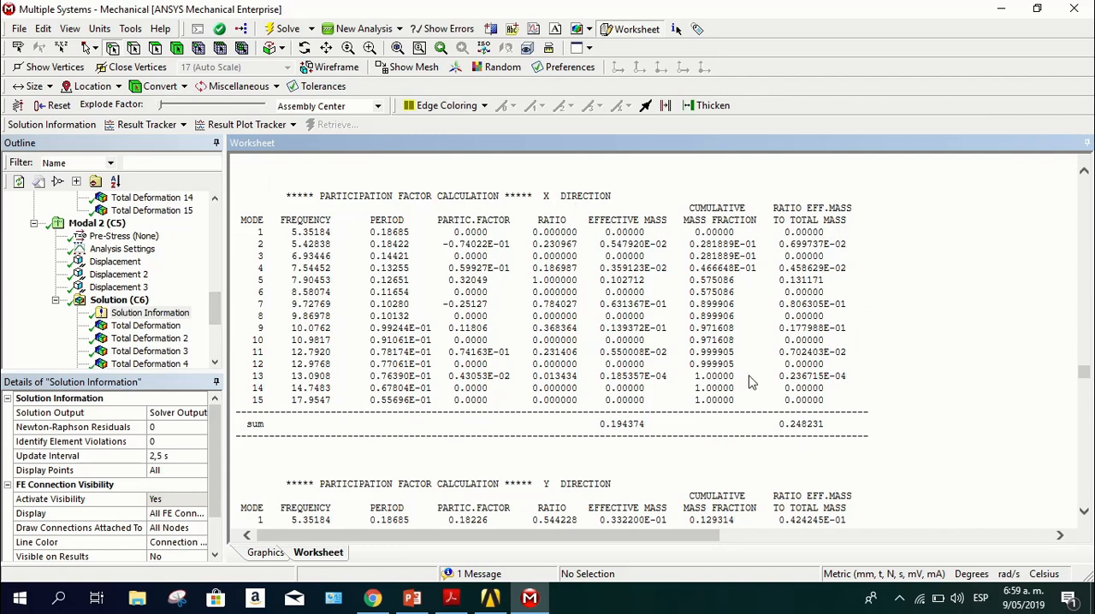
scroll(774, 376, down, 3)
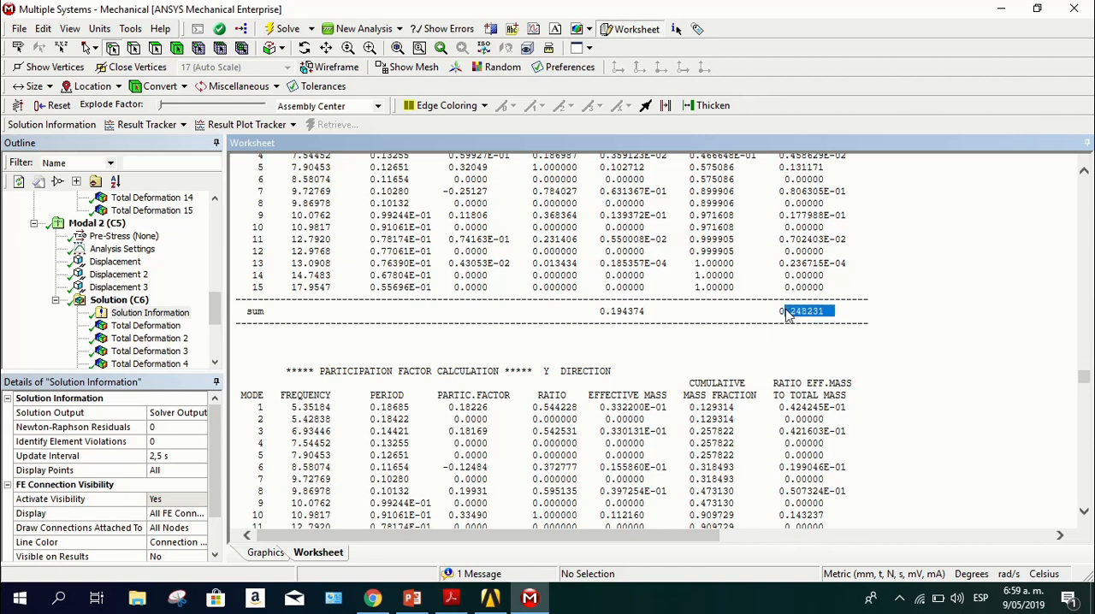
scroll(255, 282, up, 3)
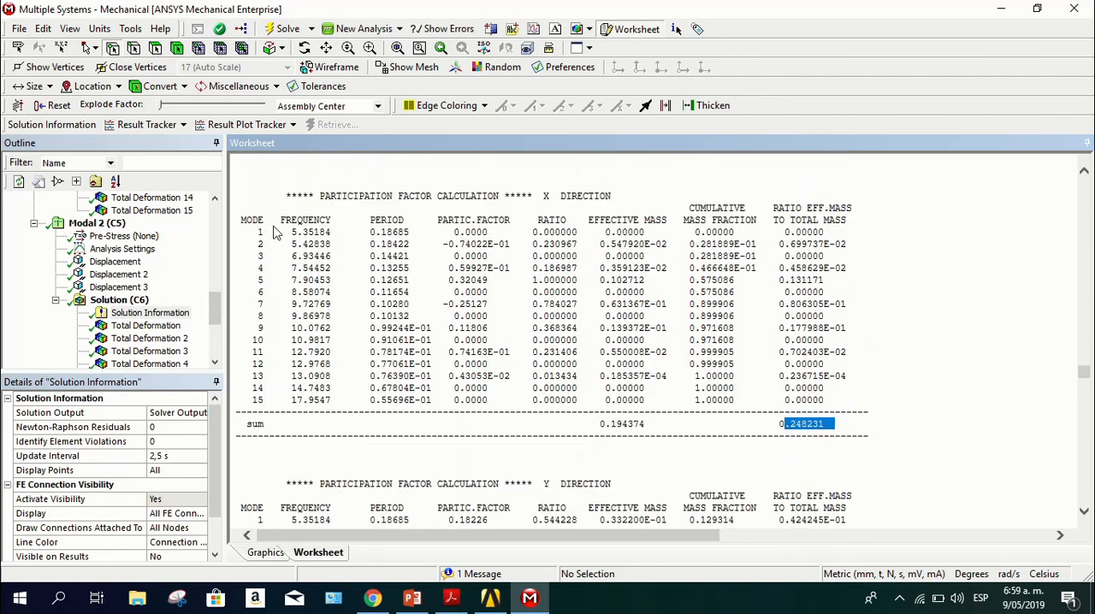
scroll(264, 282, down, 6)
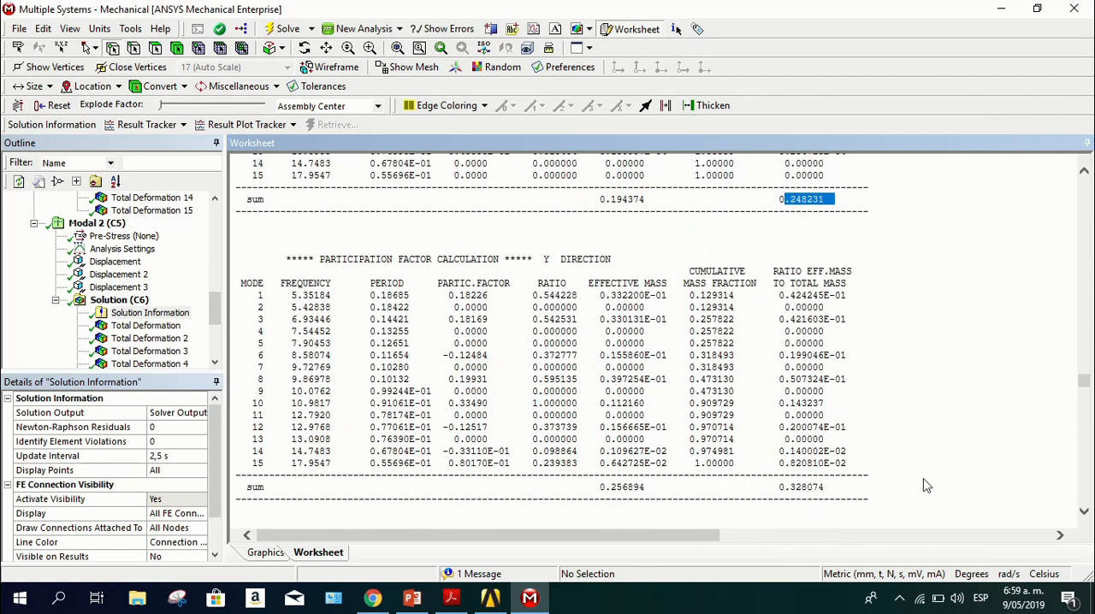
drag(840, 491, 750, 478)
click(294, 343)
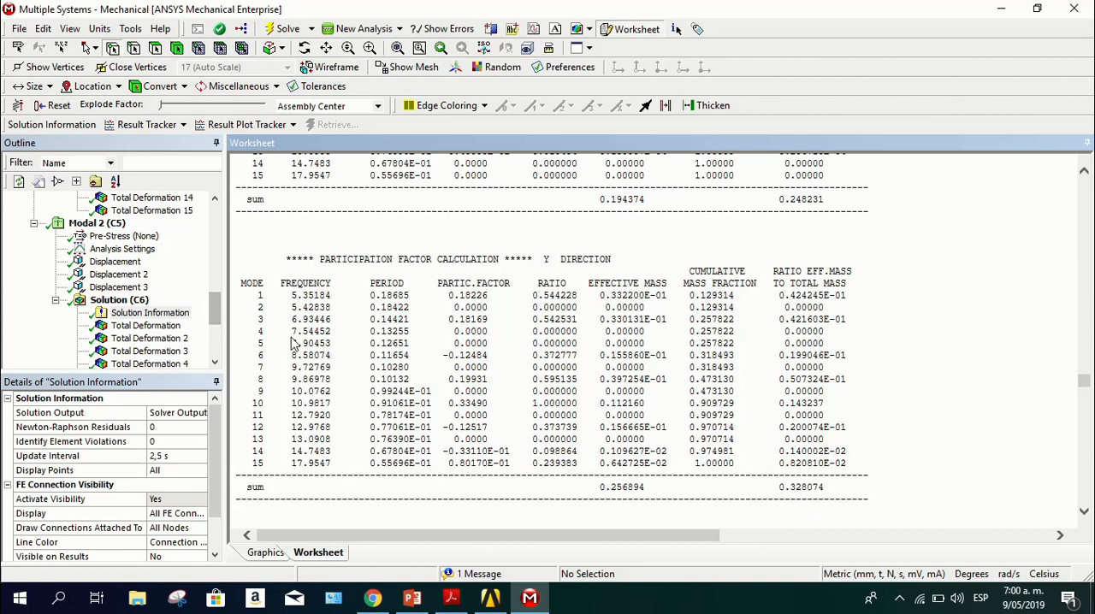
scroll(515, 395, up, 3)
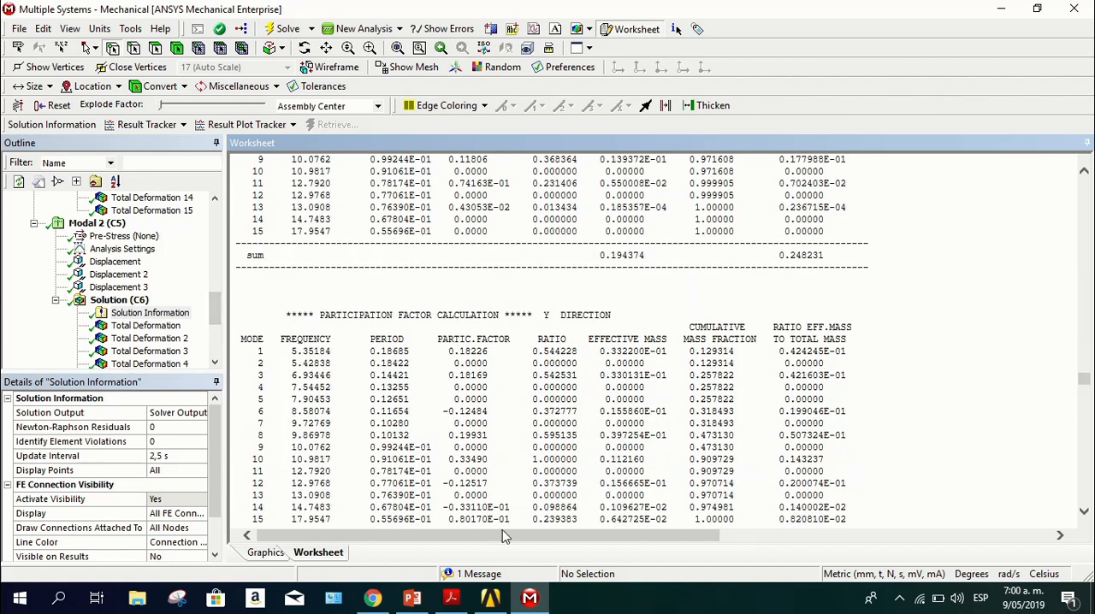
Consult the participation factor page of practica #1.pdf in Acrobat Reader and switch to the Workbench project schematic
click(490, 597)
click(529, 597)
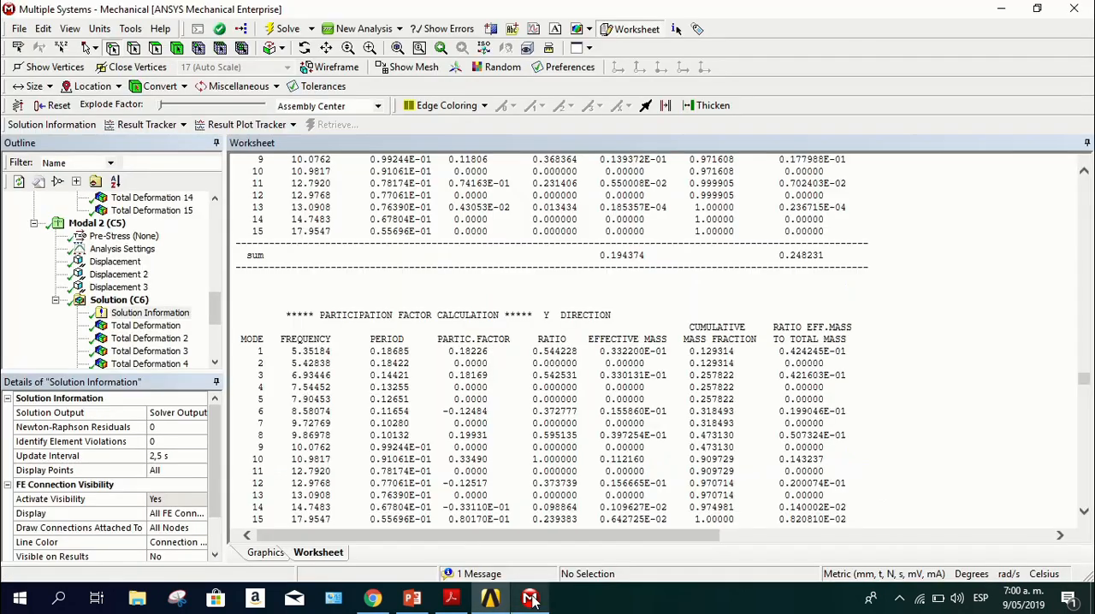
click(490, 597)
click(453, 598)
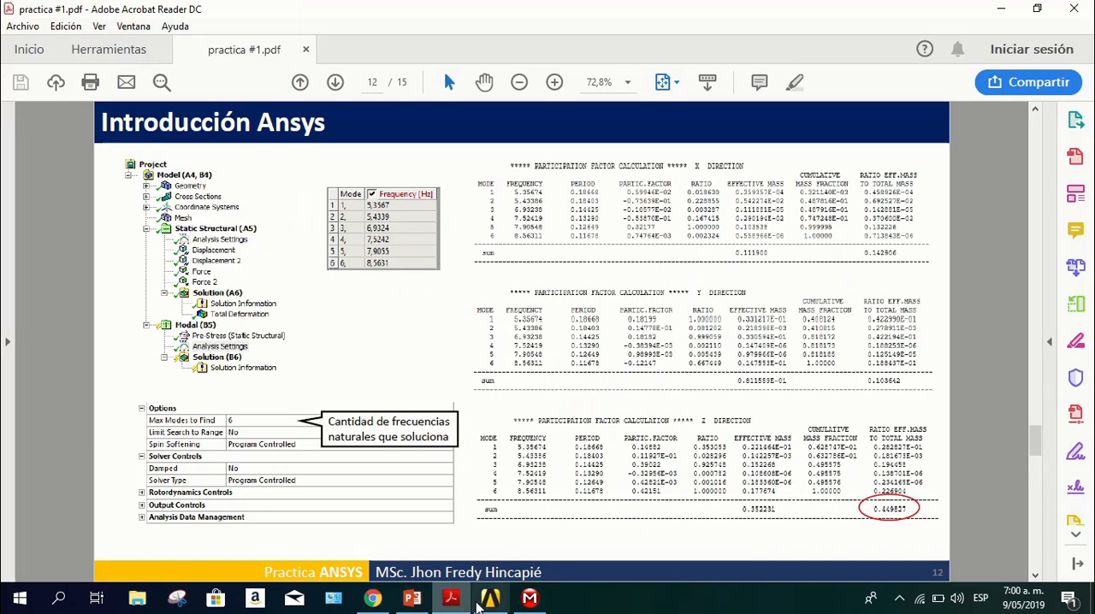
click(486, 599)
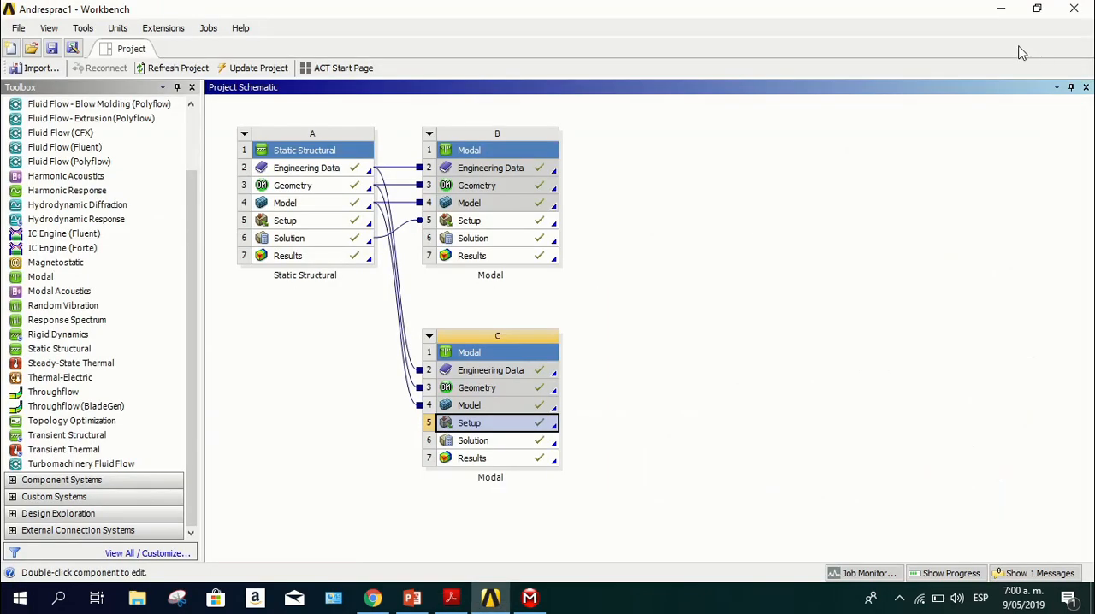